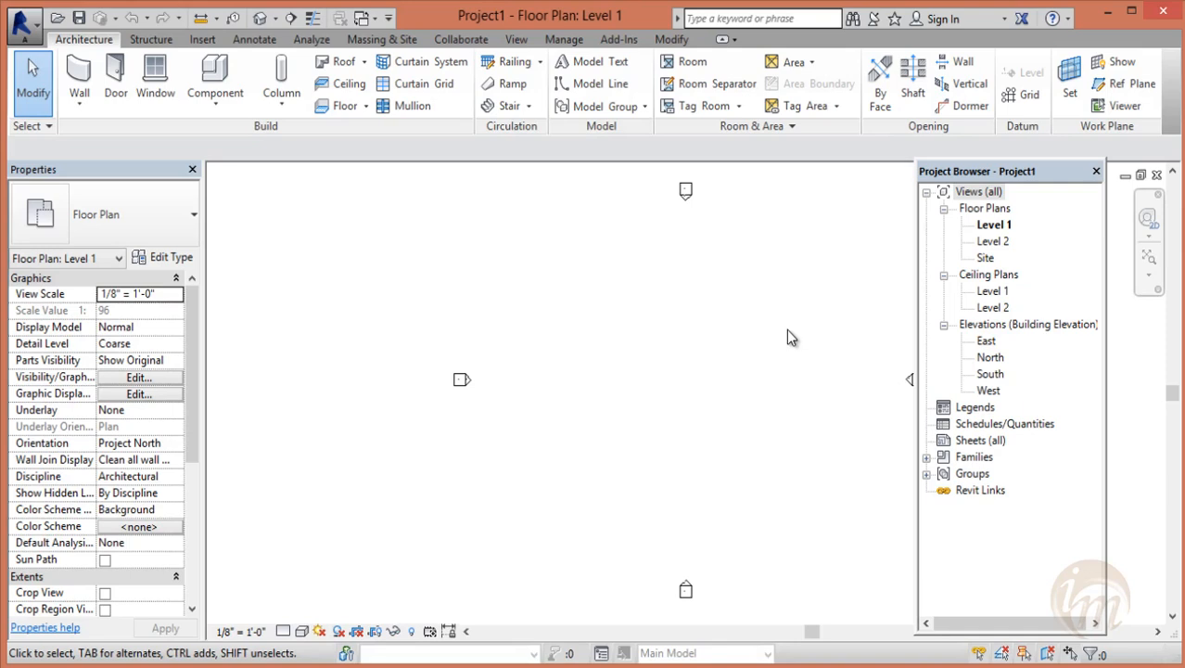
- Draw a horizontal Generic - 8" wall 100' long along the upper part of the Level 1 floor plan
left_click(82, 73)
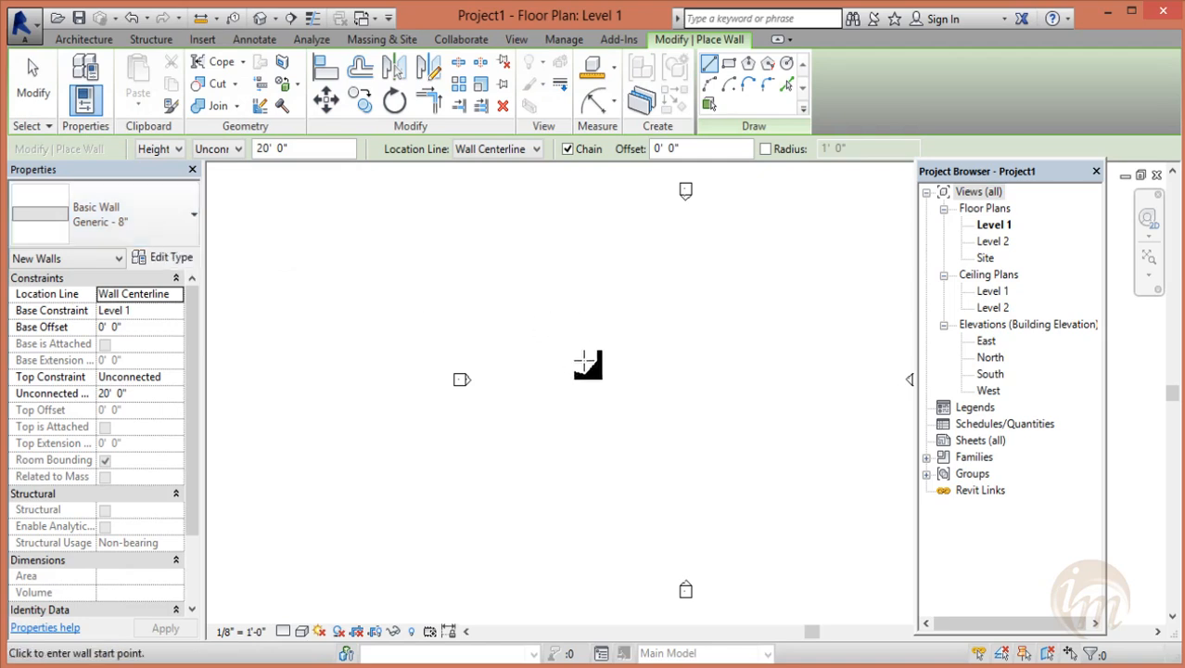
middle_click_drag(587, 360, 490, 386)
left_click(468, 281)
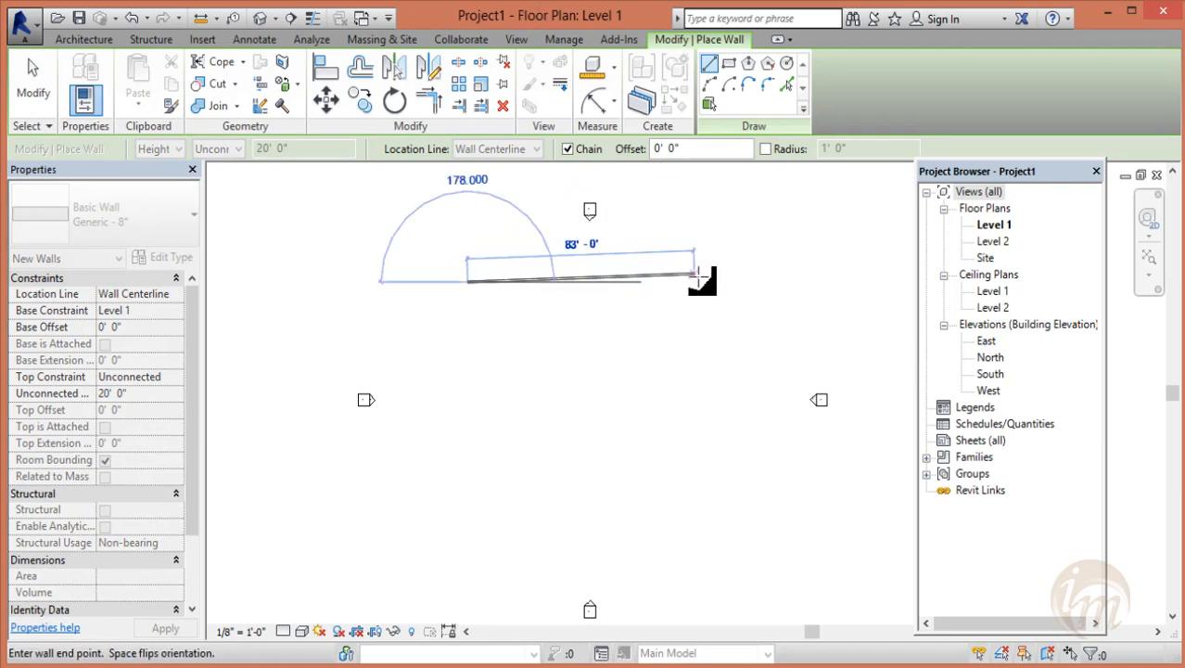
type("100")
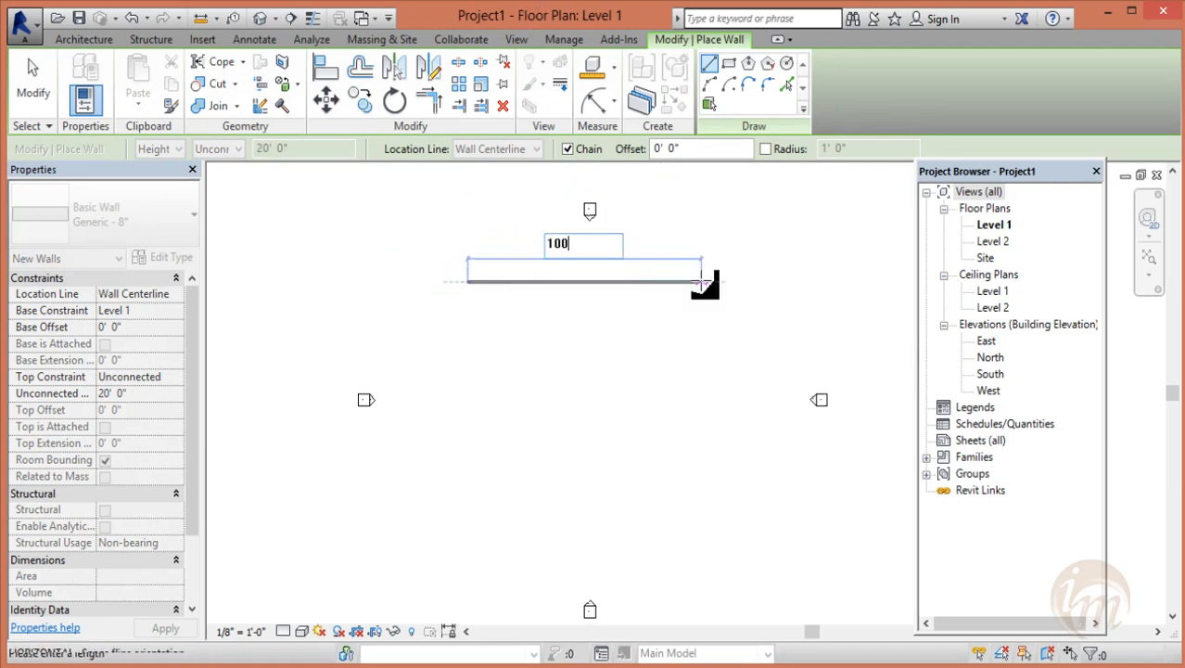
key("Return")
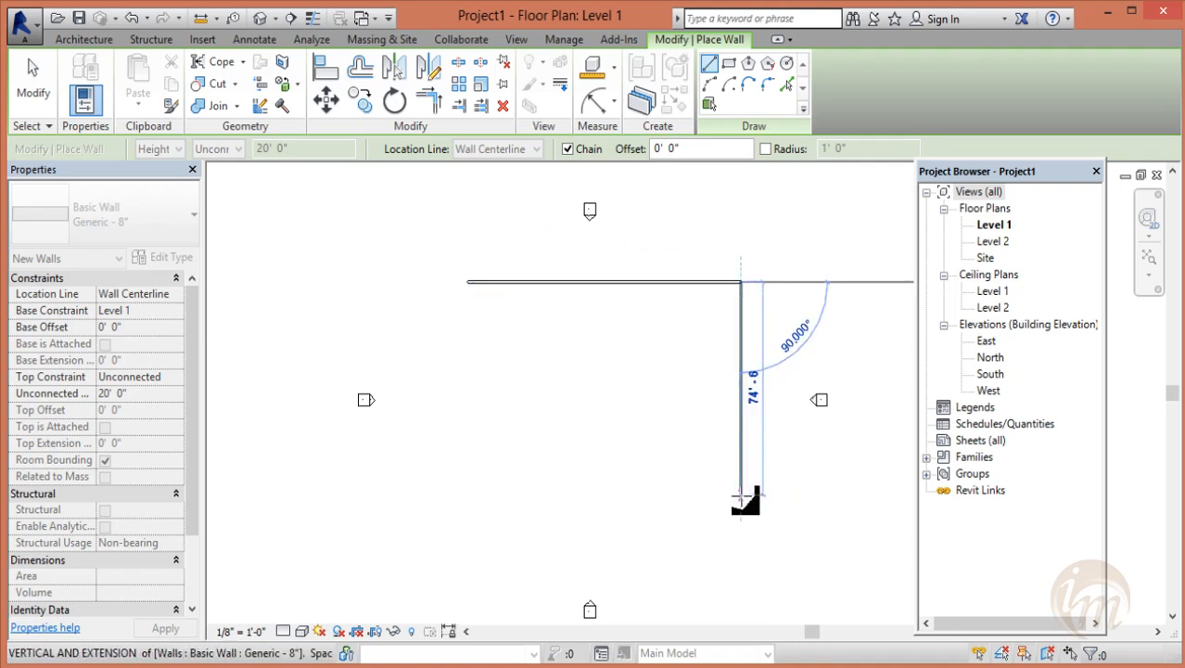
type("80")
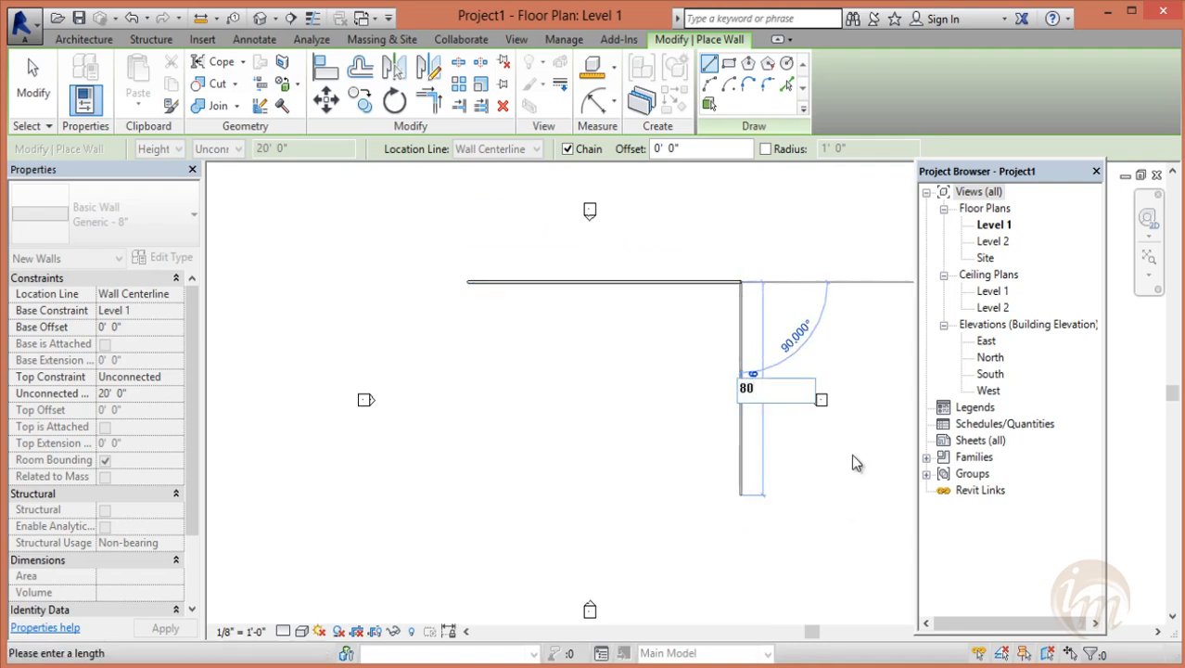
key("Escape")
key("Escape")
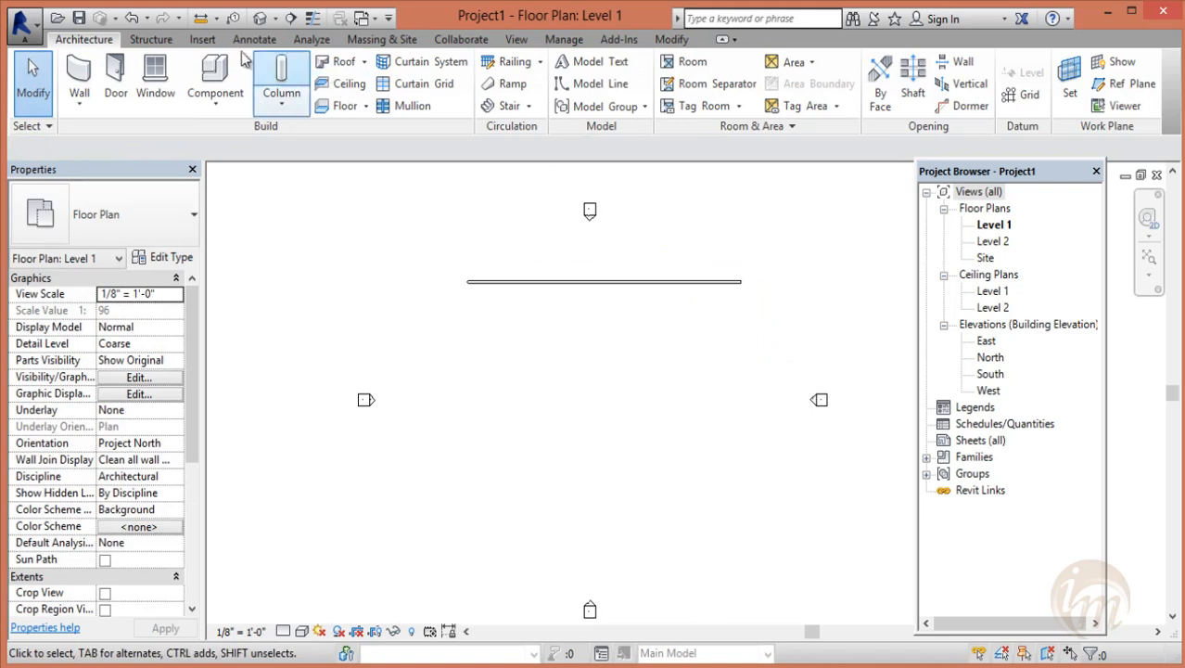
- Complete the rectangular room from the first wall's east end with an 80' wall south, a 100' wall west and a closing west wall
left_click(79, 85)
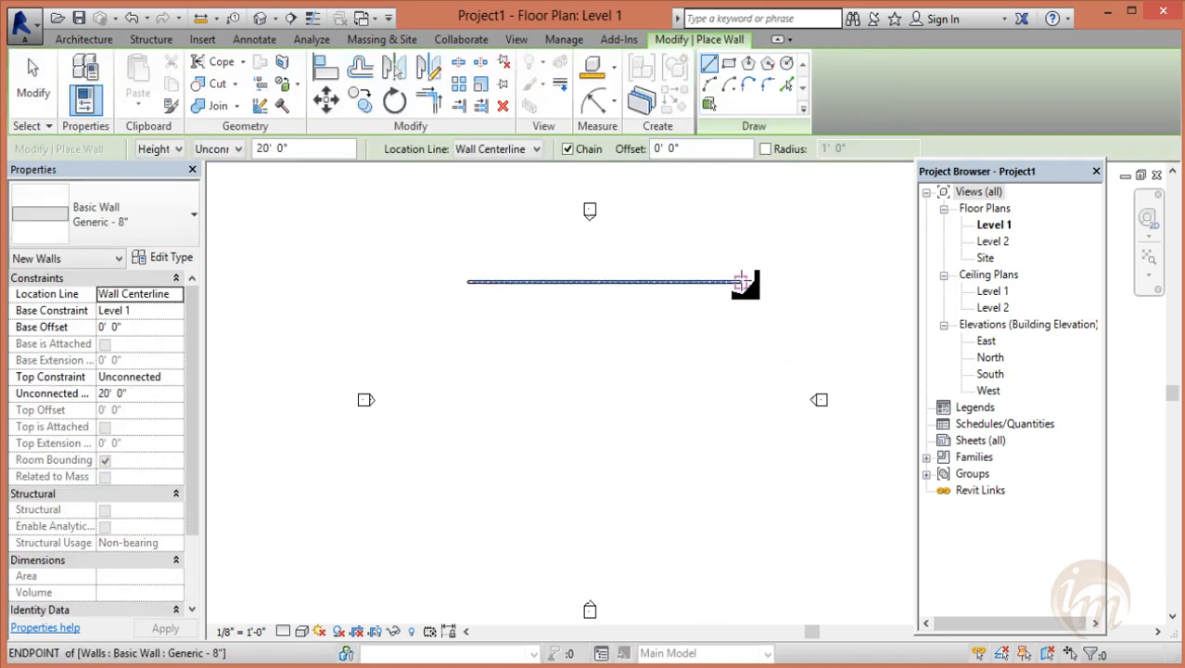
left_click(742, 281)
type("80")
key("Return")
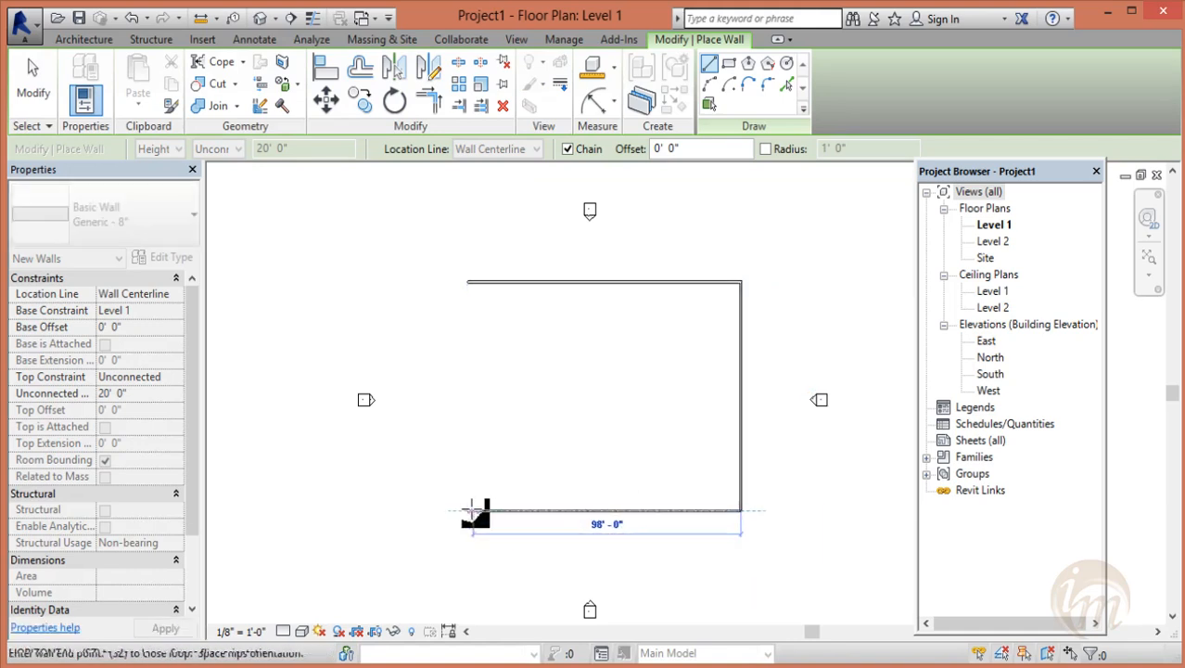
type("100")
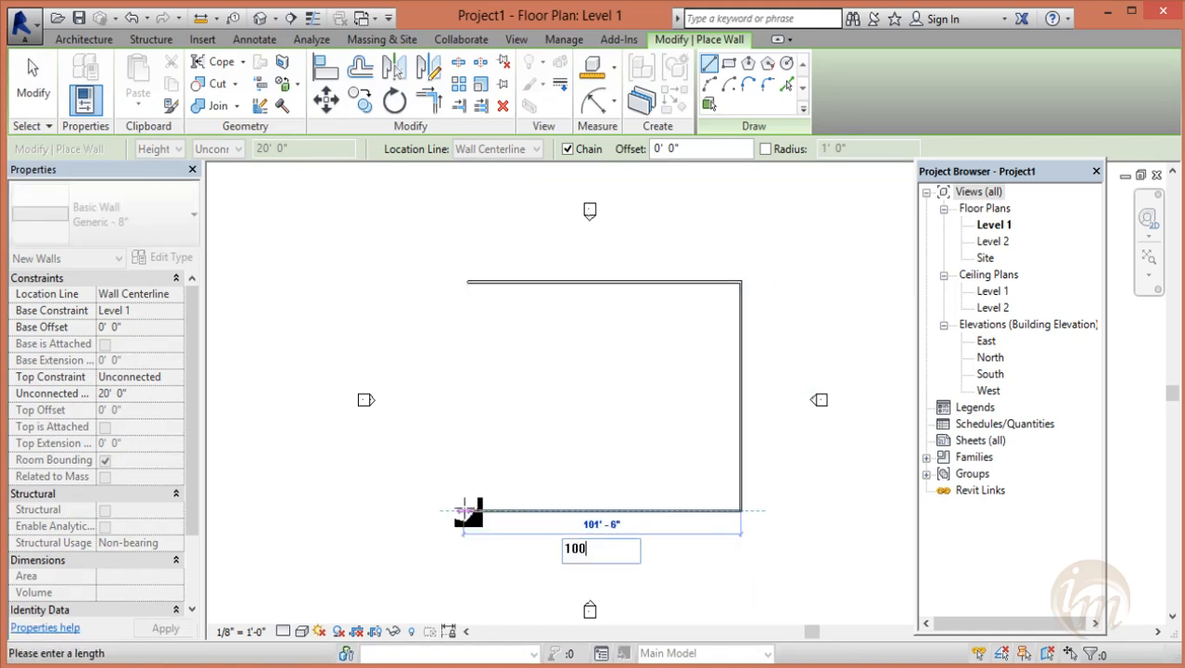
key("Return")
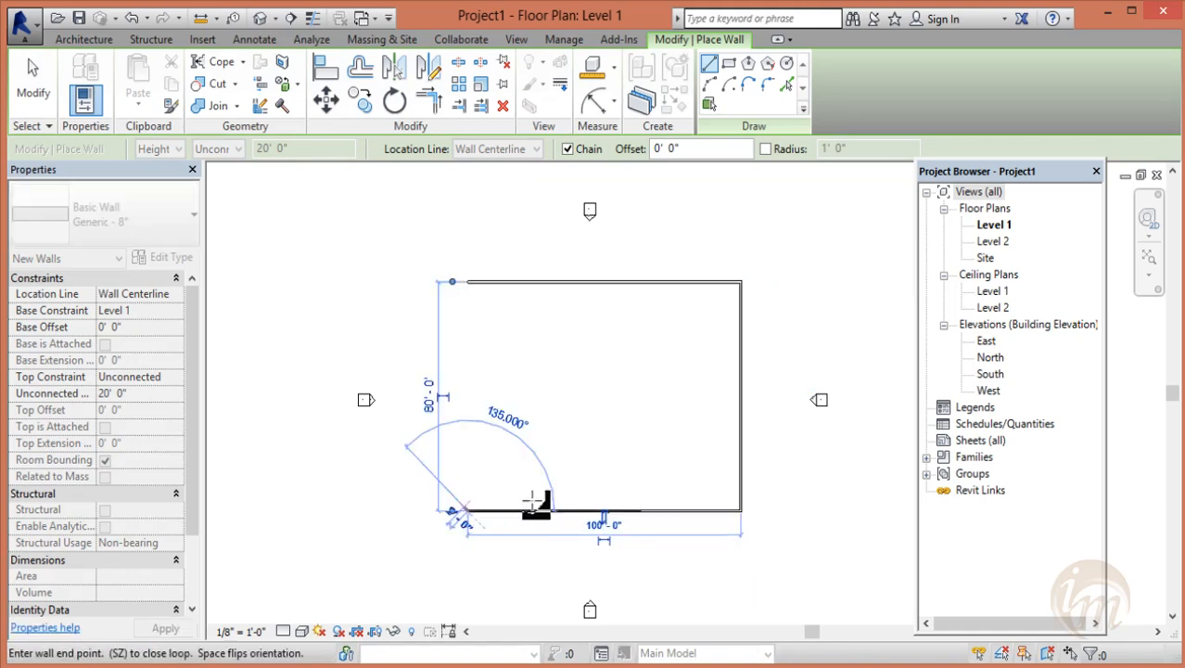
left_click(466, 282)
key("Escape")
- Set the unconnected height of all four walls to 10'
left_click_drag(454, 259, 765, 540)
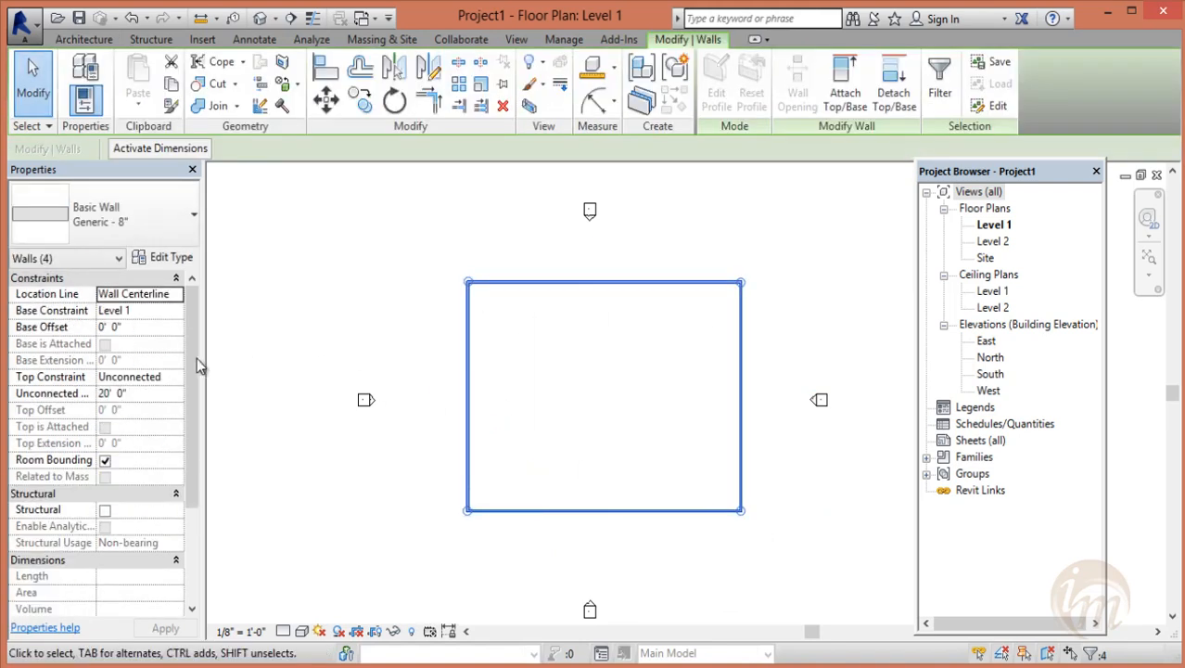
left_click(58, 394)
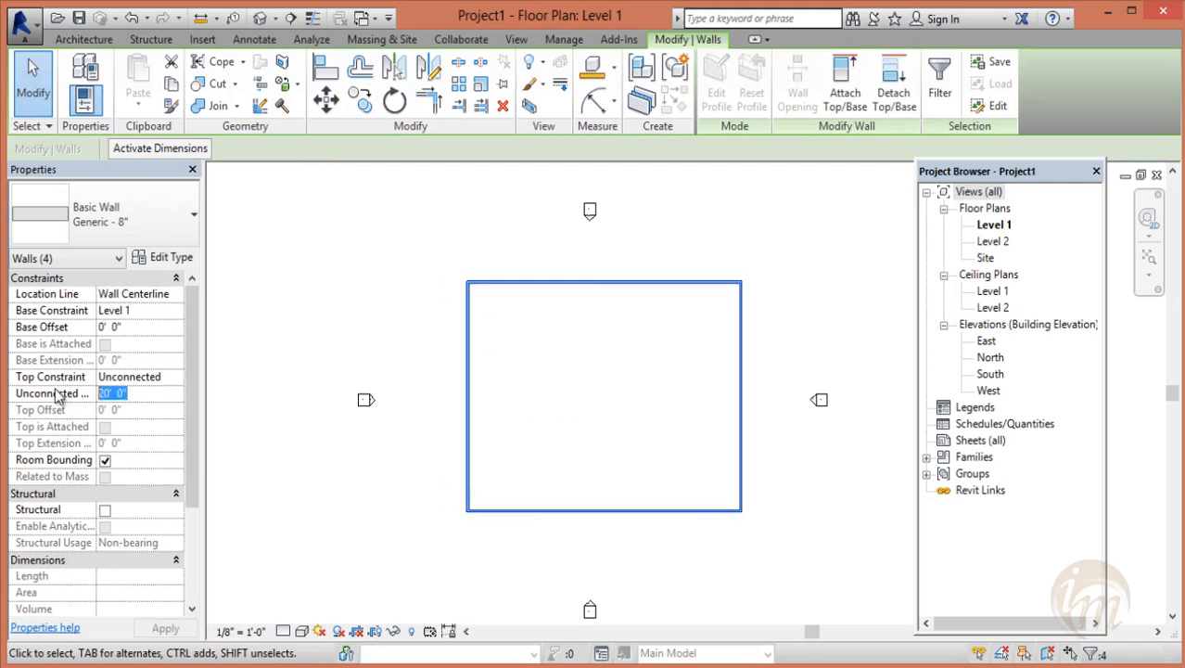
type("10")
key("Return")
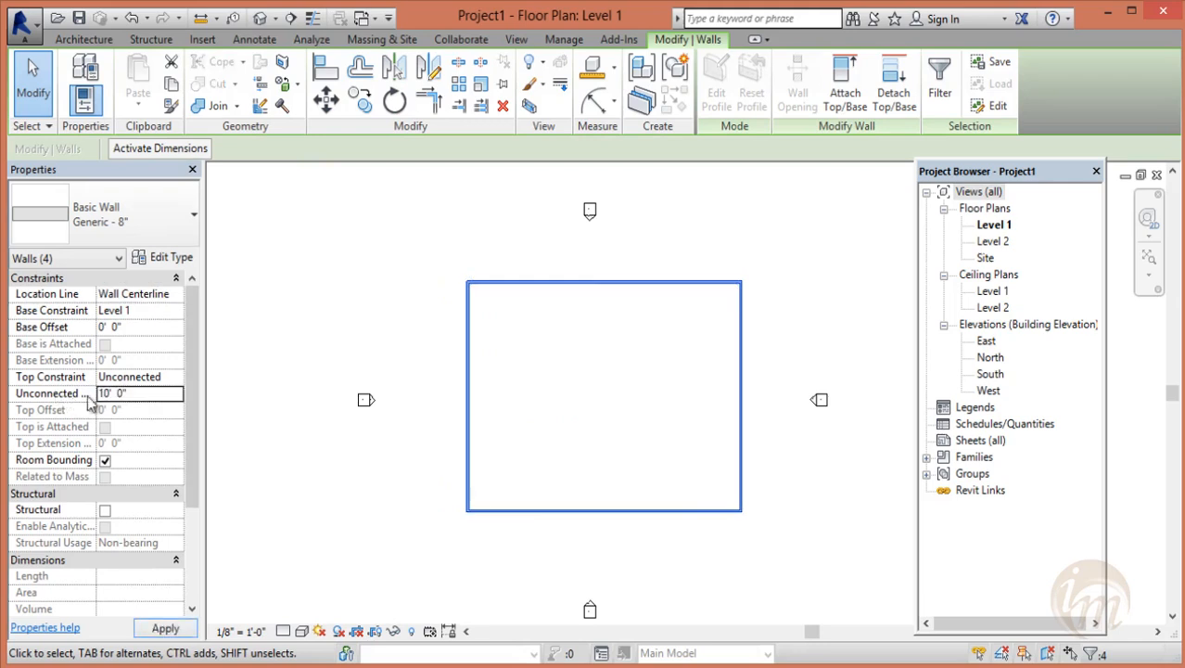
left_click(462, 224)
- Open the default 3D view and change its visual style so the wall faces appear as filled surfaces
left_click(261, 17)
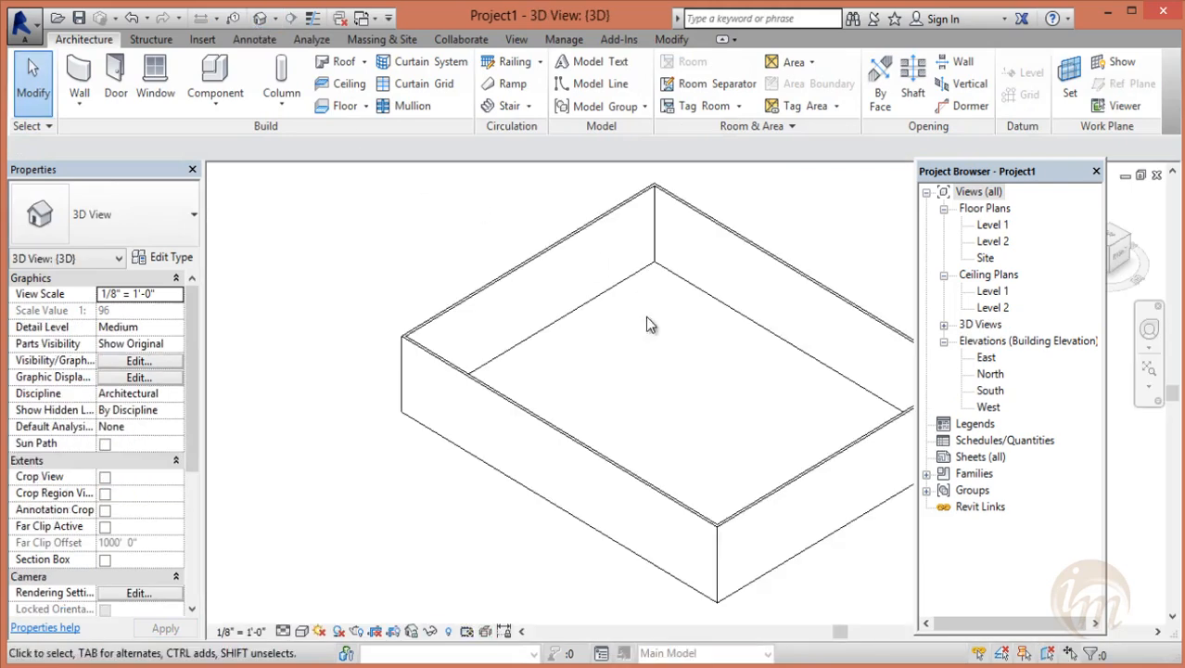
left_click(283, 631)
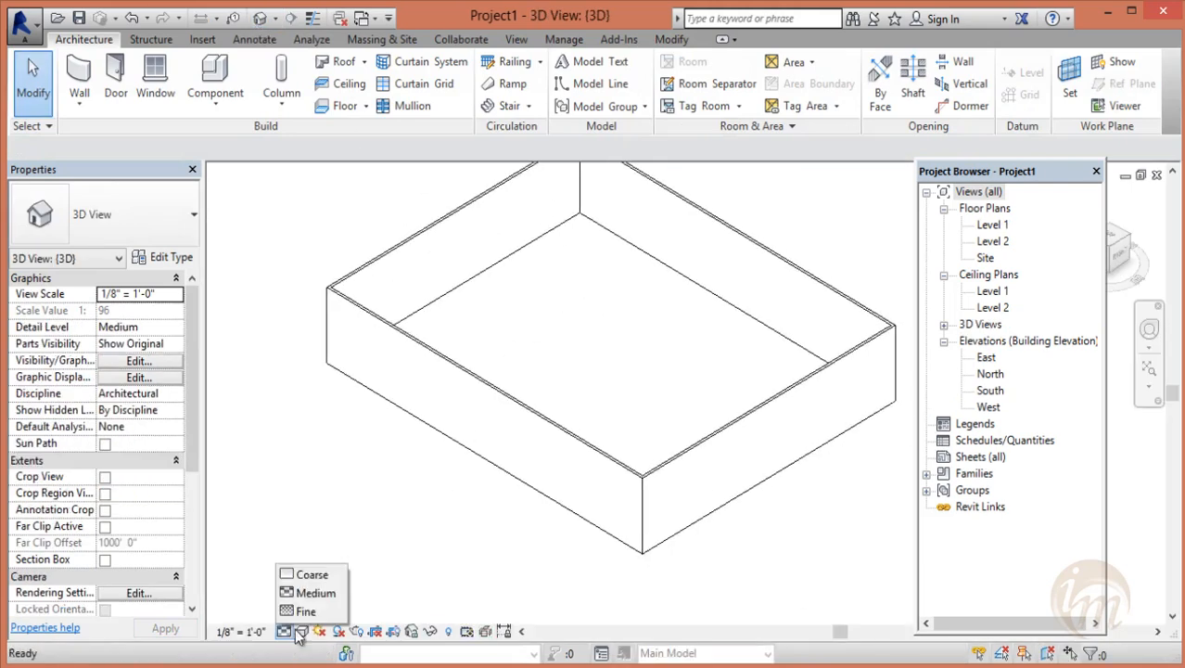
left_click(301, 631)
left_click(334, 593)
middle_click_drag(586, 350, 559, 390)
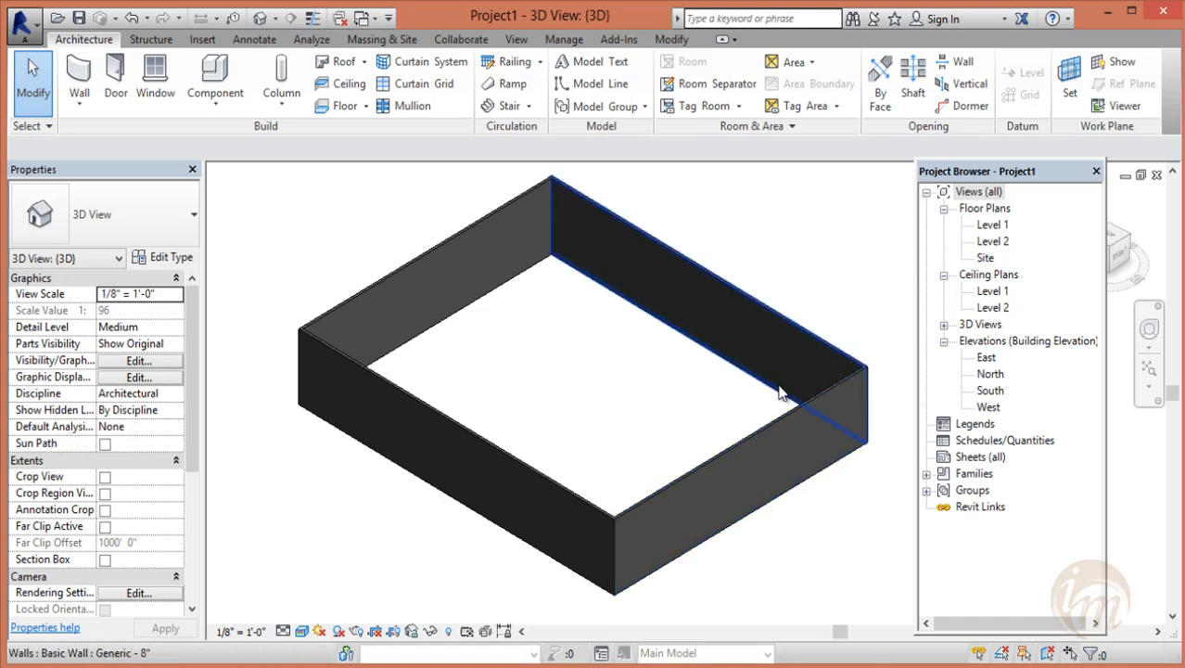
- Set a new work plane with the Pick a plane option, using the outer face of the short front wall
middle_click_drag(751, 472, 716, 379, "shift")
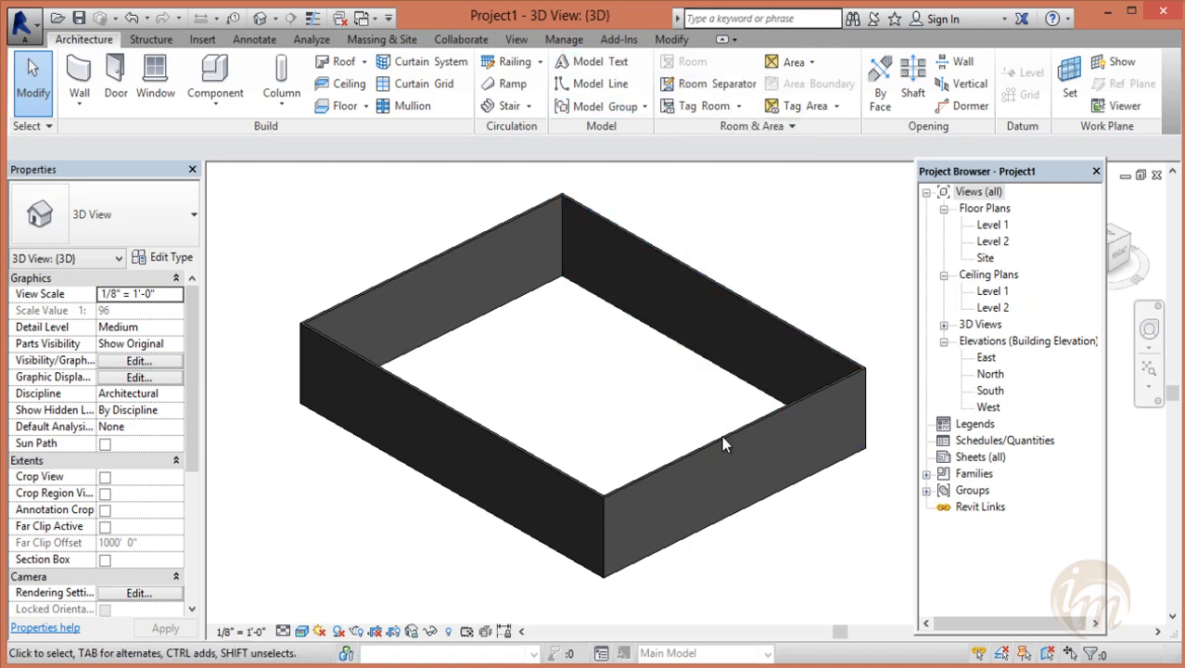
left_click(1069, 82)
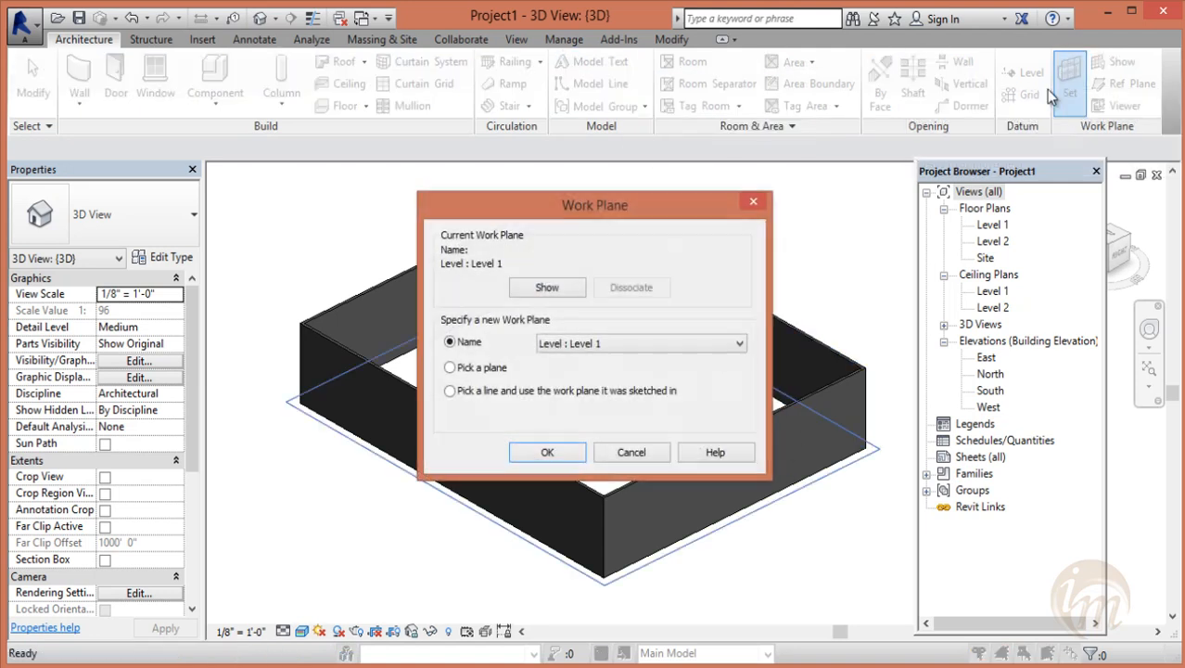
left_click_drag(566, 209, 584, 203)
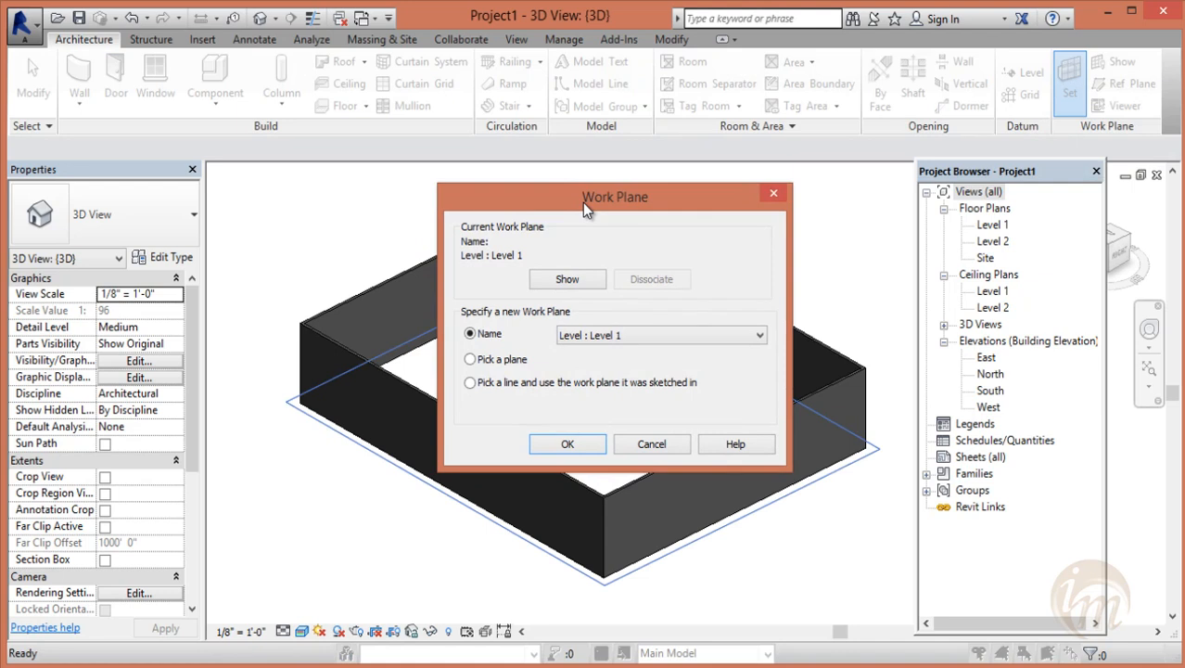
left_click(627, 336)
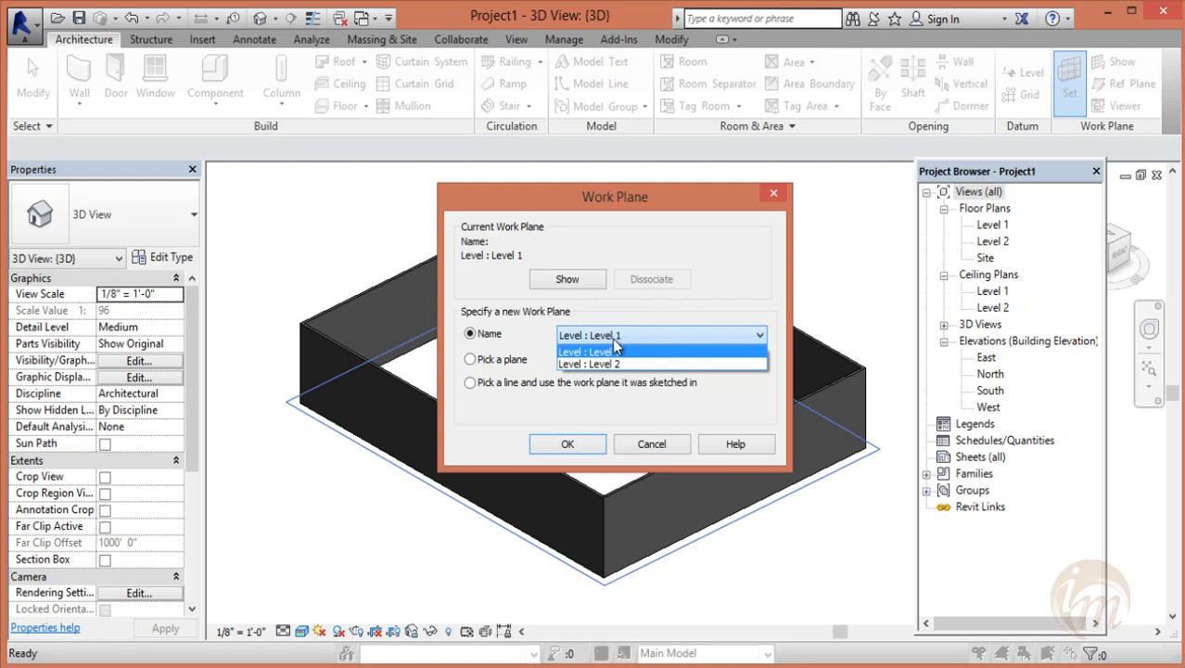
left_click(518, 362)
left_click(521, 363)
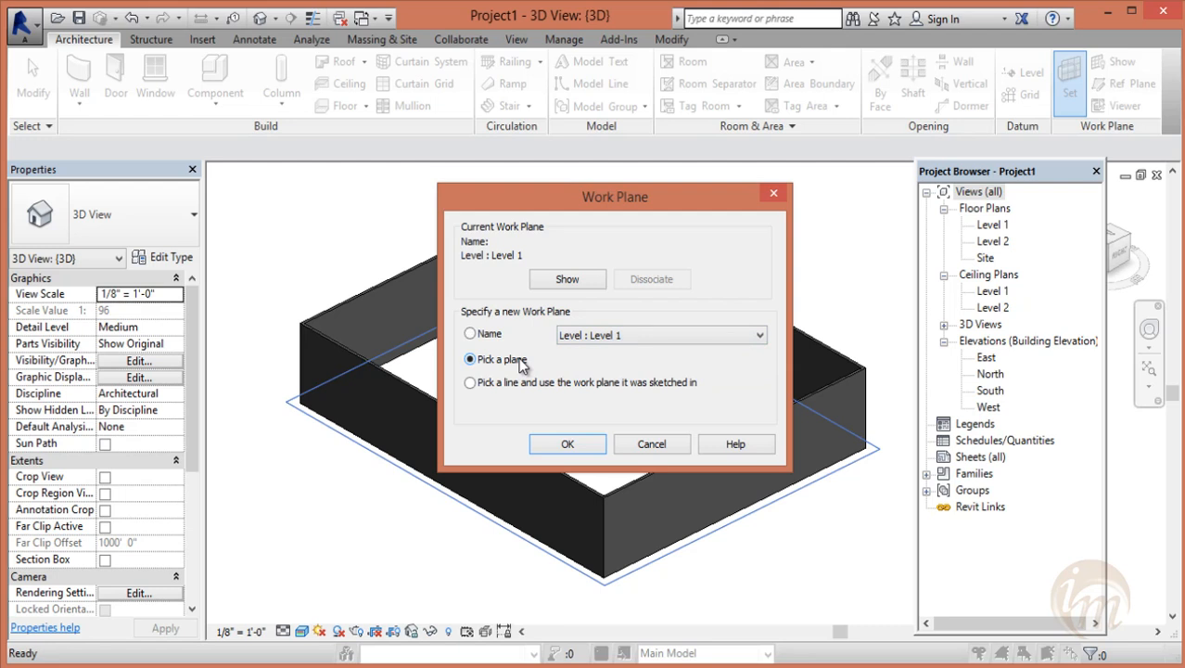
left_click(567, 444)
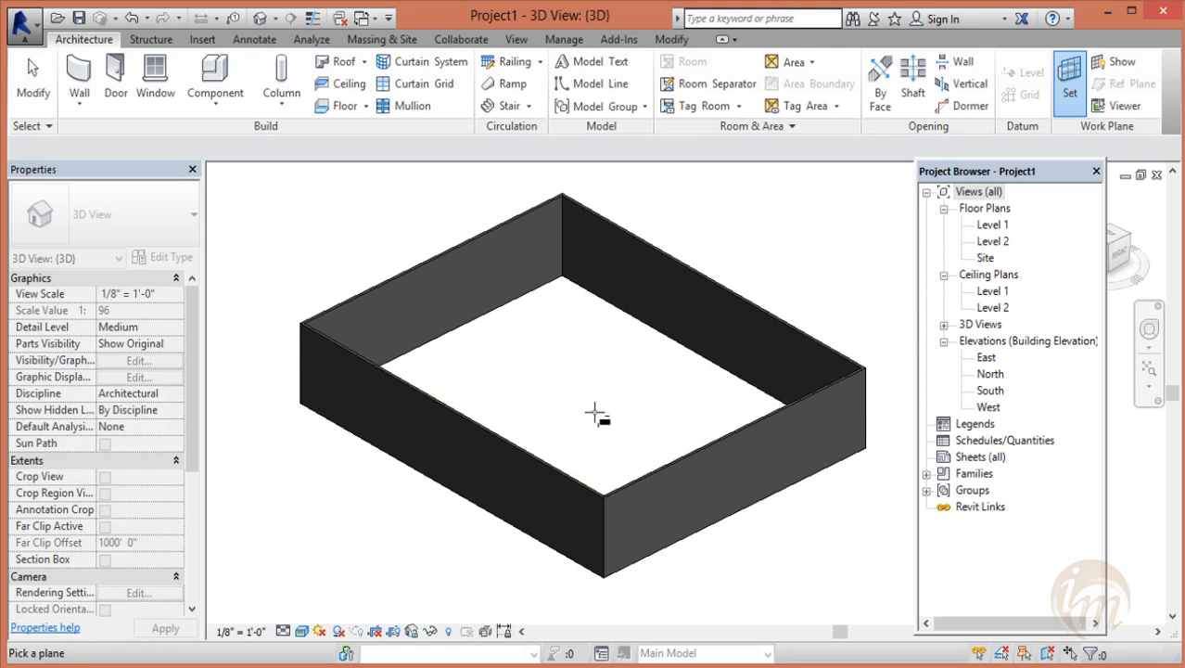
left_click(634, 486)
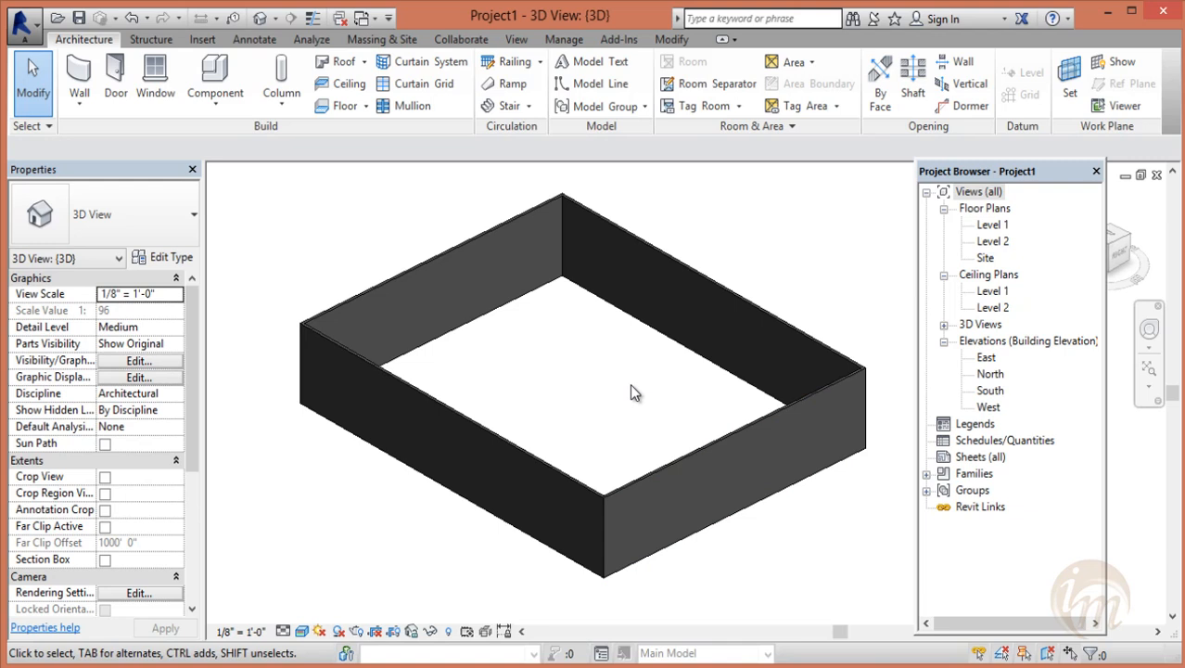
- Toggle the display of the work plane on the short front wall, viewing it from different angles and leaving it shown
left_click(1117, 66)
middle_click_drag(643, 584, 701, 414, "shift")
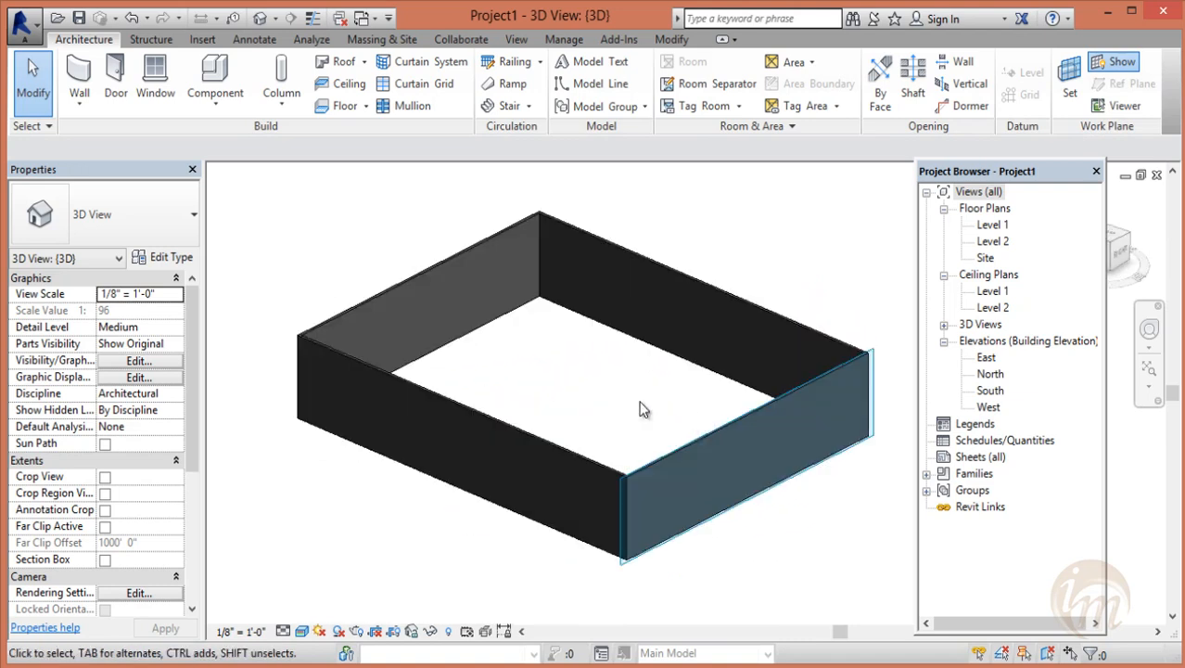
left_click(1098, 63)
middle_click_drag(823, 465, 873, 465, "shift")
left_click(1112, 67)
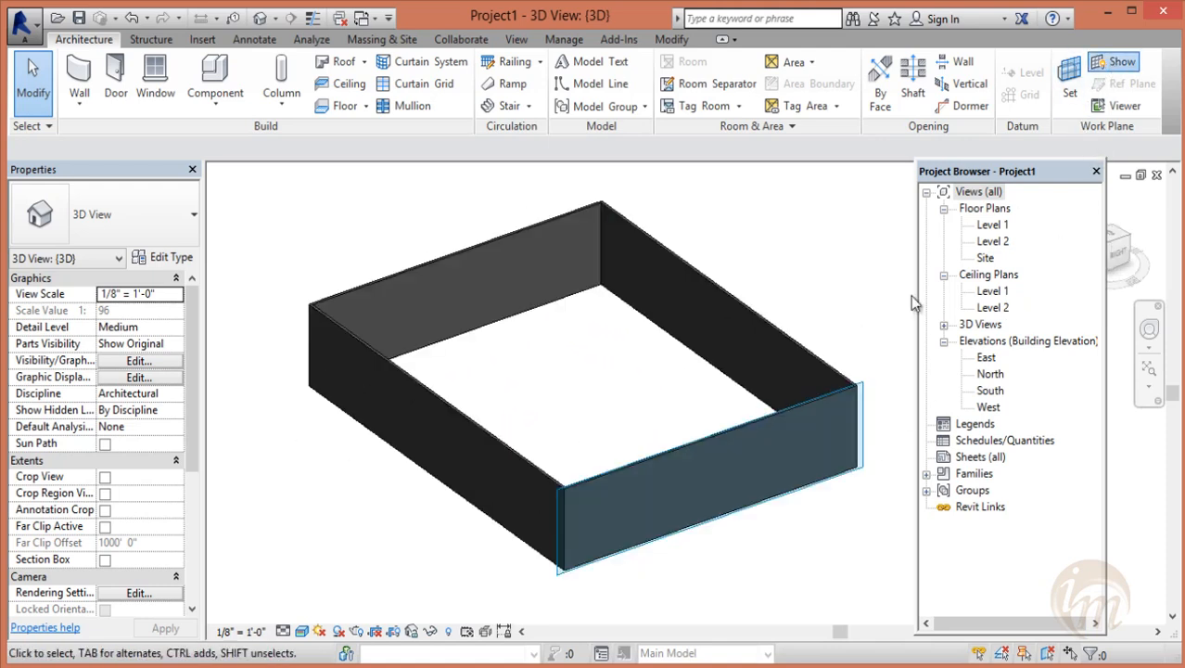
left_click(1116, 63)
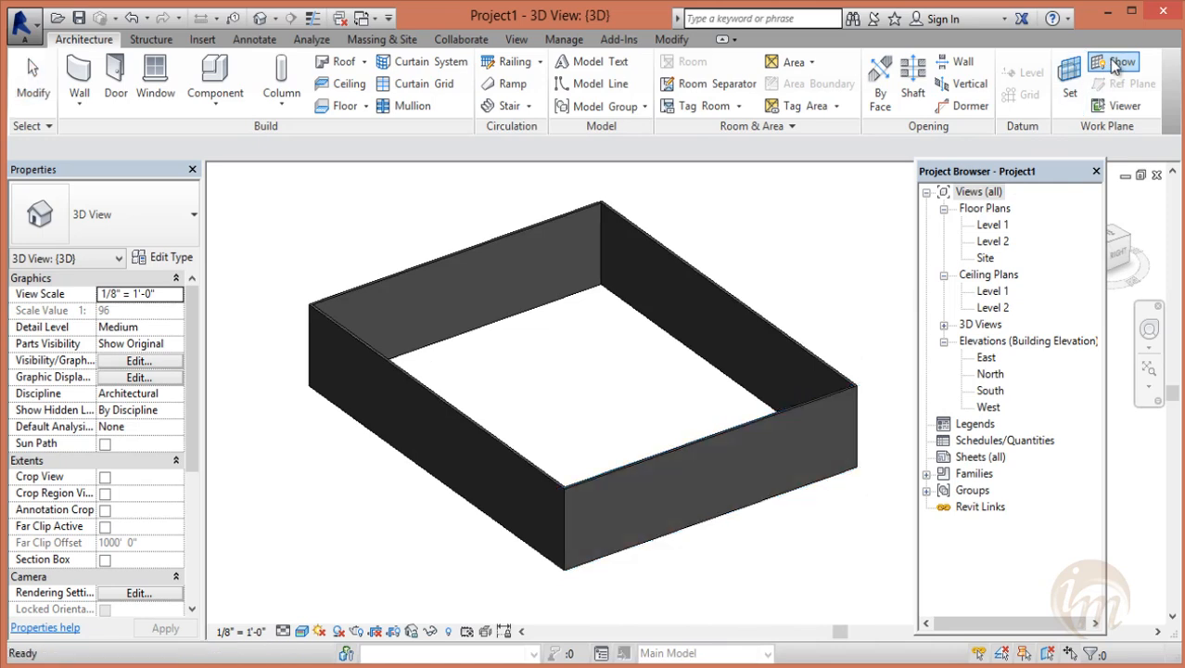
middle_click_drag(819, 471, 857, 500, "shift")
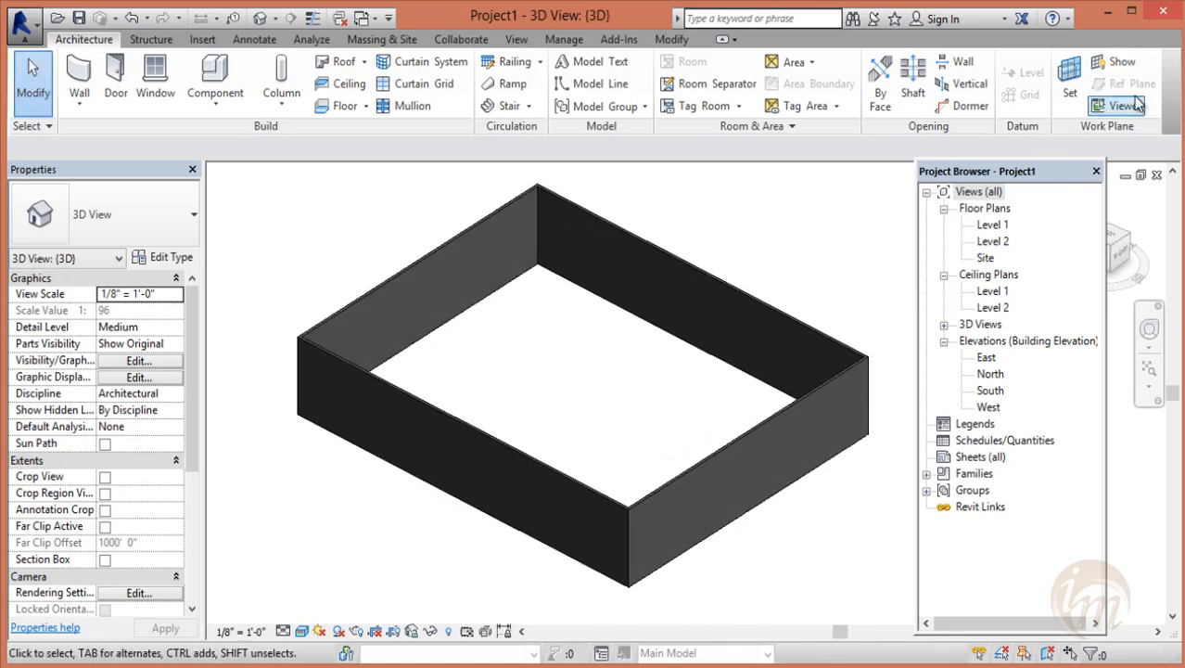
left_click(1116, 62)
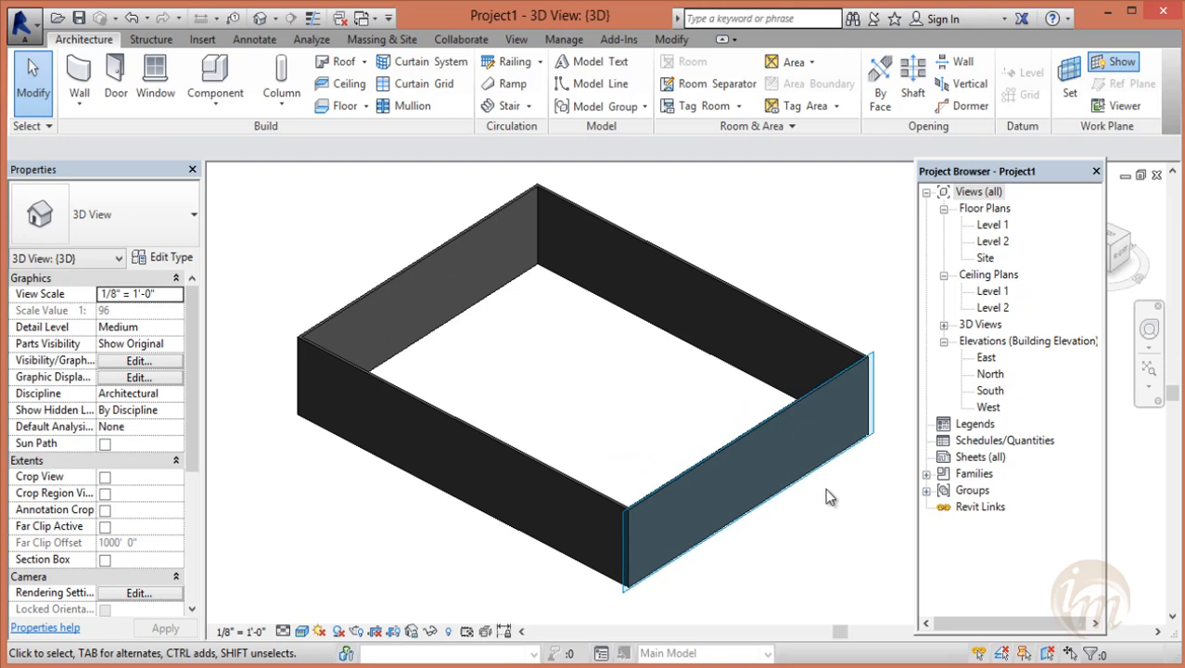
- Create the model text "Info Media" and place it on the work plane of the short front wall
left_click(615, 65)
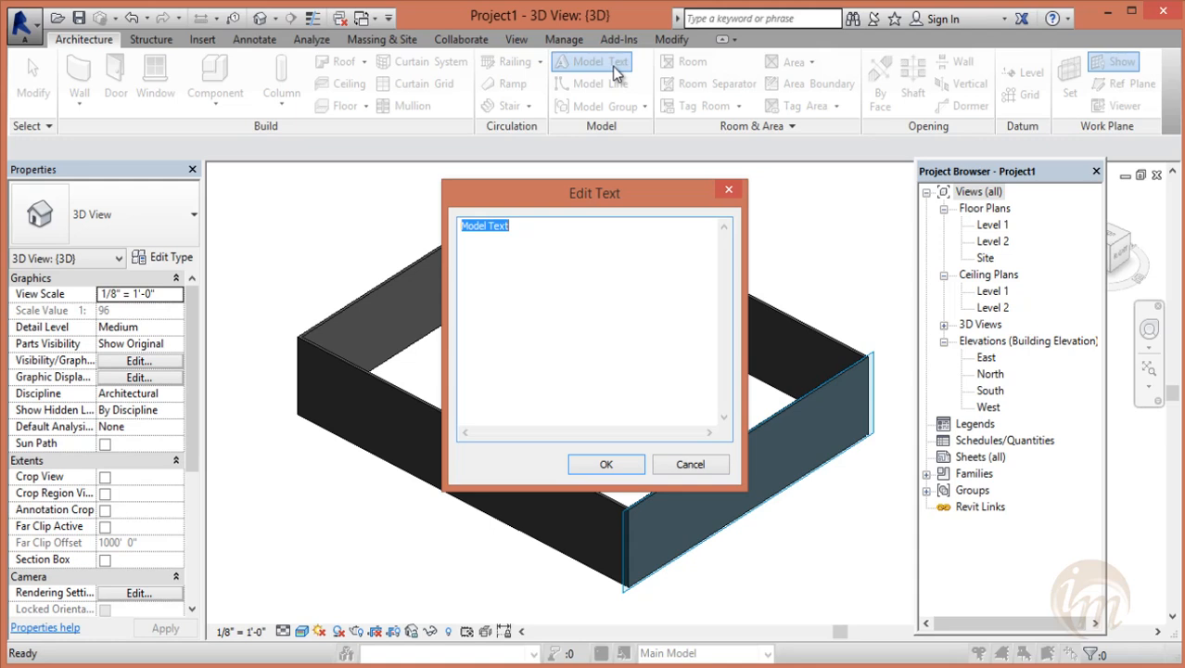
type("Info Media")
left_click(606, 464)
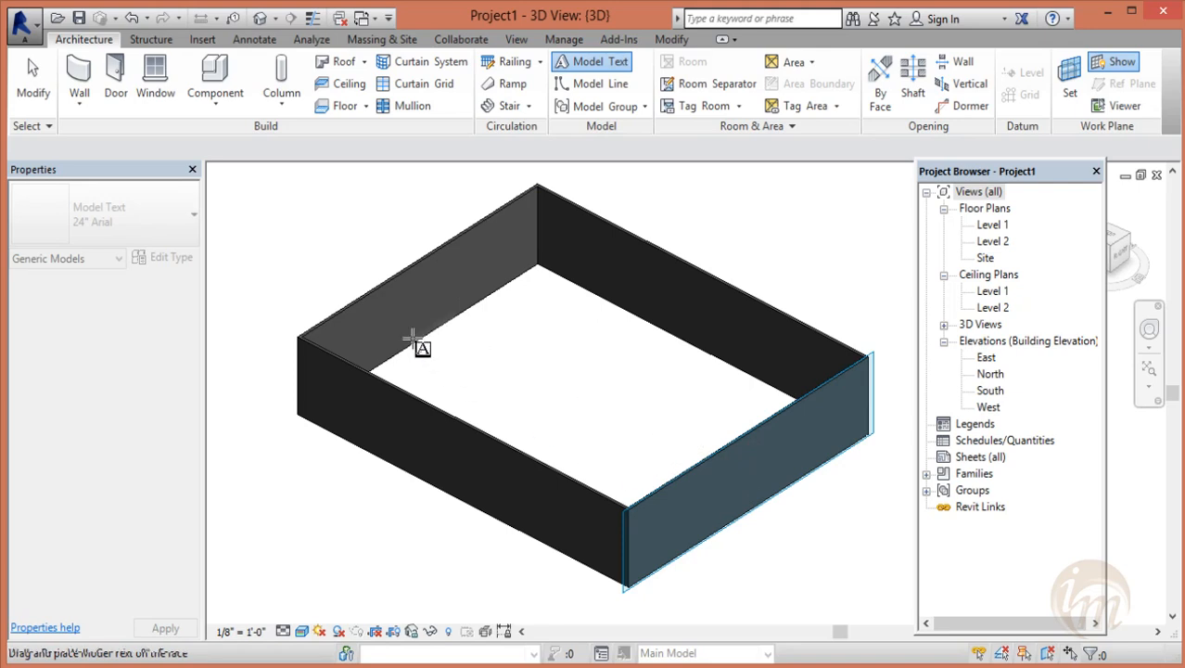
left_click(738, 458)
- Examine the placed model text on the wall face, both close up and with the whole room in view
scroll(770, 461, "up", 5)
middle_click_drag(764, 442, 716, 412, "shift")
scroll(745, 389, "up", 5)
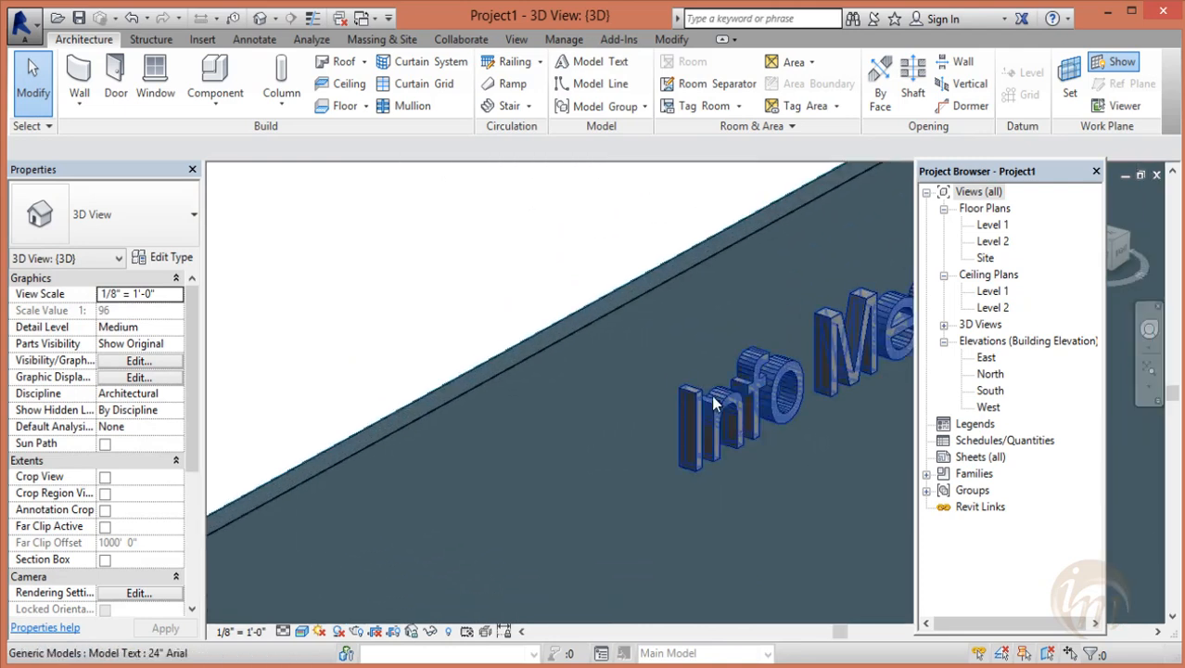
scroll(714, 401, "down", 5)
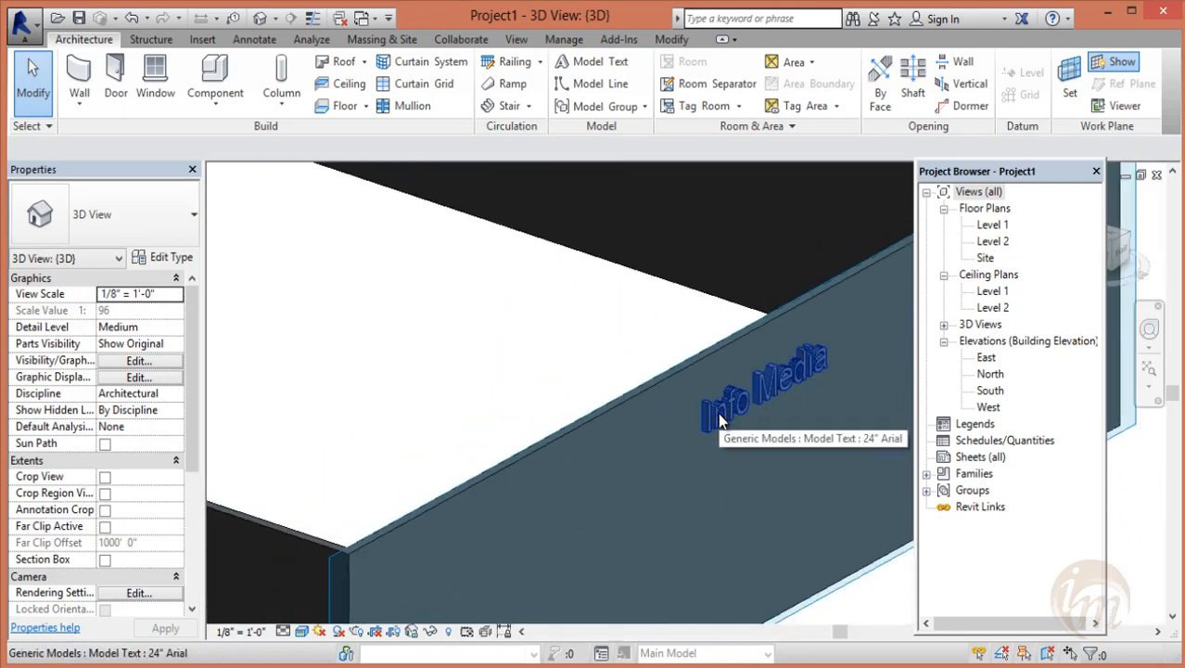
scroll(719, 413, "down", 6)
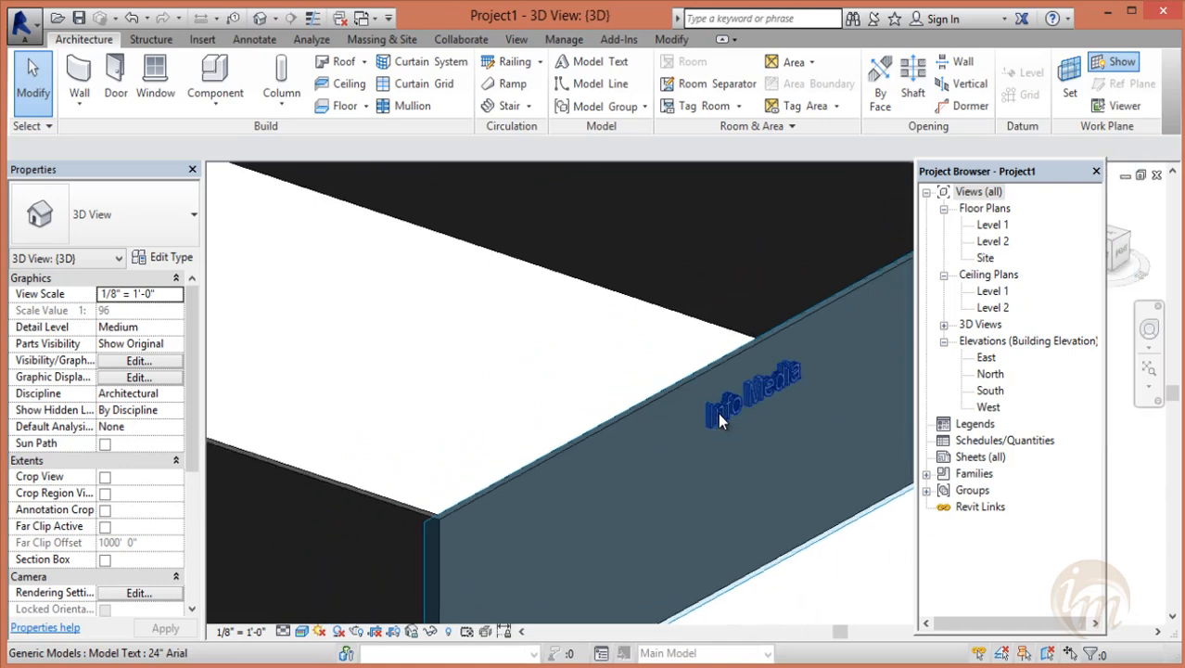
middle_click_drag(729, 437, 725, 488, "shift")
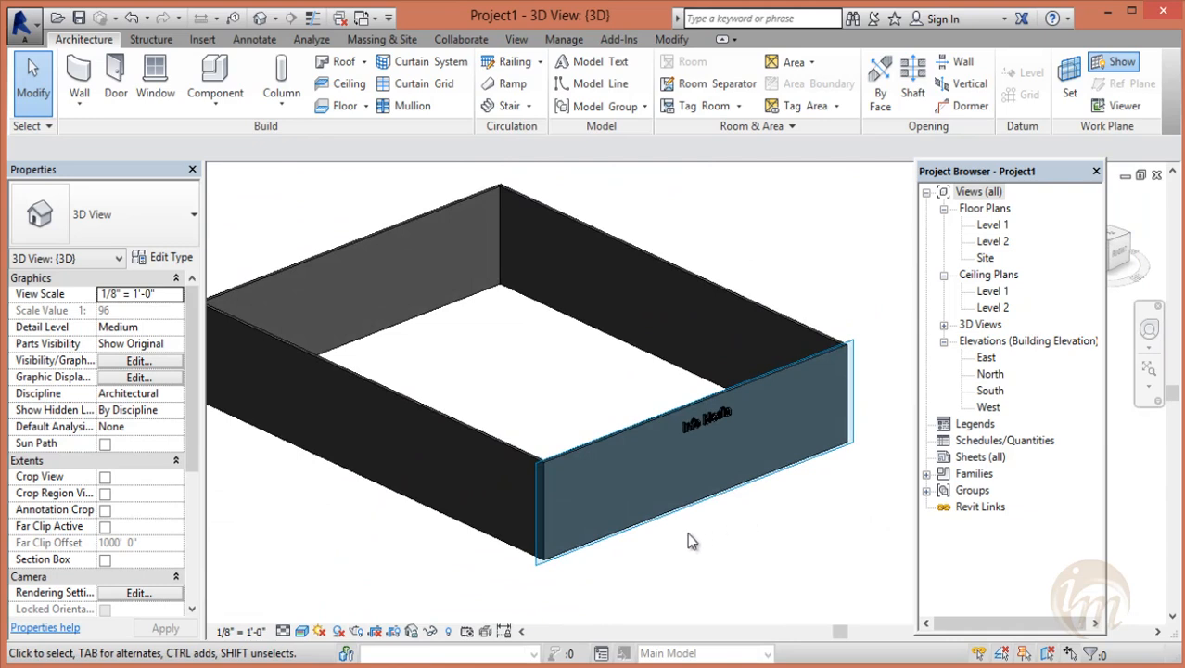
middle_click_drag(687, 532, 718, 530)
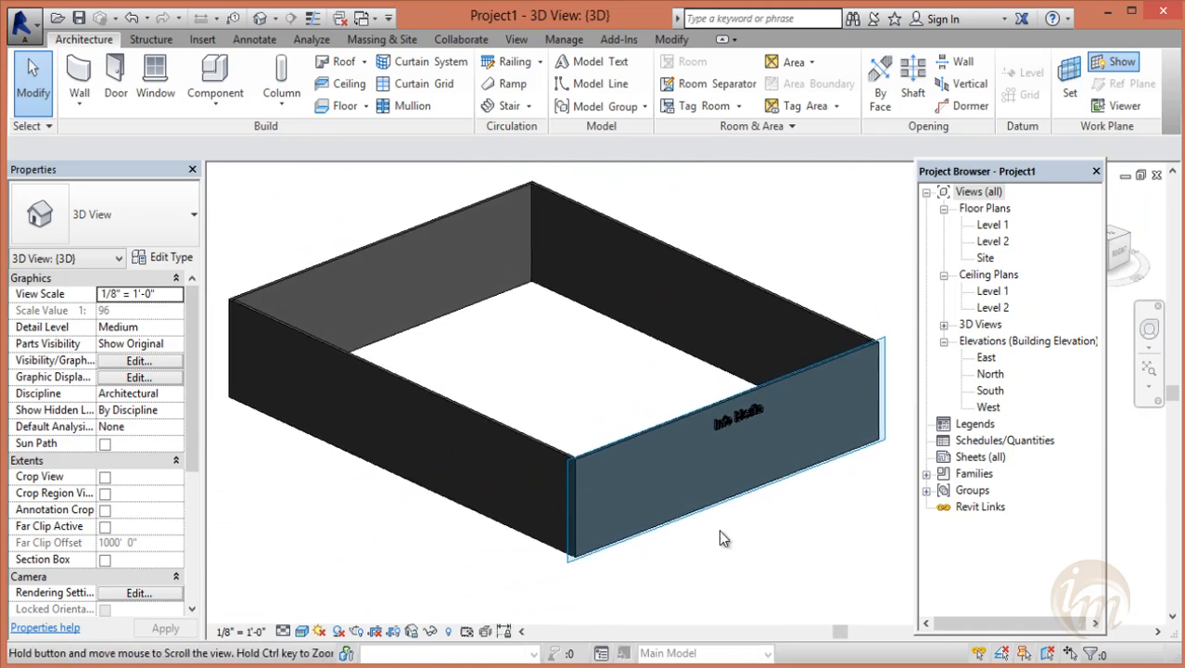
- Open the wording of the "Info Media" model text on the front wall for editing and accept it as is
left_click(732, 424)
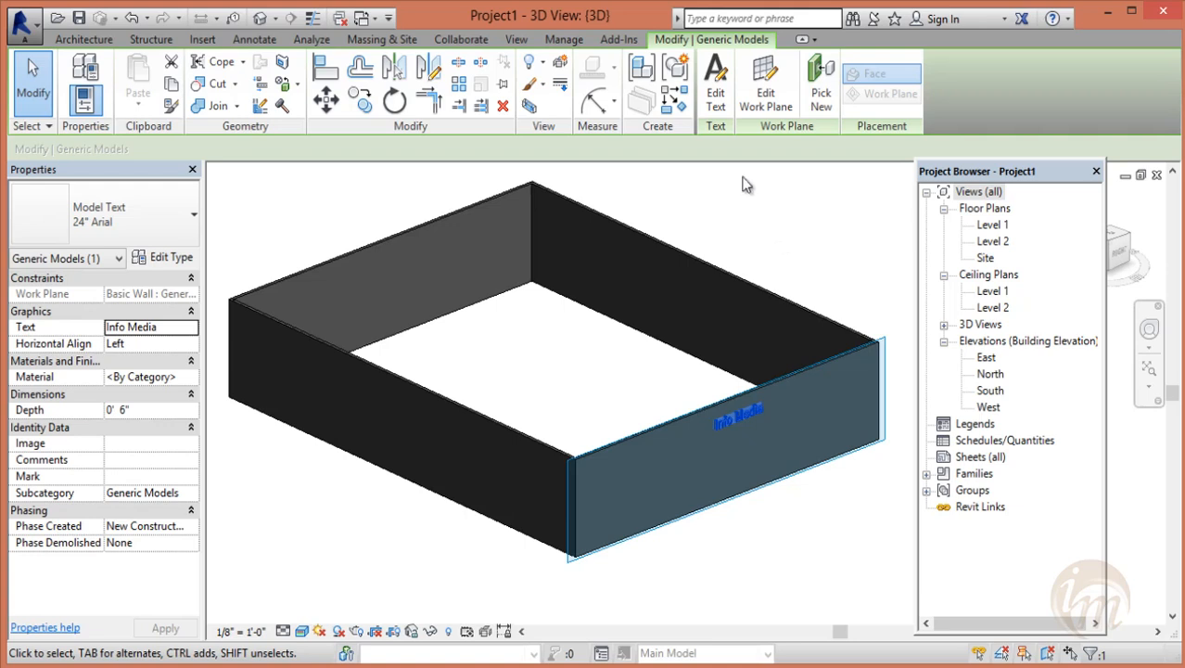
left_click(714, 95)
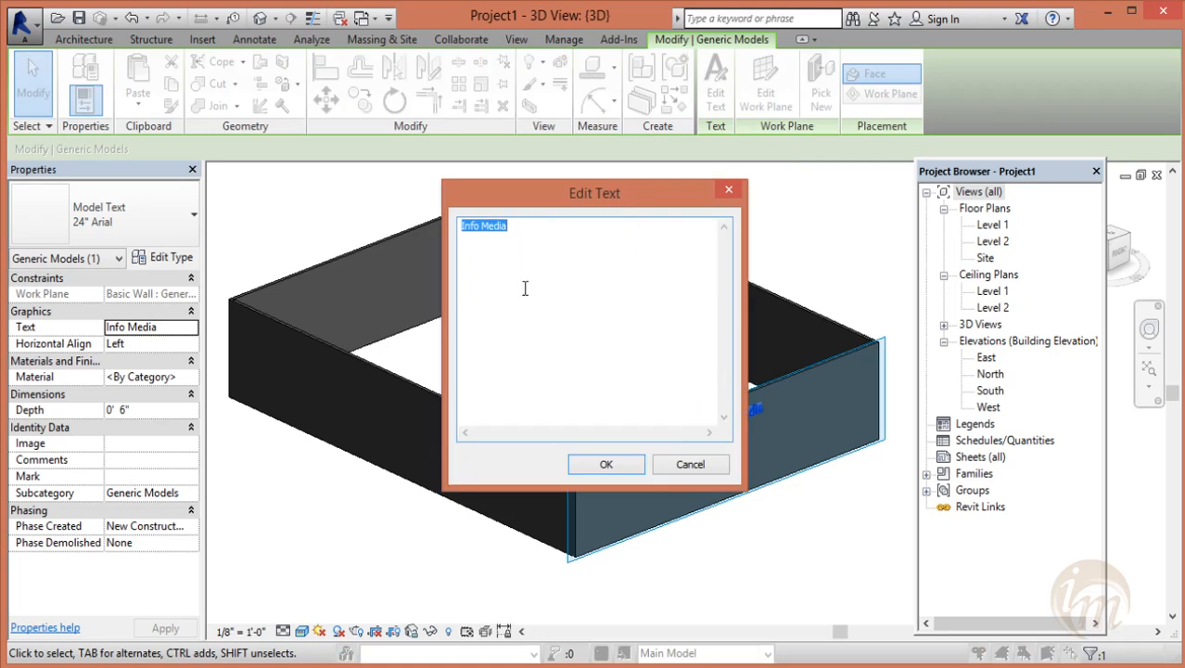
left_click(604, 462)
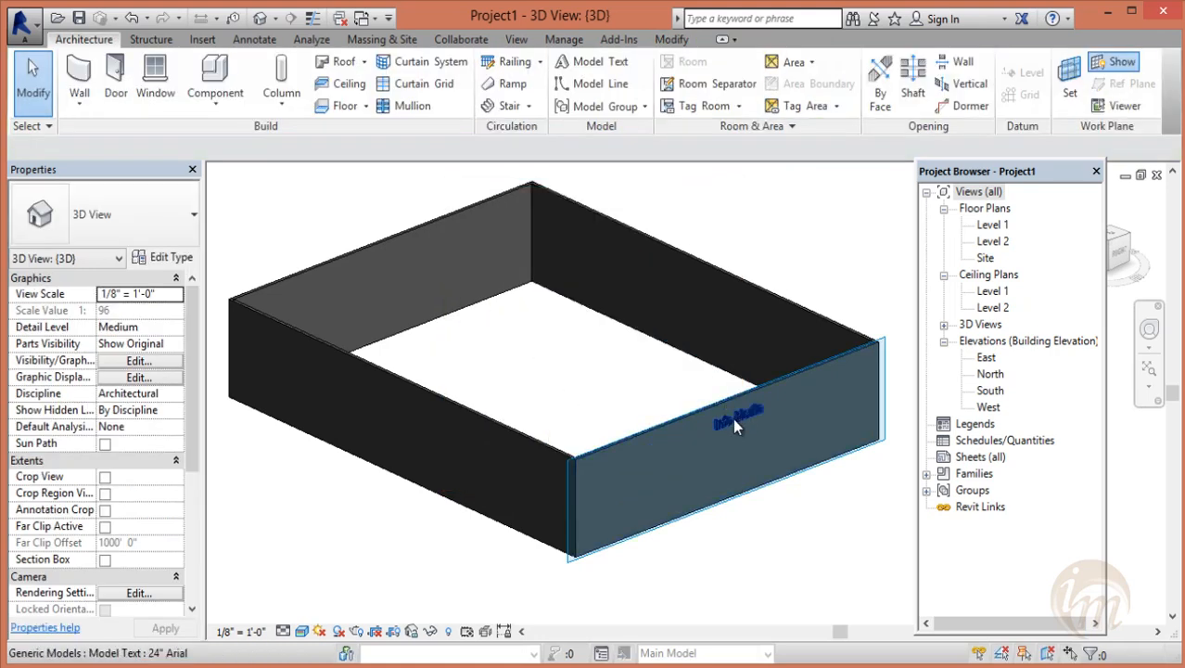
- Examine the work plane options for the model text, including Pick a new host, and cancel the dialog
left_click(733, 418)
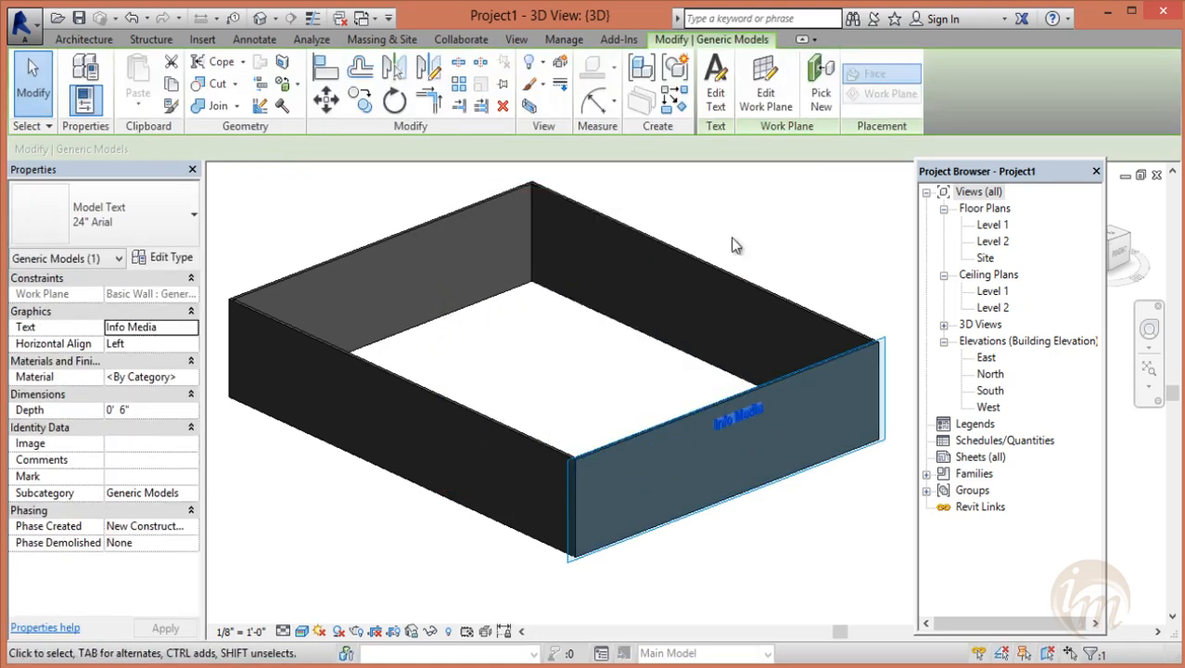
left_click(762, 98)
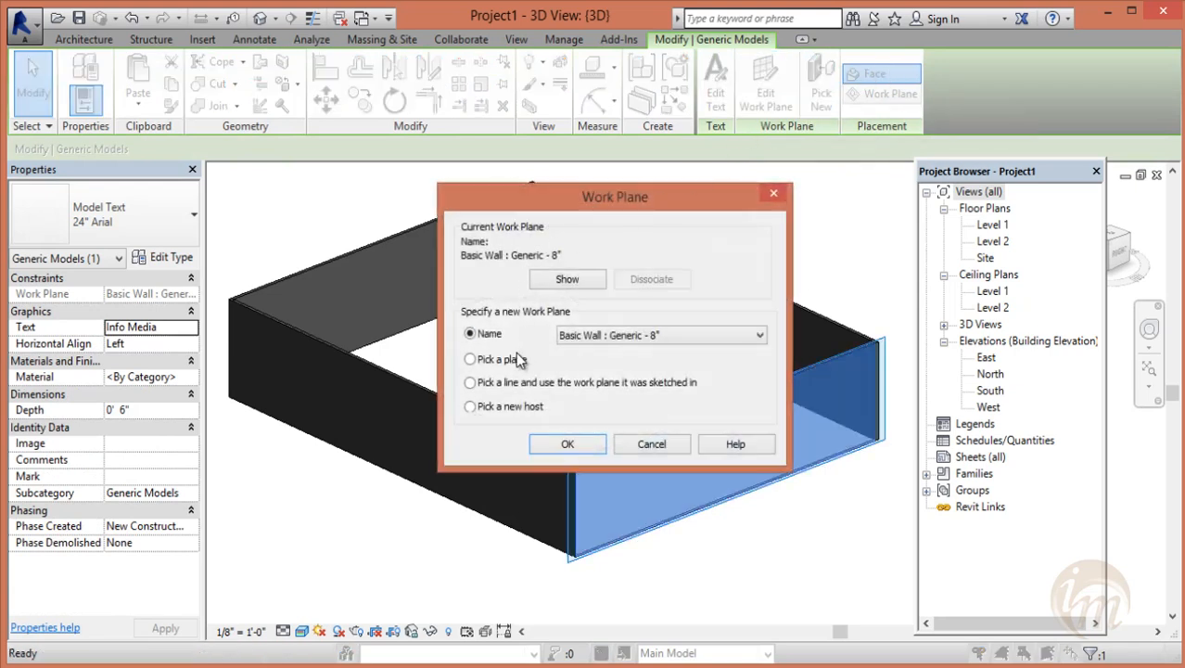
left_click(524, 409)
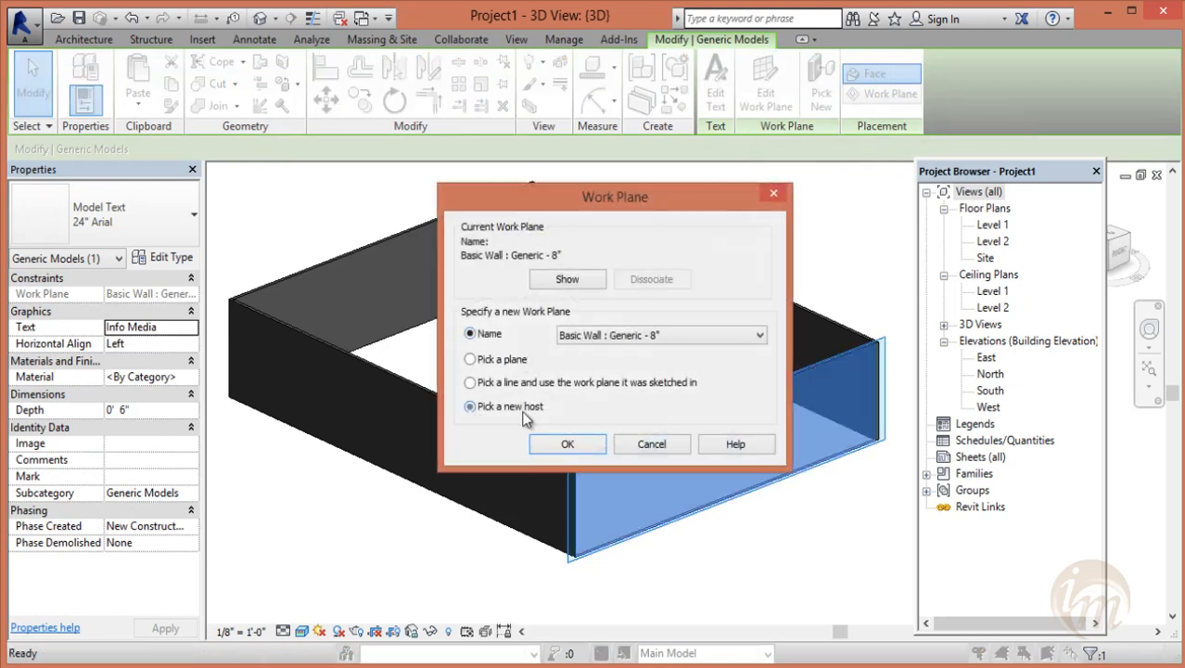
left_click(489, 334)
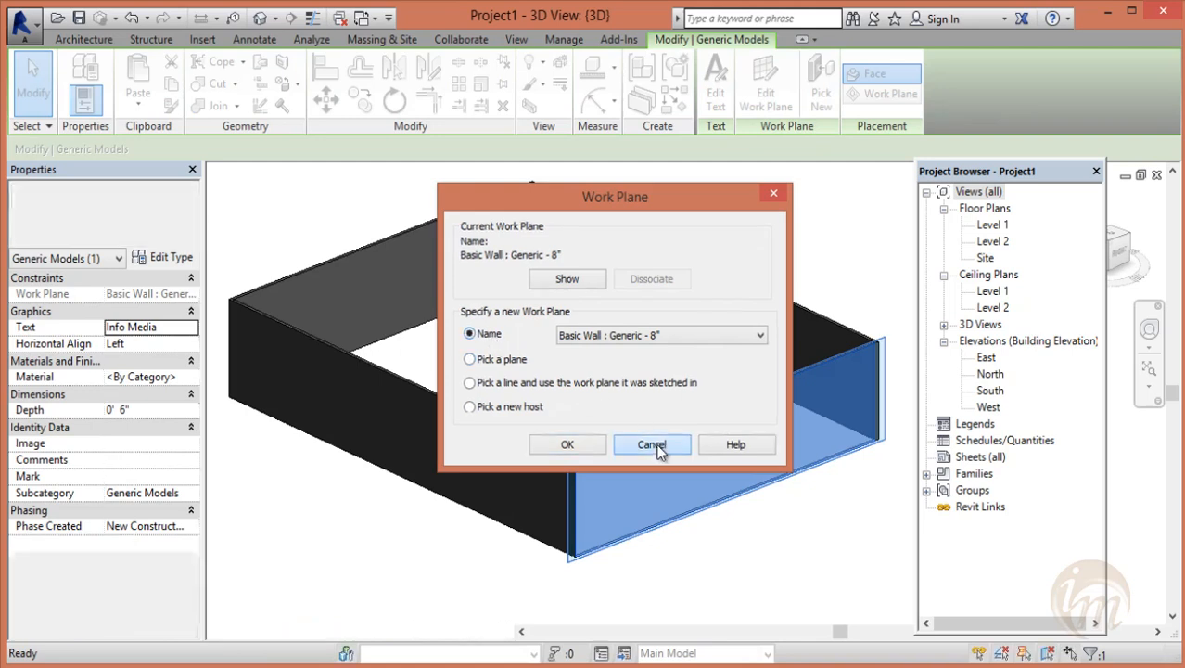
left_click(651, 443)
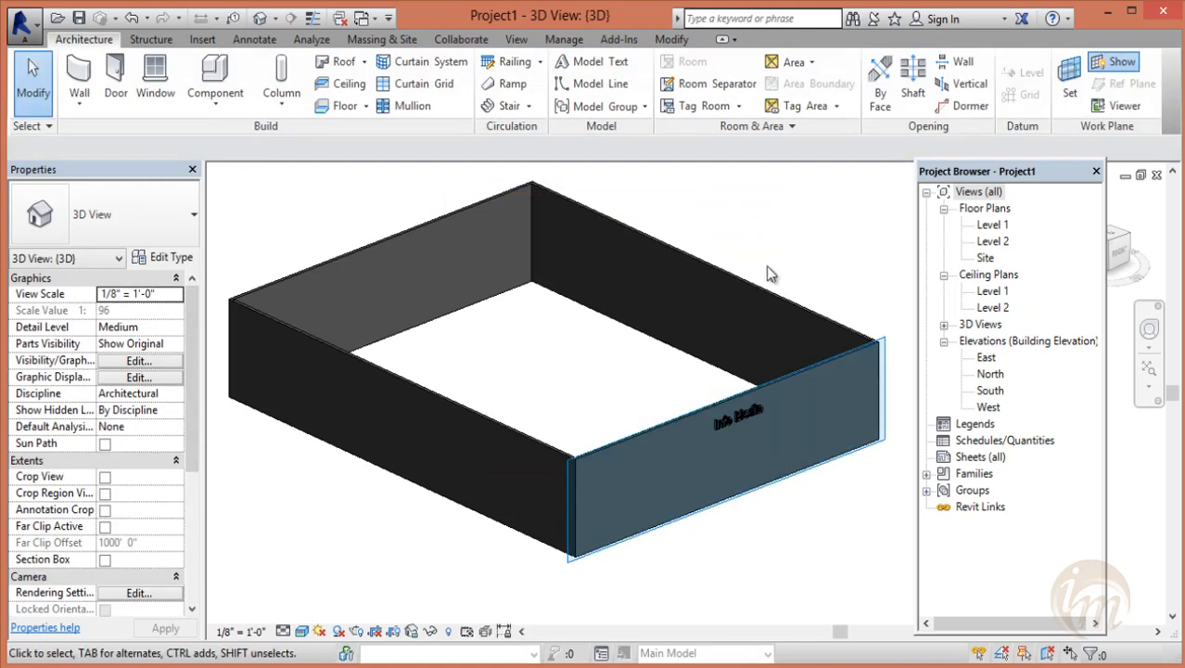
- Set the depth of the "Info Media" model text to 1' 0" and check its thickness on the wall
left_click(737, 416)
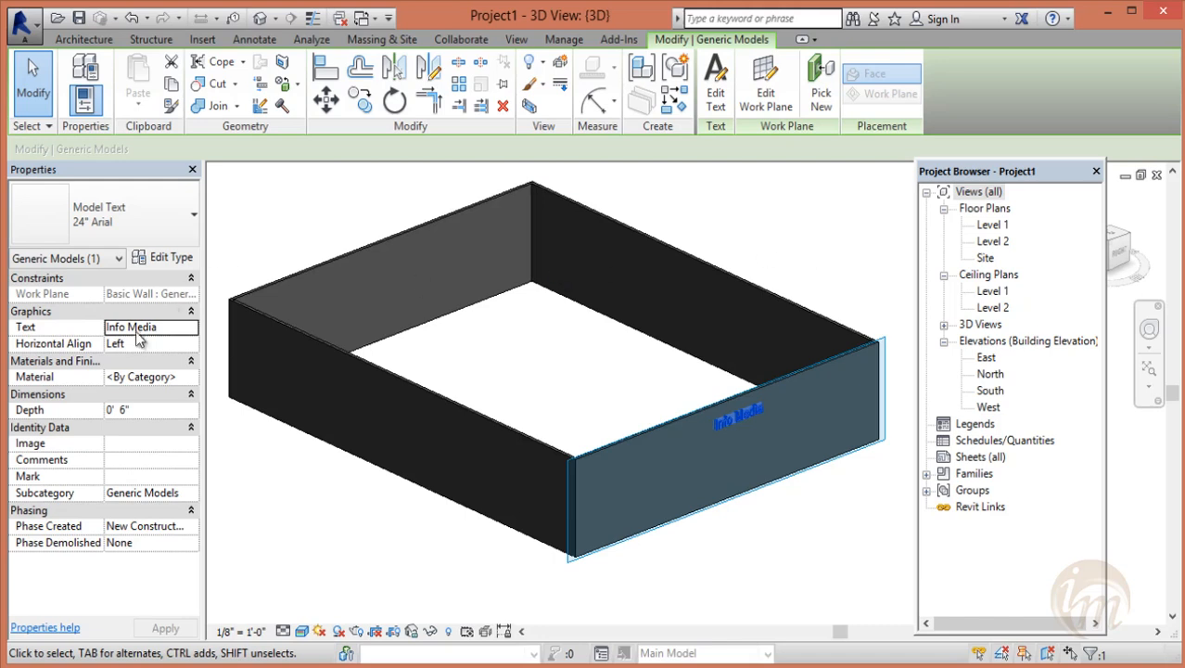
left_click(166, 328)
left_click(168, 326)
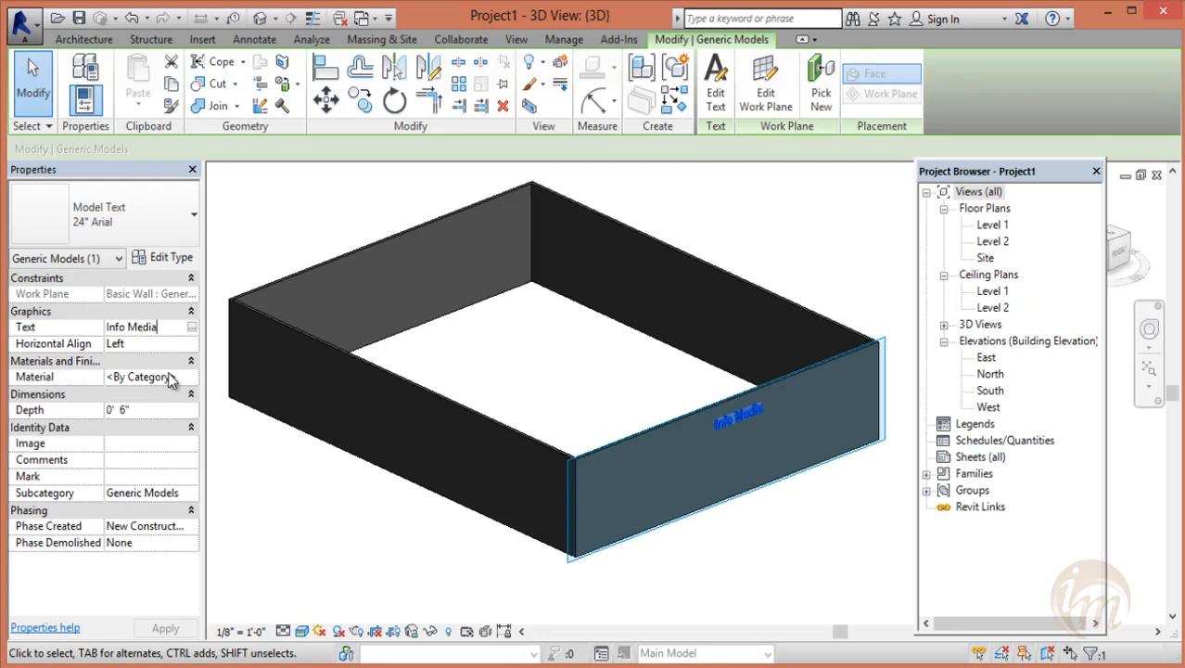
left_click(162, 410)
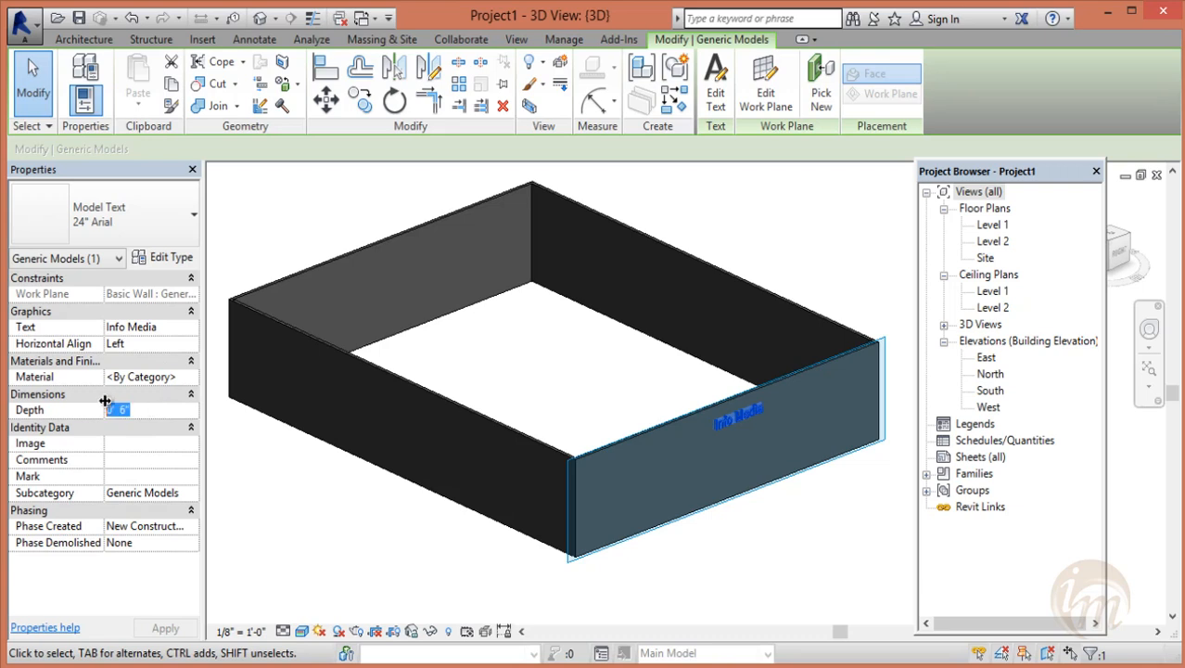
type("1' 0\"")
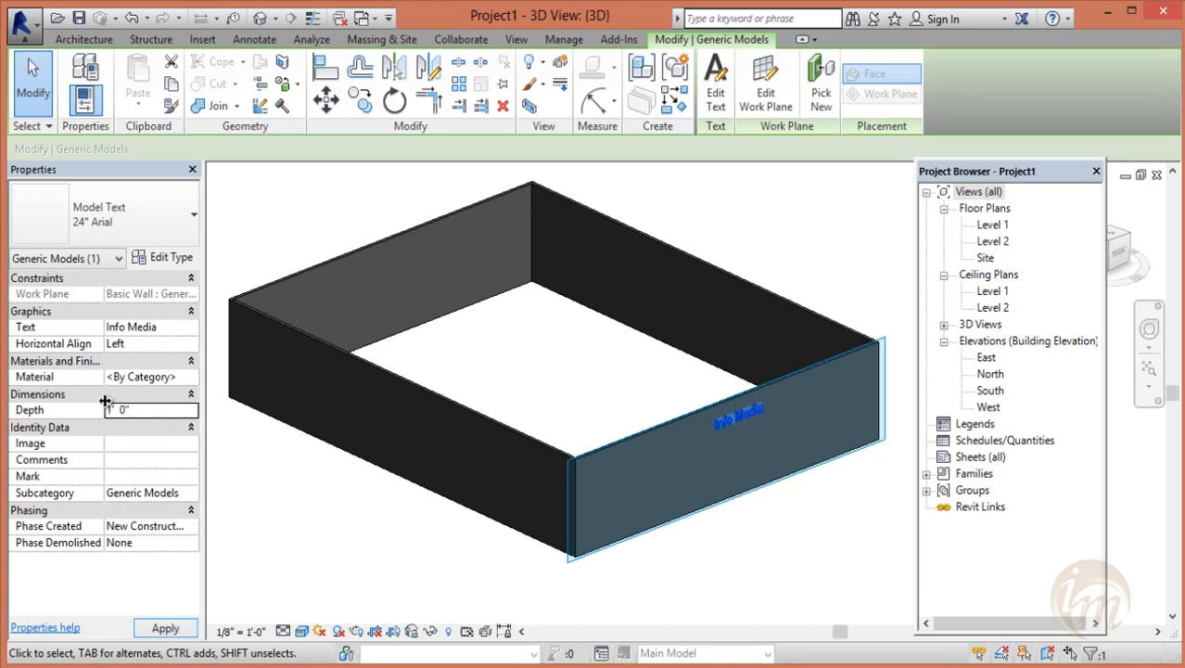
scroll(699, 406, "up", 5)
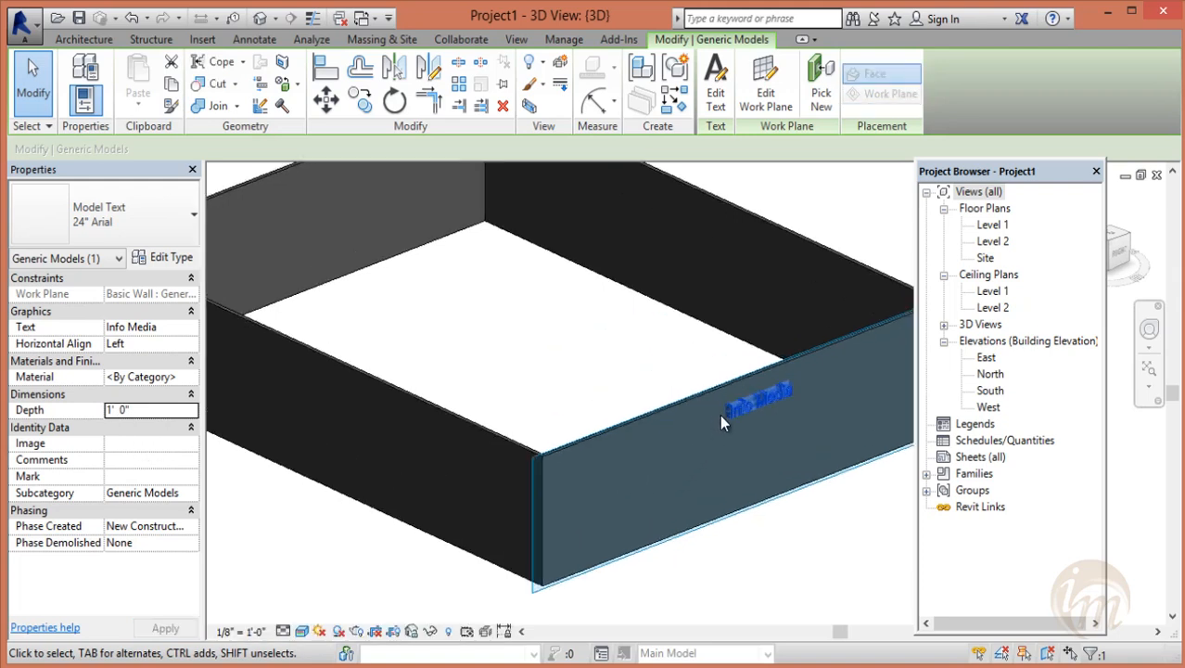
scroll(699, 406, "down", 5)
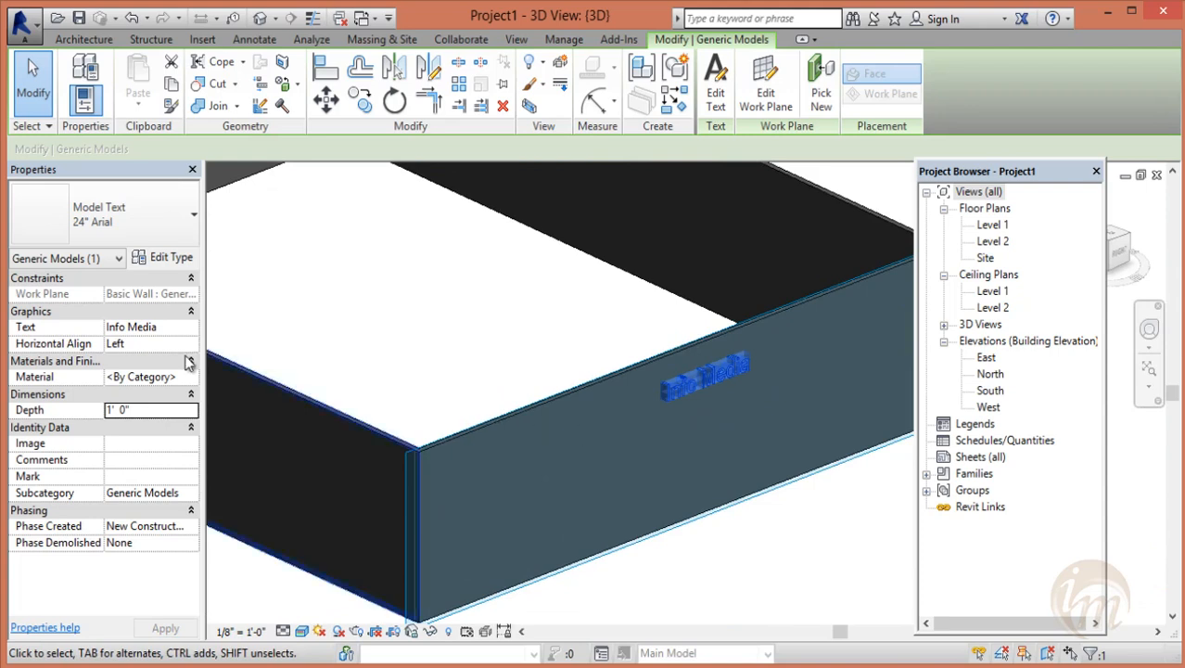
- Change the text font of the 24" Arial model text type to Arial Black
left_click(156, 257)
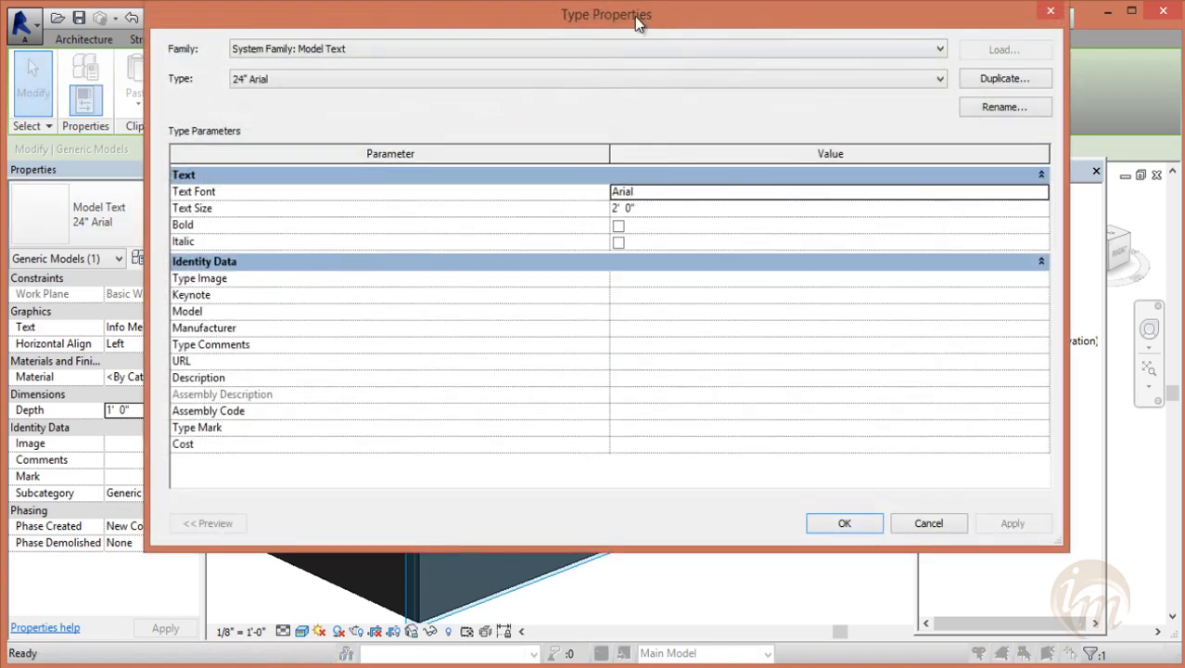
left_click_drag(634, 16, 640, 26)
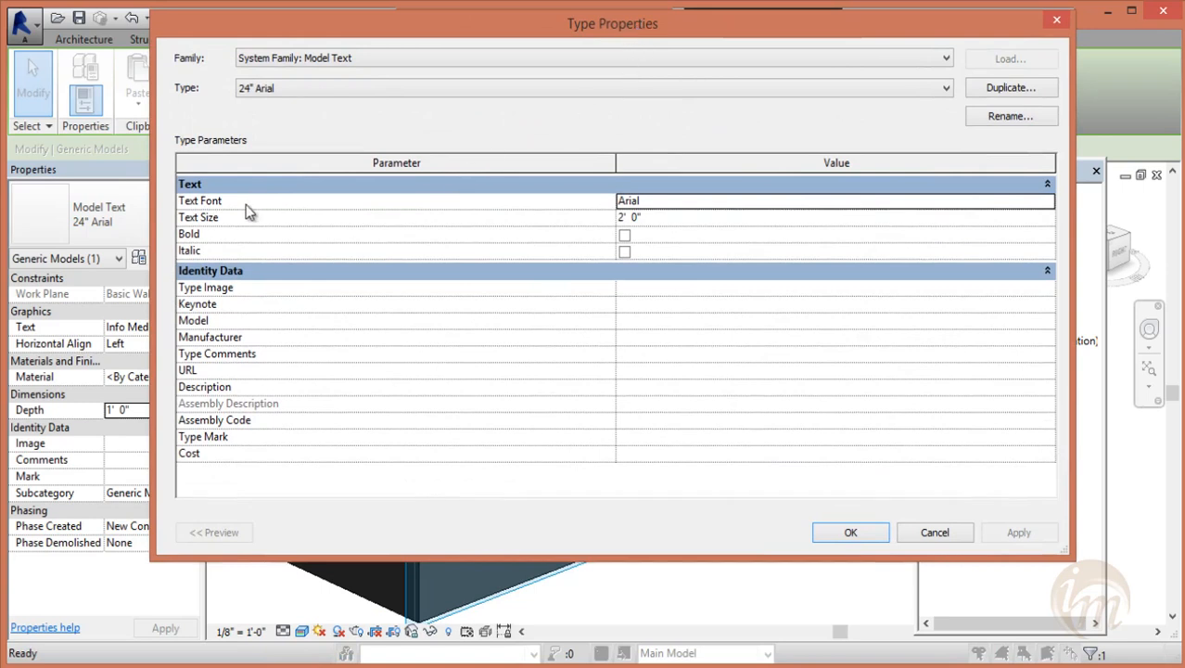
left_click(649, 206)
left_click(1047, 202)
scroll(765, 254, "down", 6)
scroll(765, 254, "down", 8)
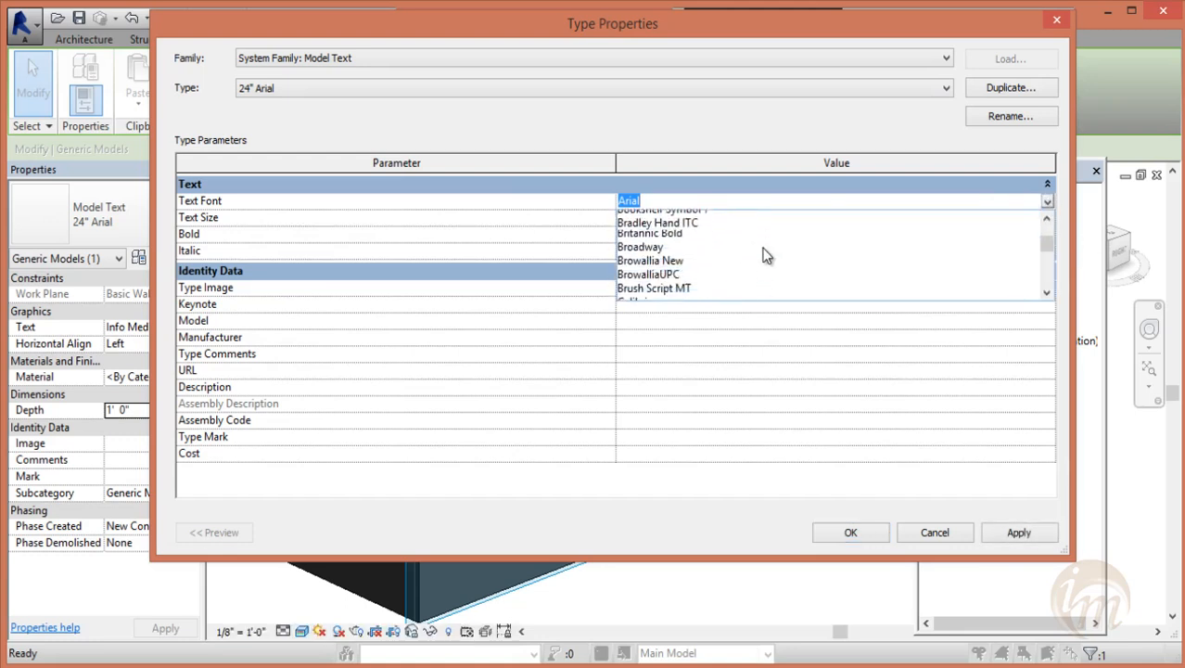
scroll(757, 248, "up", 12)
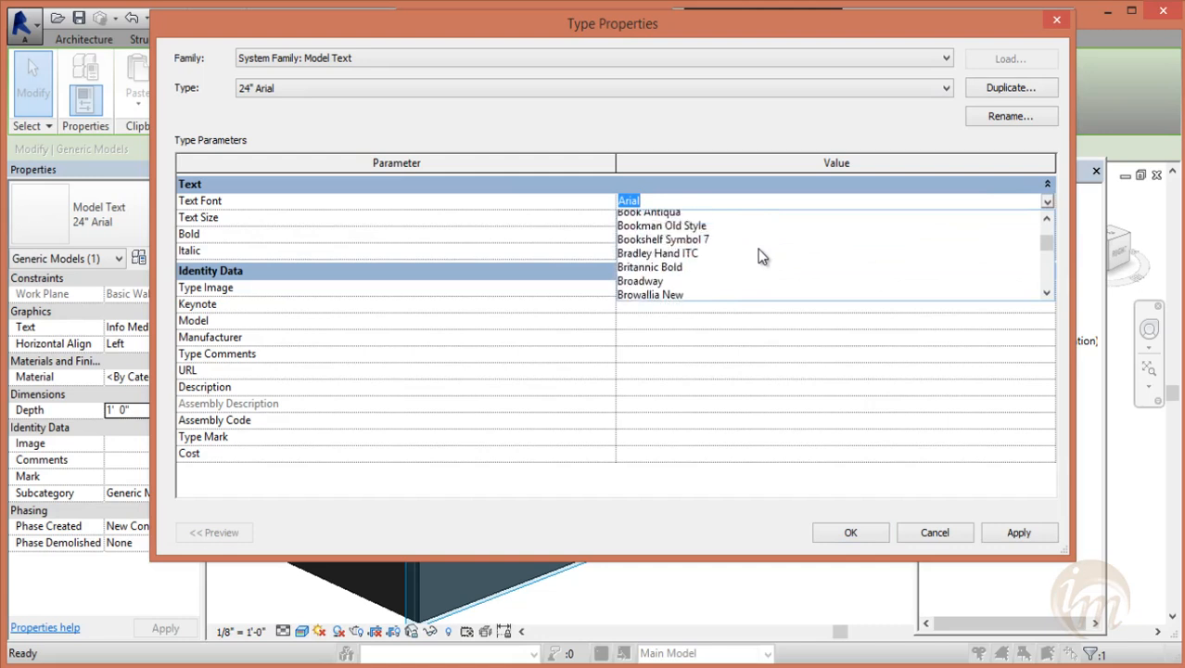
left_click(649, 289)
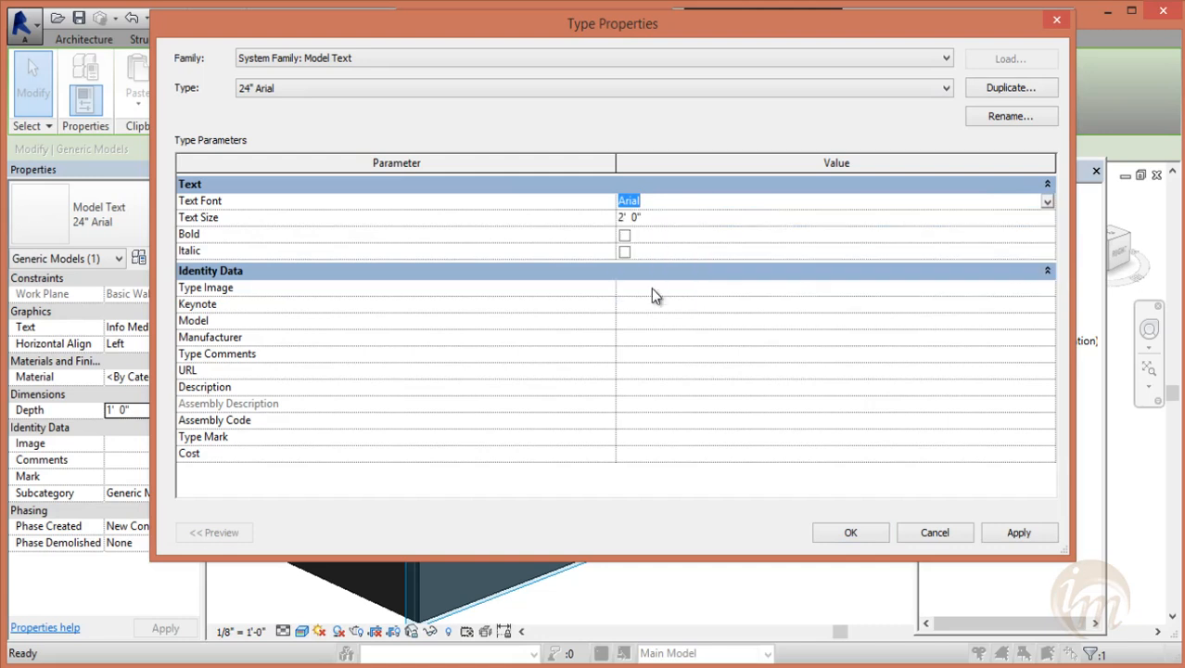
- Set the model text type's text size to 4' 0" and apply the type changes
left_click_drag(644, 218, 615, 219)
key("BackSpace")
type("4")
left_click(624, 240)
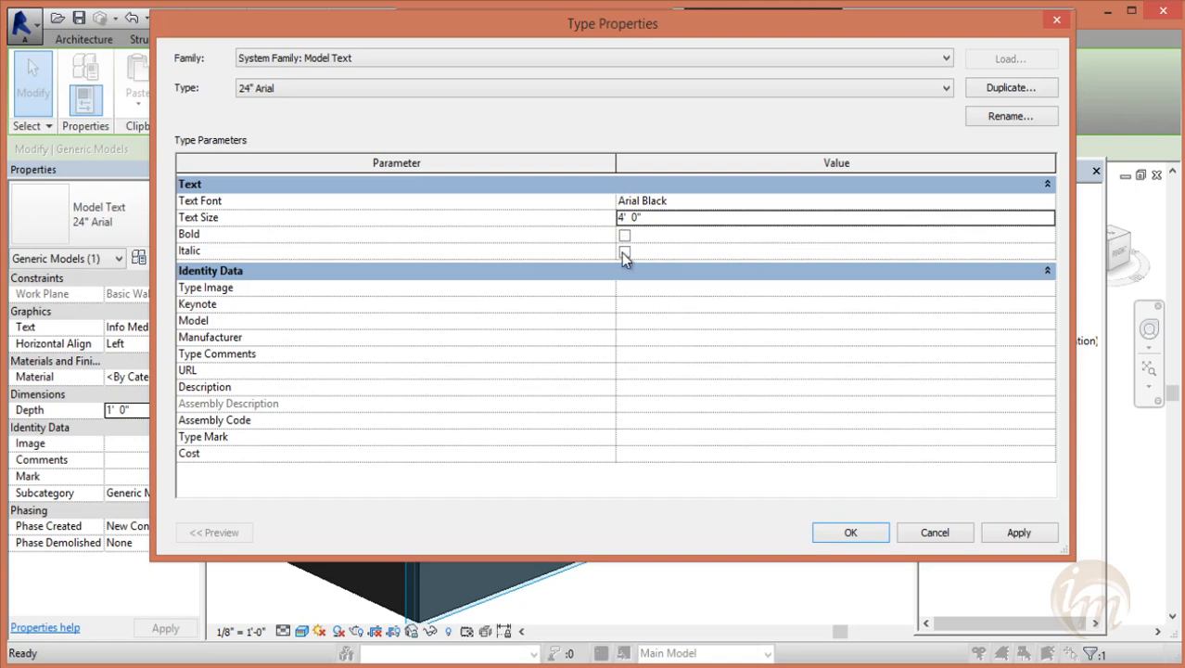
left_click(652, 287)
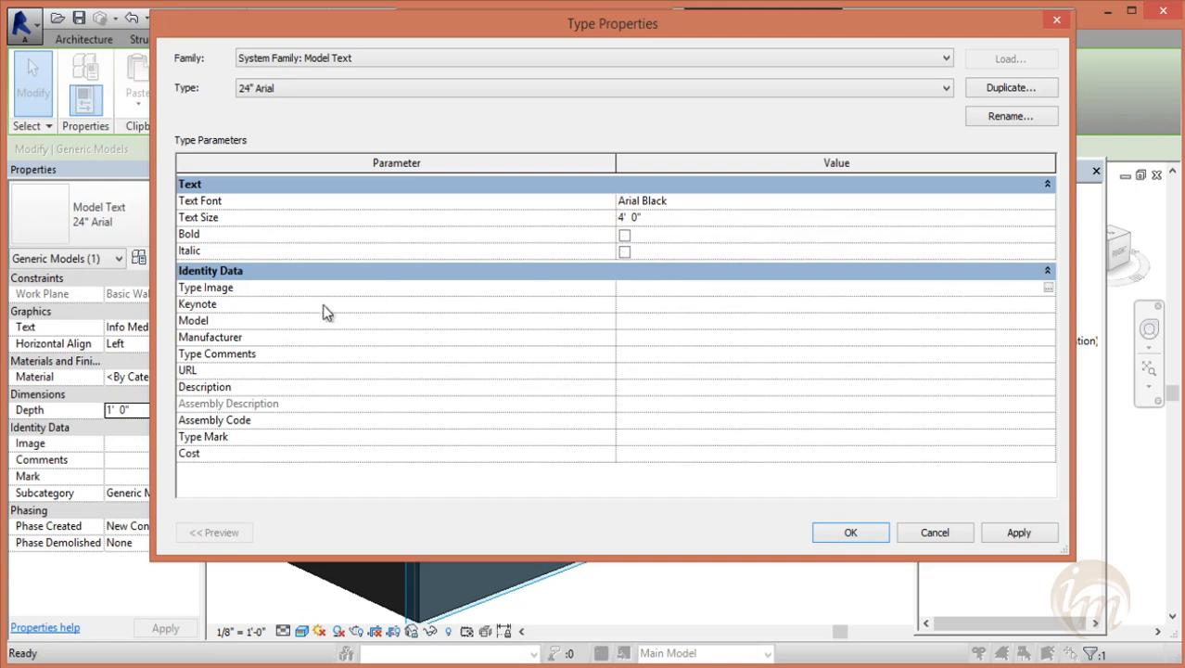
left_click(1018, 532)
left_click(851, 530)
middle_click_drag(793, 501, 714, 400, "shift")
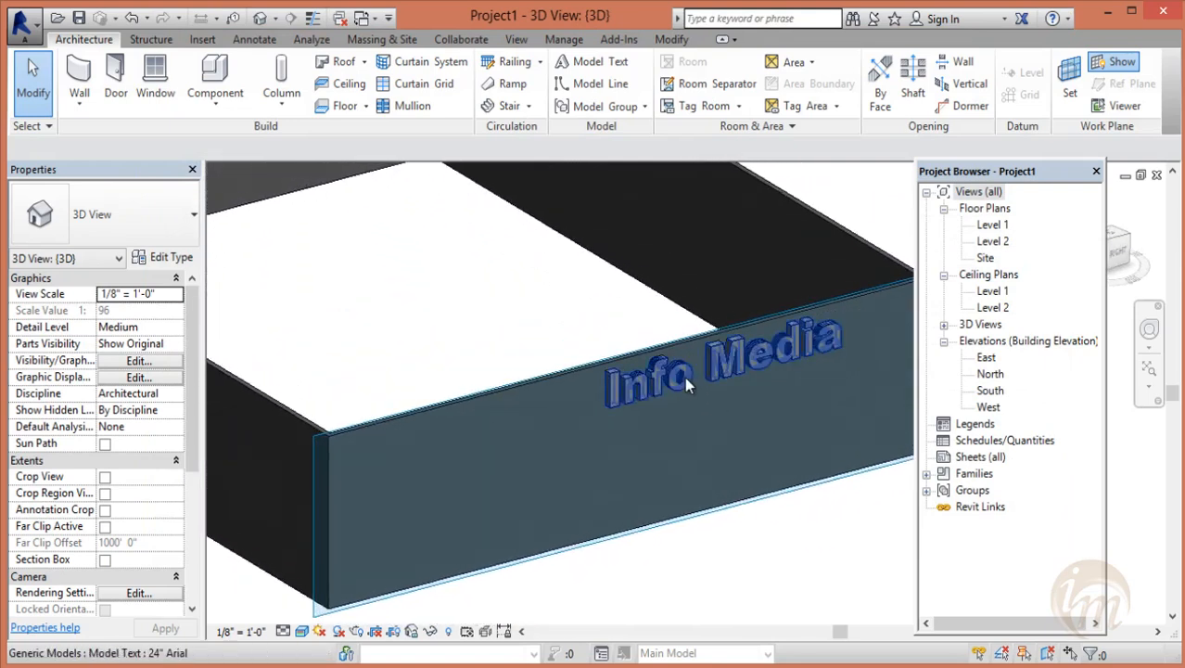
- Make the "Info Media" model text italic through its type properties
left_click(685, 379)
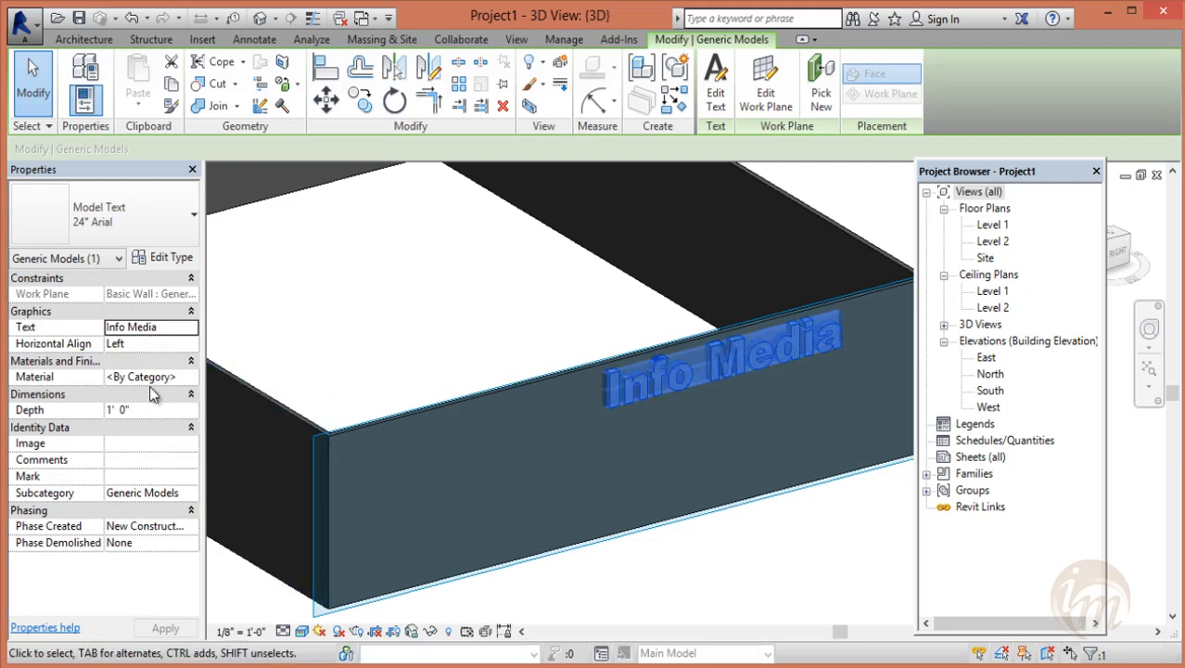
left_click(163, 257)
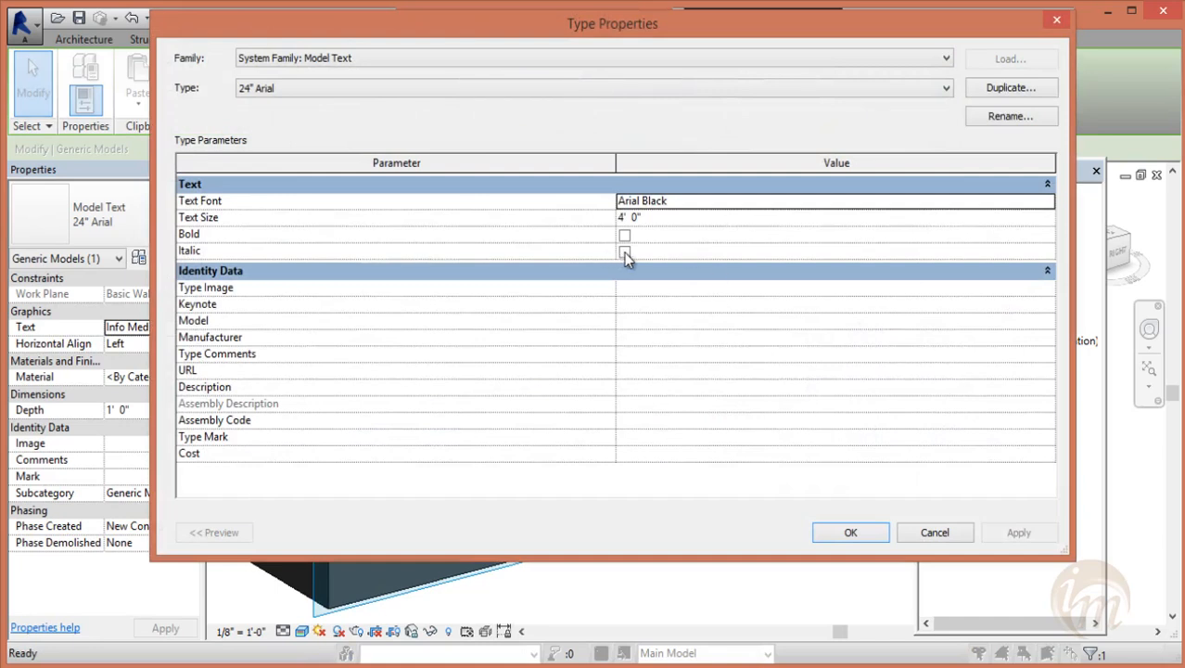
left_click(624, 252)
left_click(624, 253)
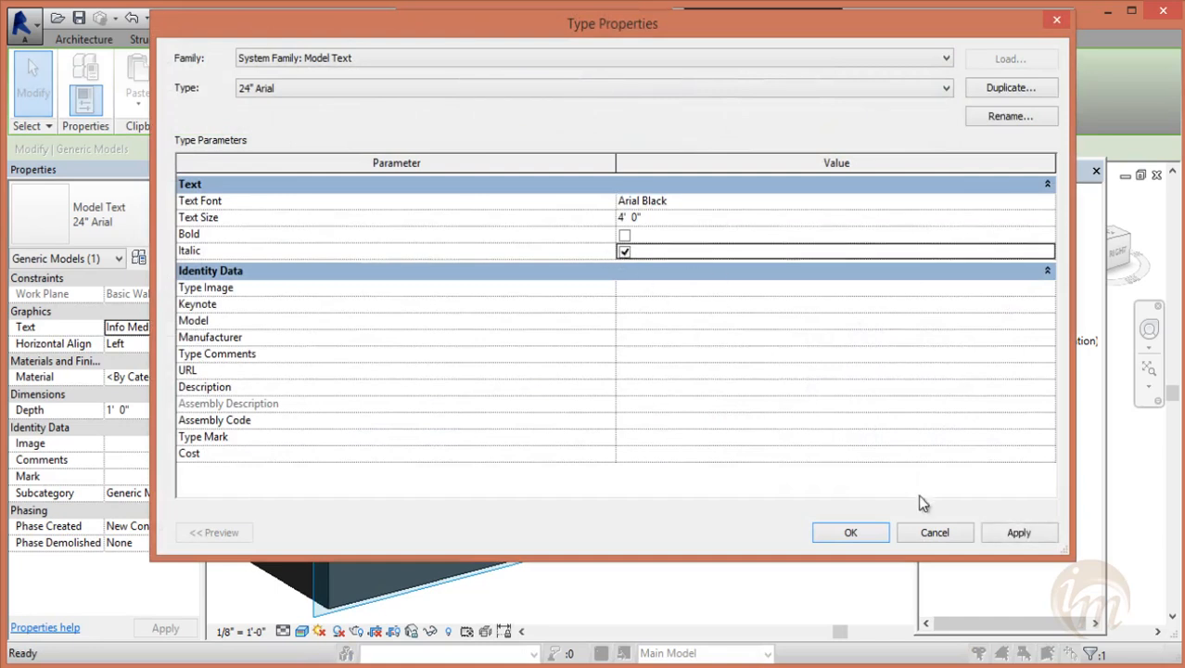
left_click(837, 535)
left_click(717, 550)
middle_click_drag(716, 550, 697, 400, "shift")
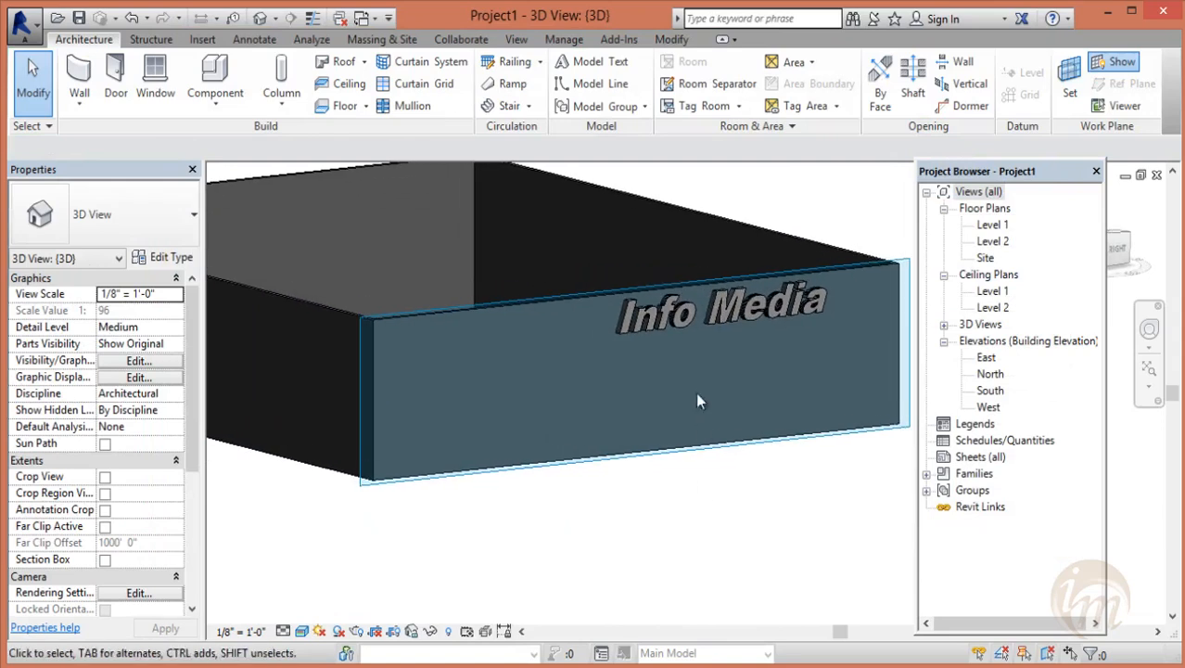
- Move the "Info Media" text a short distance along the front wall face toward the wall's left end
left_click(661, 326)
left_click_drag(678, 321, 639, 320)
left_click(703, 543)
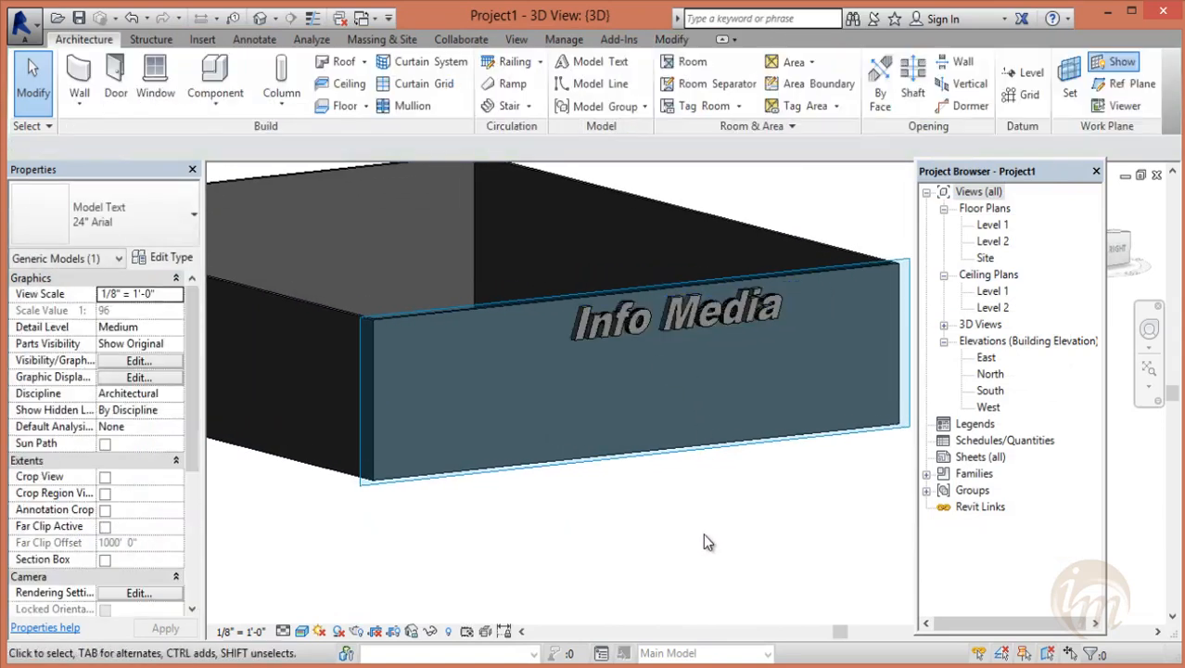
middle_click_drag(617, 511, 653, 439, "shift")
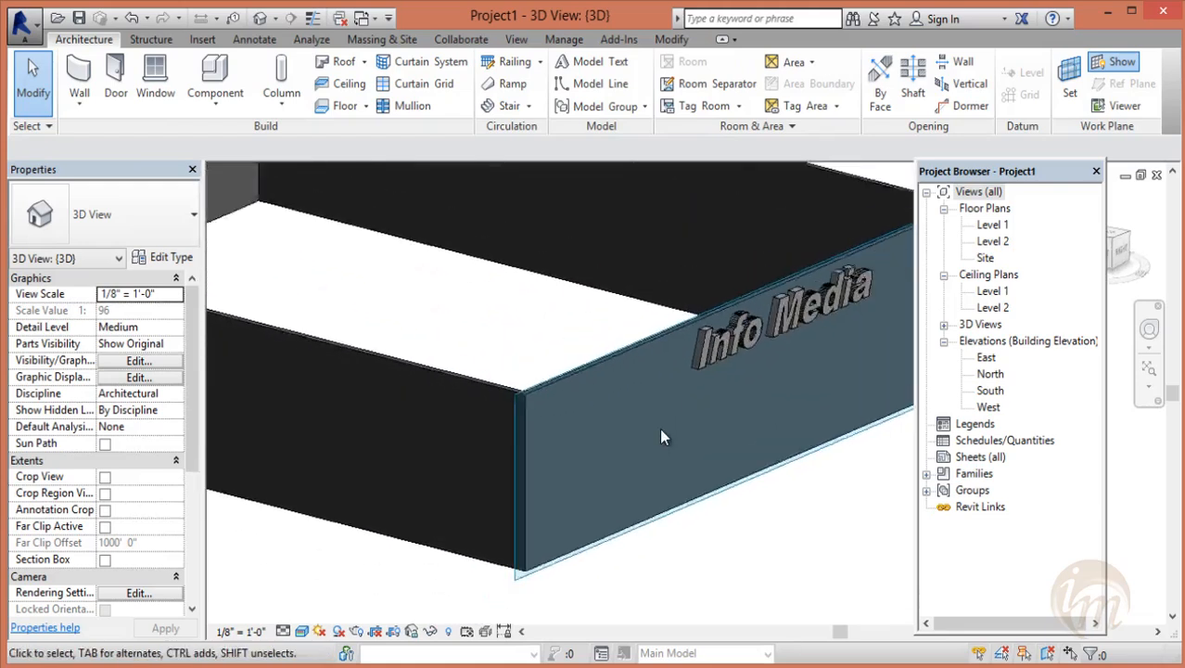
scroll(686, 455, "down", 5)
middle_click_drag(709, 477, 660, 412, "shift")
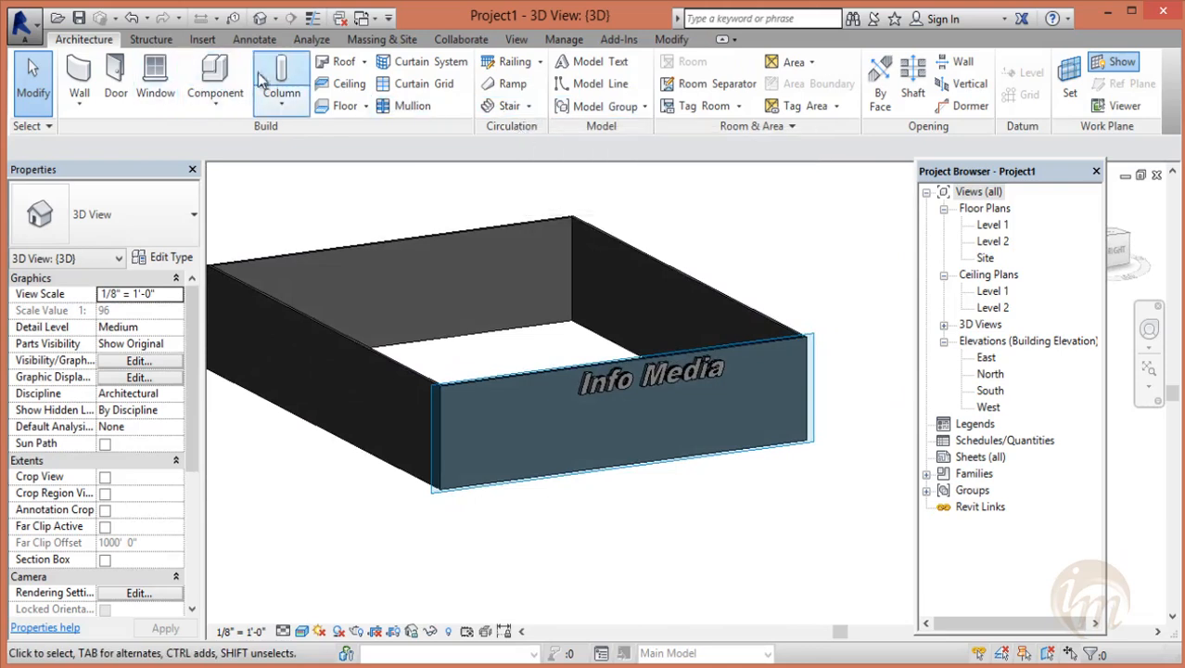
- Load the Door-Double-Glass family from the Doors library folder with the 72" x 84" type
left_click(116, 76)
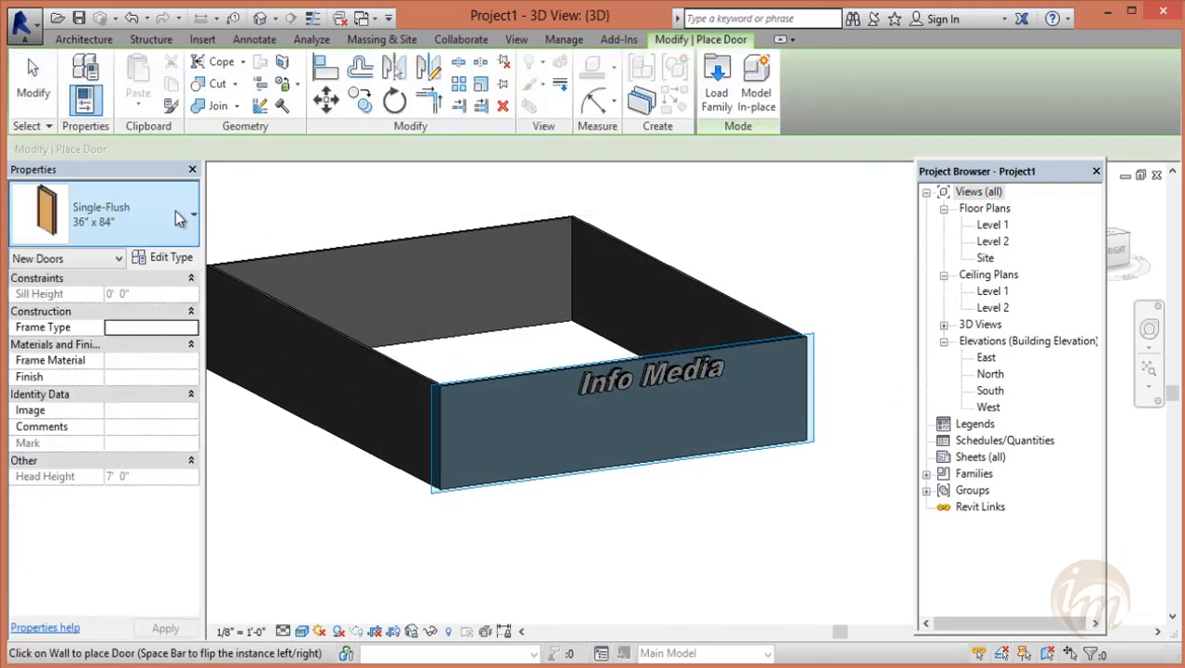
left_click(717, 78)
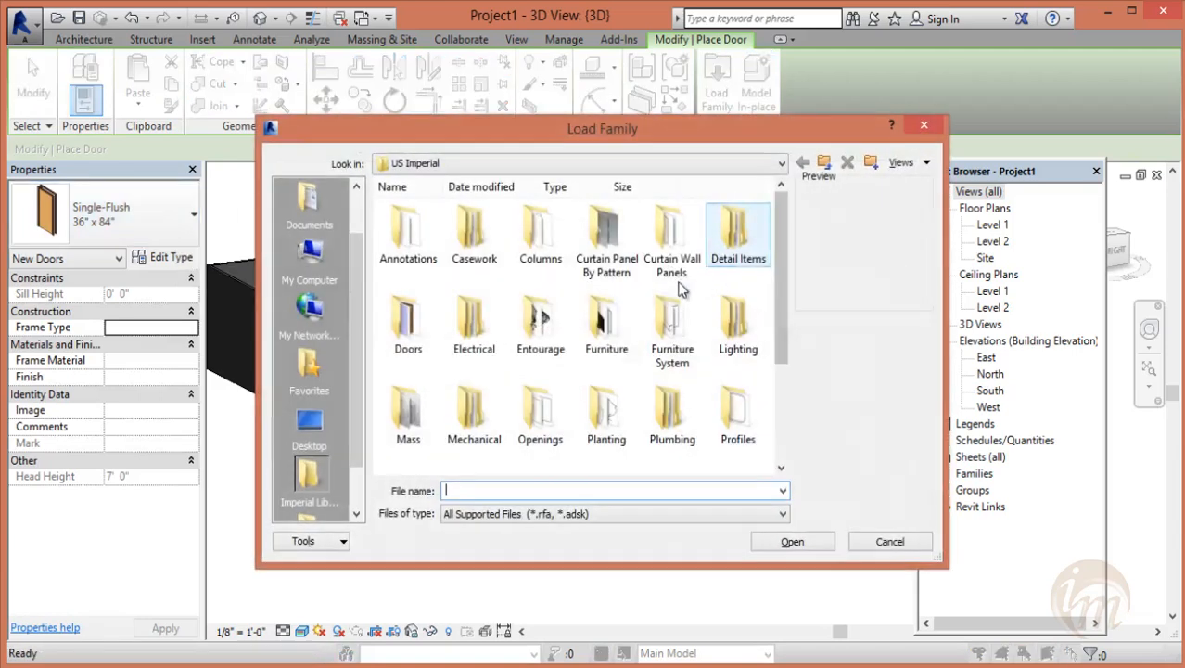
double_click(404, 330)
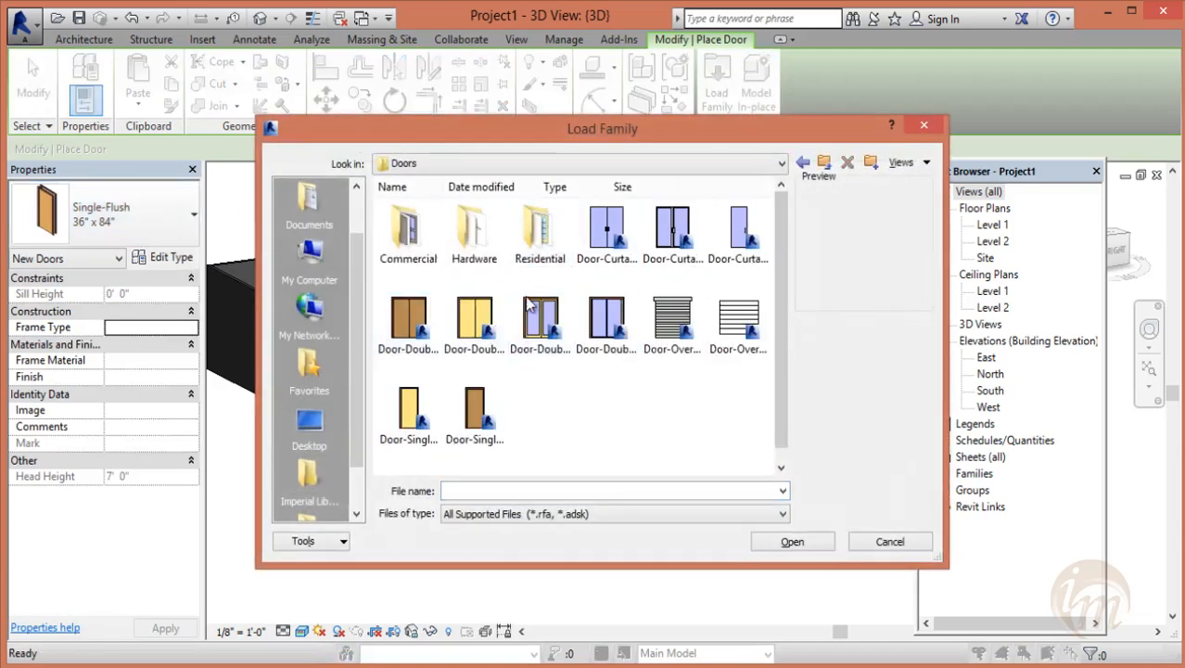
left_click(544, 243)
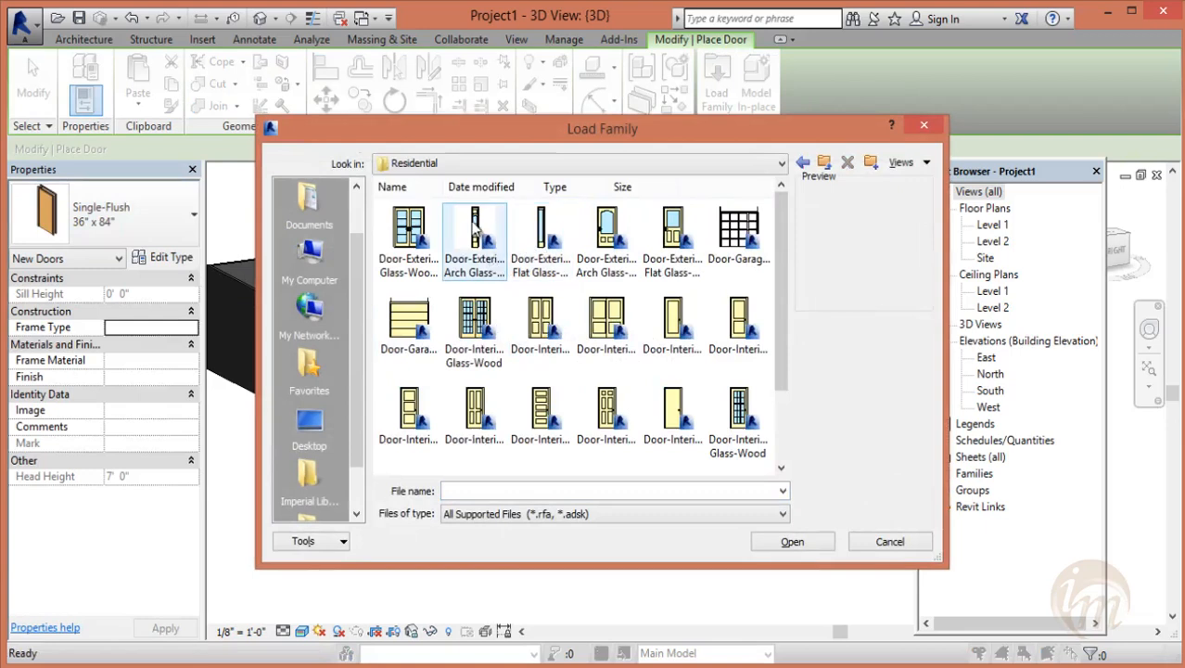
left_click(798, 165)
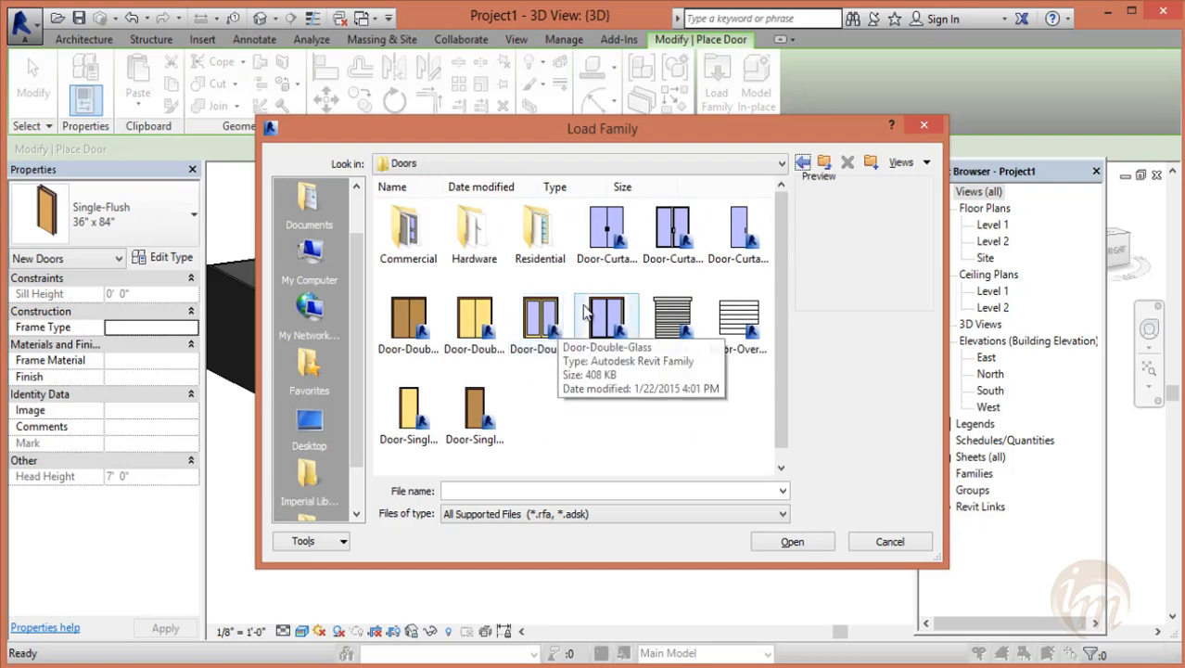
double_click(538, 326)
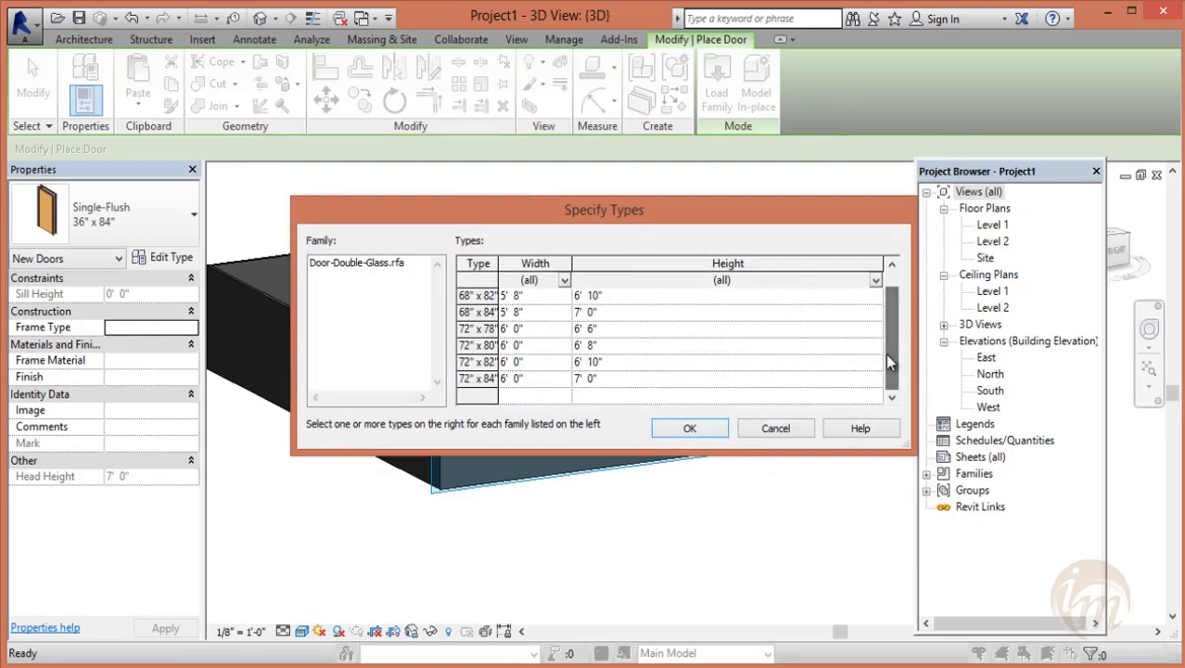
scroll(616, 384, "down", 1)
left_click(613, 379)
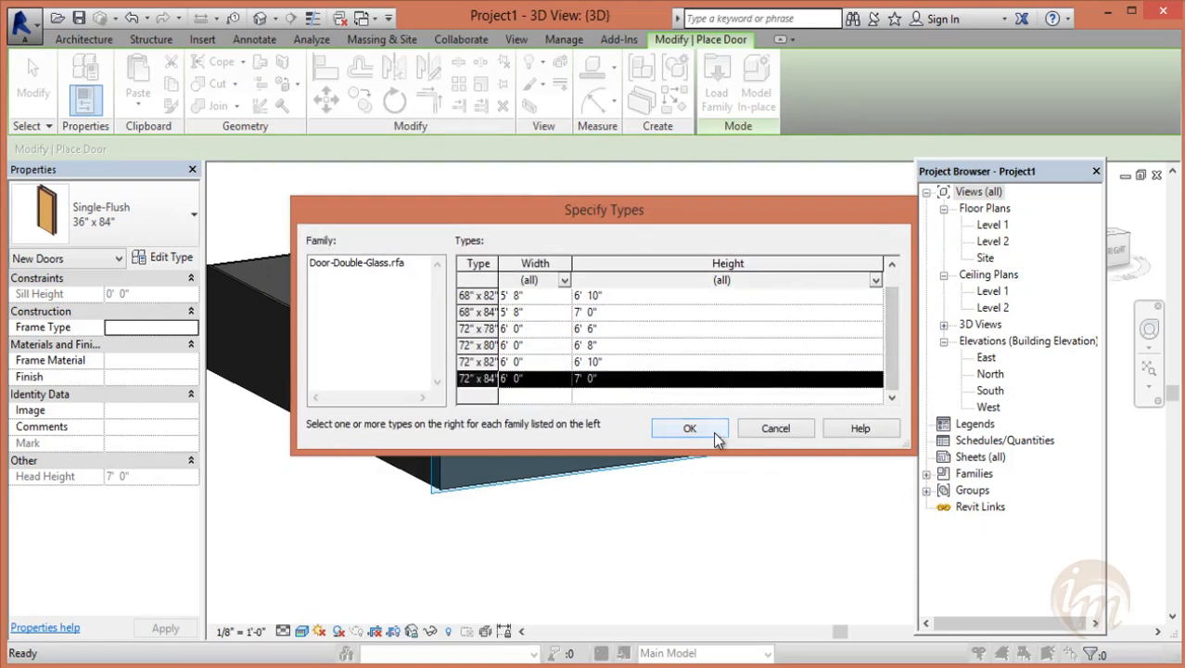
left_click(689, 429)
- Place one 72" x 84" double glass door in the front wall below the "Info Media" text
scroll(649, 434, "up", 4)
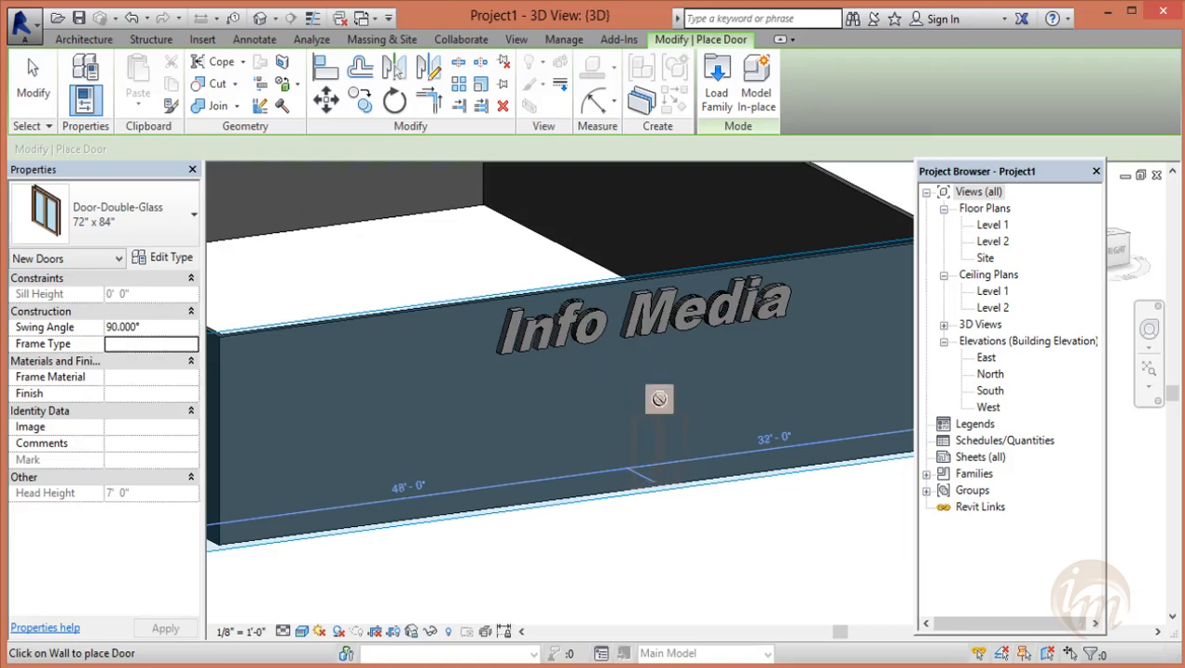
left_click(659, 398)
scroll(743, 556, "down", 2)
middle_click_drag(775, 574, 715, 491, "shift")
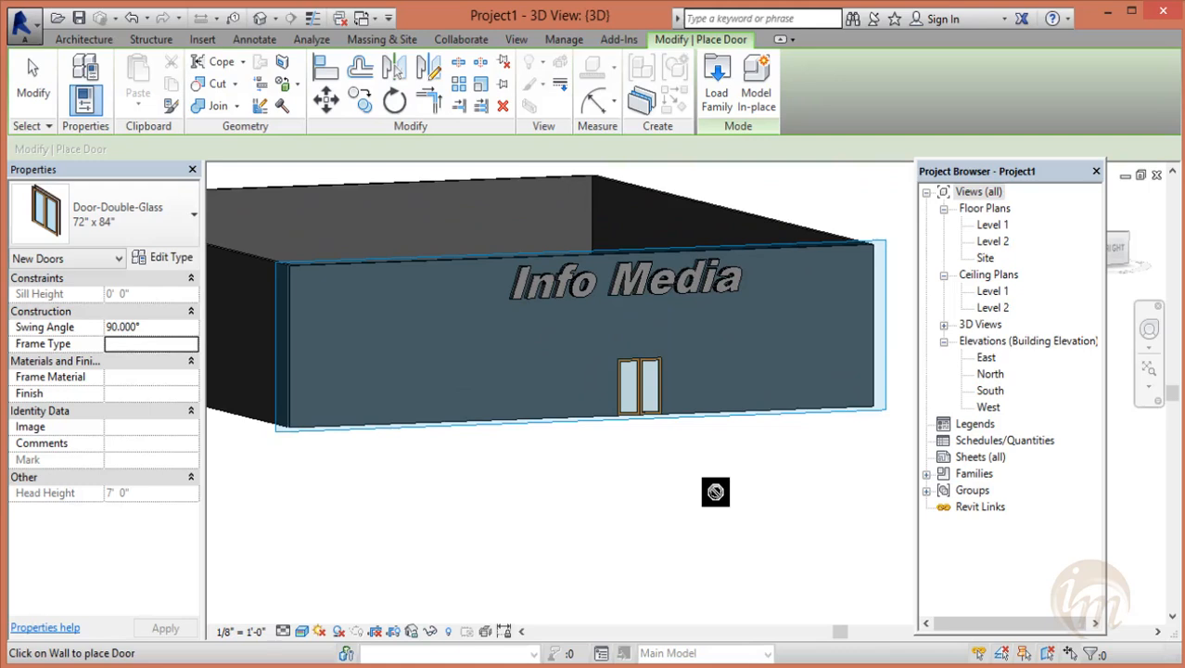
key("Escape")
key("Escape")
- Hide the work plane display on the front wall face
mouse_move(672, 345)
middle_mouse_down("shift")
mouse_move(696, 351)
mouse_move(701, 376)
mouse_move(682, 335)
mouse_move(671, 357)
middle_mouse_up("shift")
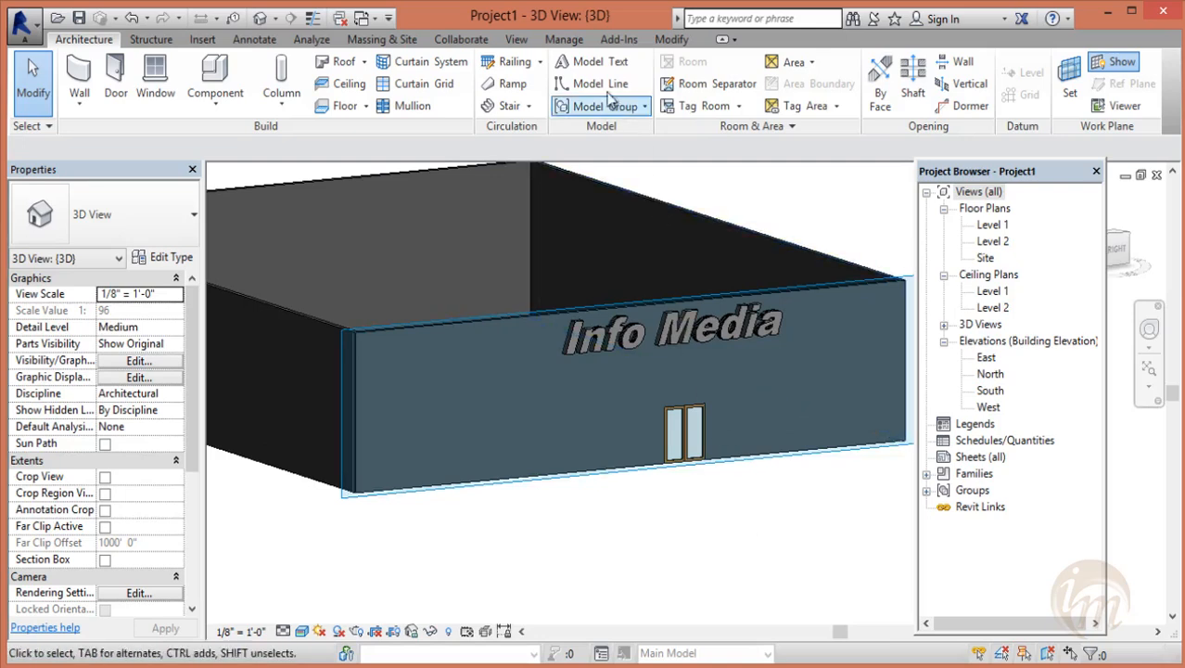
left_click(1117, 61)
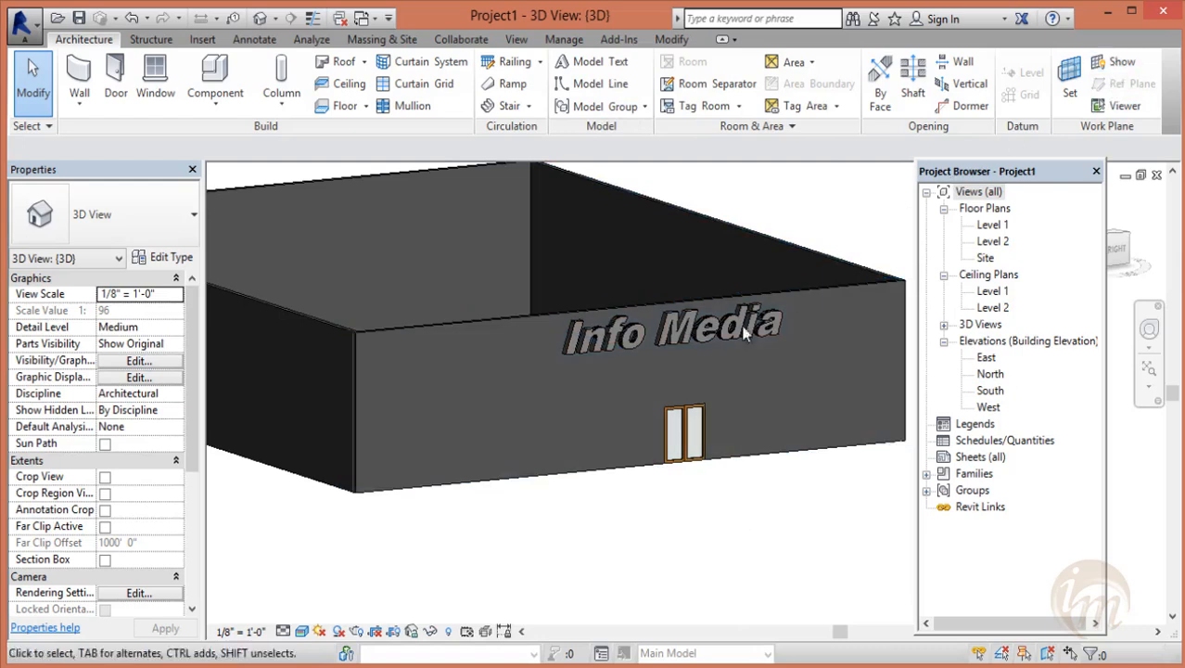
middle_click_drag(697, 375, 707, 384)
- Draw a thin model-line rectangle about 31' 6" long on the front wall face, directly beneath the "Info Media" text
left_click(601, 83)
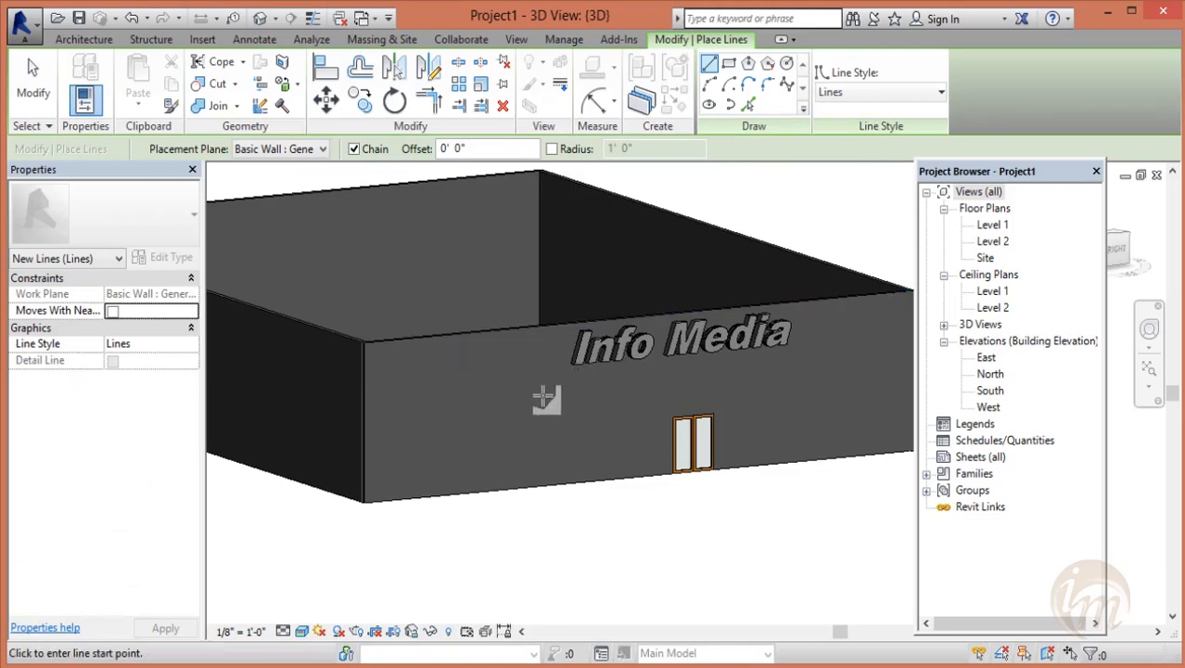
mouse_move(594, 439)
middle_mouse_down("shift")
mouse_move(494, 389)
mouse_move(512, 462)
mouse_move(542, 469)
middle_mouse_up("shift")
key("Escape")
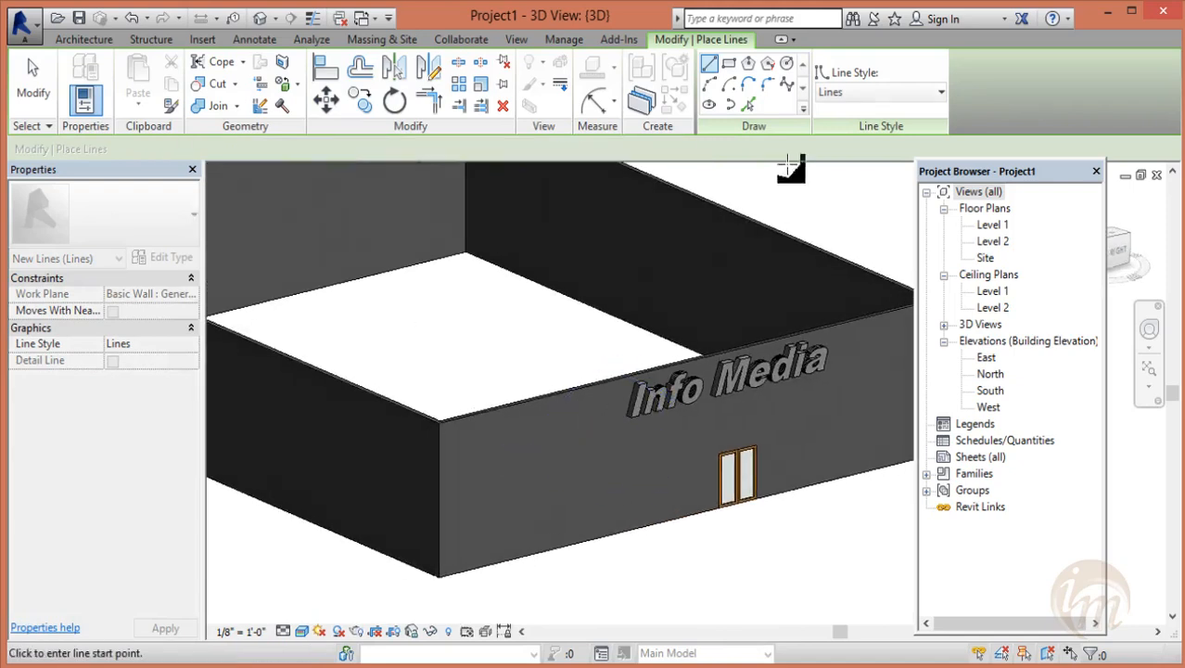
left_click(787, 62)
left_click(592, 456)
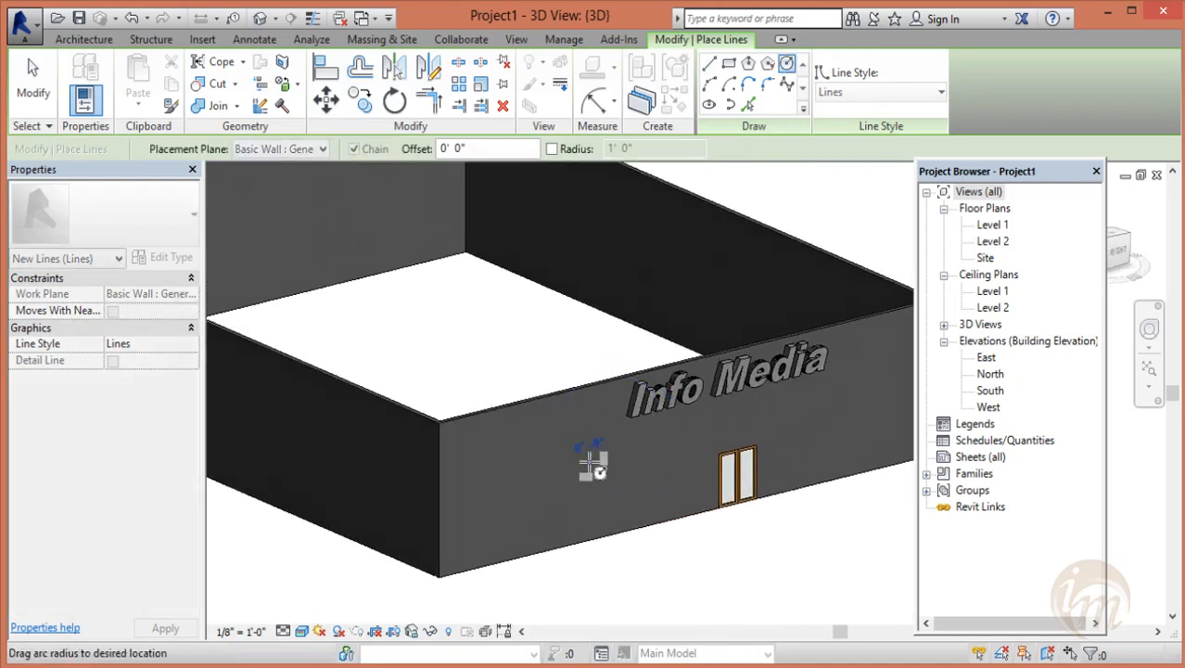
key("Escape")
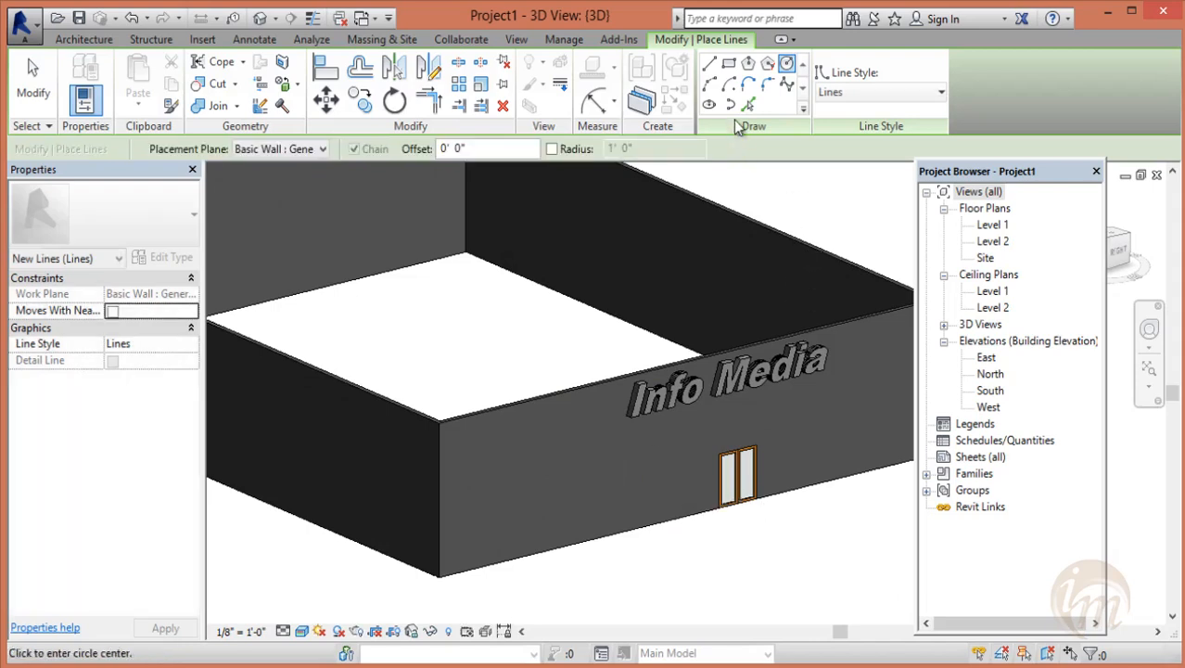
left_click(730, 64)
left_click(631, 434)
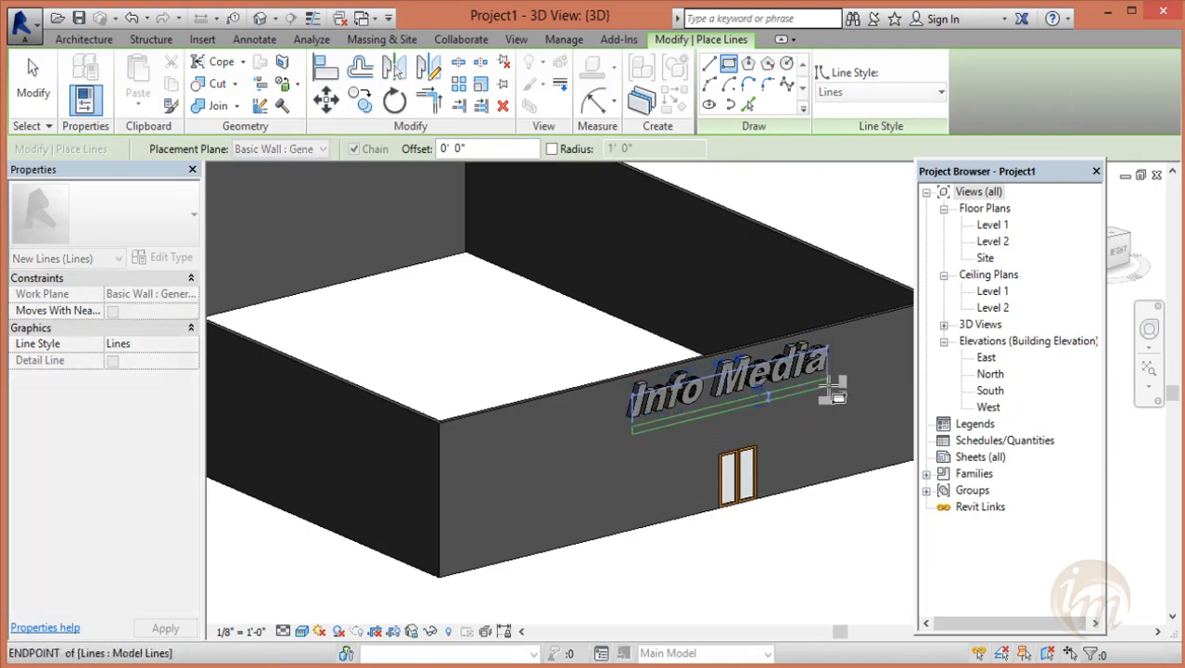
left_click(828, 382)
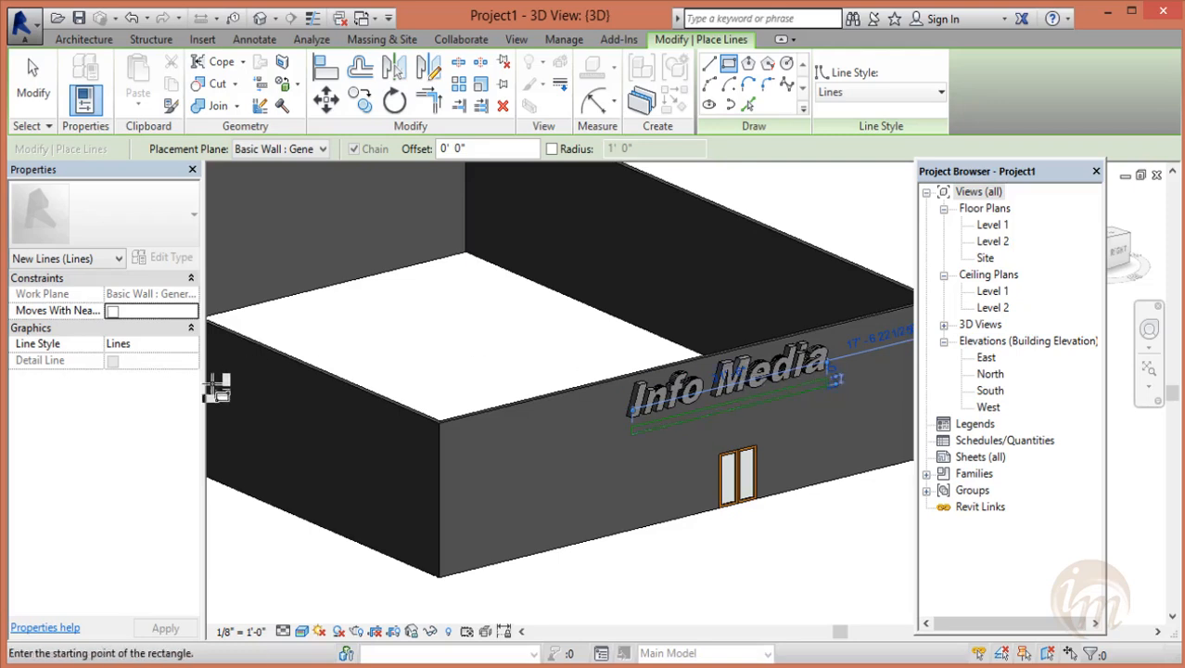
- Check the available line styles and the properties of the thin rectangle's lower line
left_click(191, 344)
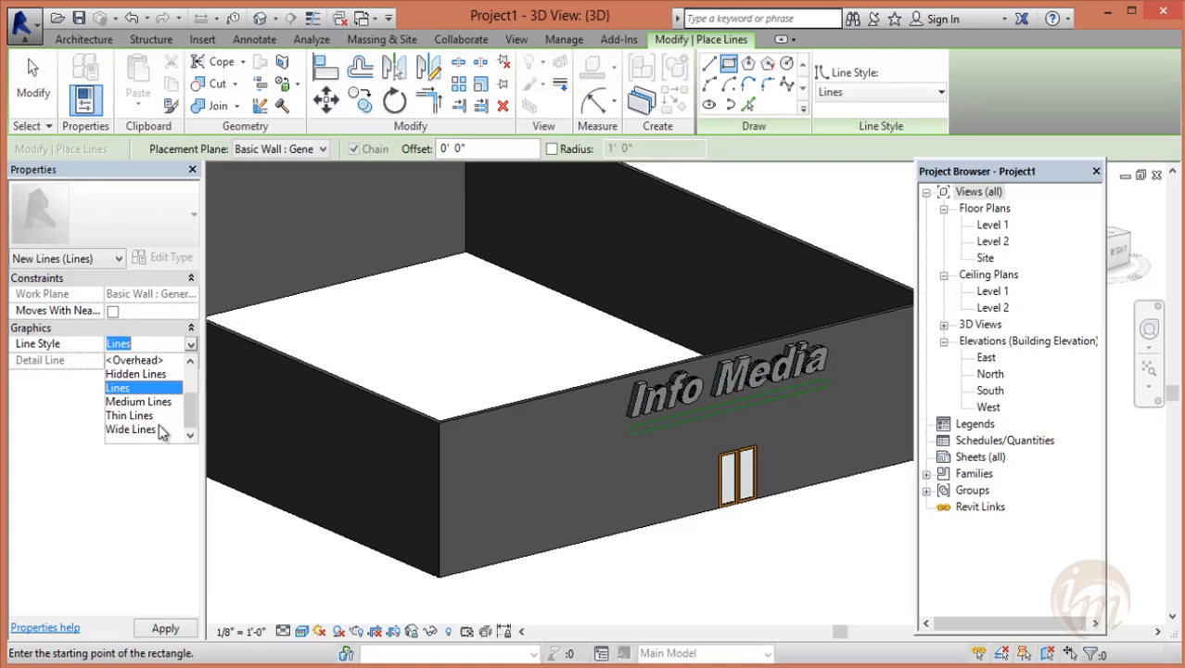
key("Escape")
key("Escape")
key("Escape")
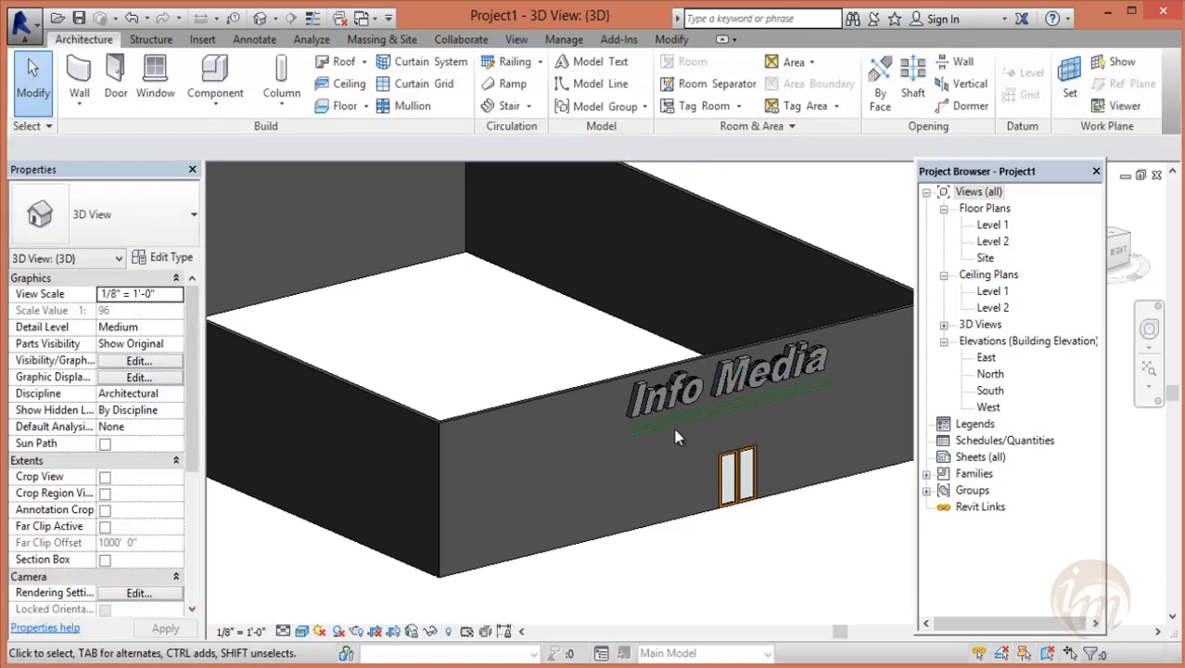
left_click(668, 425)
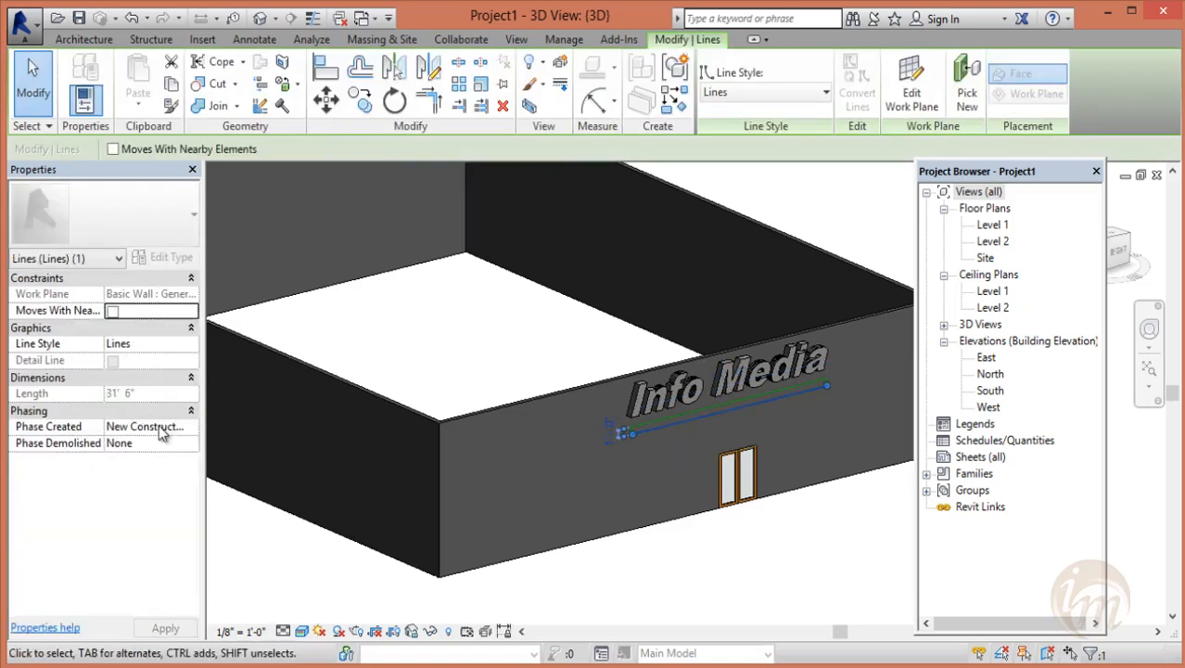
left_click(864, 224)
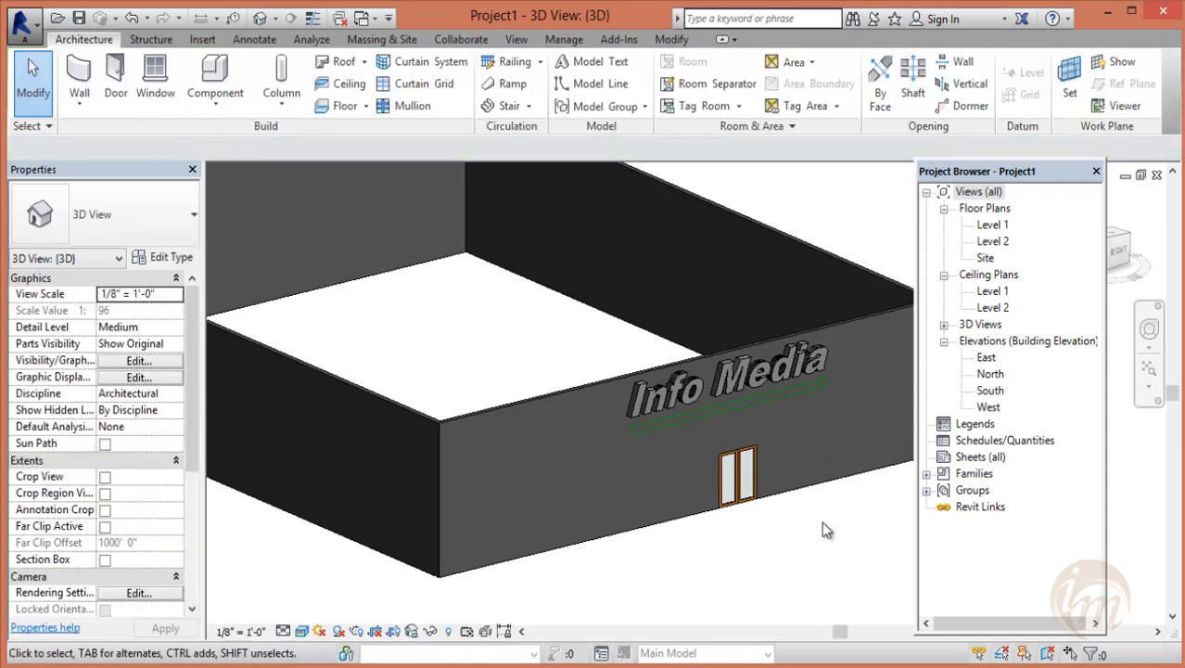
- Draw a model-line rectangle on the front wall face framing the "Info Media" text
middle_click_drag(801, 436, 724, 406, "shift")
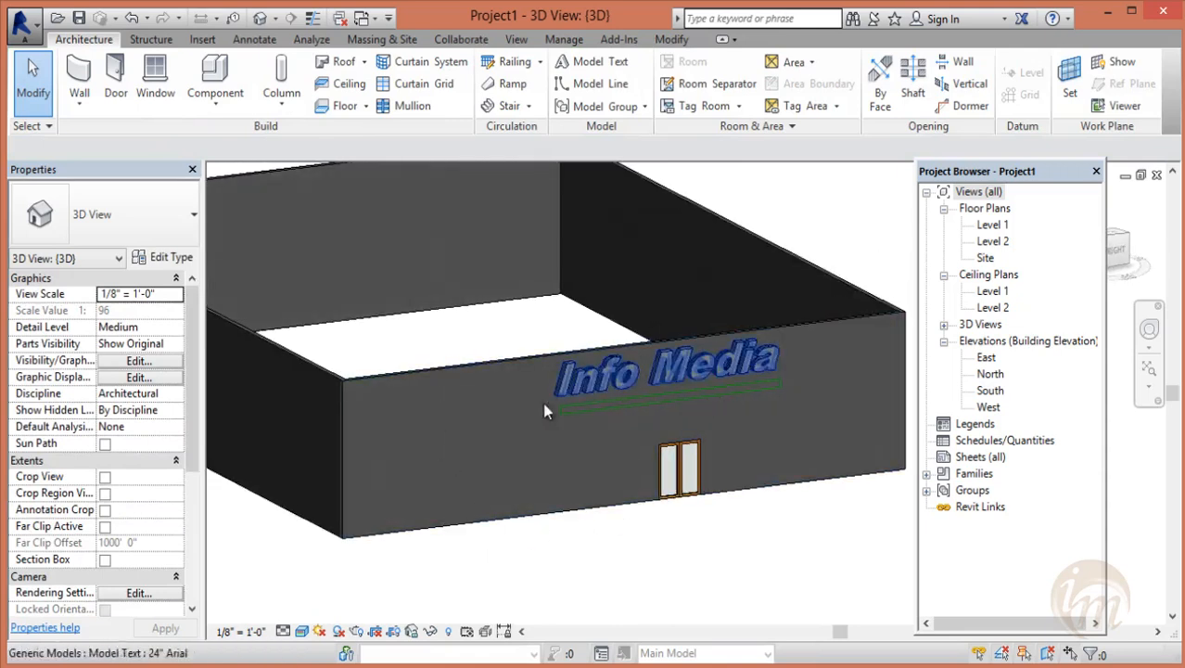
middle_click_drag(577, 427, 603, 435)
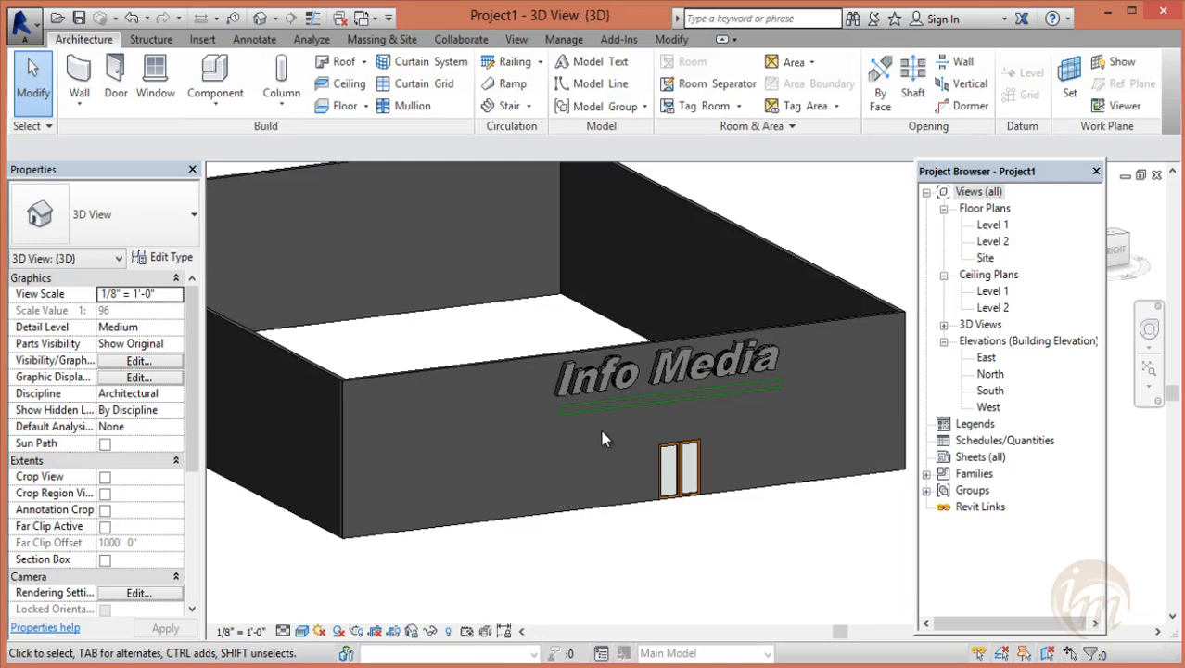
left_click(617, 83)
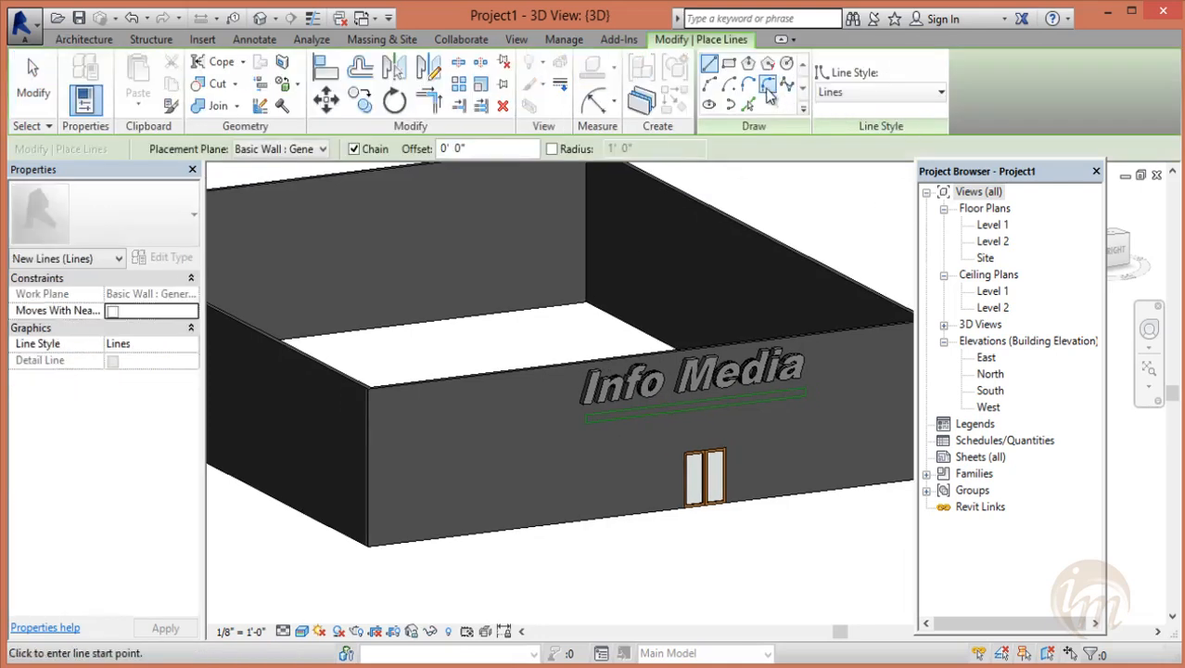
left_click(730, 65)
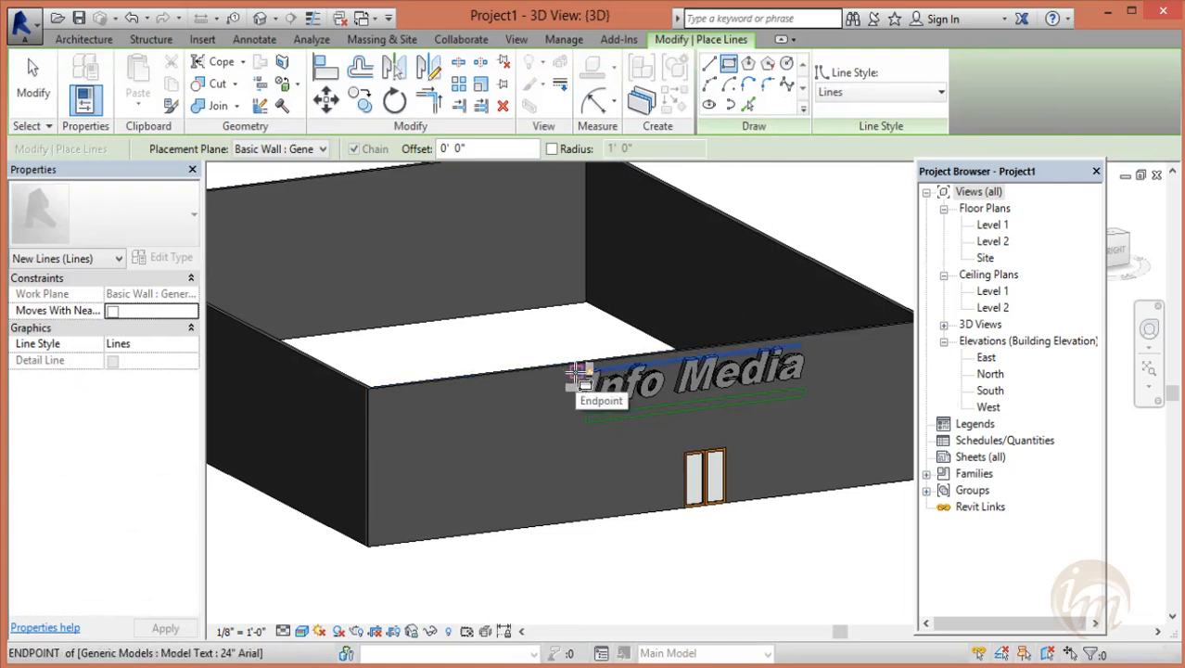
left_click(577, 372)
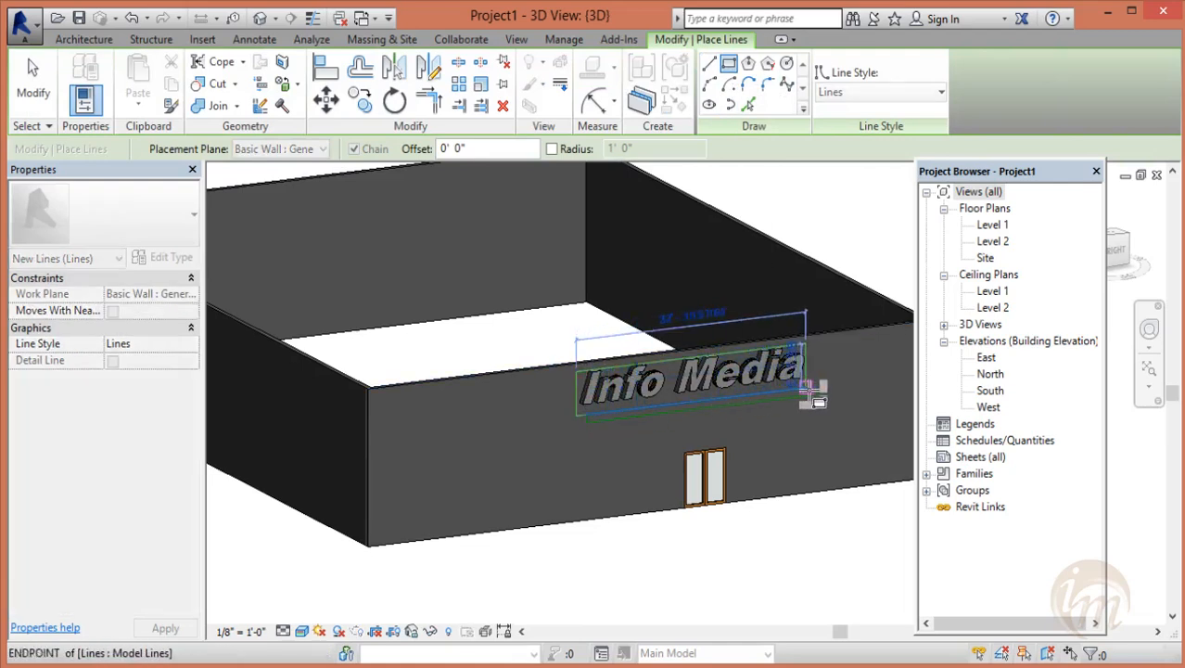
left_click(824, 408)
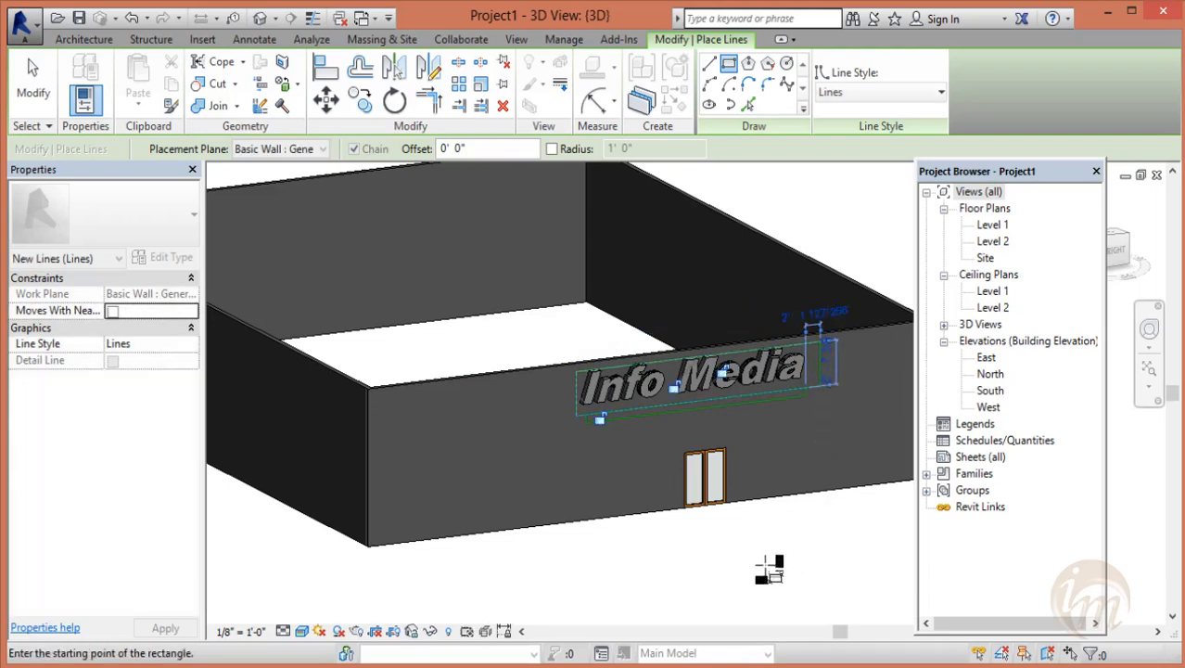
mouse_move(766, 538)
middle_mouse_down("shift")
mouse_move(785, 530)
mouse_move(782, 499)
mouse_move(751, 489)
mouse_move(738, 512)
mouse_move(777, 516)
middle_mouse_up("shift")
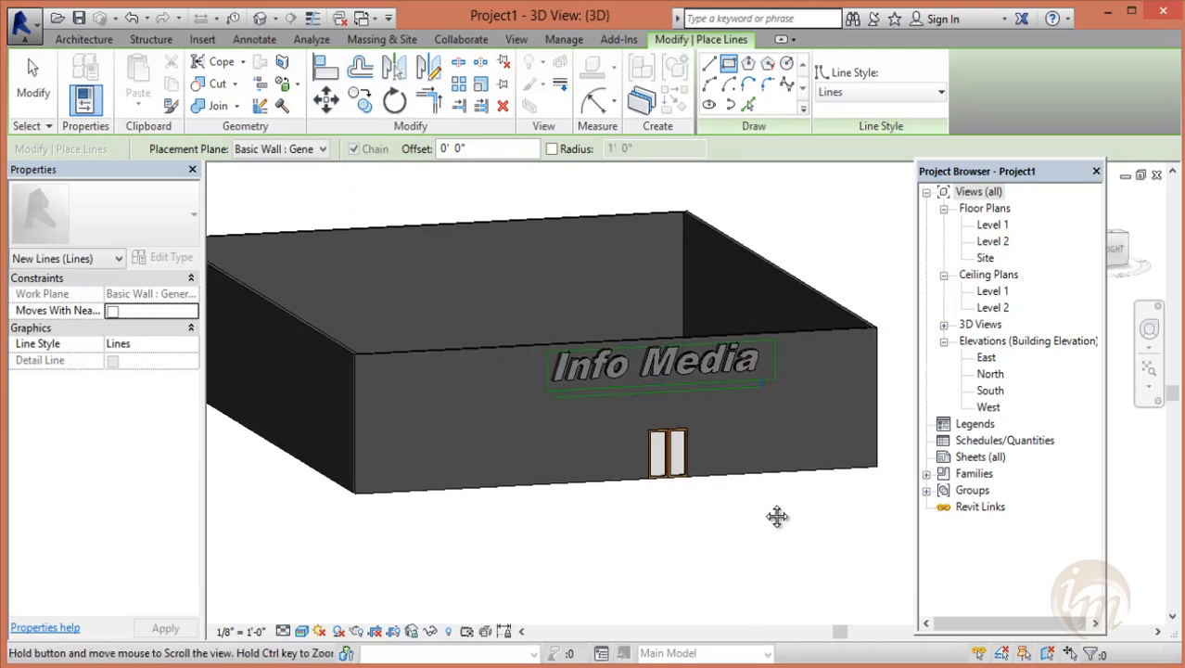
key("Escape")
key("Escape")
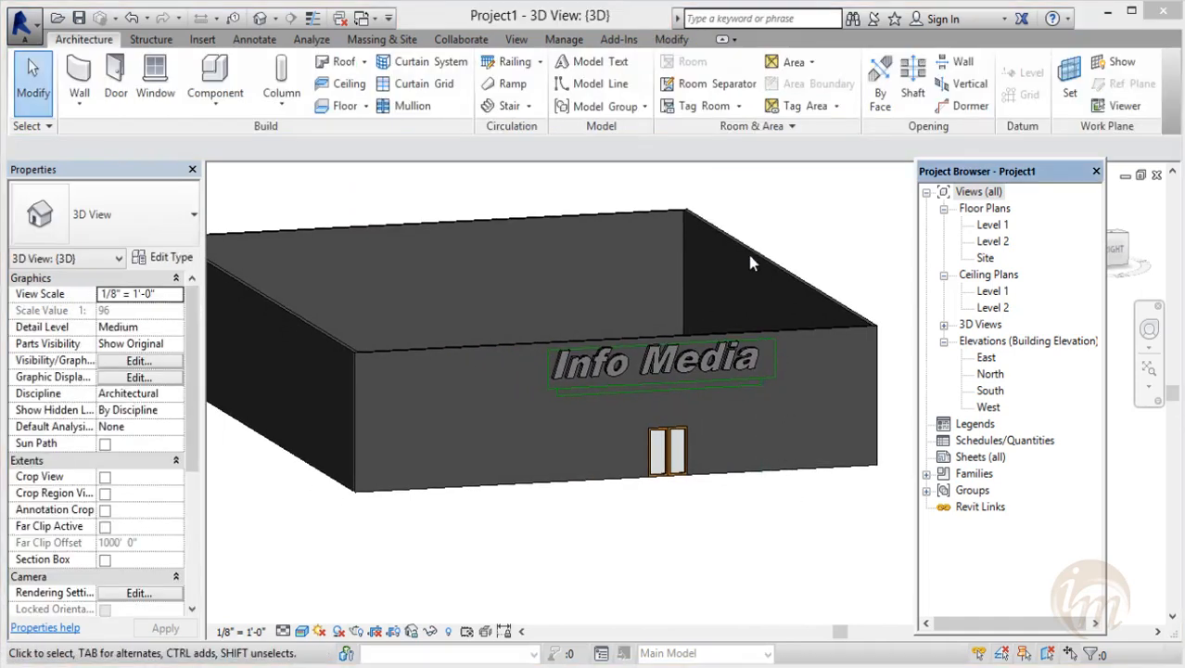
- Create a model group named "Info Media"
left_click(646, 109)
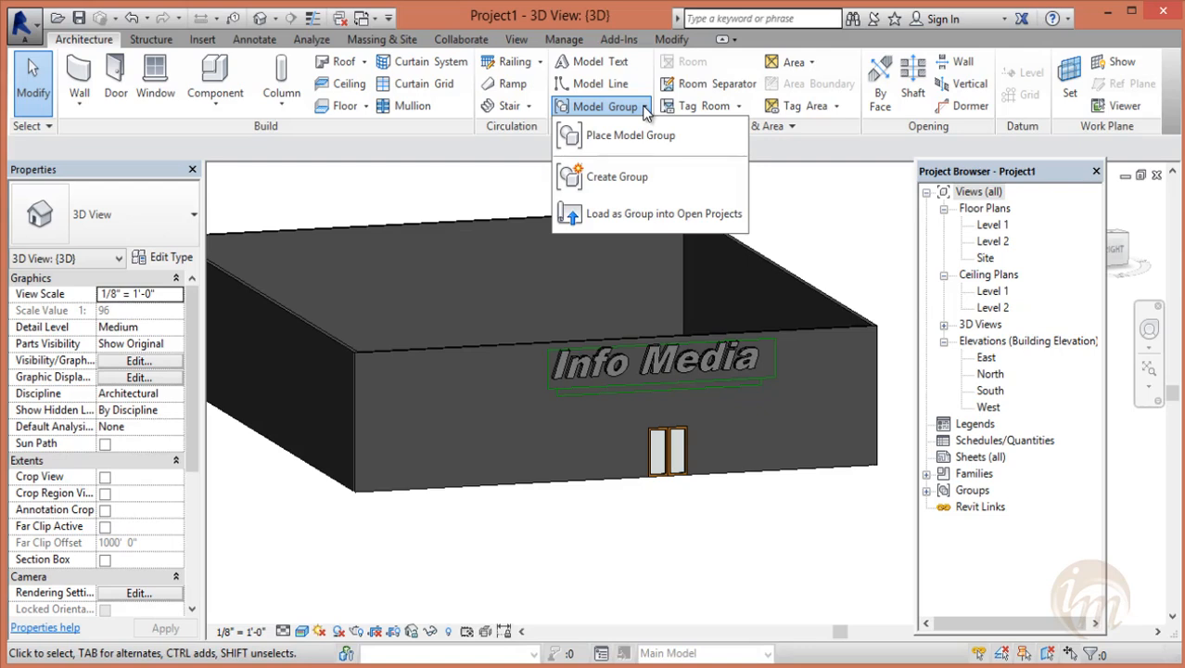
left_click(681, 174)
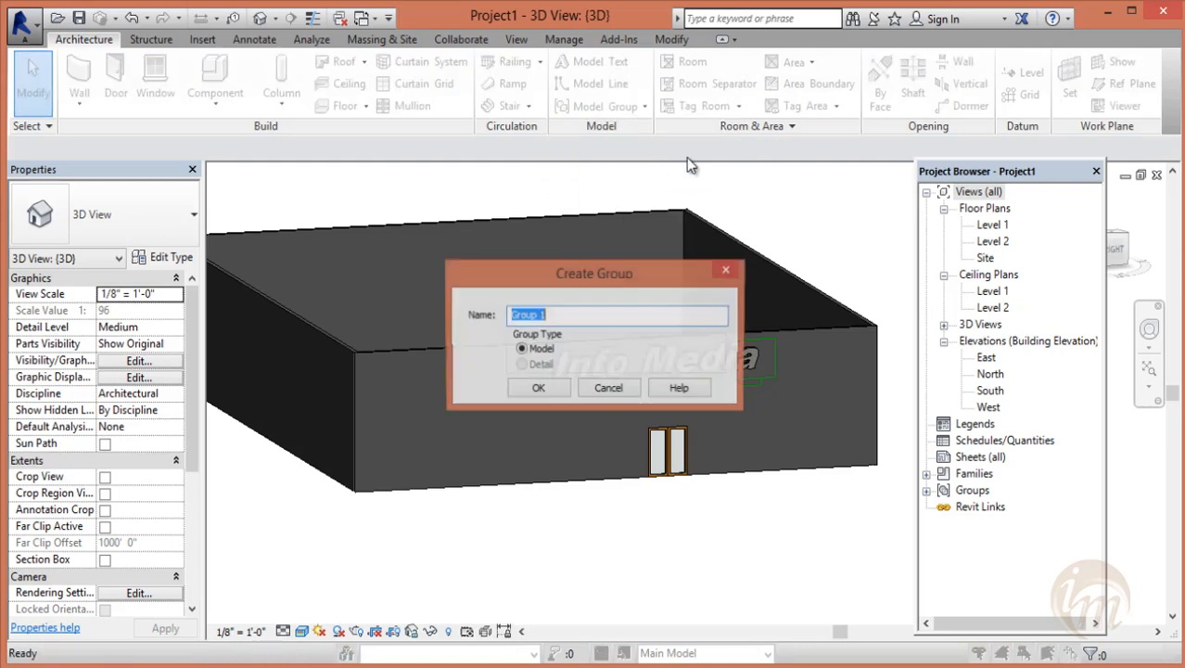
type("Info Media")
left_click(536, 389)
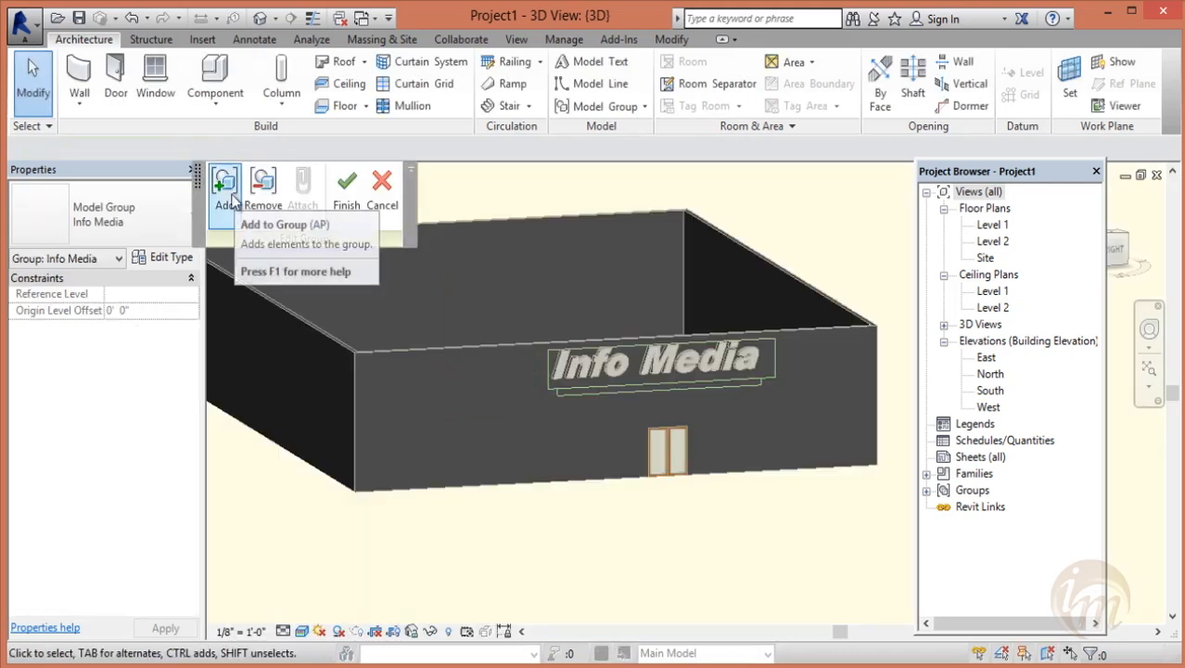
- Add the "Info Media" text and the lines of both rectangles to the model group and finish editing the group
left_click(267, 190)
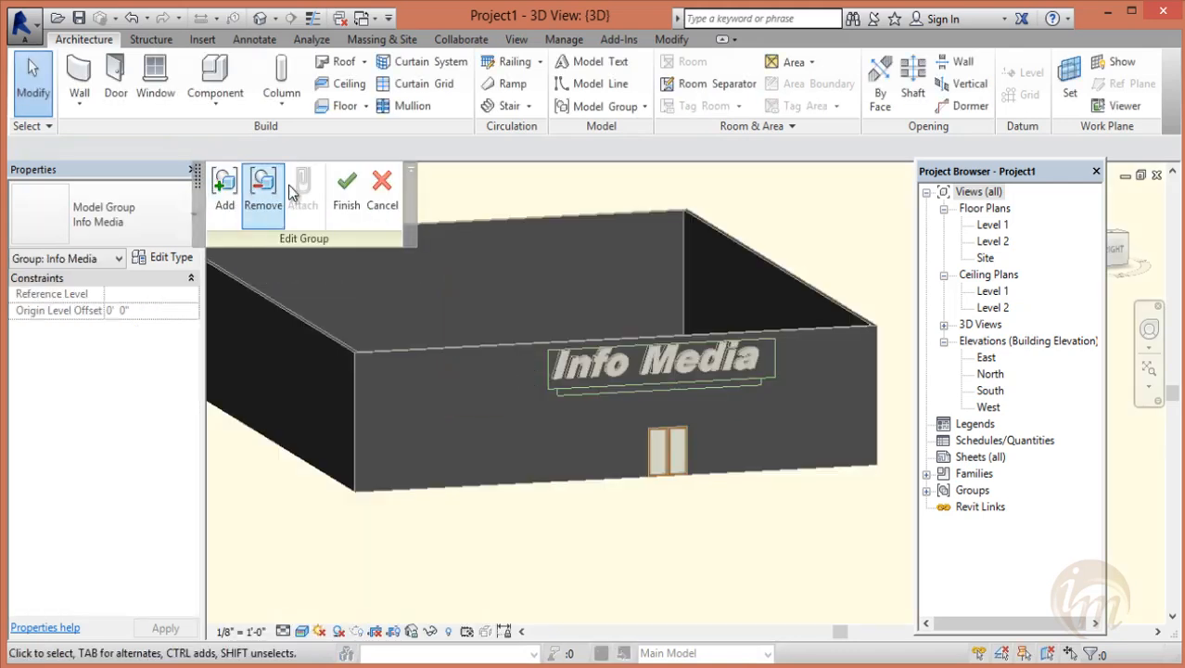
left_click(225, 206)
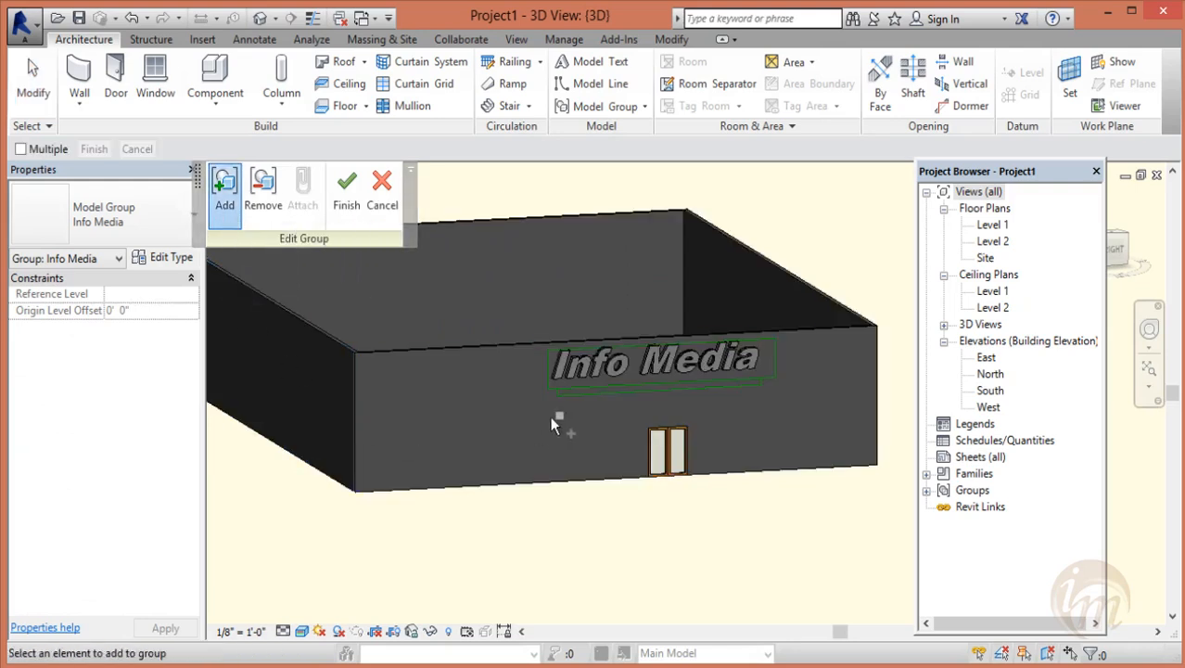
left_click(590, 371)
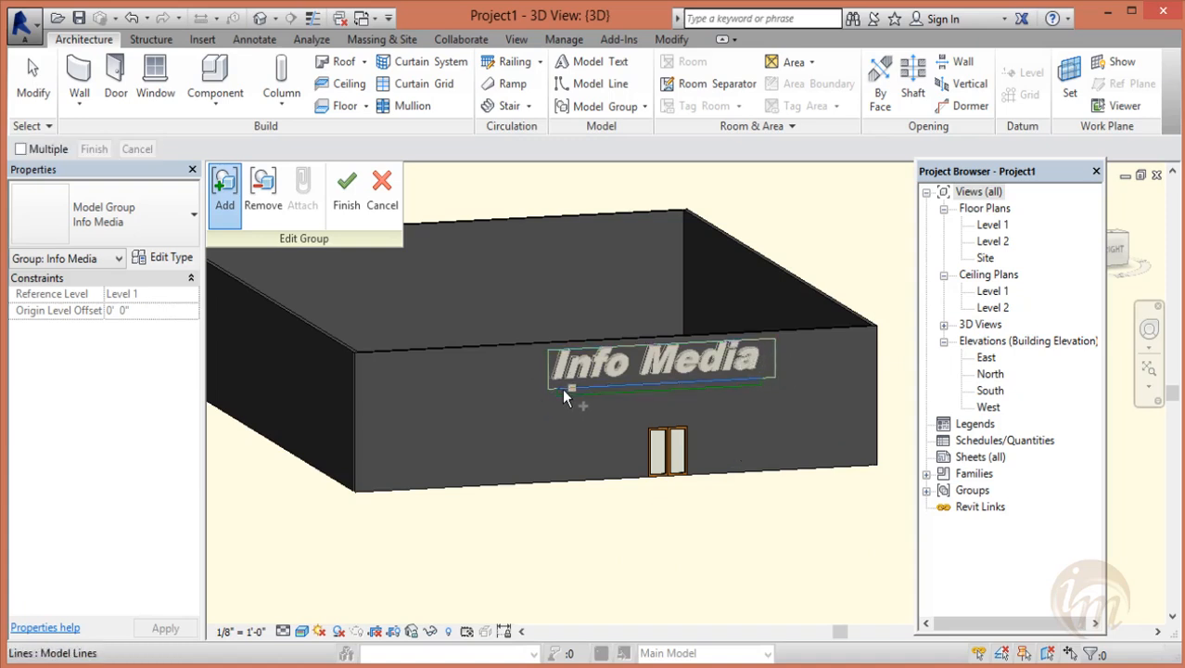
scroll(560, 390, "up", 3)
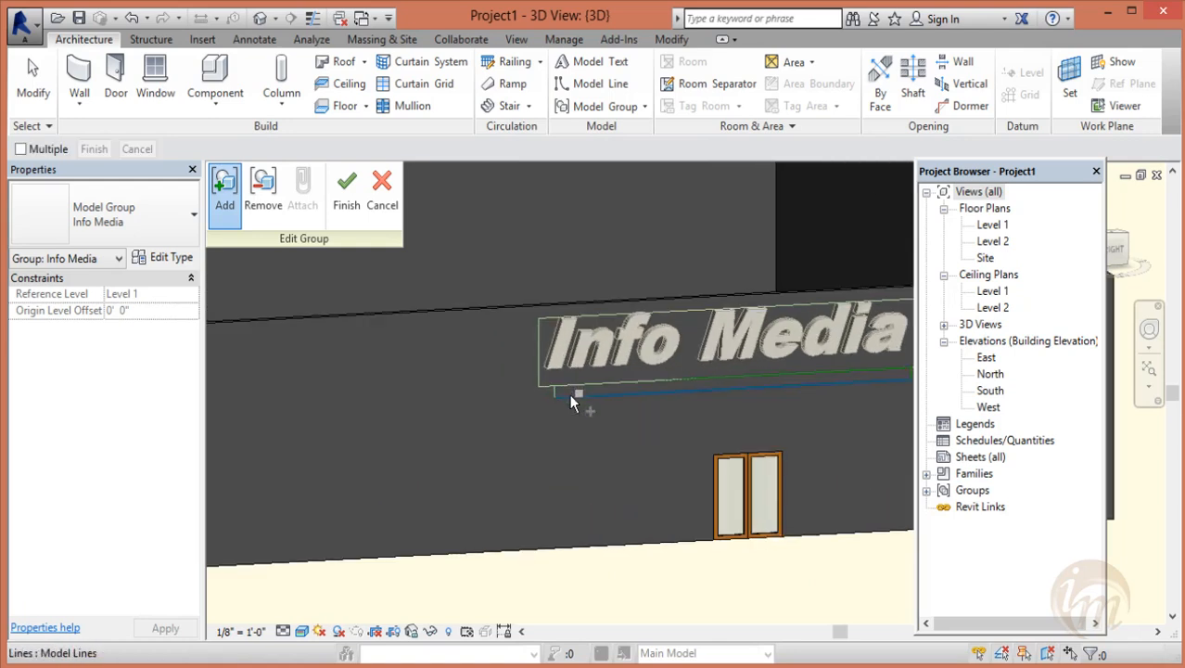
scroll(518, 455, "up", 2)
scroll(521, 466, "down", 3)
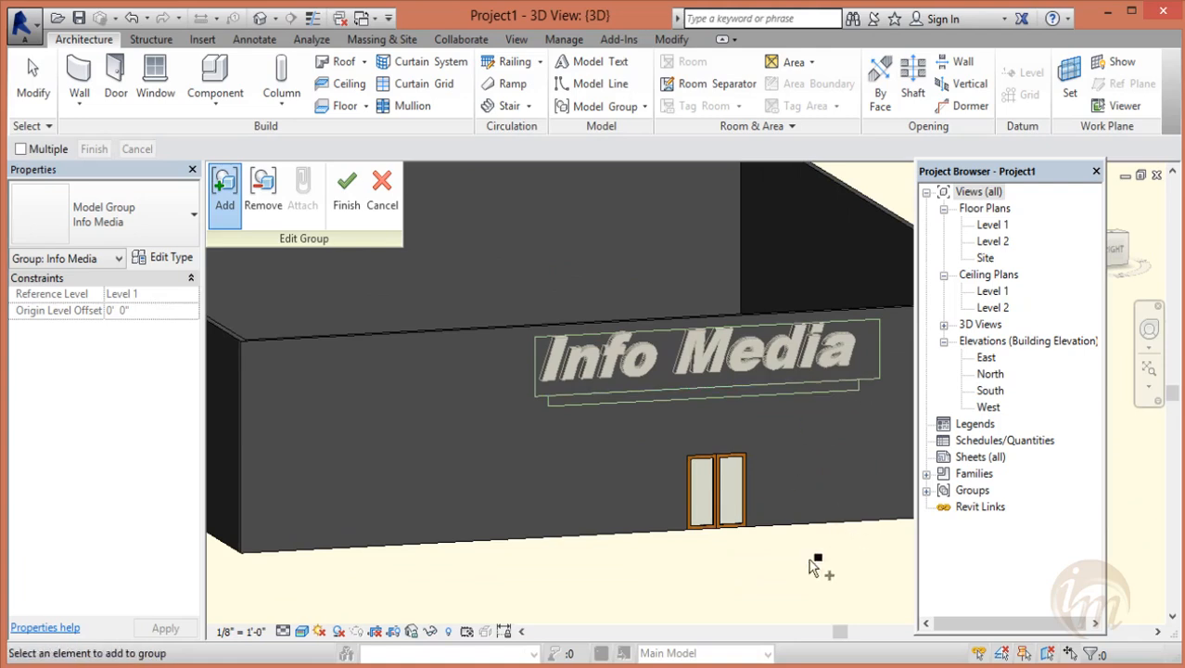
scroll(556, 463, "down", 2)
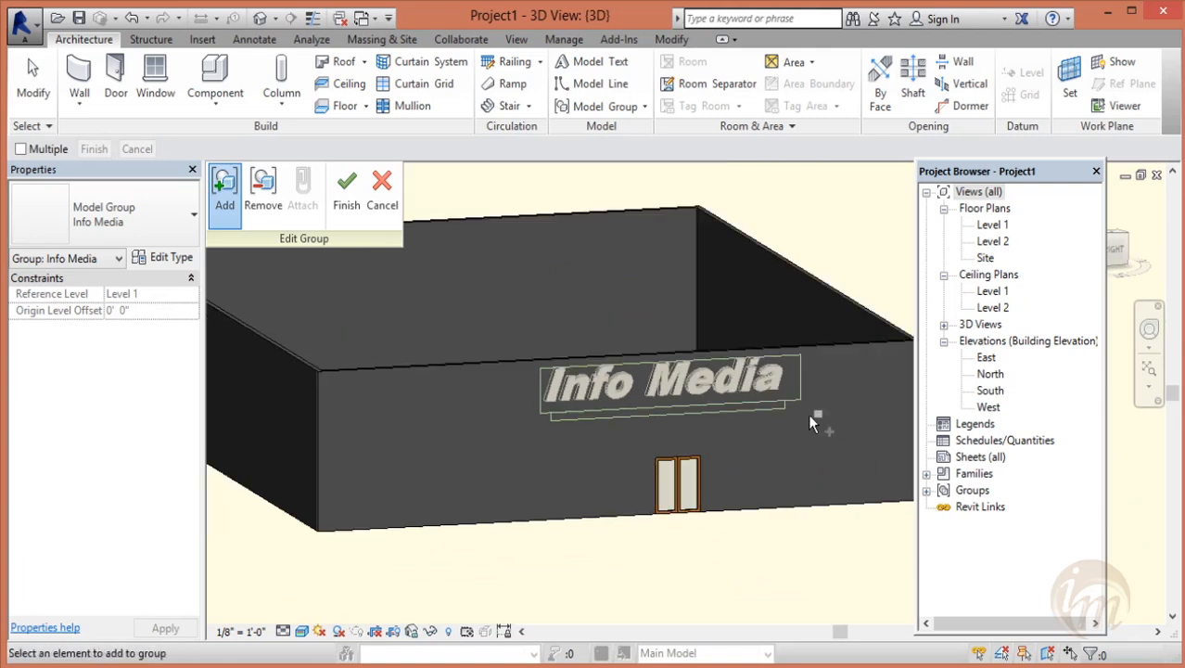
left_click(344, 196)
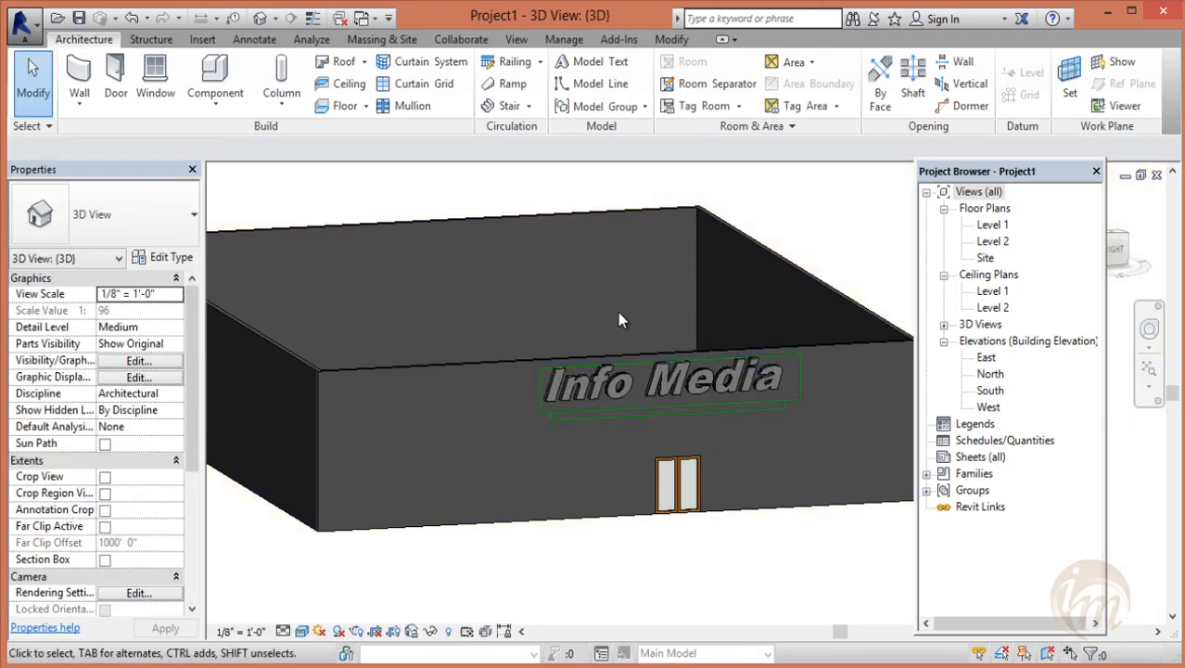
- Place an instance of the "Info Media" group on the long side wall adjoining the door wall, picking that wall face as the placement plane
scroll(662, 365, "down", 2)
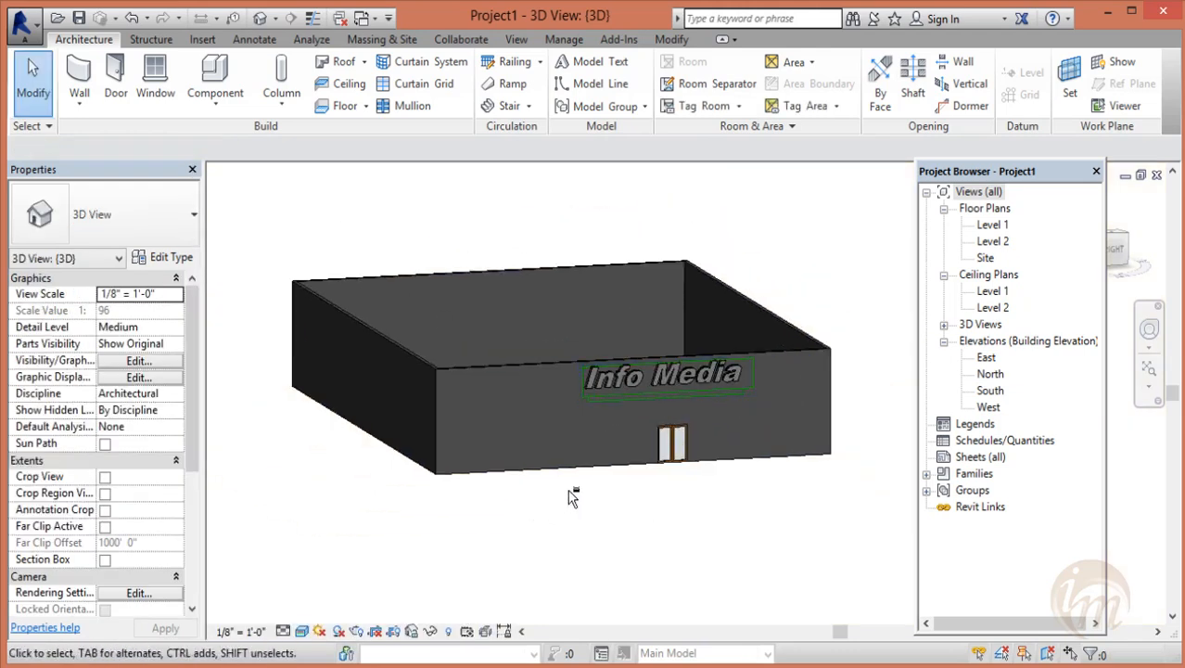
middle_click_drag(675, 477, 640, 477, "shift")
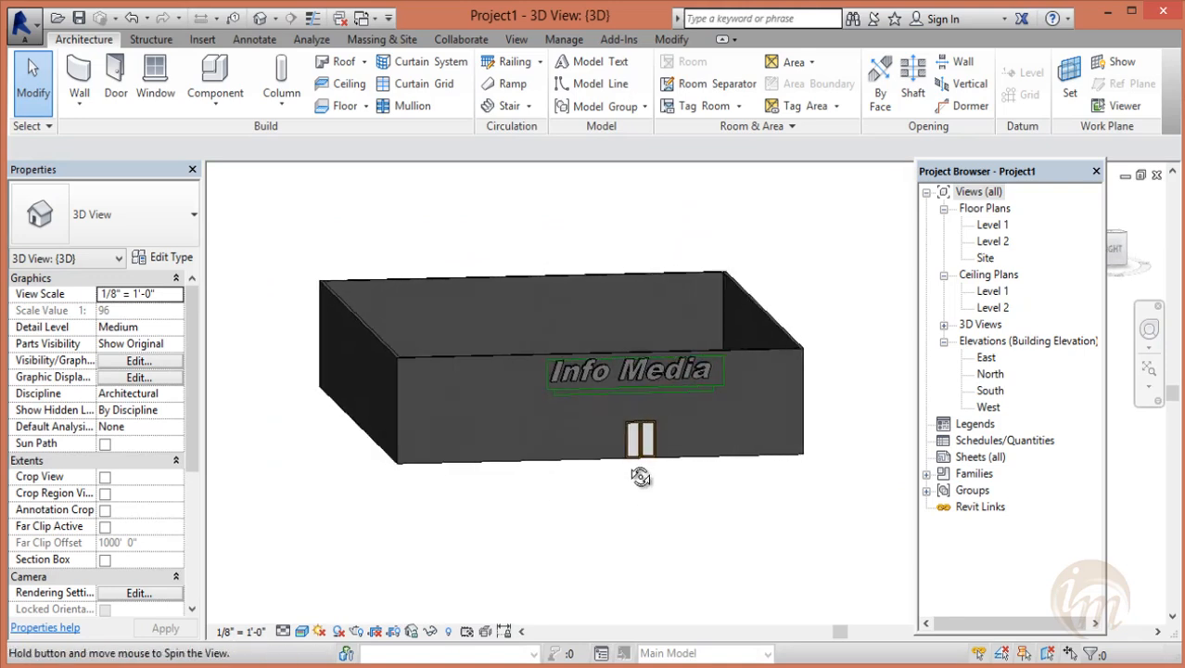
middle_click_drag(489, 415, 657, 463, "shift")
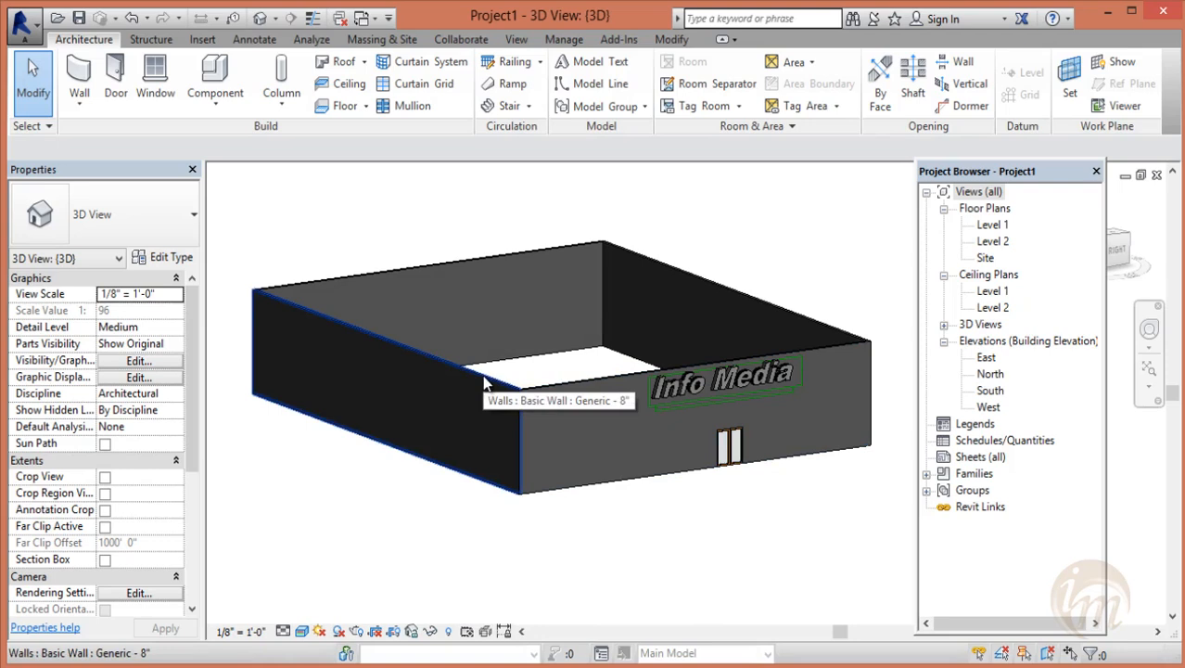
left_click(643, 106)
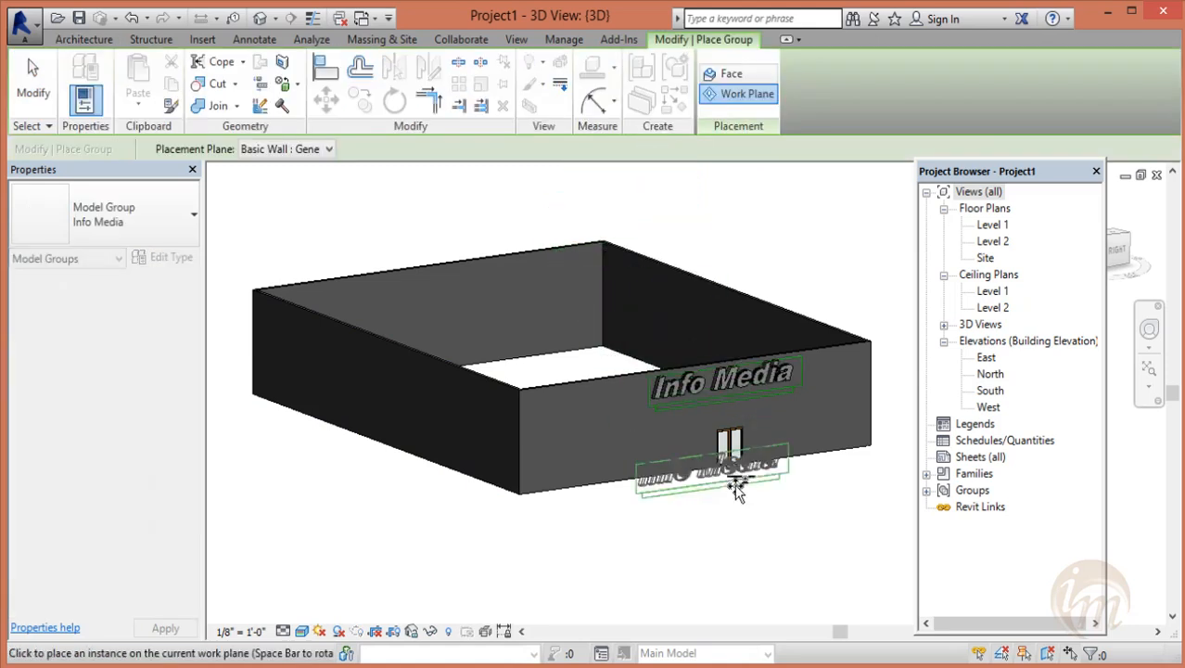
left_click(168, 238)
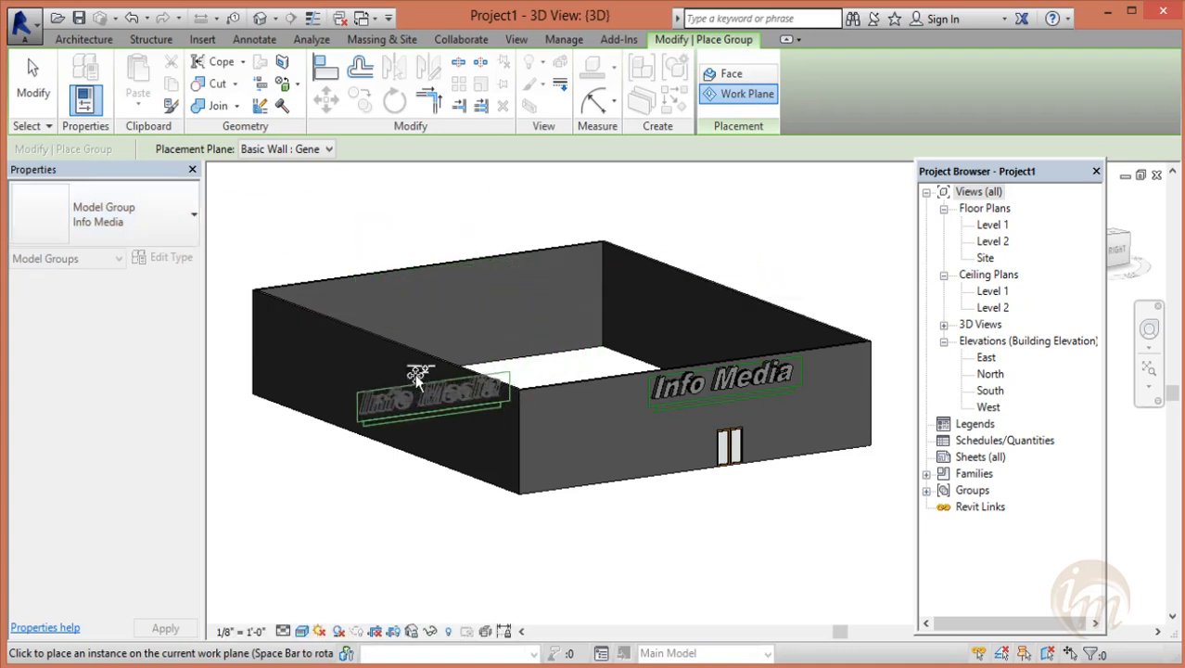
middle_click_drag(556, 434, 648, 488, "shift")
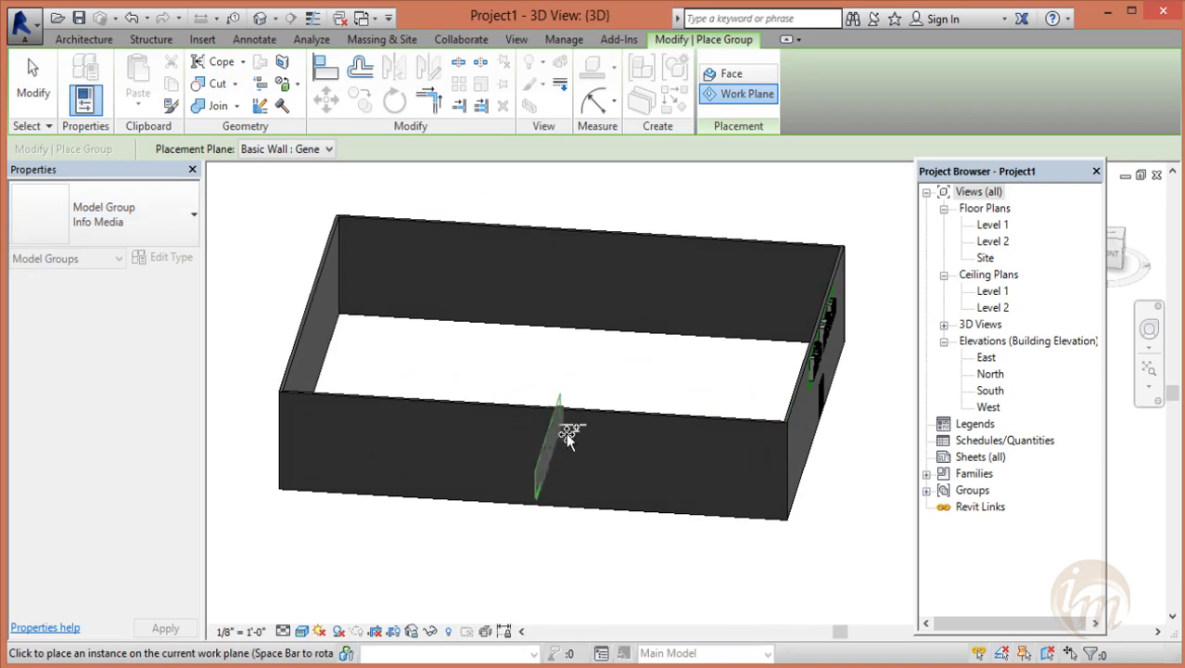
left_click(327, 149)
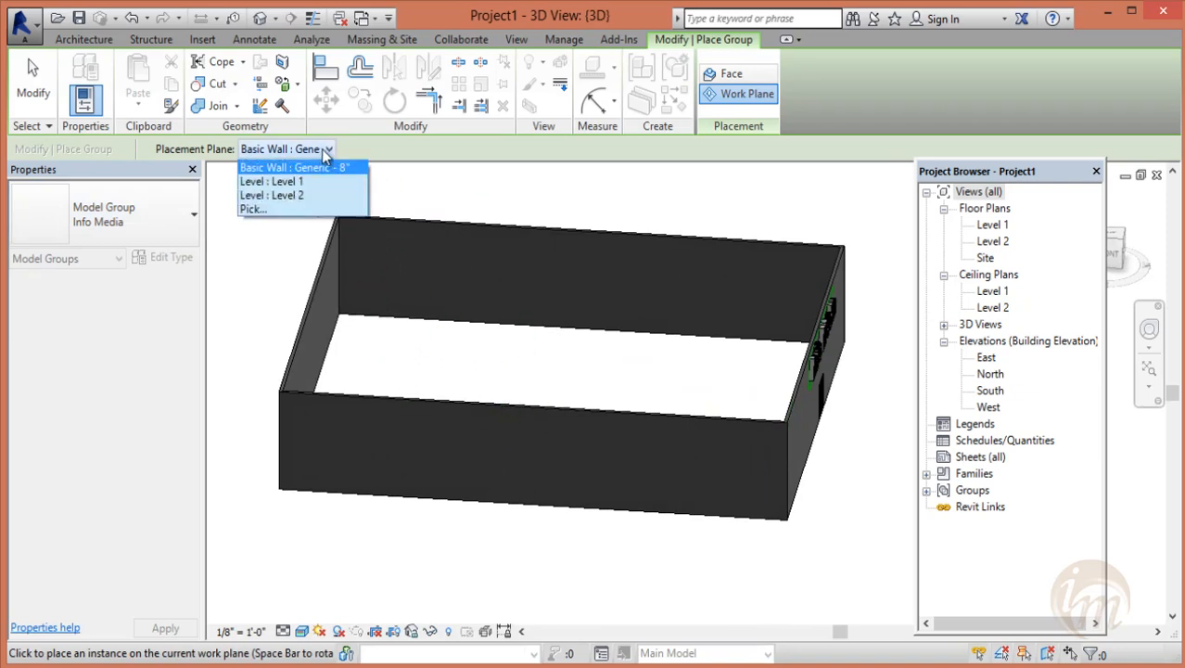
left_click(299, 211)
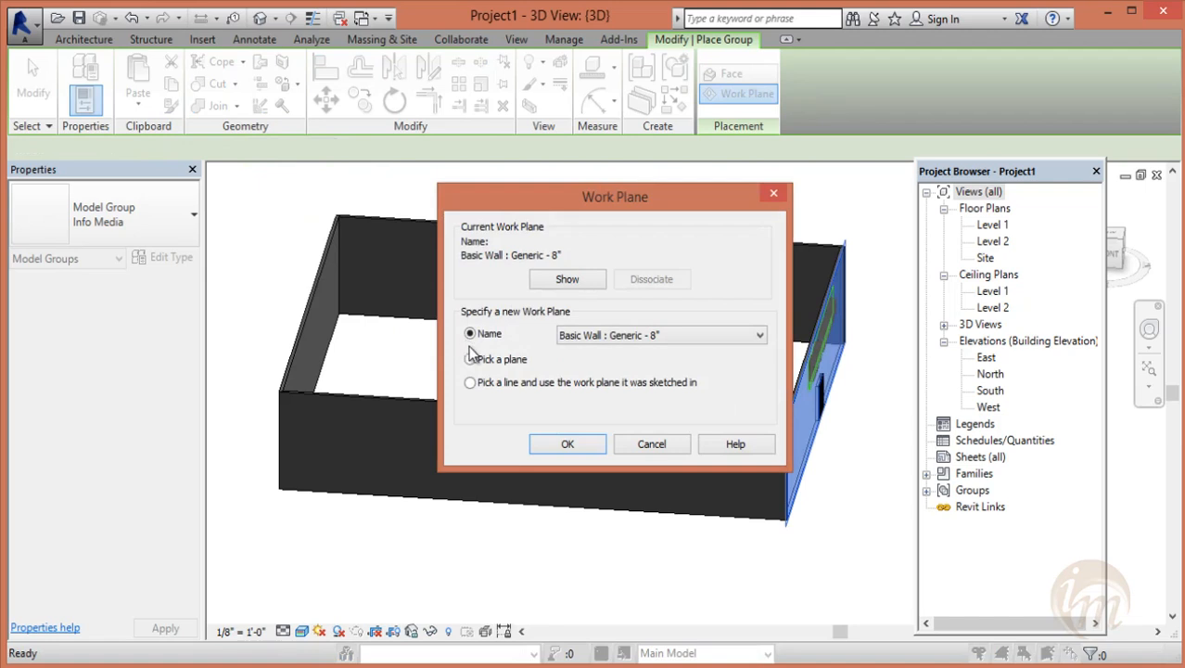
left_click(497, 364)
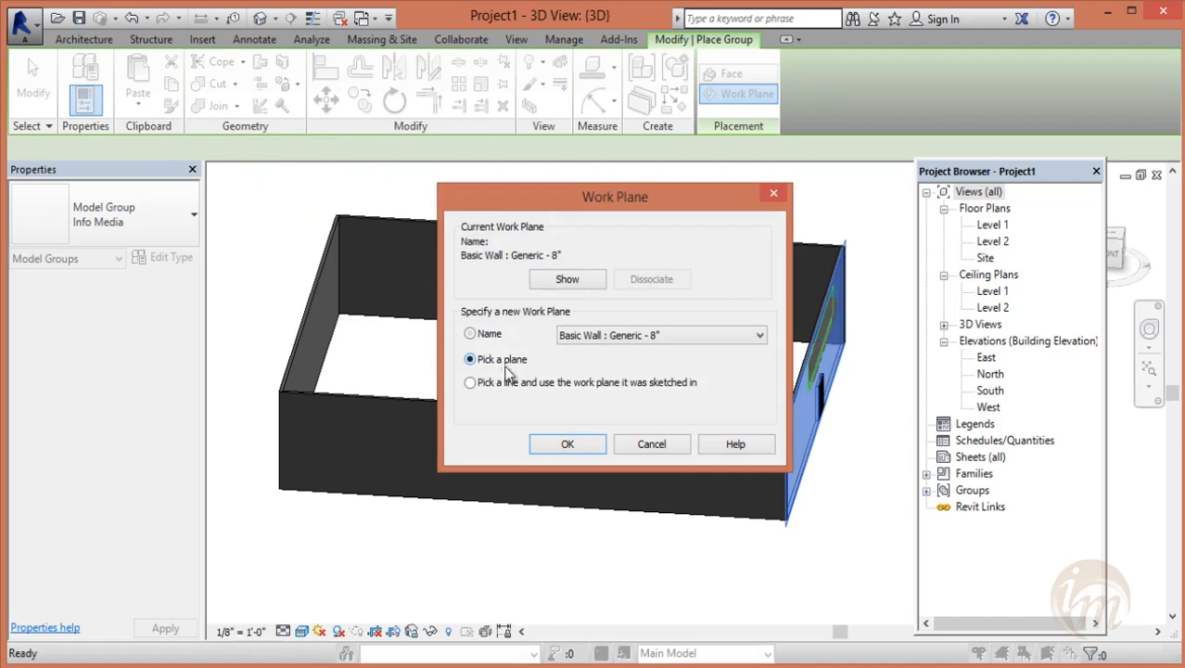
left_click(567, 443)
left_click(528, 442)
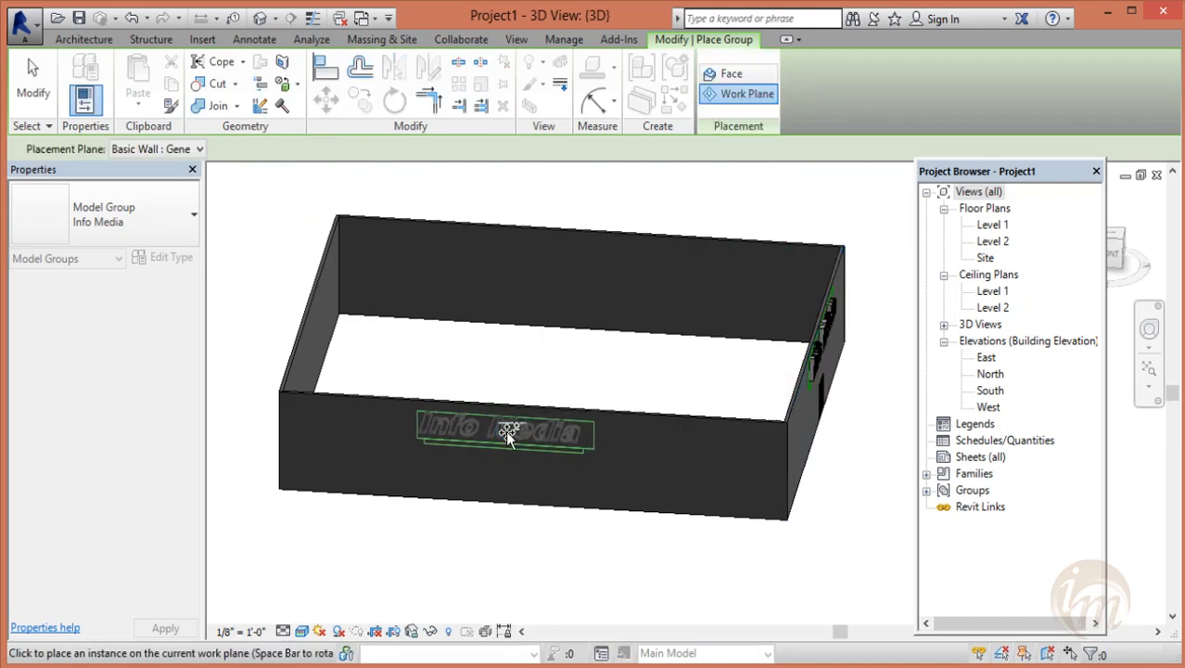
left_click(513, 436)
- Place another "Info Media" group instance on the outer face of the wall opposite the door, picking that face as the work plane
middle_click_drag(397, 453, 569, 165)
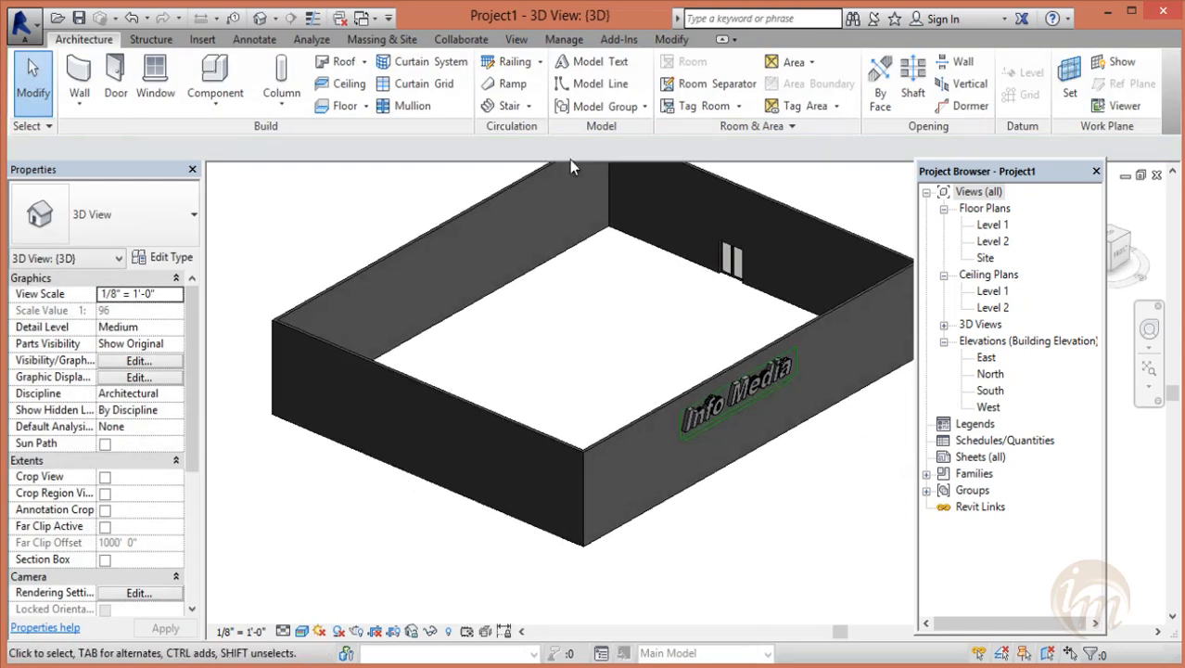
left_click(600, 106)
left_click(595, 131)
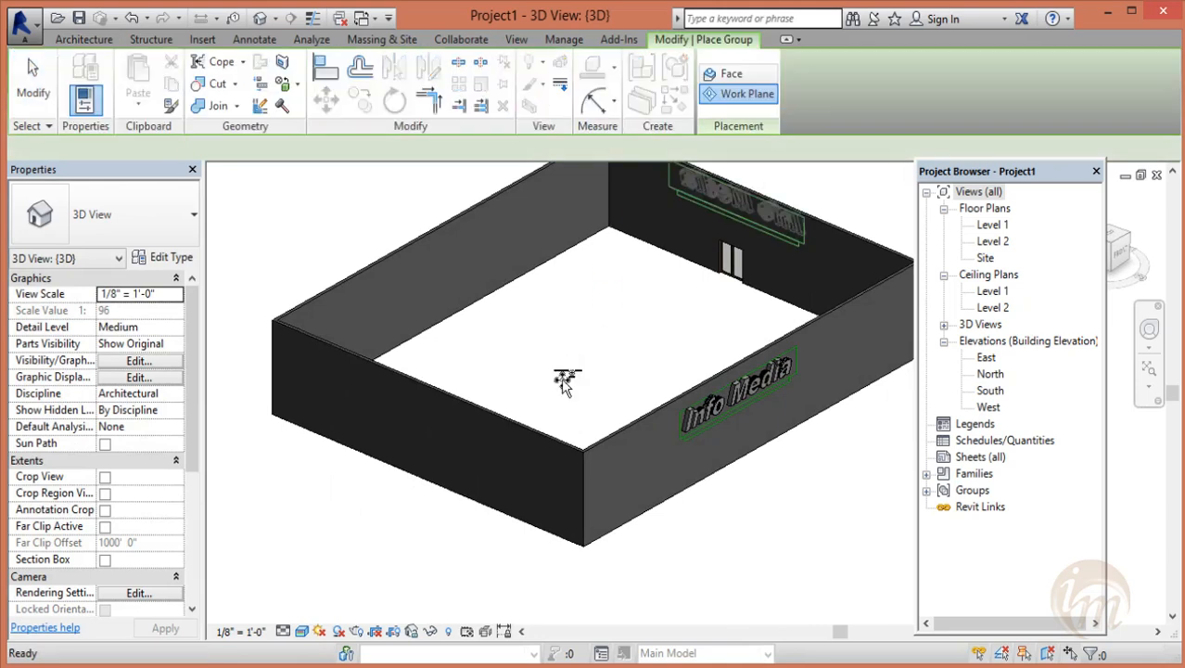
left_click(305, 150)
left_click(294, 213)
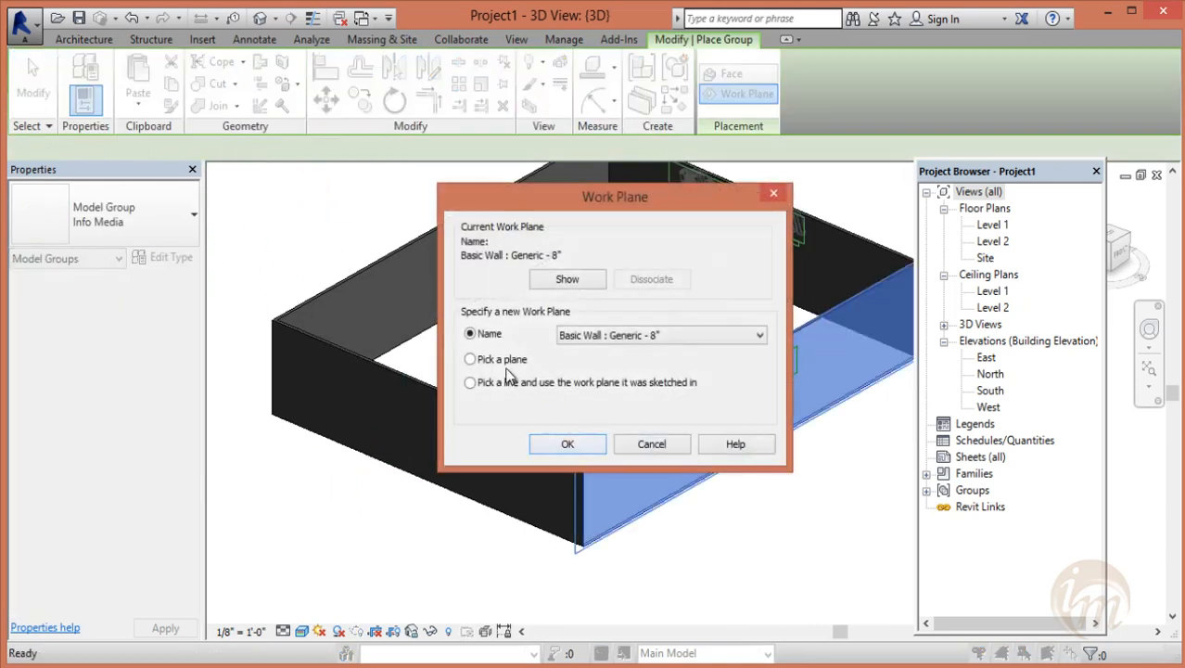
left_click(585, 445)
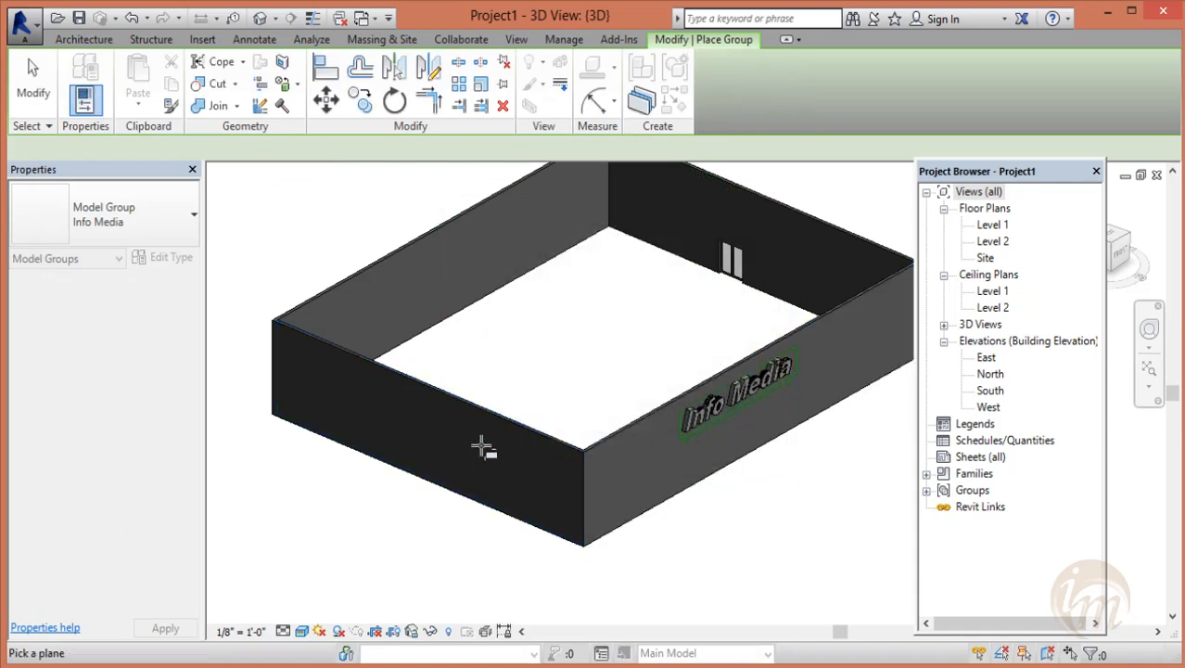
left_click(412, 385)
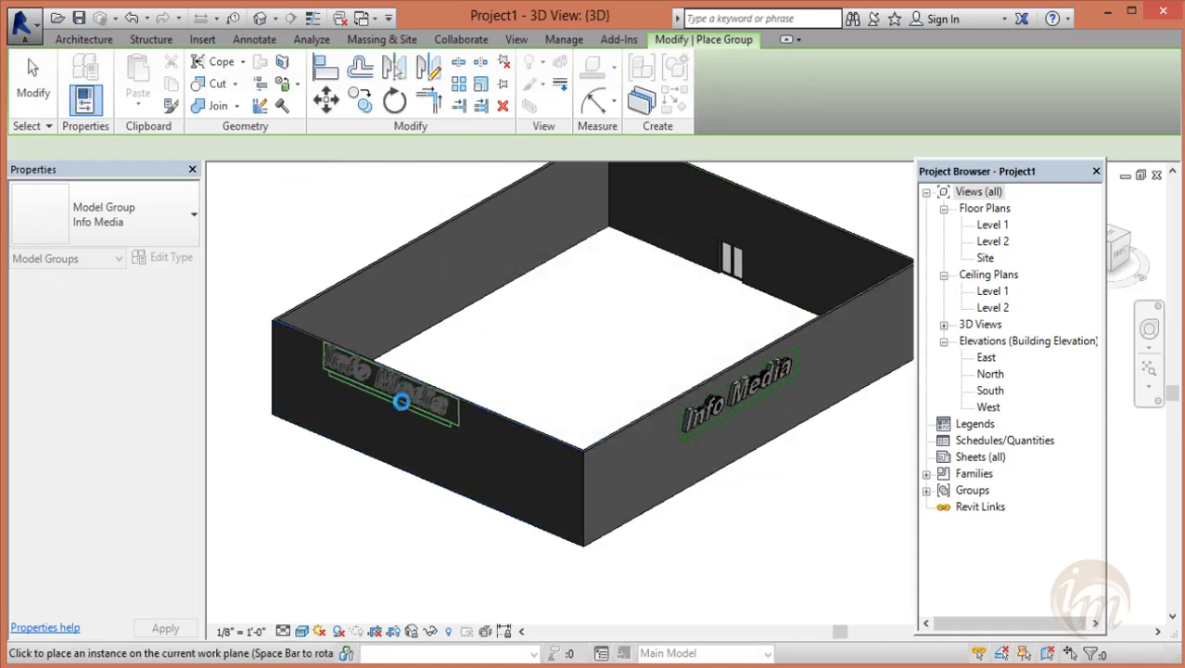
left_click(413, 407)
- Place an "Info Media" group instance on the remaining blank side wall, picking its outer face as the work plane, and end the placement
middle_click_drag(483, 452, 709, 398, "shift")
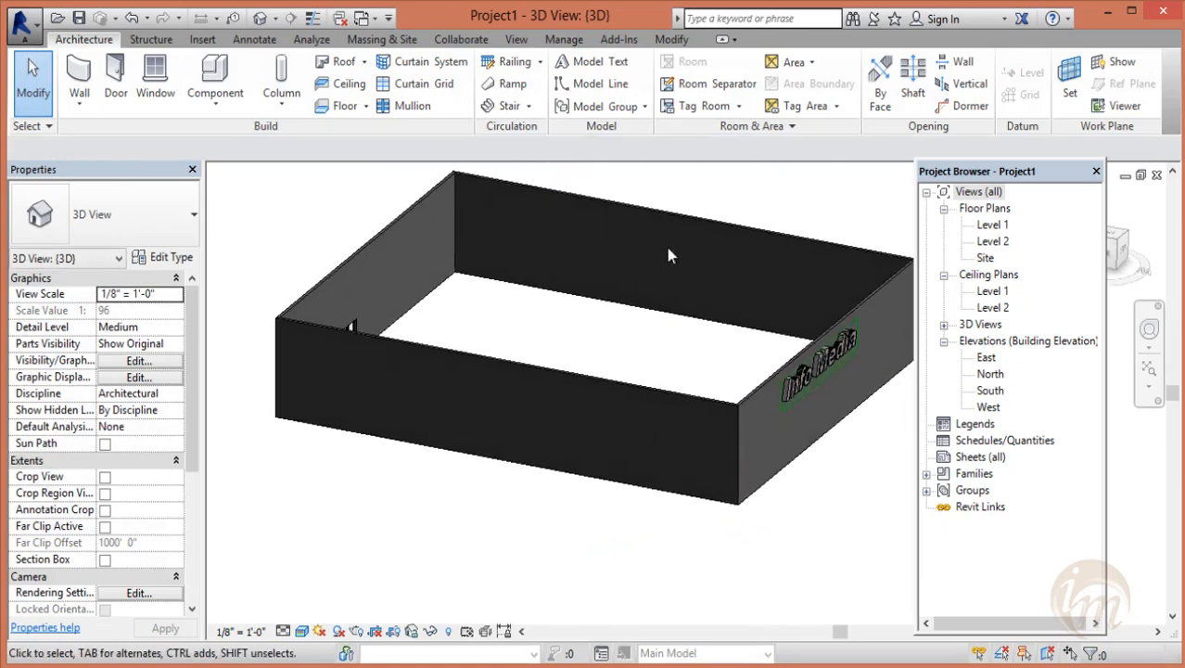
left_click(612, 107)
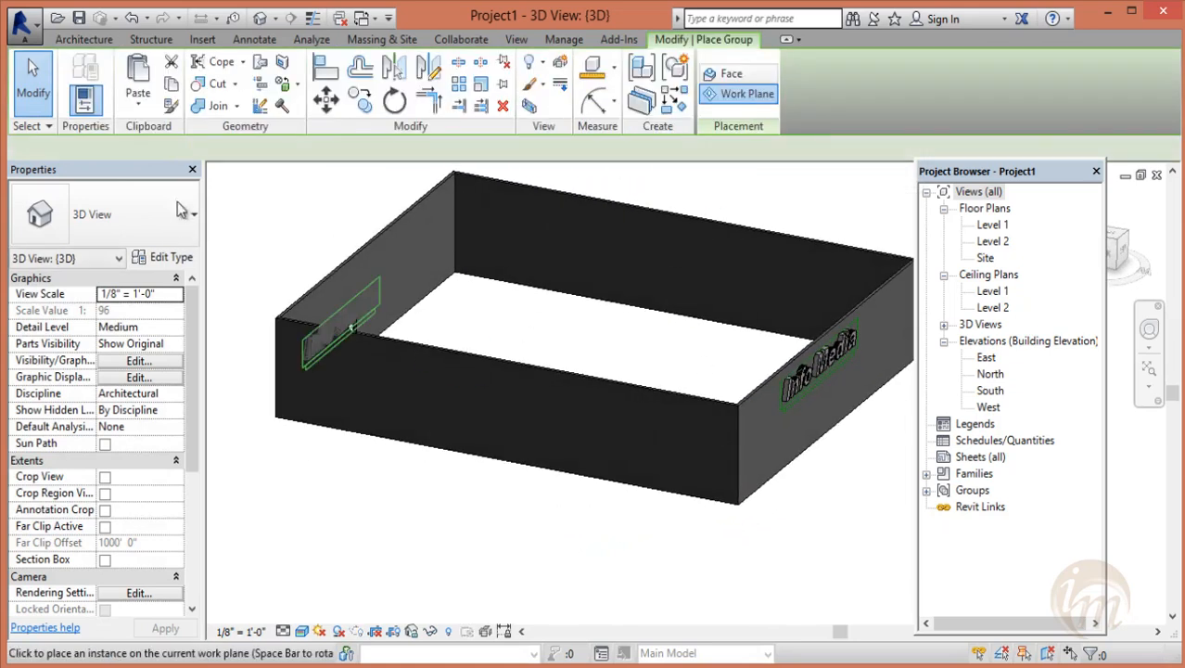
left_click(274, 151)
left_click(302, 206)
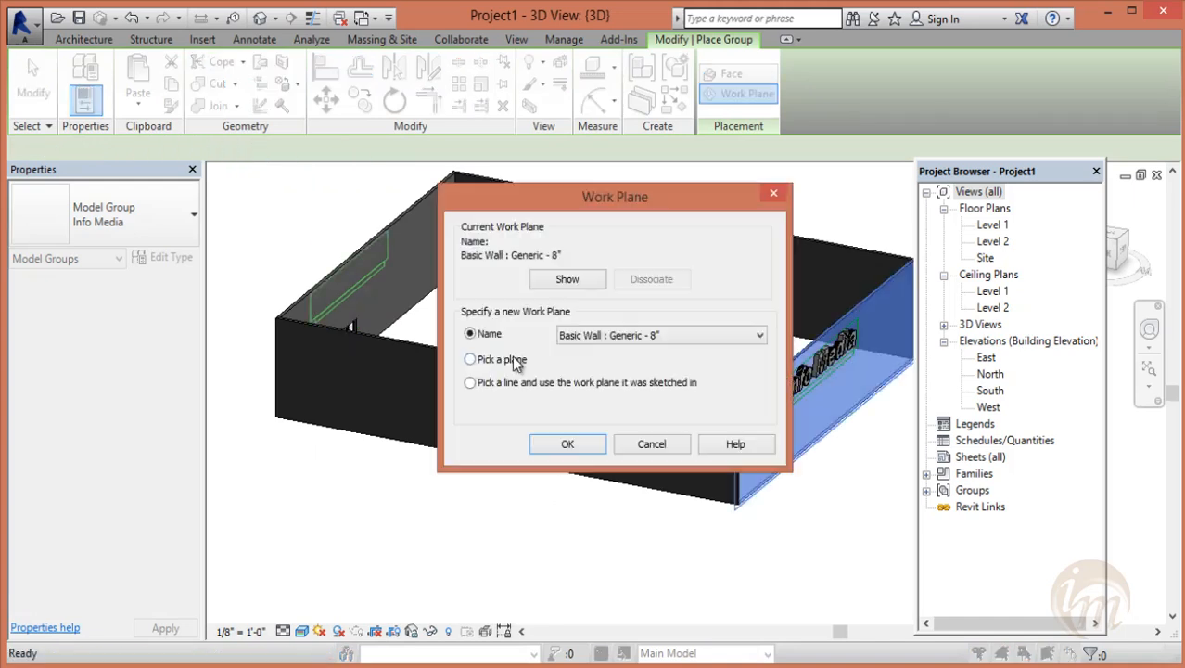
left_click(568, 443)
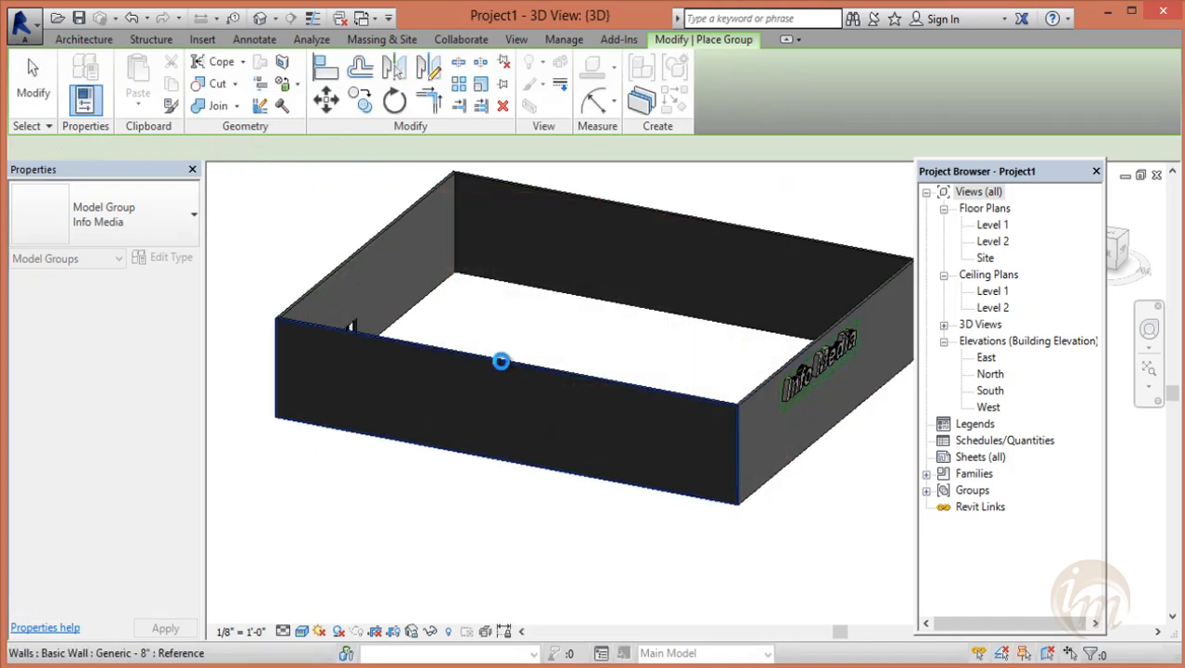
left_click(514, 410)
left_click(480, 388)
key("Escape")
- Save the project in the Documents folder under the file name modal_text
middle_click_drag(513, 440, 111, 315, "shift")
middle_click_drag(610, 232, 590, 300, "shift")
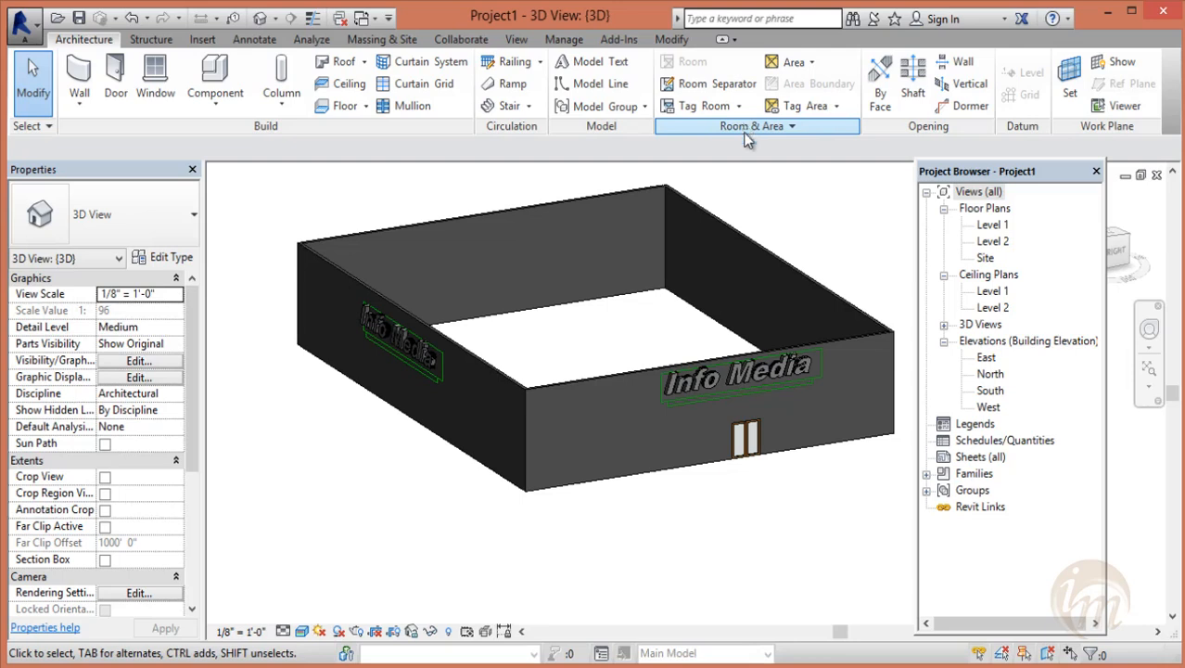
key("ctrl+s")
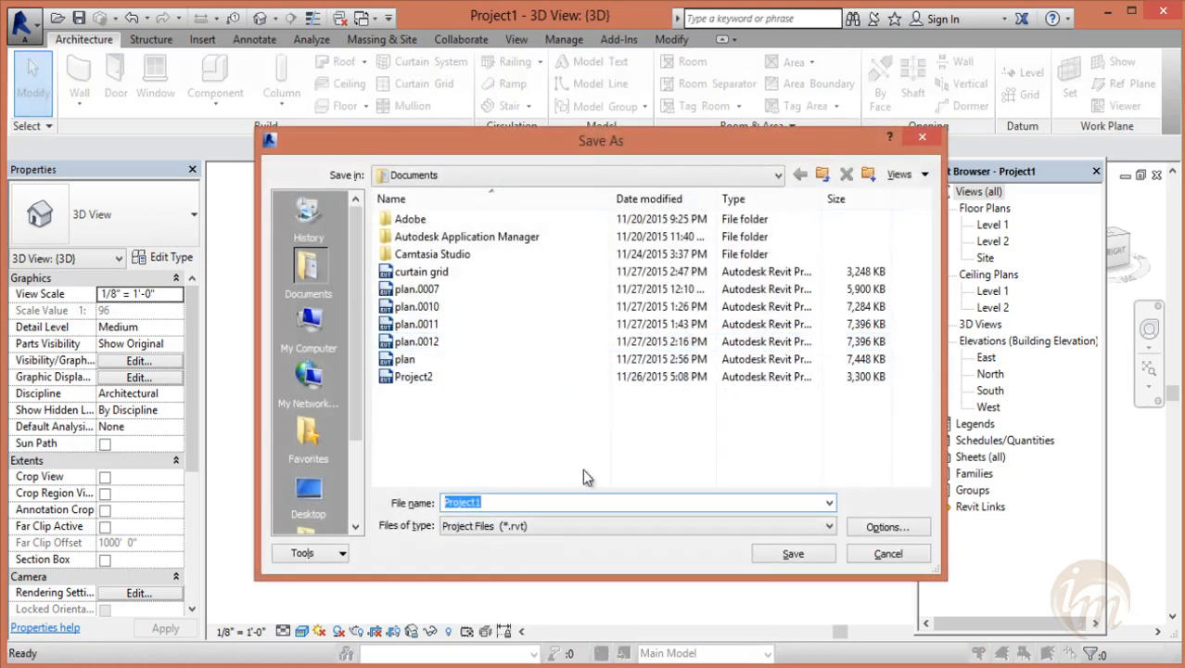
type("modal_text")
key("Return")
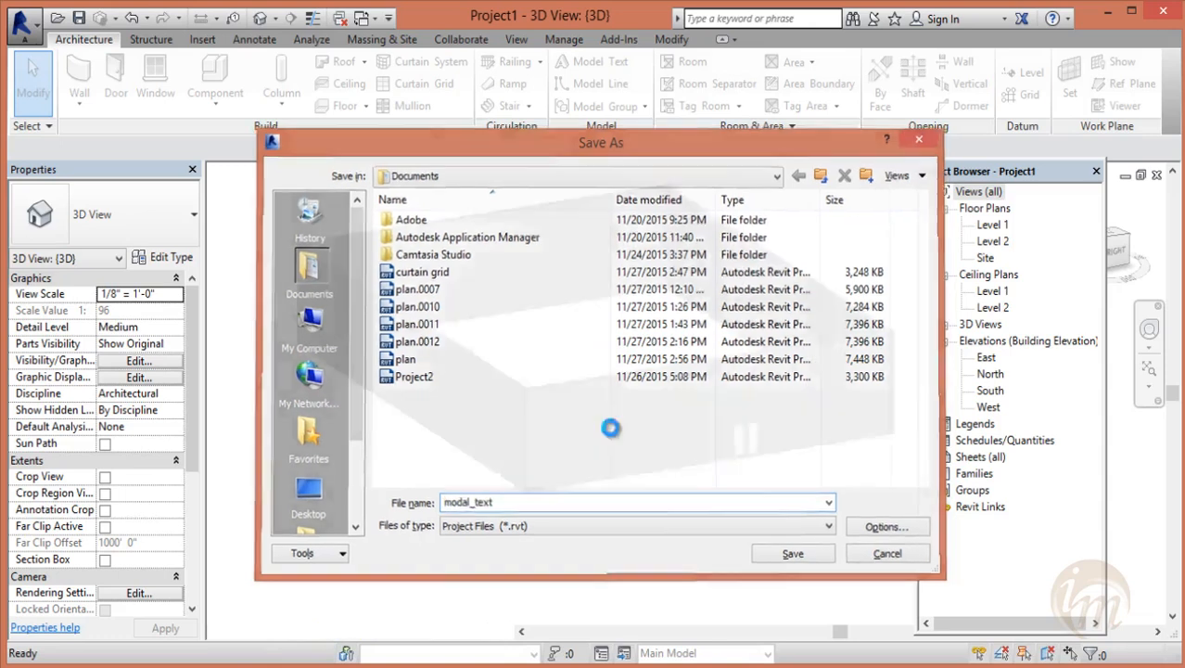
- Close the open views of the modal_text project and open the existing "plan" project
left_click(1158, 178)
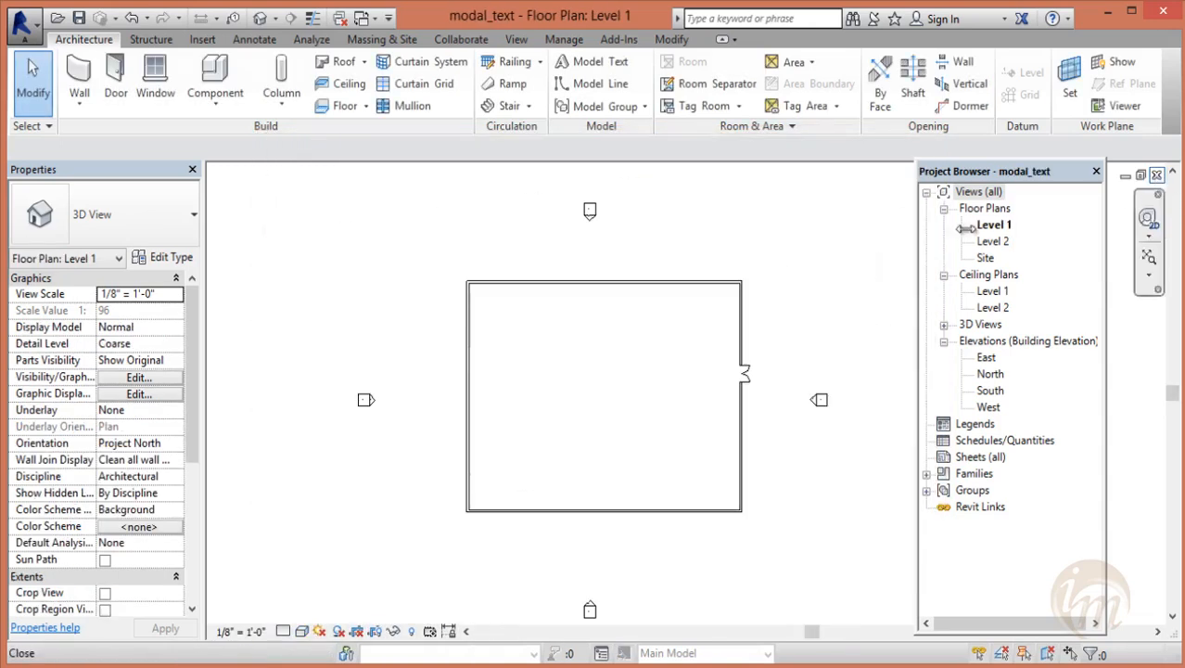
left_click(1158, 178)
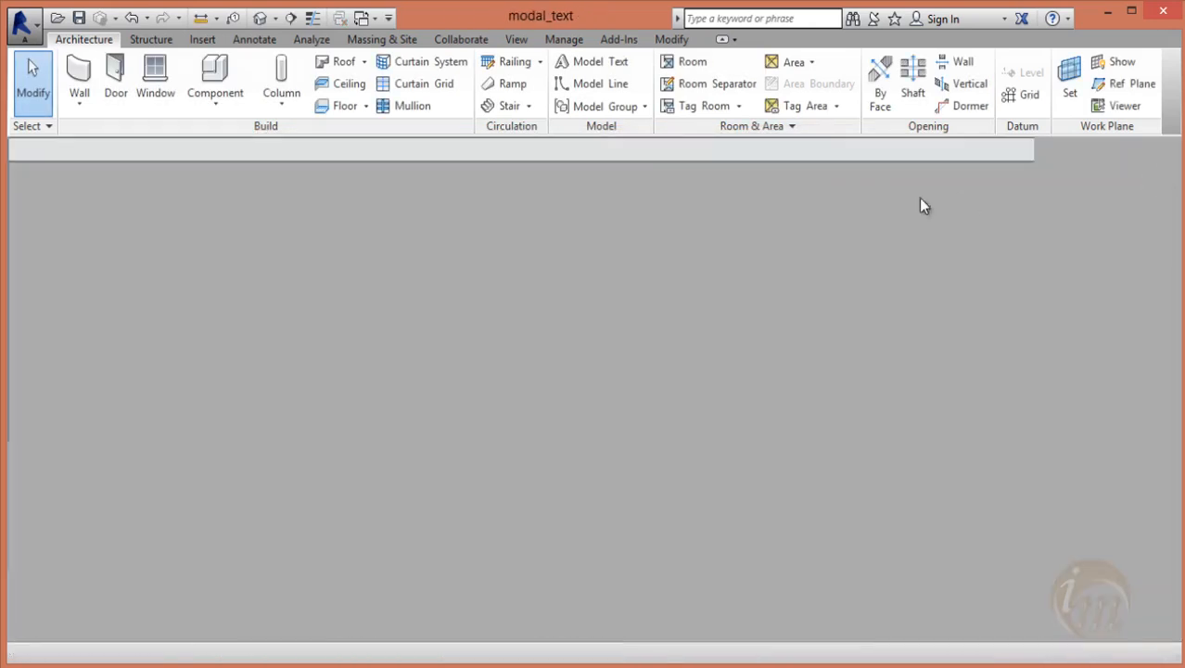
left_click(456, 173)
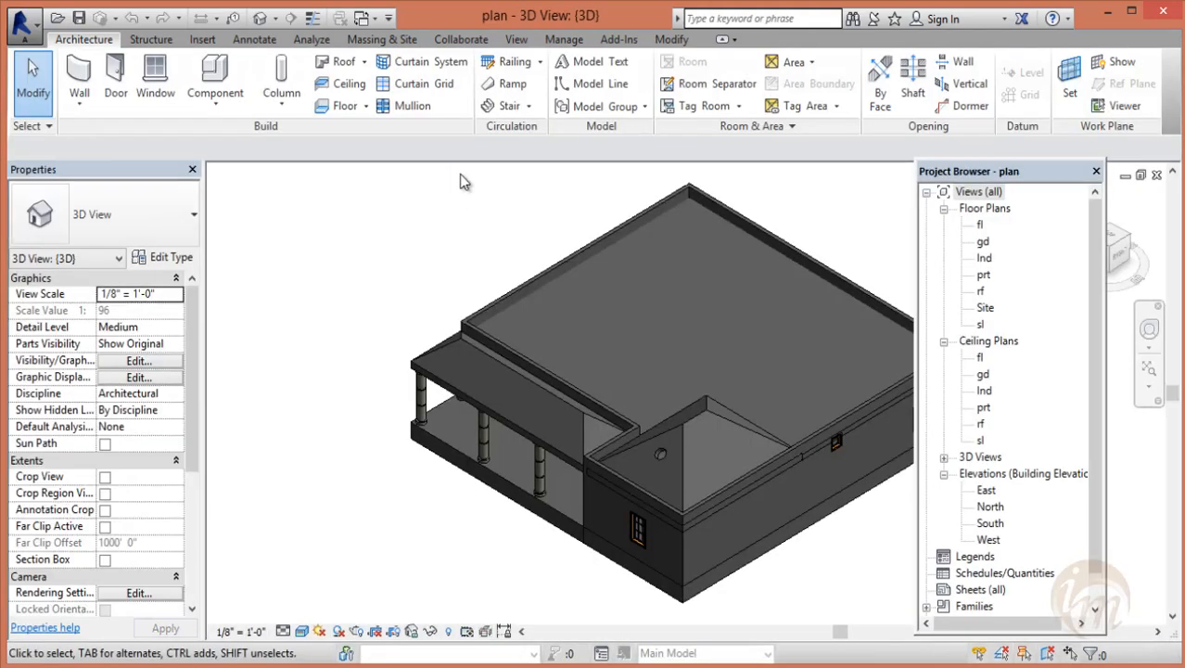
- Open the "fl" floor plan view of the plan project
middle_click_drag(660, 369, 613, 329)
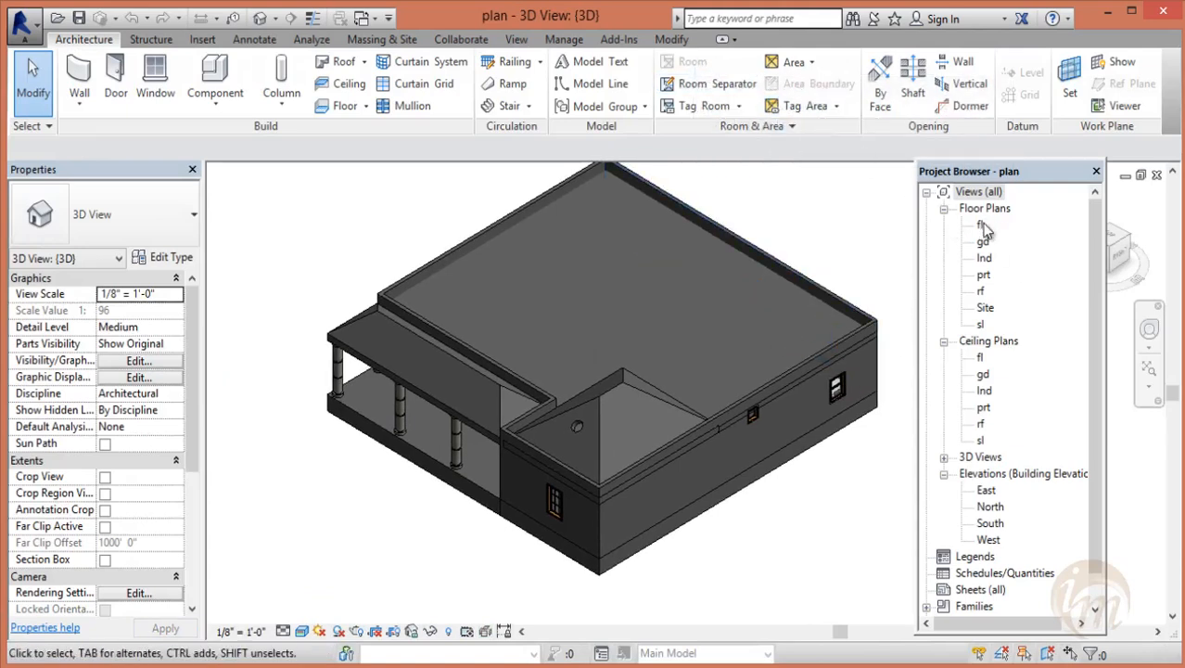
double_click(980, 225)
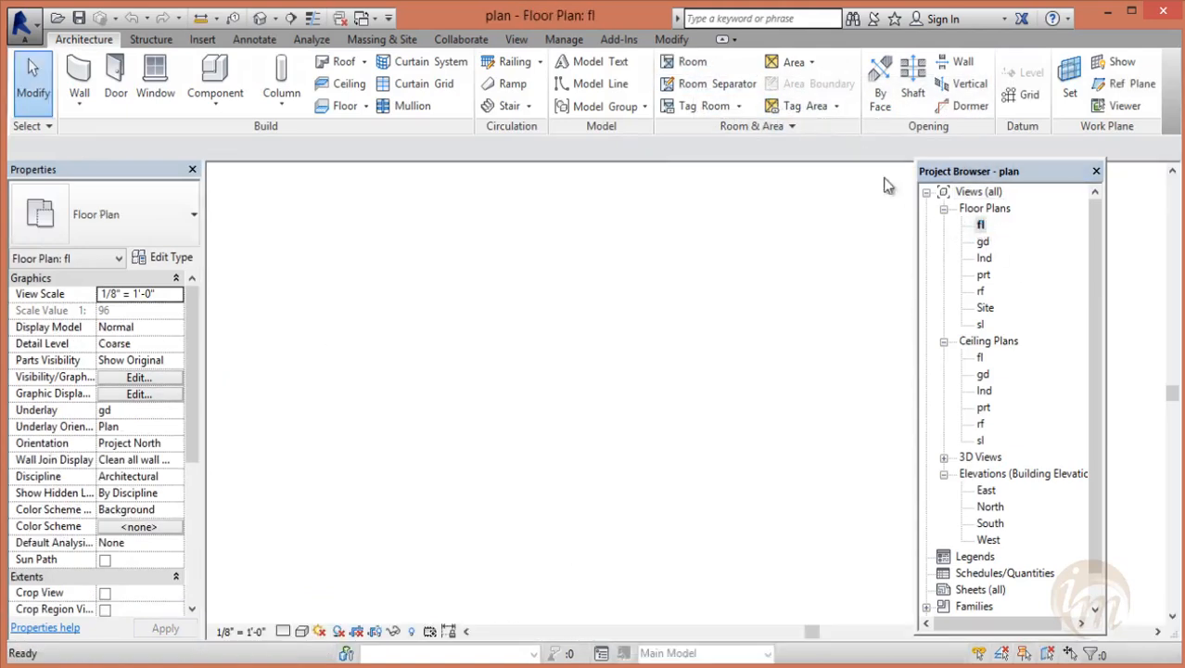
scroll(662, 343, "up", 2)
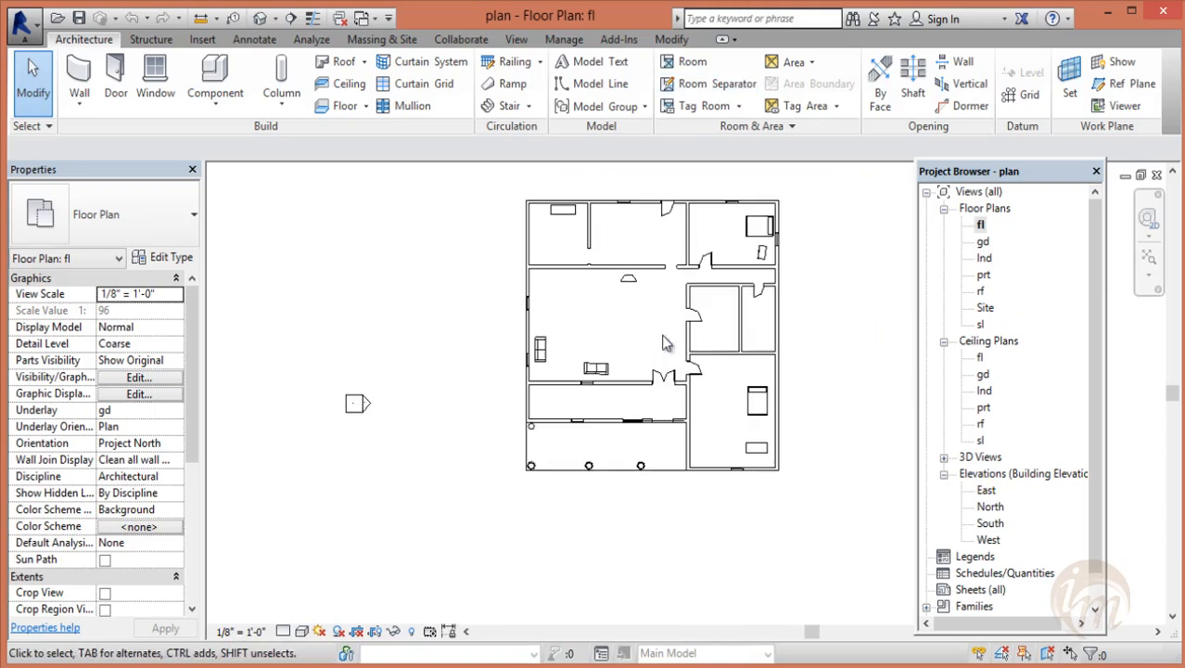
- Automatically create tagged rooms in all enclosed areas of the fl plan, with upper limit fl and offset 10' 0"
middle_click_drag(662, 344, 641, 340)
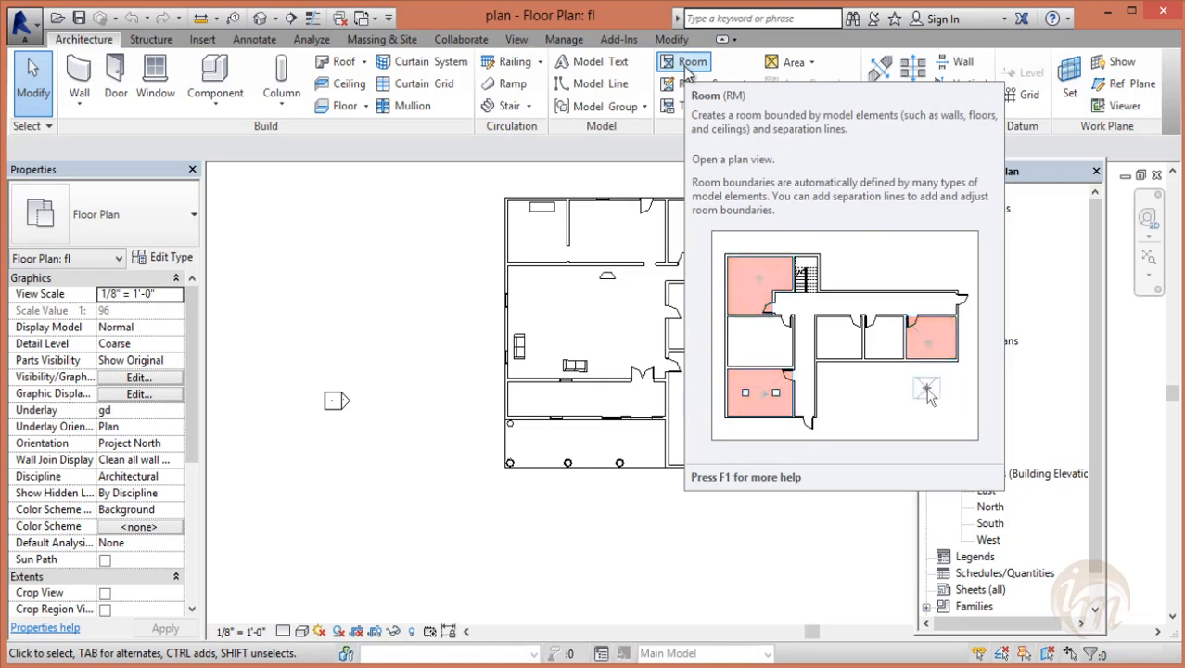
left_click(688, 65)
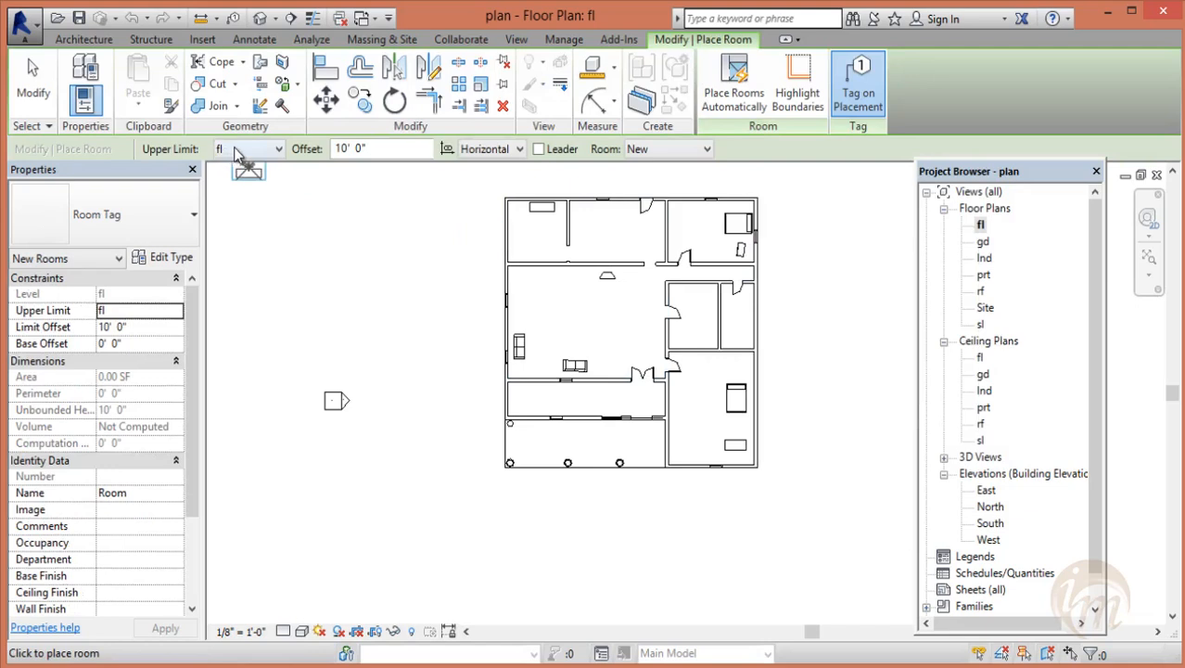
left_click(496, 151)
left_click(495, 155)
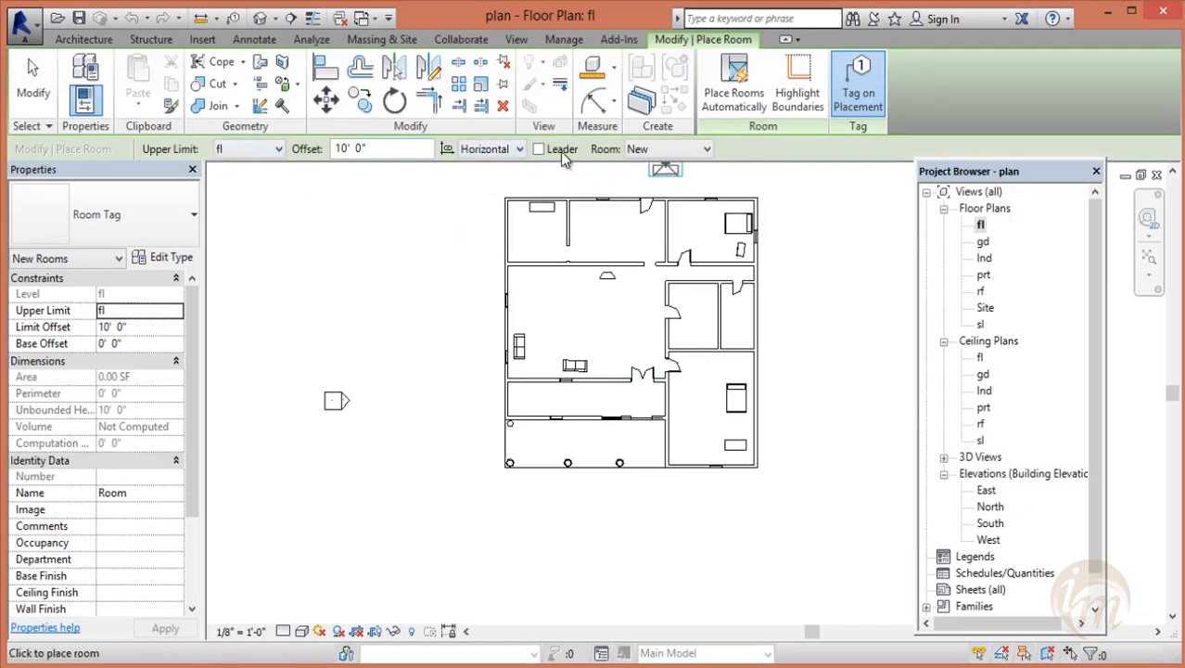
left_click(639, 150)
left_click(640, 155)
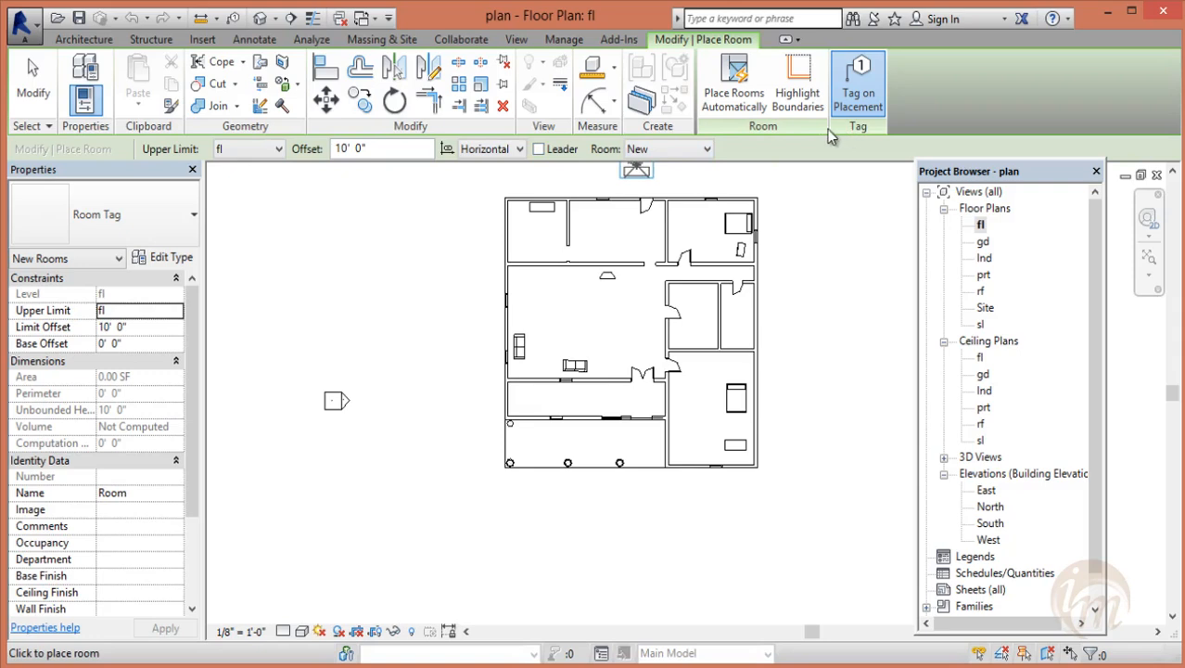
left_click(729, 104)
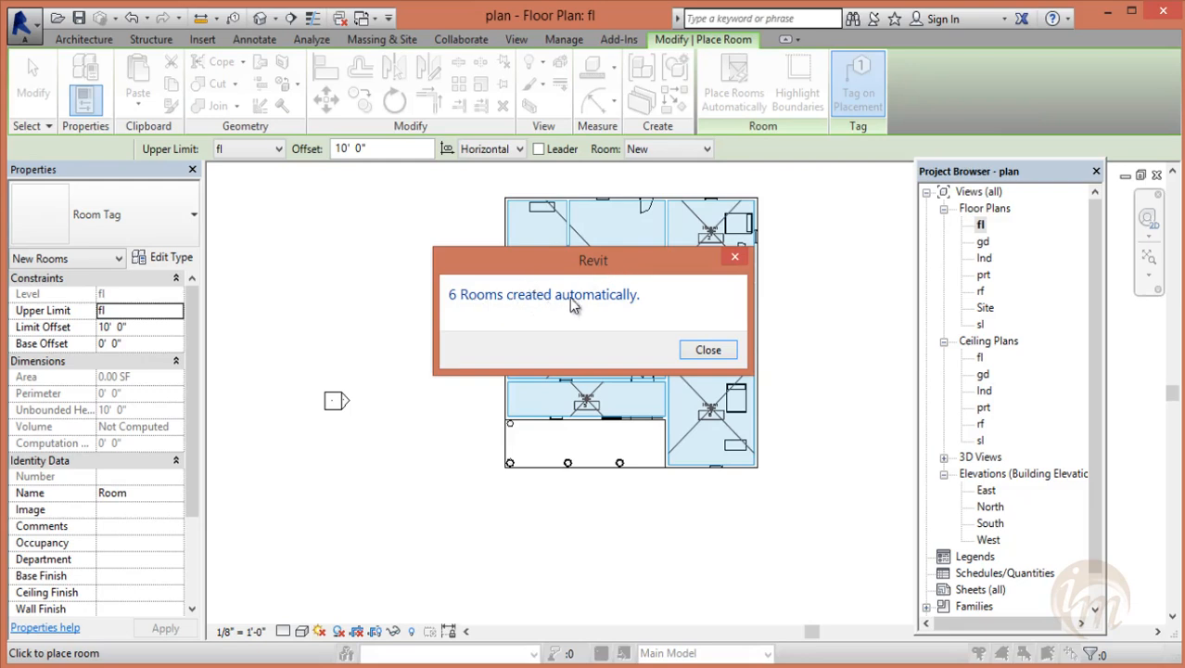
left_click(708, 350)
- Examine the area covered by each of rooms 4, 2, 3 and 1 by selecting their room tags
scroll(660, 320, "up", 5)
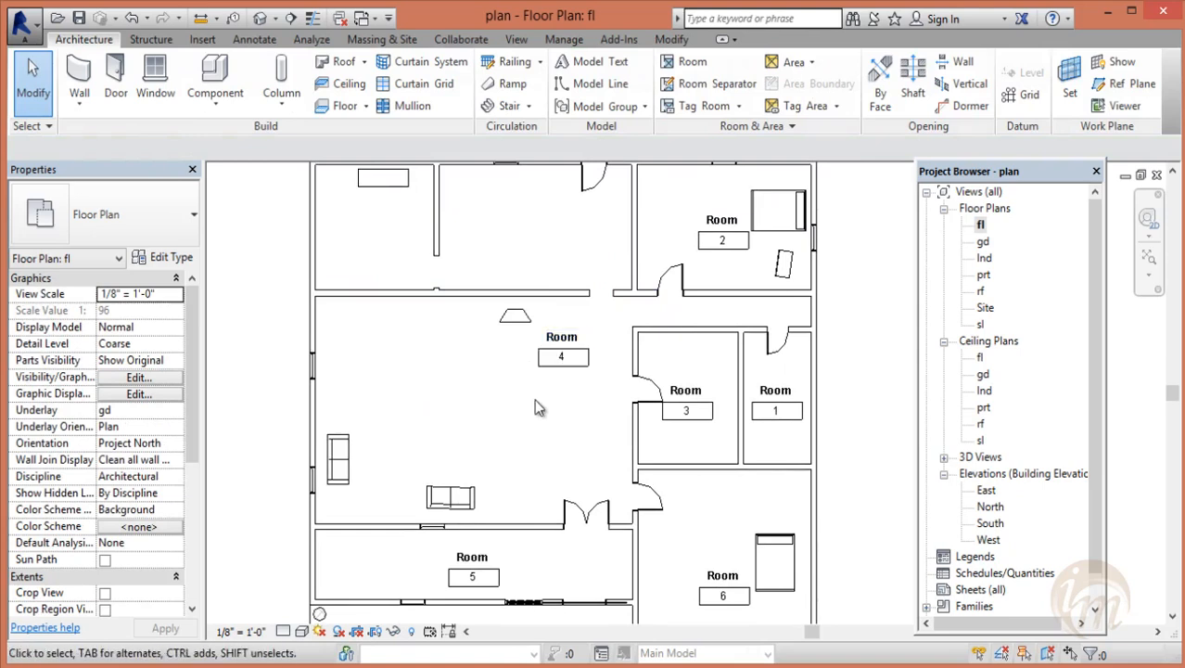
left_click(569, 360)
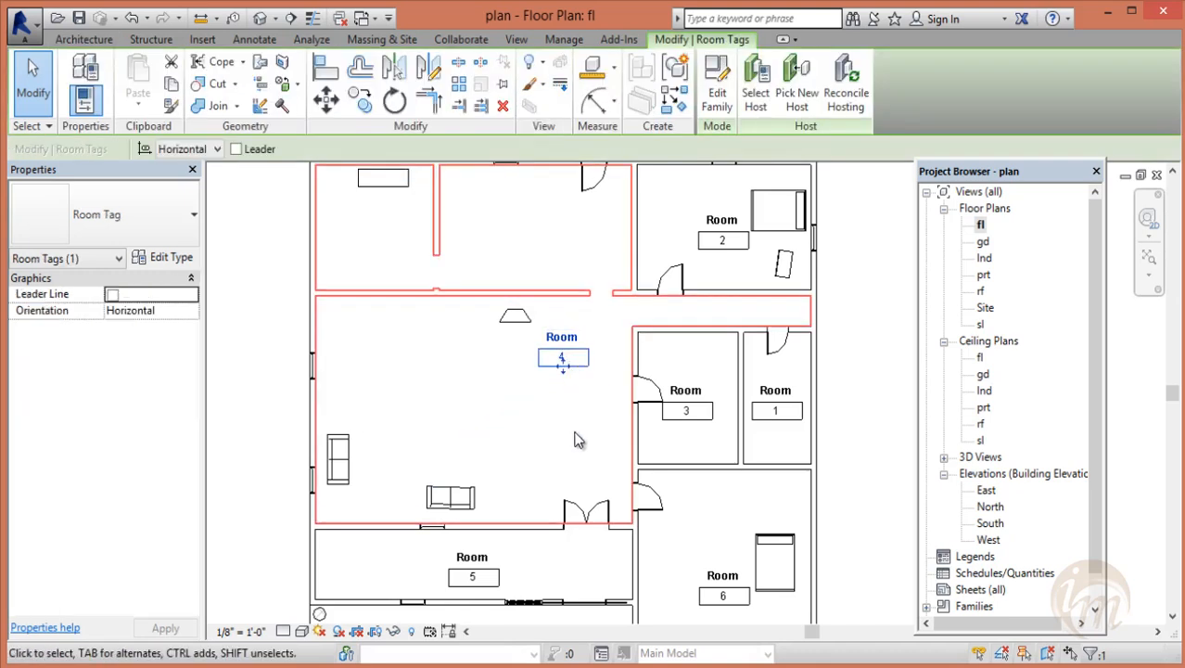
left_click(721, 242)
scroll(849, 464, "down", 1)
middle_click_drag(853, 472, 836, 397)
left_click(837, 397)
left_click(715, 350)
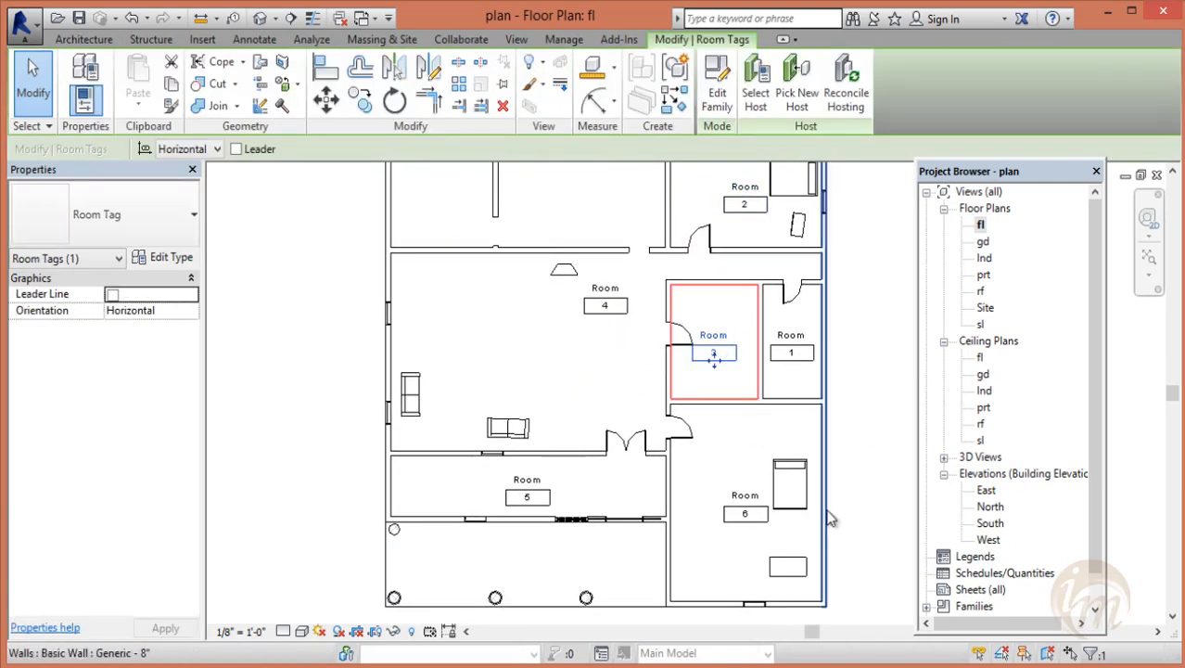
left_click(835, 489)
left_click(792, 350)
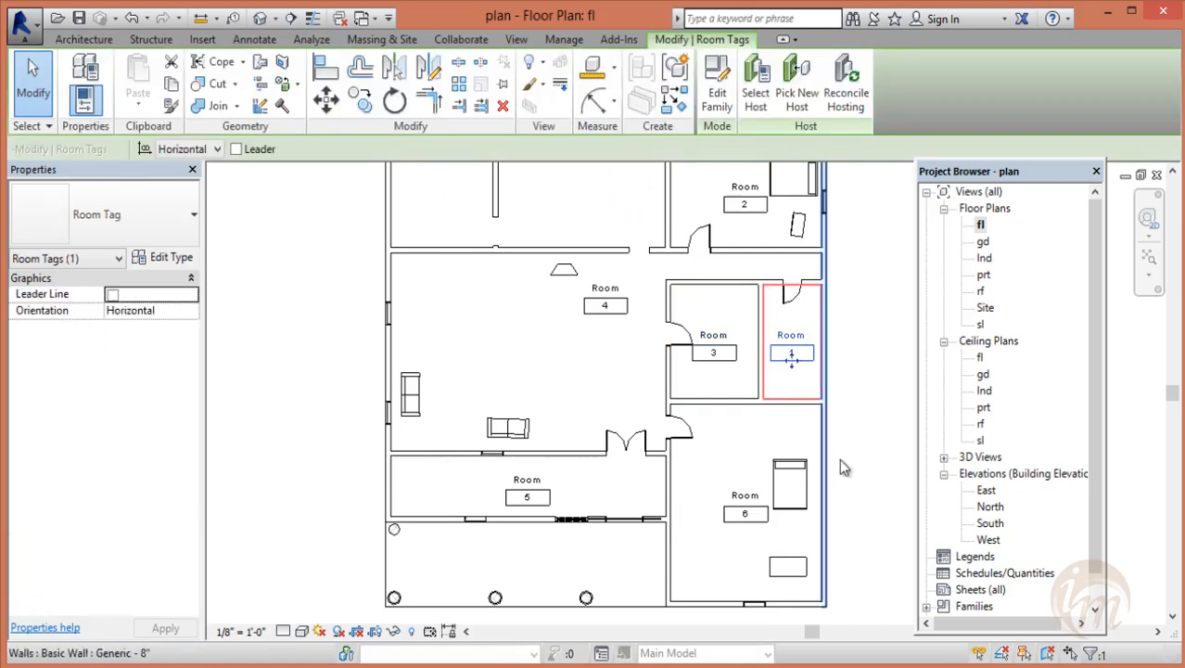
left_click(809, 499)
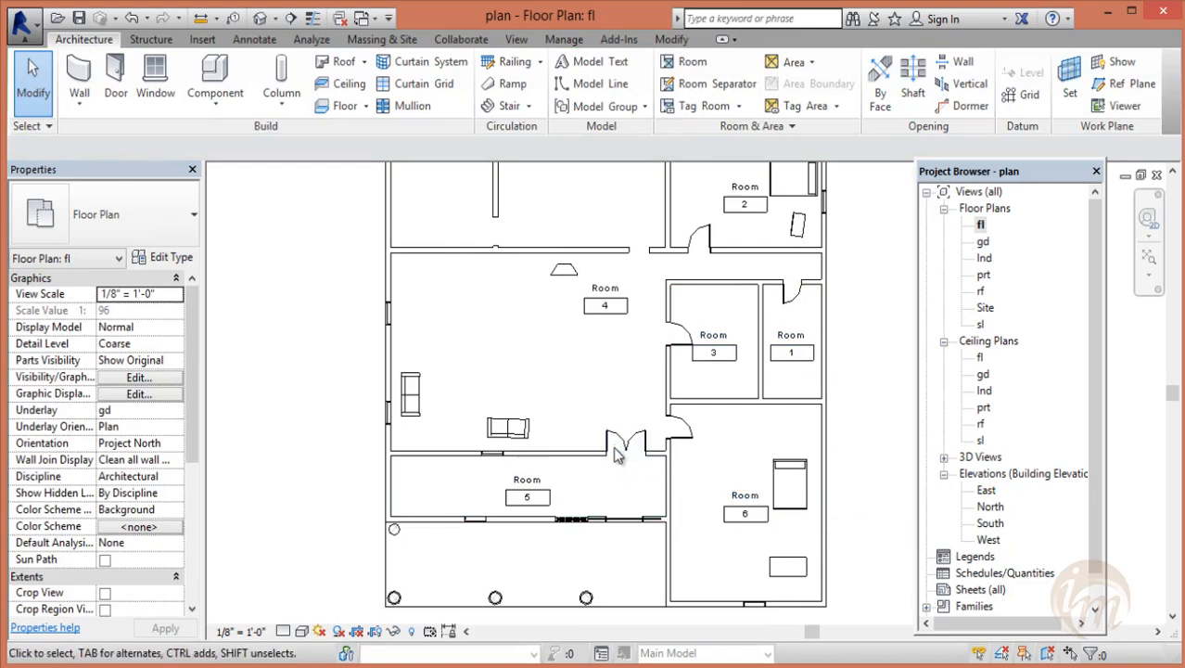
- Rename room 4, the large central room, as "Hall" through its room tag
middle_click_drag(628, 321, 637, 413)
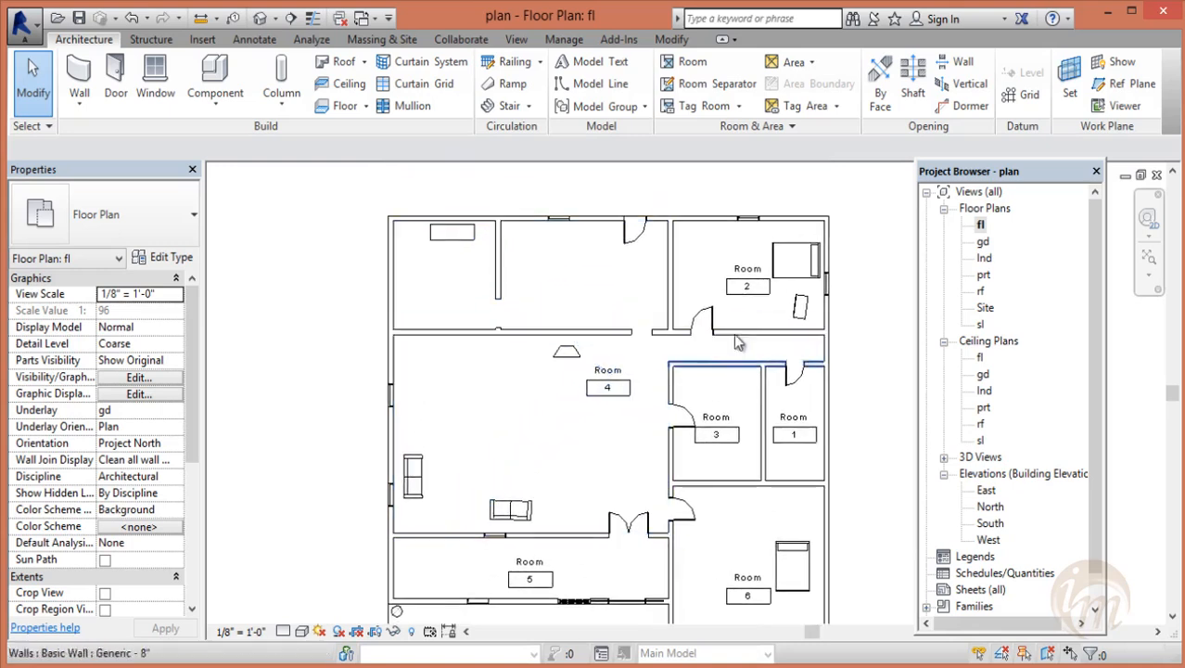
left_click(613, 376)
left_click(605, 368)
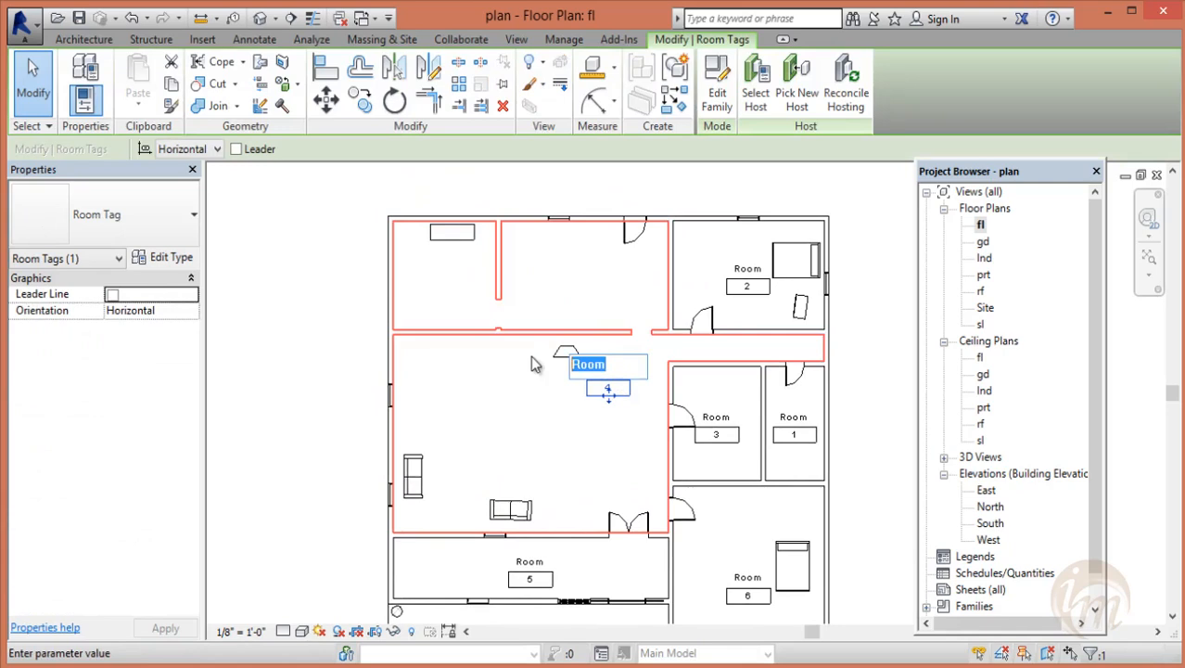
type("H")
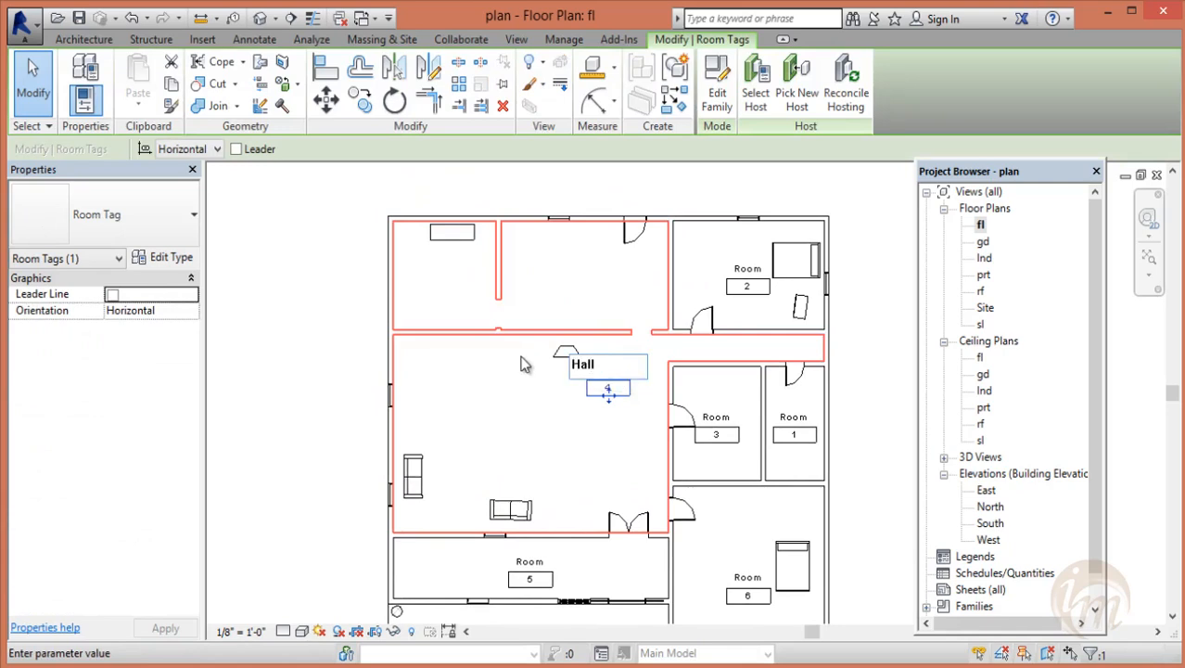
type("all")
left_click(553, 440)
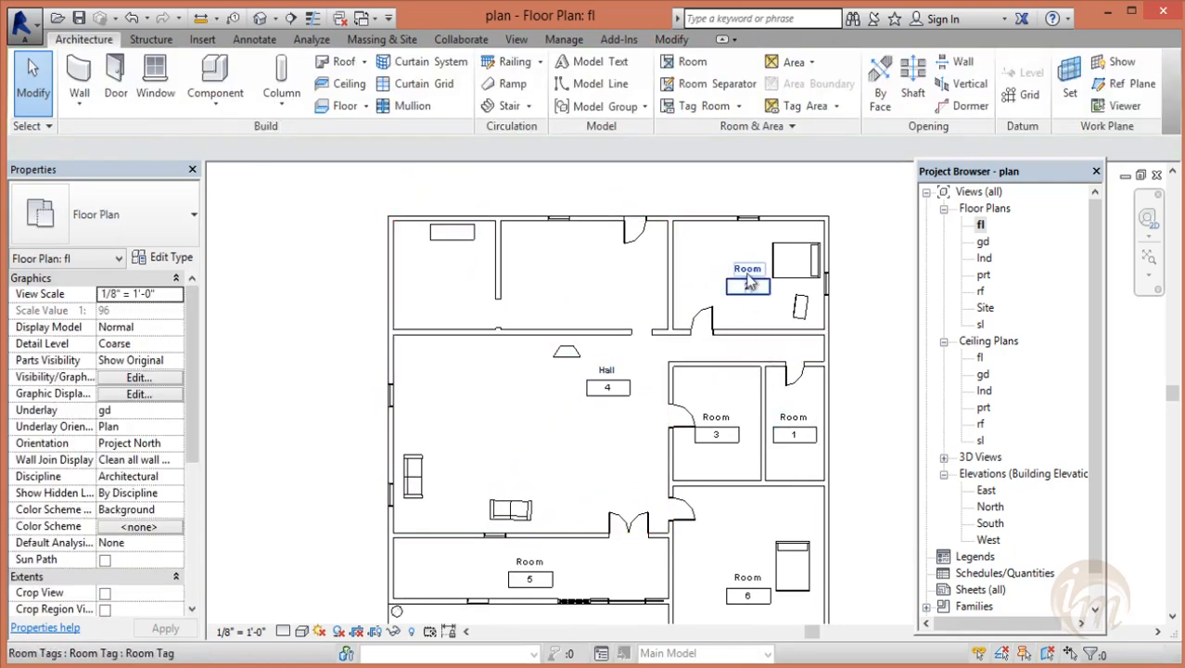
- Rename room 2, in the plan's upper-right corner, as "Bed room" through its room tag
left_click(747, 282)
left_click(748, 270)
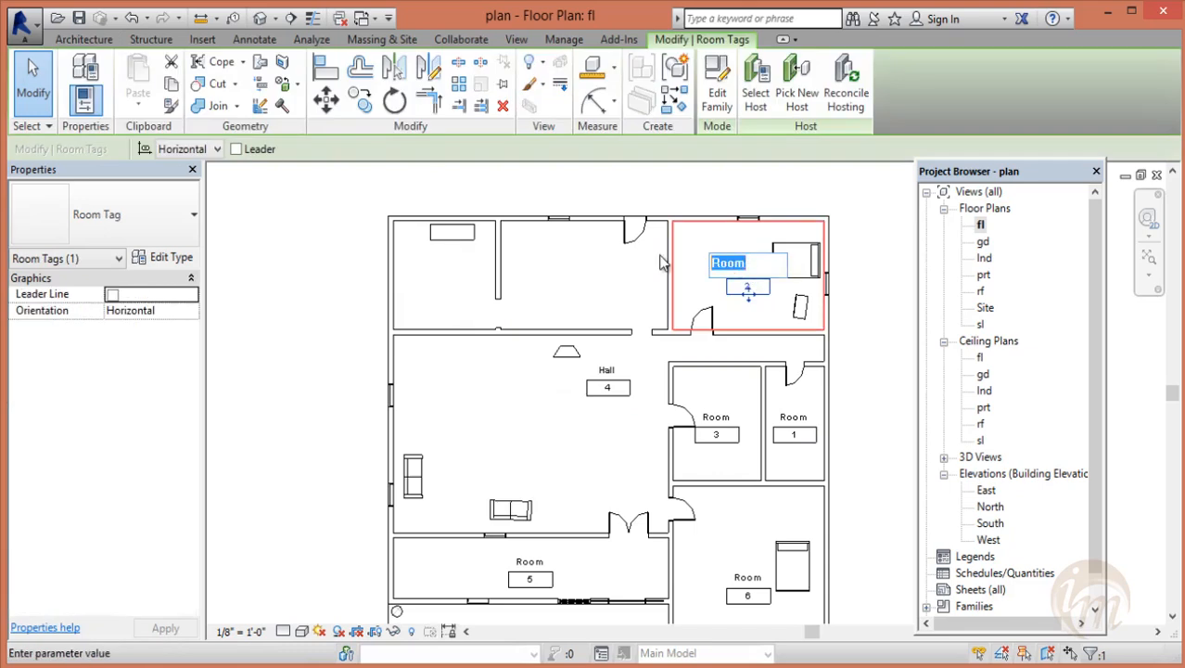
type("Bed")
left_click(857, 433)
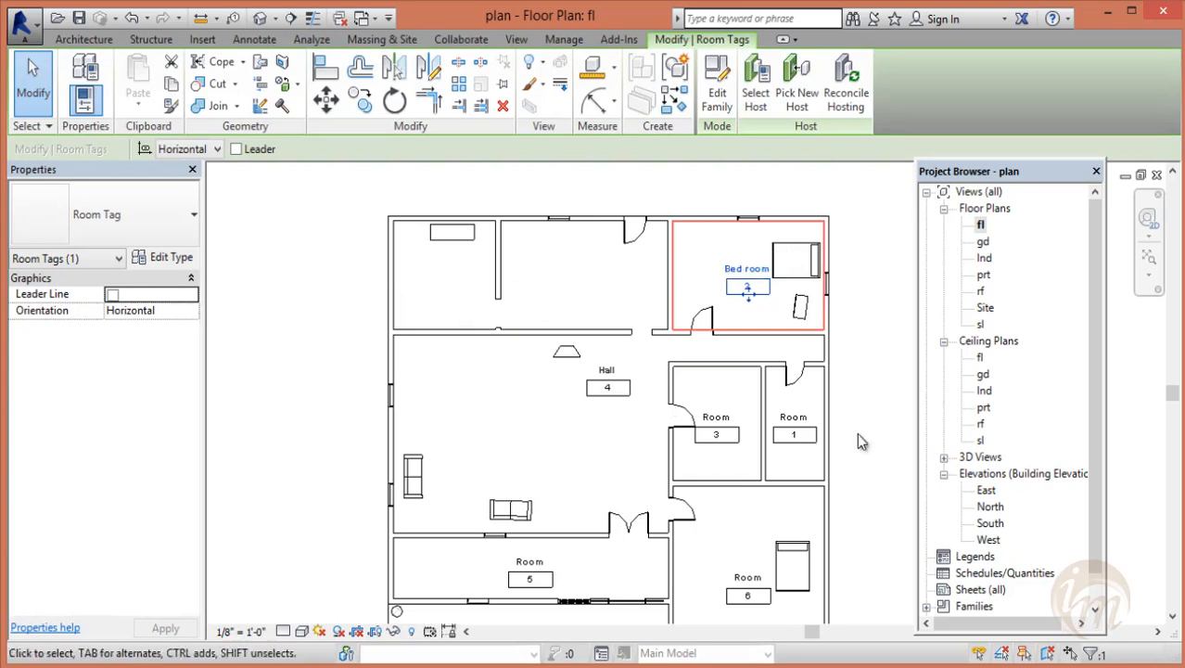
left_click(857, 433)
- Undo the room renamings and the automatic room creation in the fl plan
left_click(793, 433)
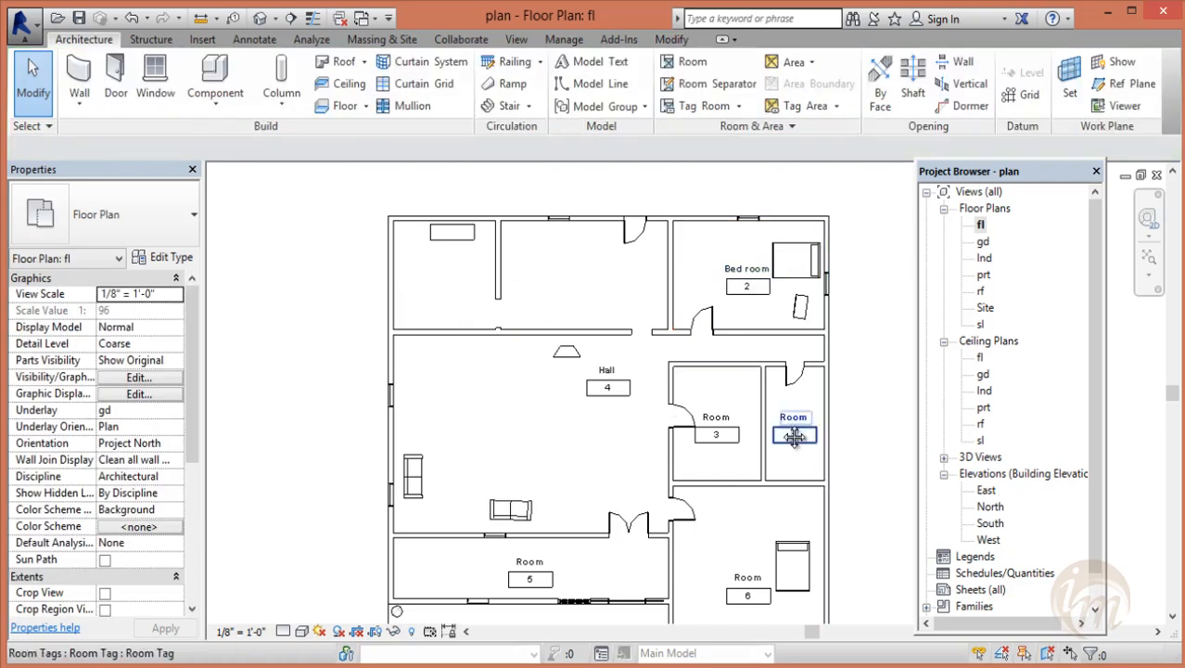
middle_click_drag(793, 434, 774, 395)
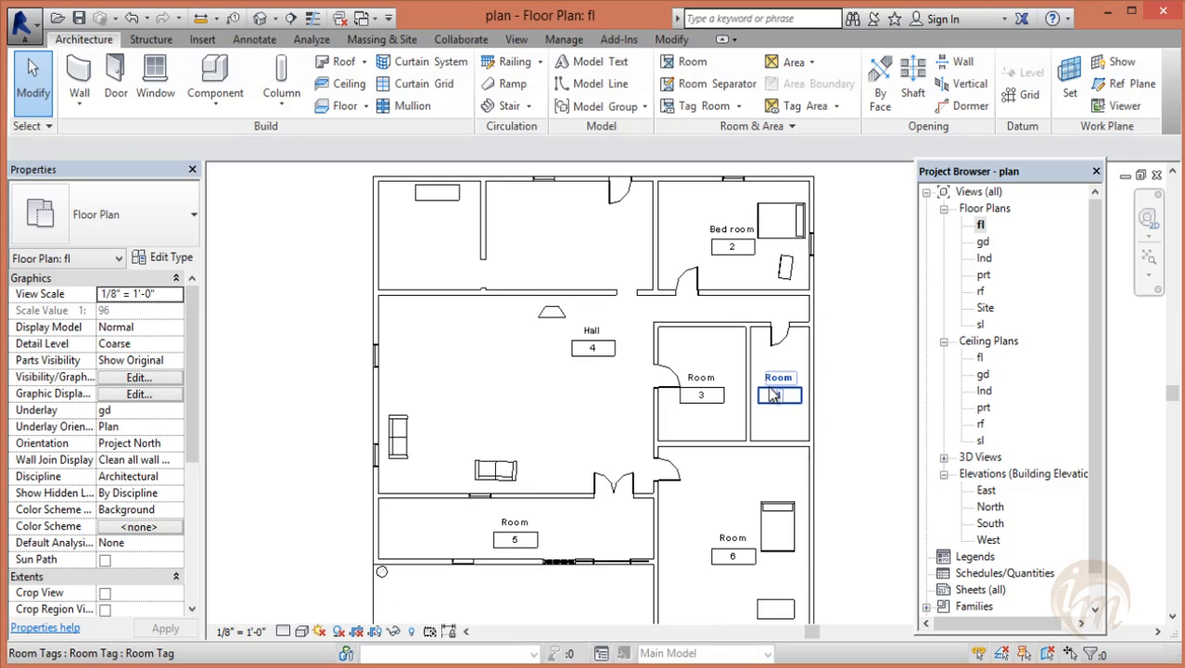
scroll(769, 381, "down", 3)
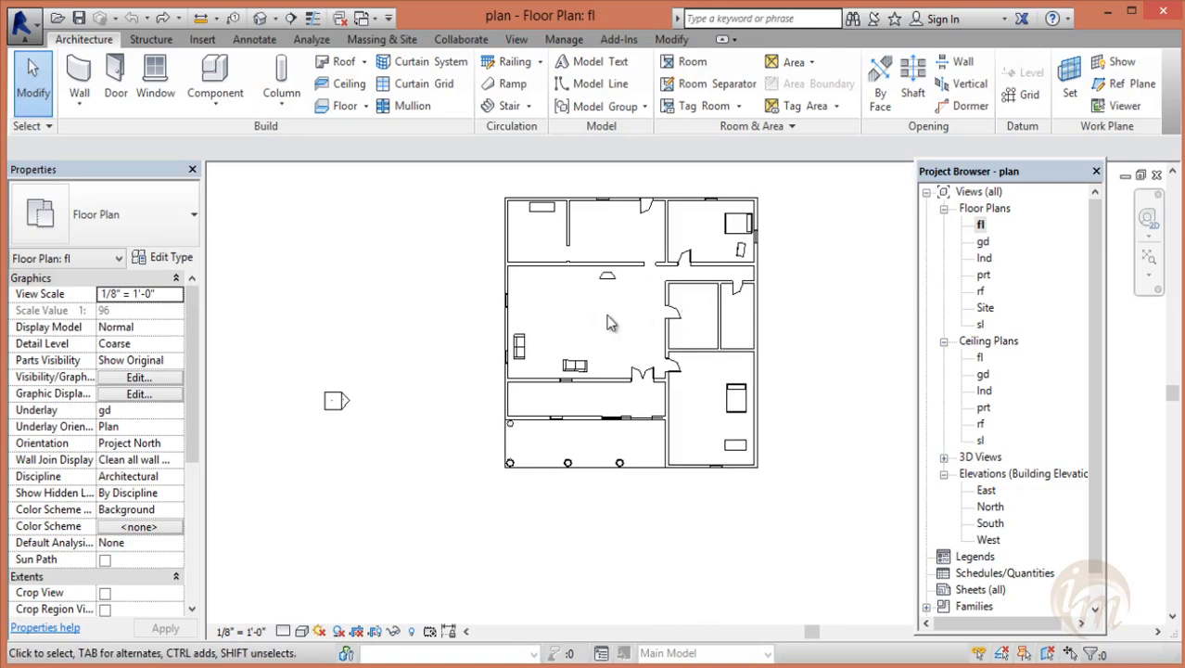
- Place tagged rooms individually in the hall, both furnished bedrooms, both small inner rooms and the long room below the hall
left_click(714, 63)
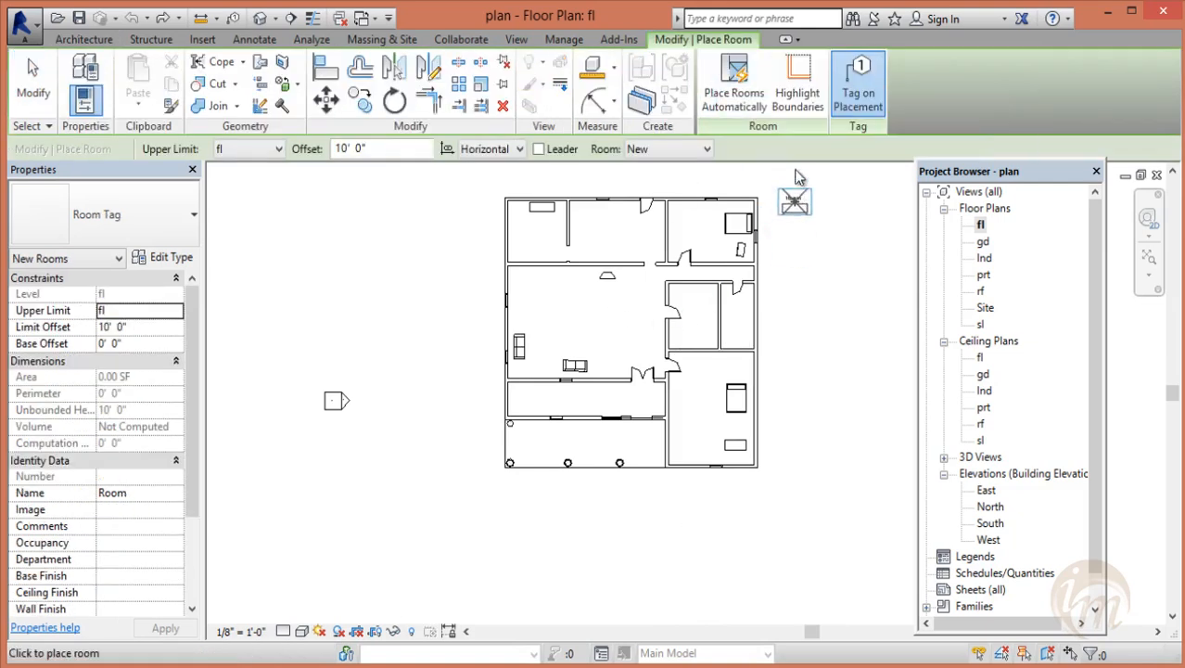
middle_click_drag(793, 353, 779, 430)
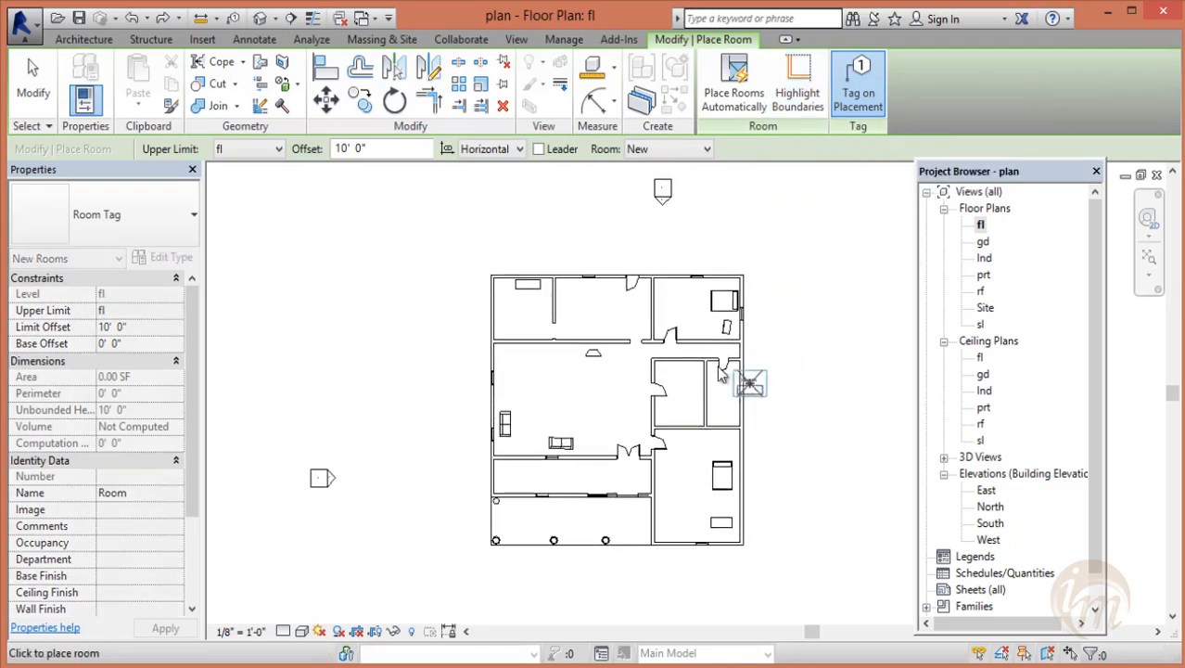
left_click(579, 387)
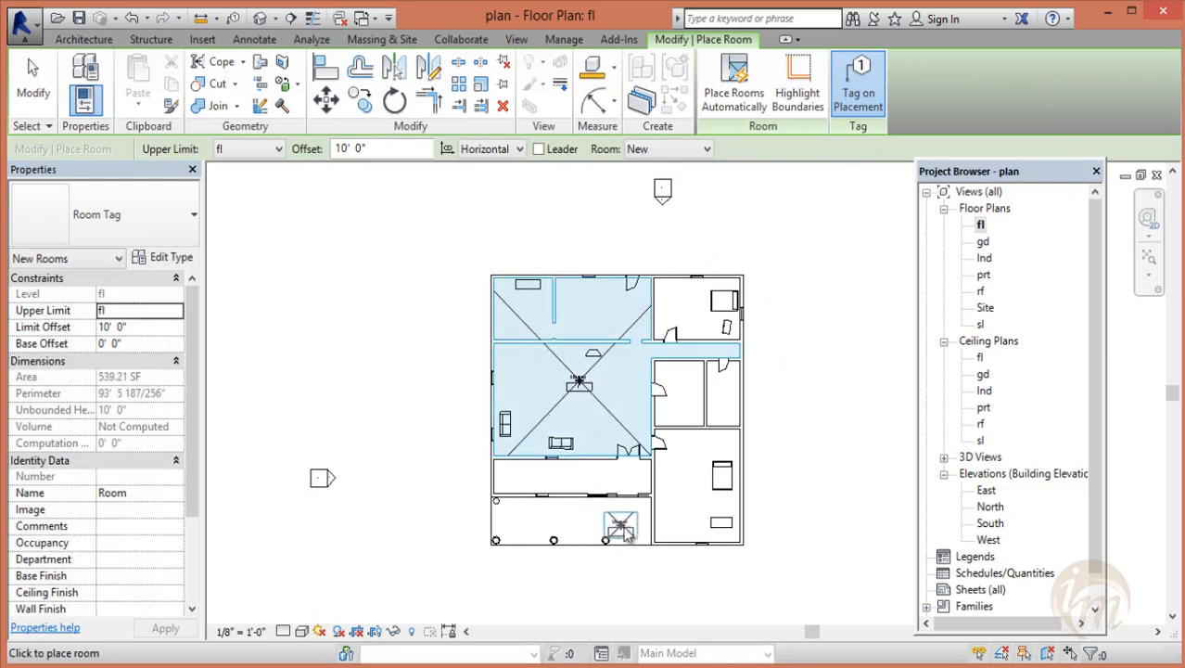
left_click(693, 485)
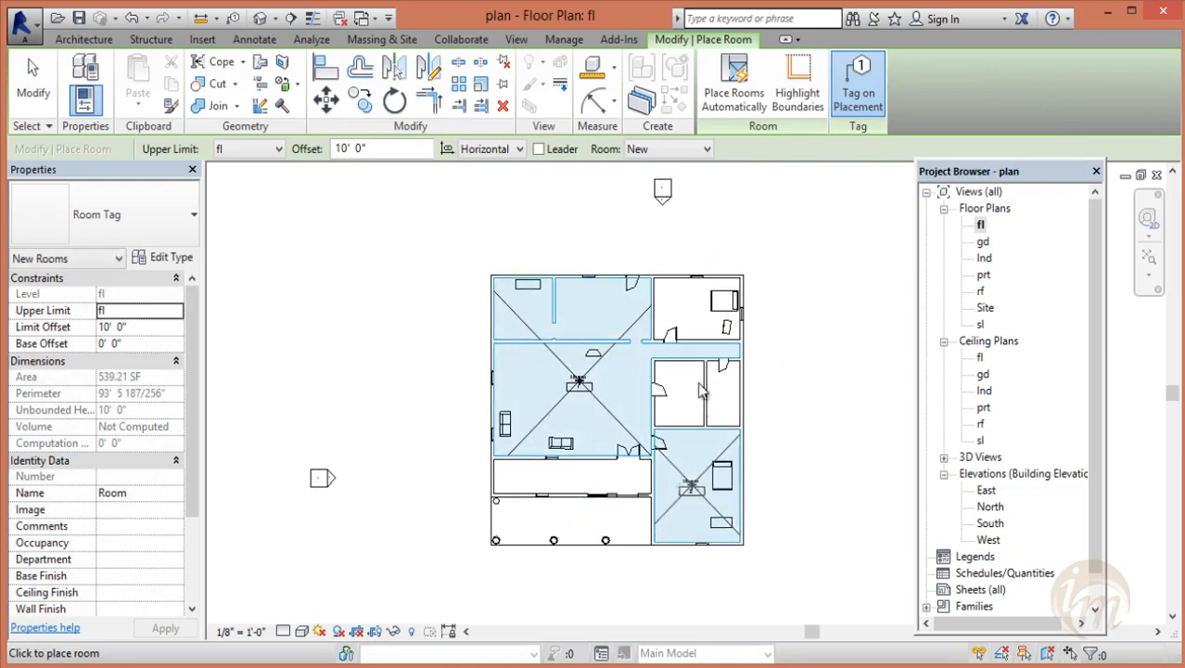
left_click(695, 313)
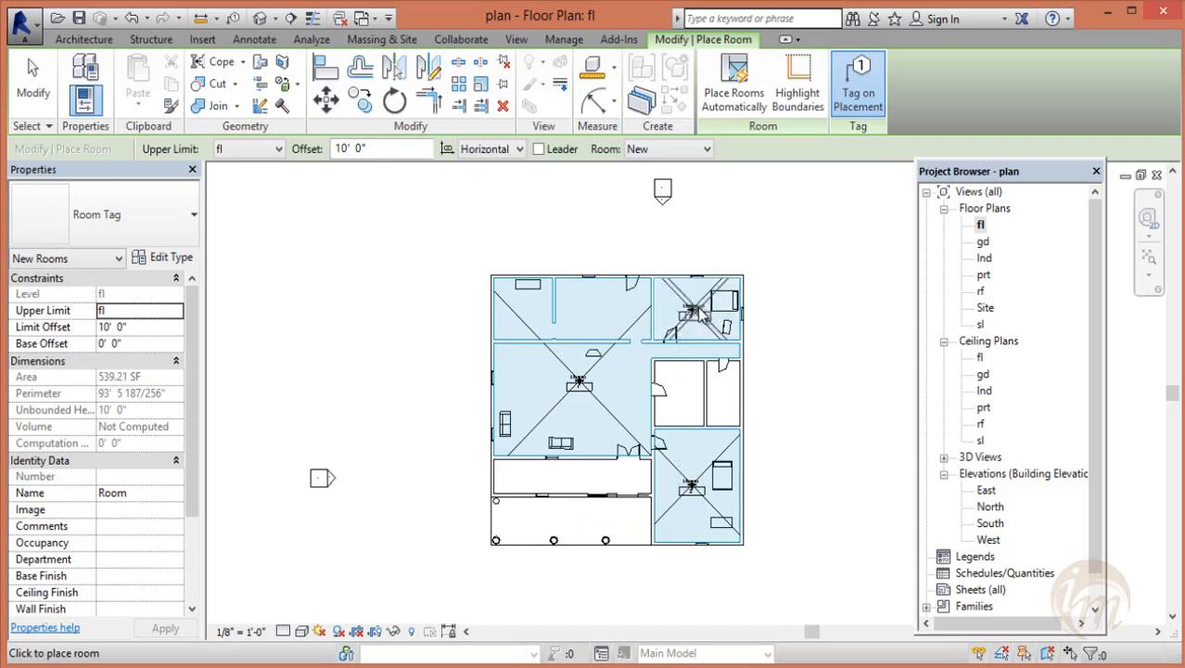
scroll(675, 394, "up", 2)
left_click(674, 397)
left_click(552, 521)
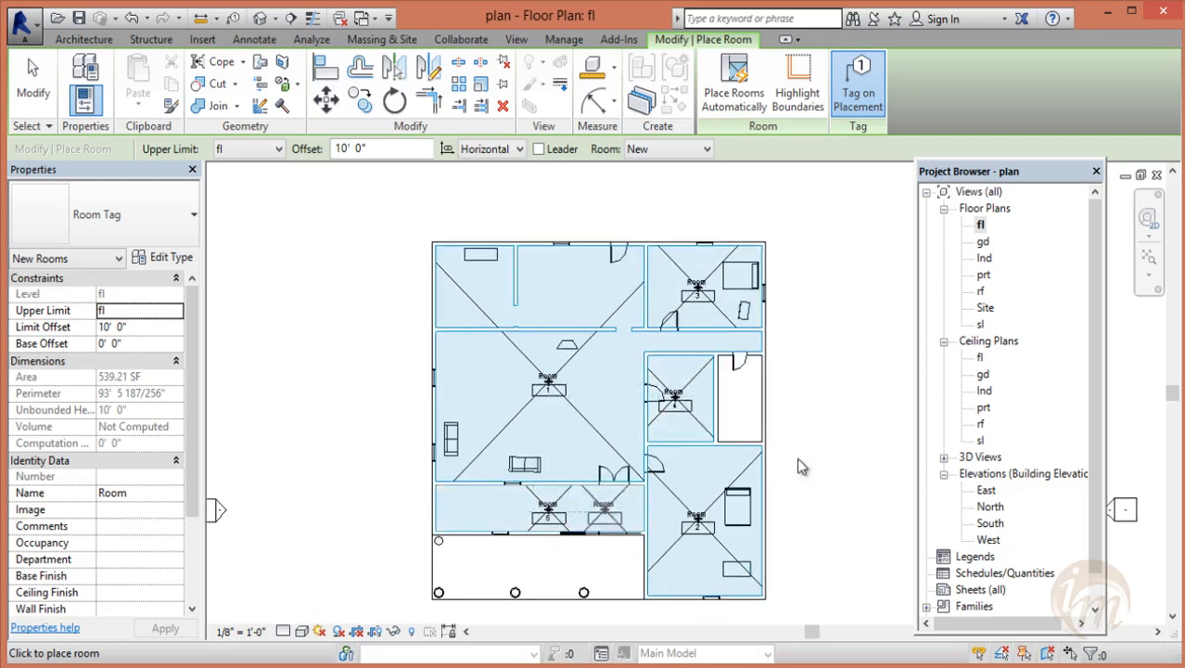
left_click(742, 399)
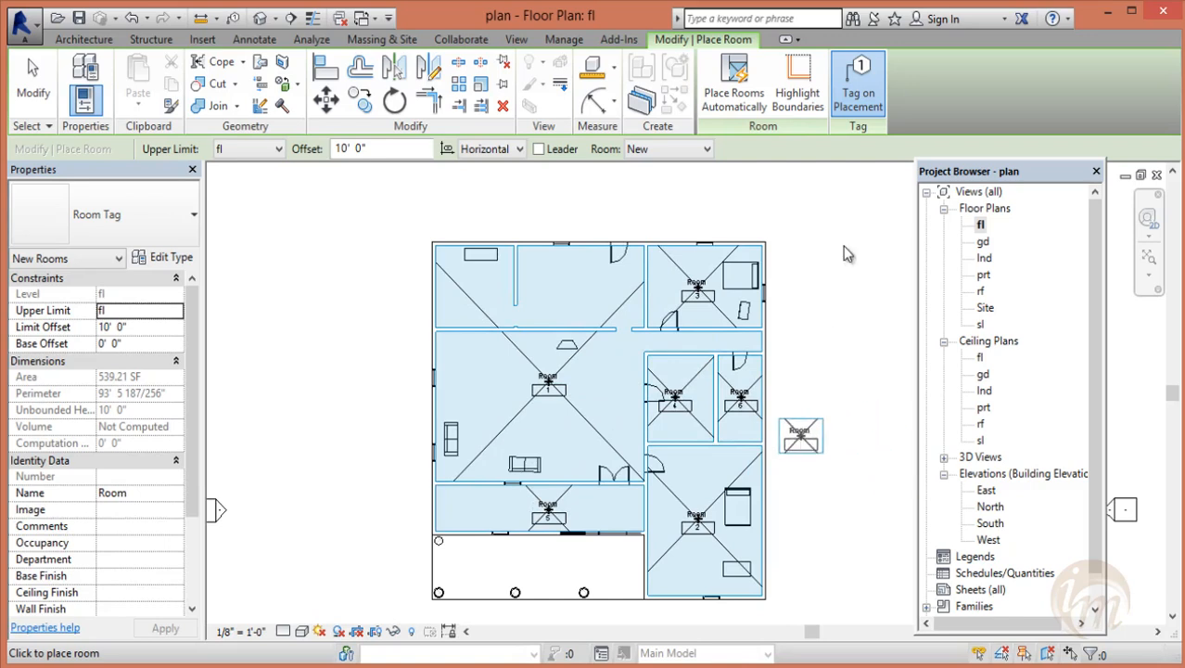
- Highlight the room-bounding elements of the plan, then dismiss the highlight and end room placement
left_click(798, 92)
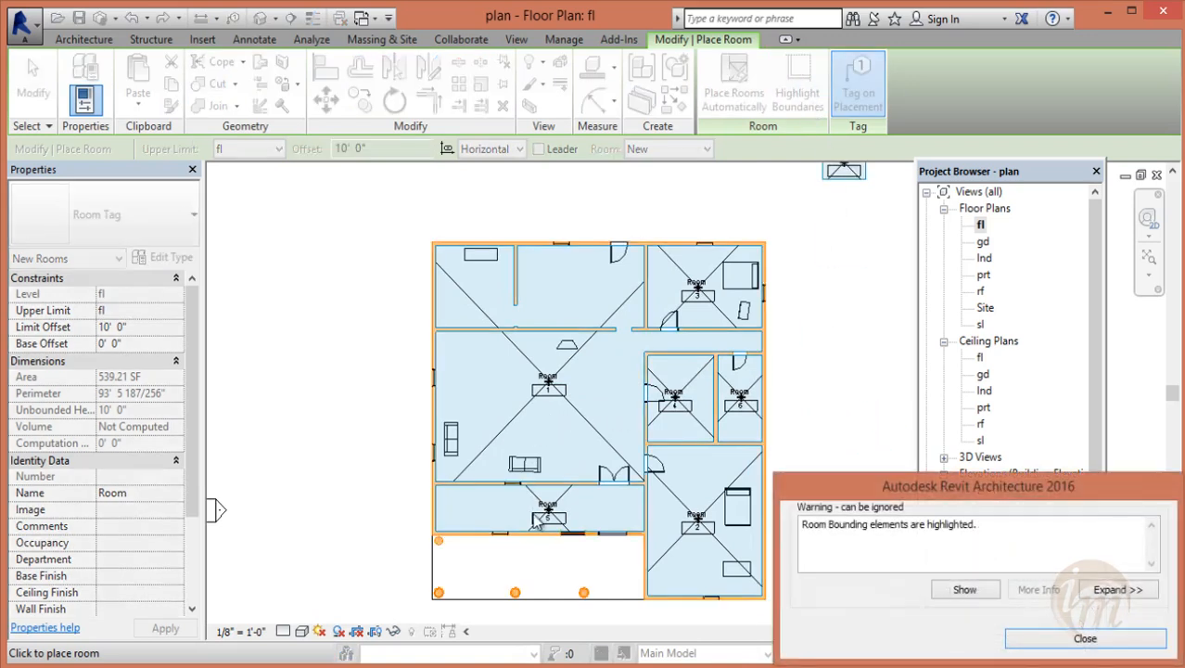
key("Escape")
key("Escape")
- Delete the room tags of the two small adjoining rooms, numbers 4 and 6, keeping the rooms themselves
scroll(550, 448, "up", 1)
middle_click_drag(560, 406, 535, 381)
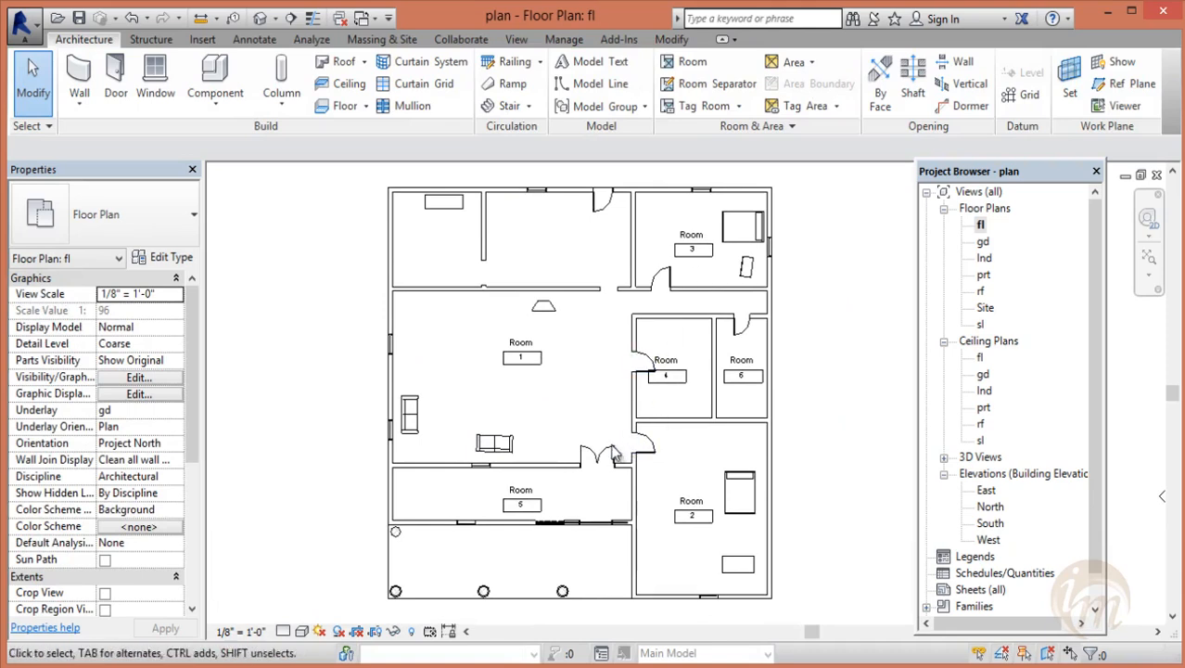
left_click(749, 365)
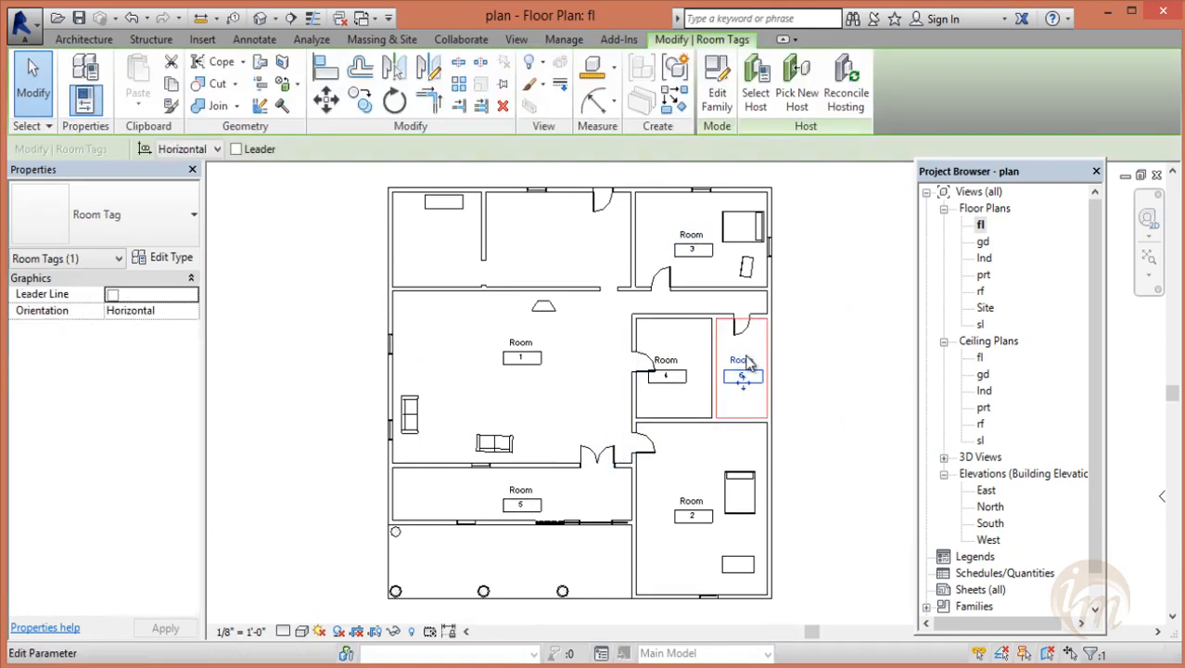
key("Delete")
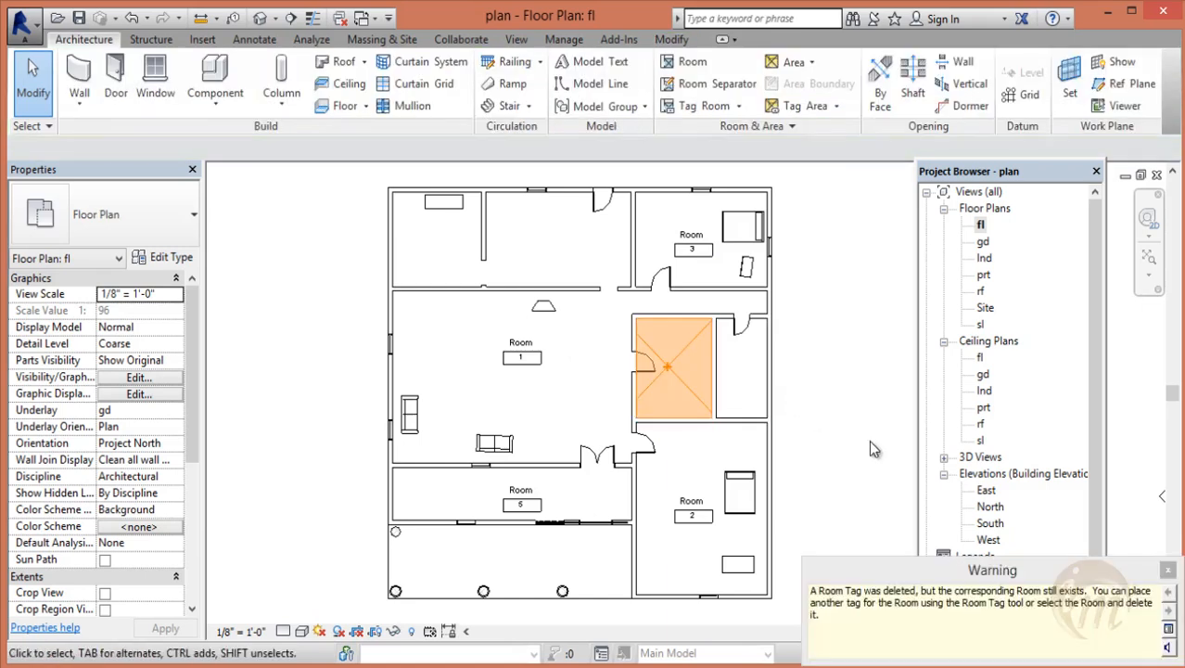
left_click(871, 437)
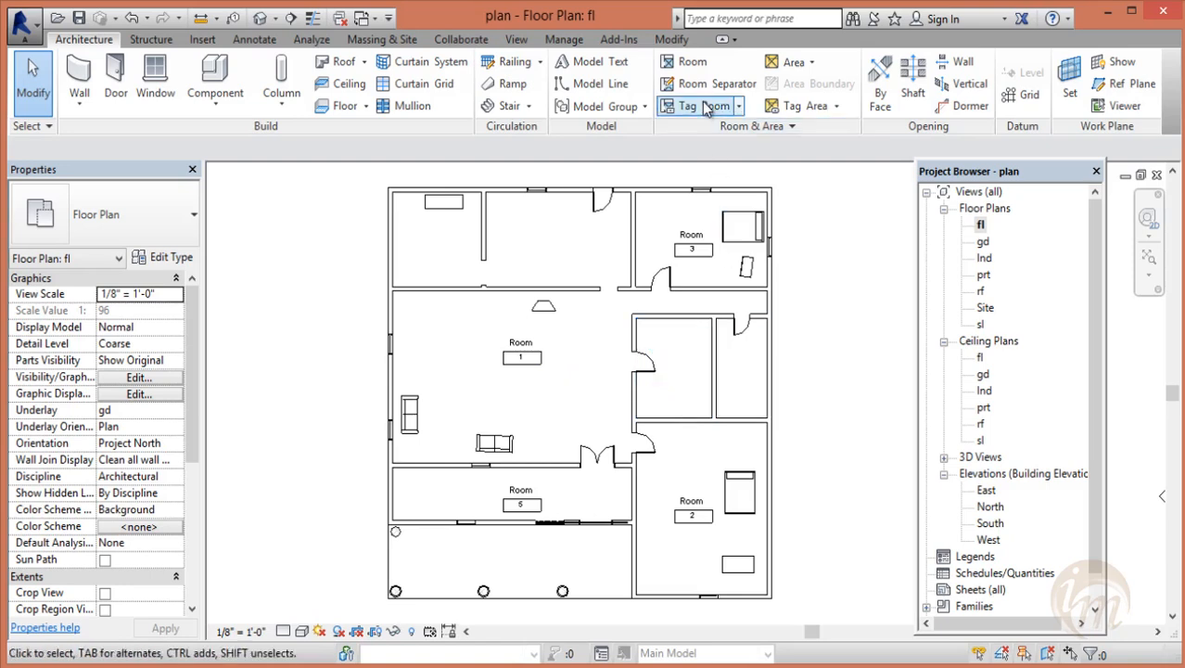
- Tag the two untagged small adjoining rooms with the Tag Room tool and end the command
left_click(739, 107)
left_click(726, 138)
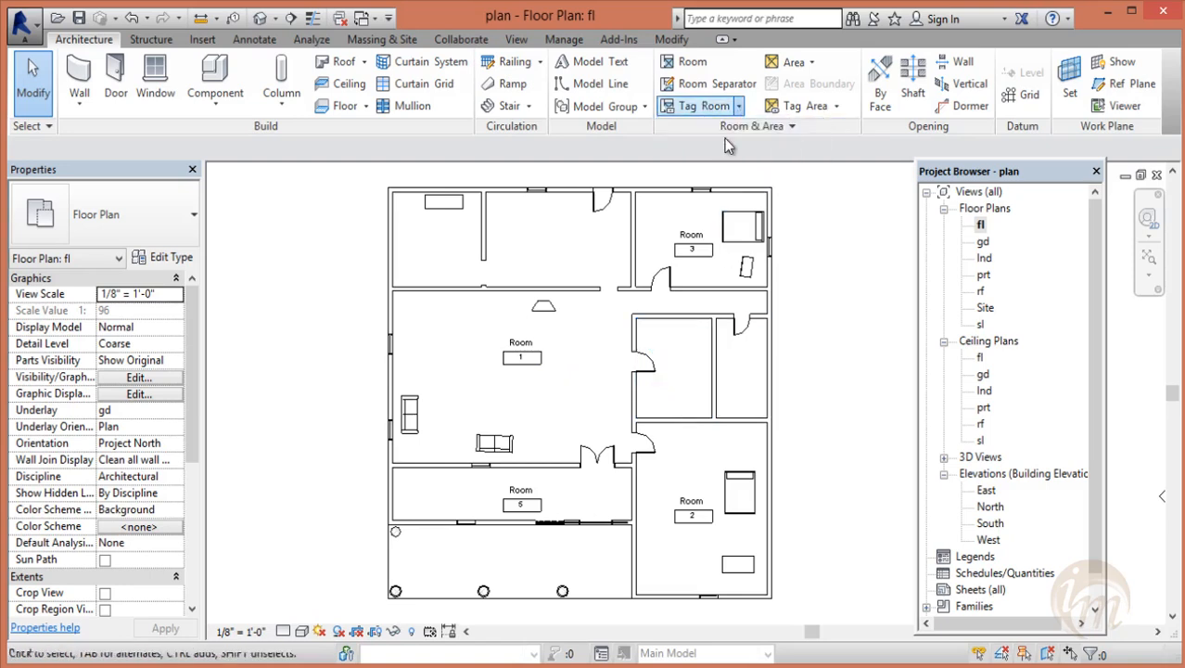
left_click(670, 368)
left_click(733, 371)
key("Escape")
key("Escape")
- Delete the room tags of the two furnished bedrooms, numbers 2 and 3
scroll(518, 523, "up", 1)
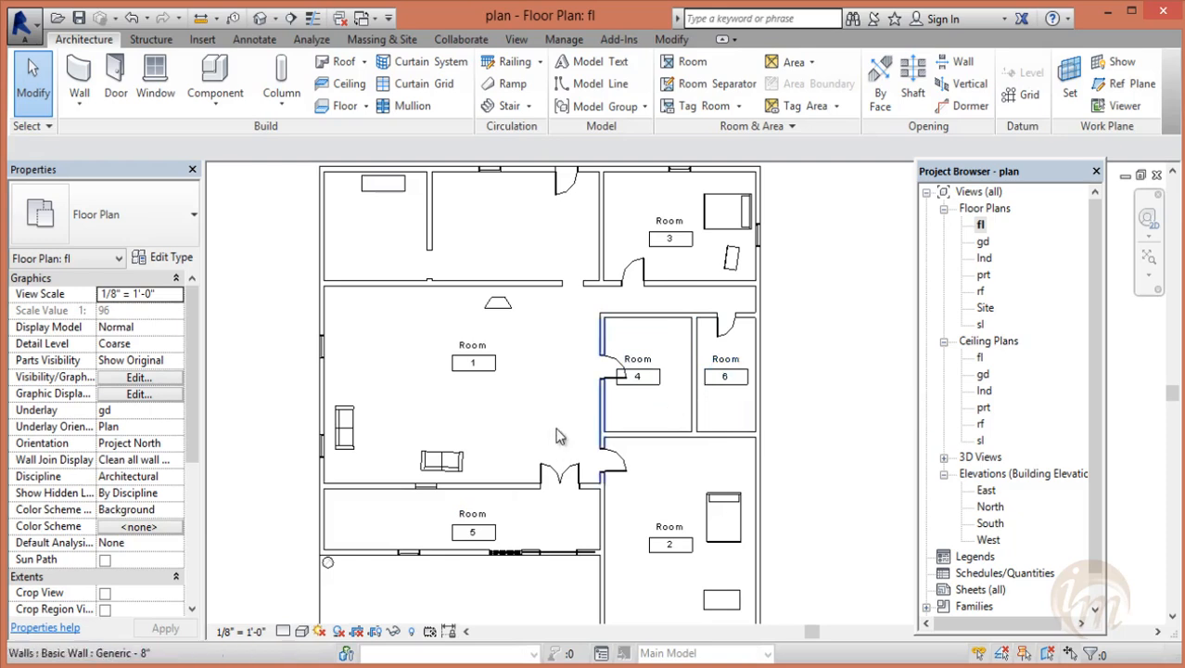
left_click(654, 552)
key("Delete")
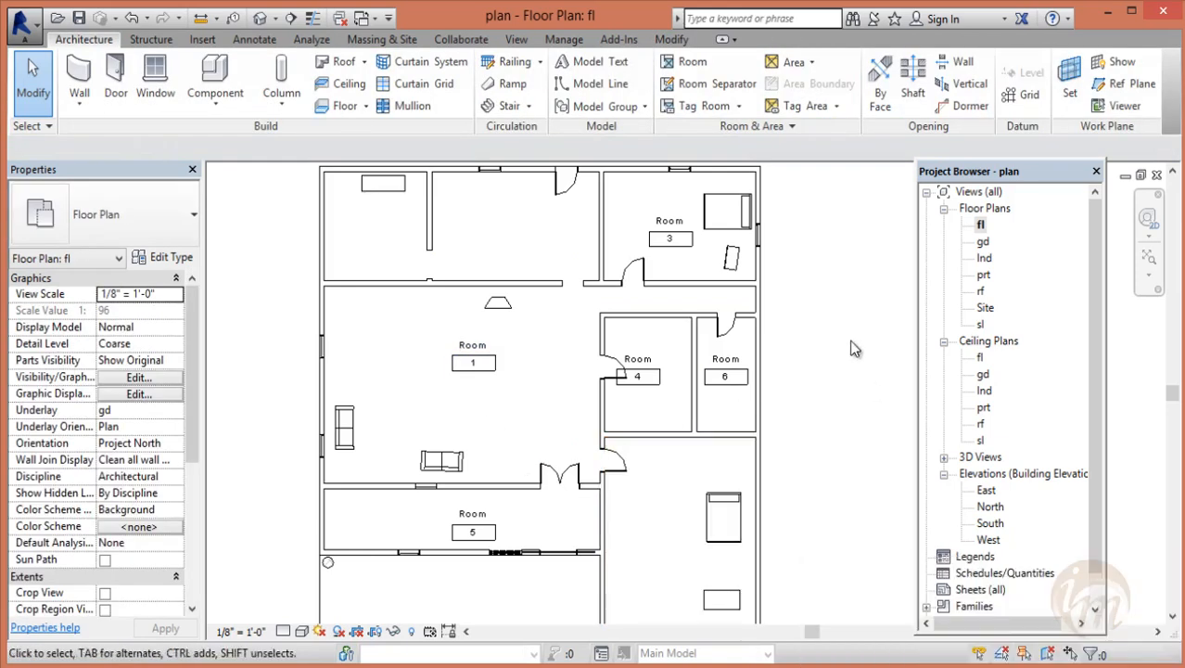
left_click(669, 239)
key("Delete")
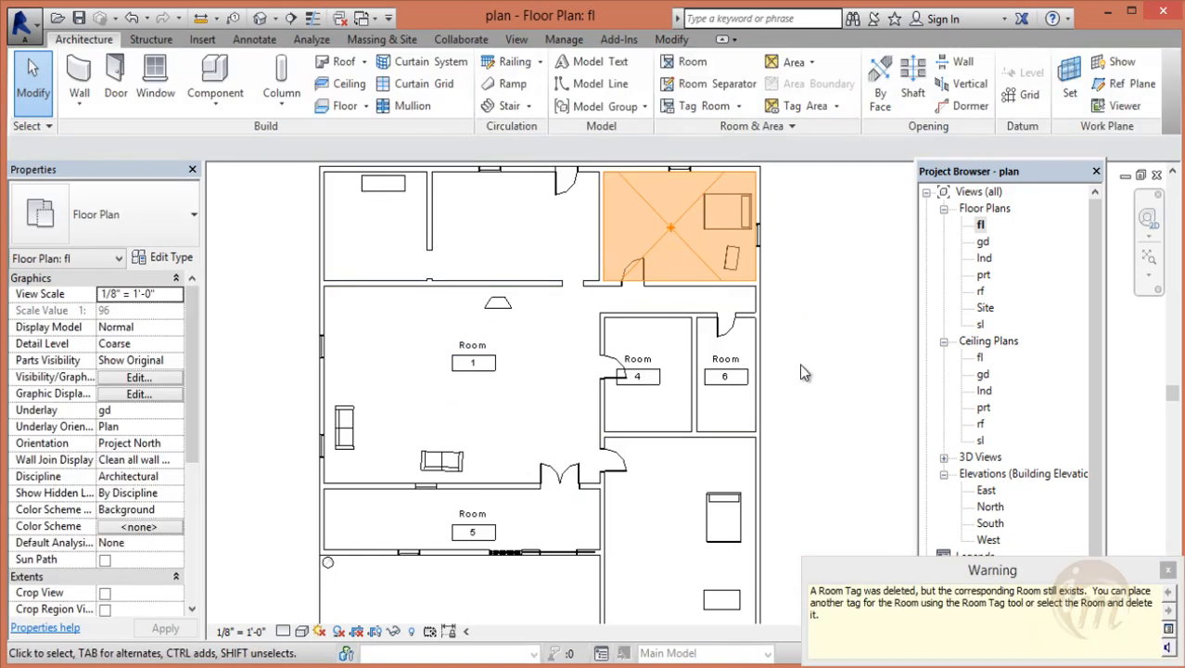
- Tag the two untagged furnished bedrooms with the Tag Room tool and end the command
left_click(694, 105)
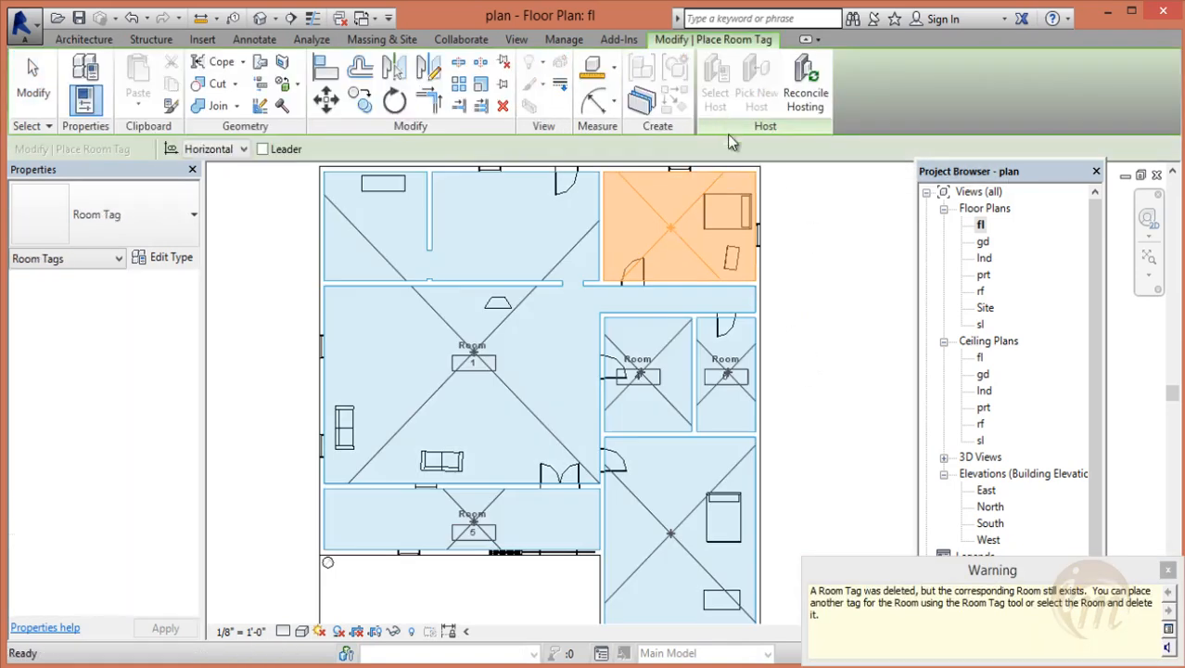
left_click(674, 229)
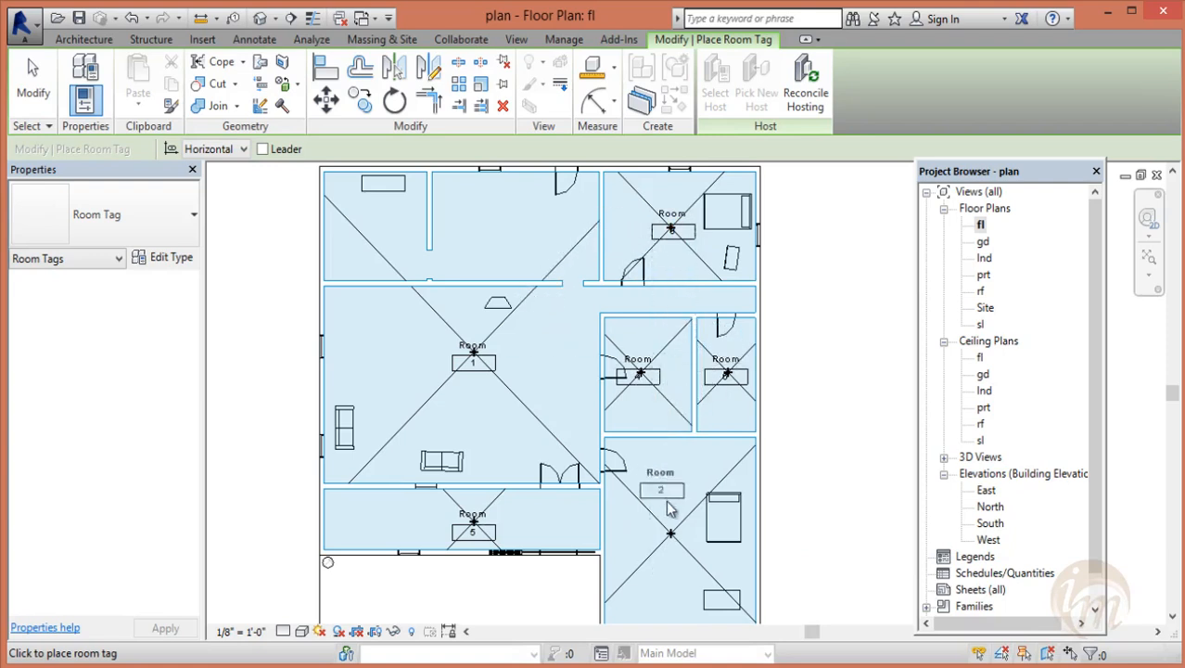
left_click(670, 536)
key("Escape")
key("Escape")
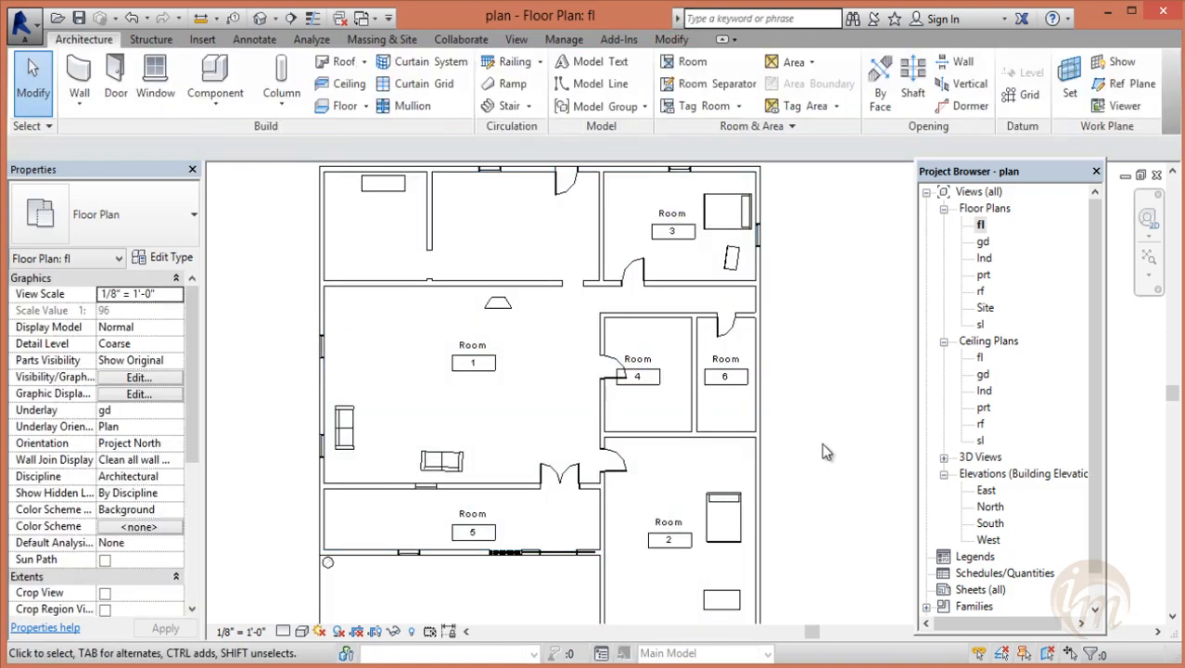
- Rename the large room, number 1, as "Hall" through its room tag
middle_click_drag(667, 413, 707, 410)
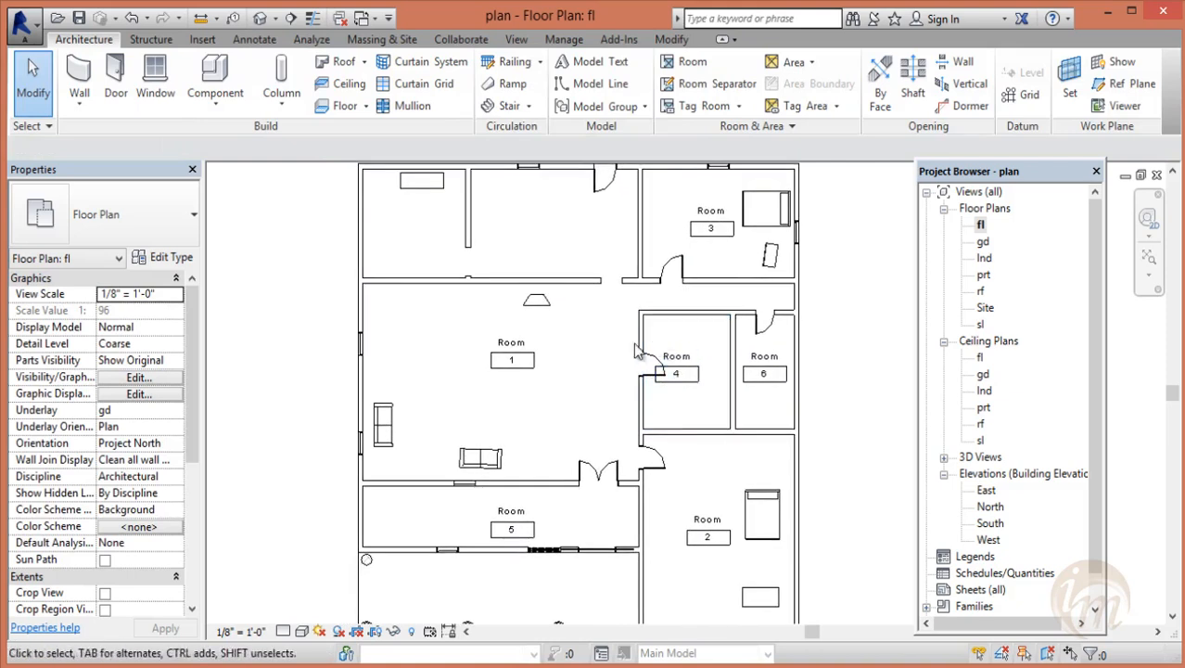
left_click(511, 345)
left_click(511, 339)
type("Ha")
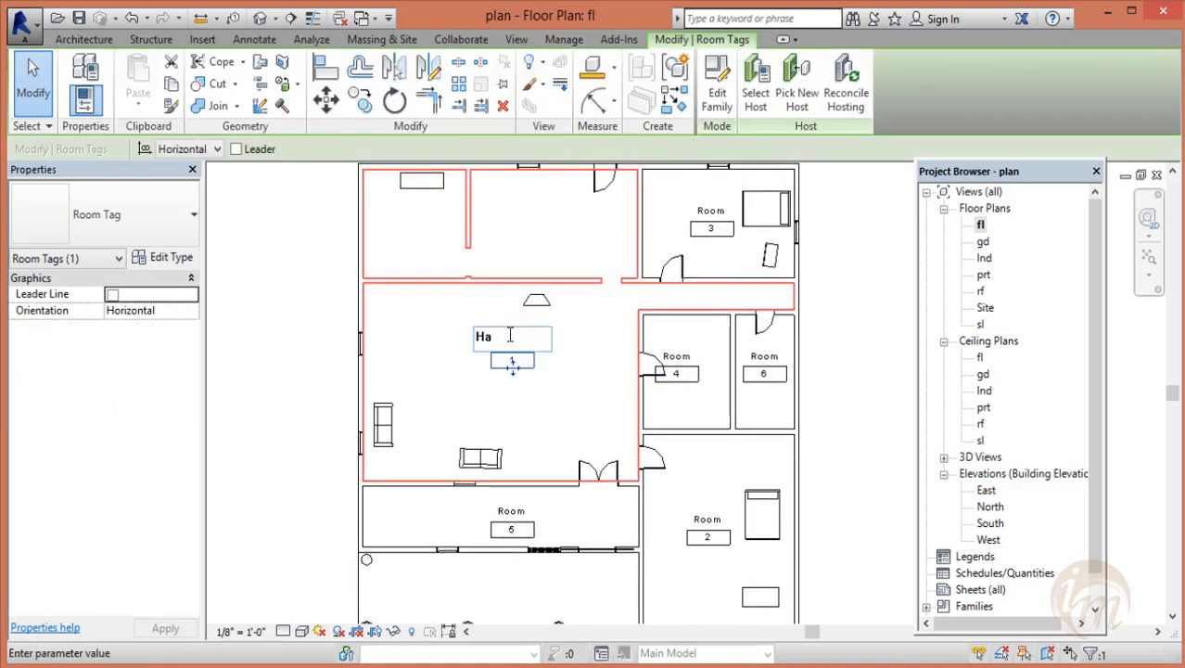
type("ll")
key("Return")
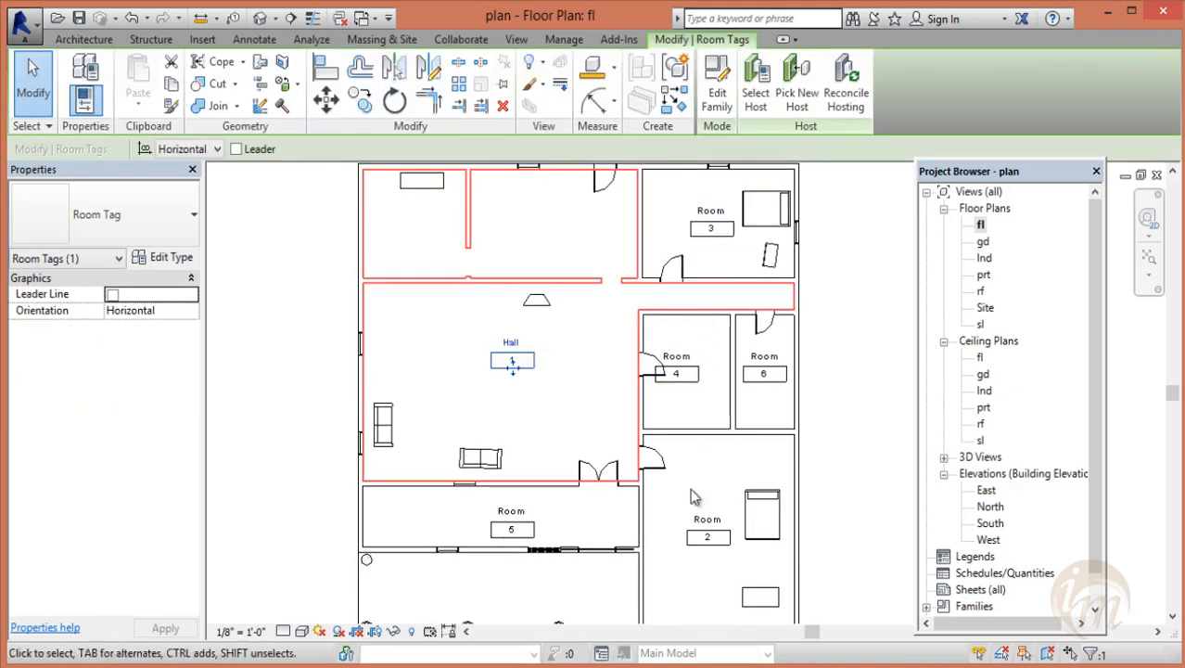
- Rename the large furnished bedroom, number 2, as "Bed Room" through its room tag
left_click(710, 527)
left_click(708, 520)
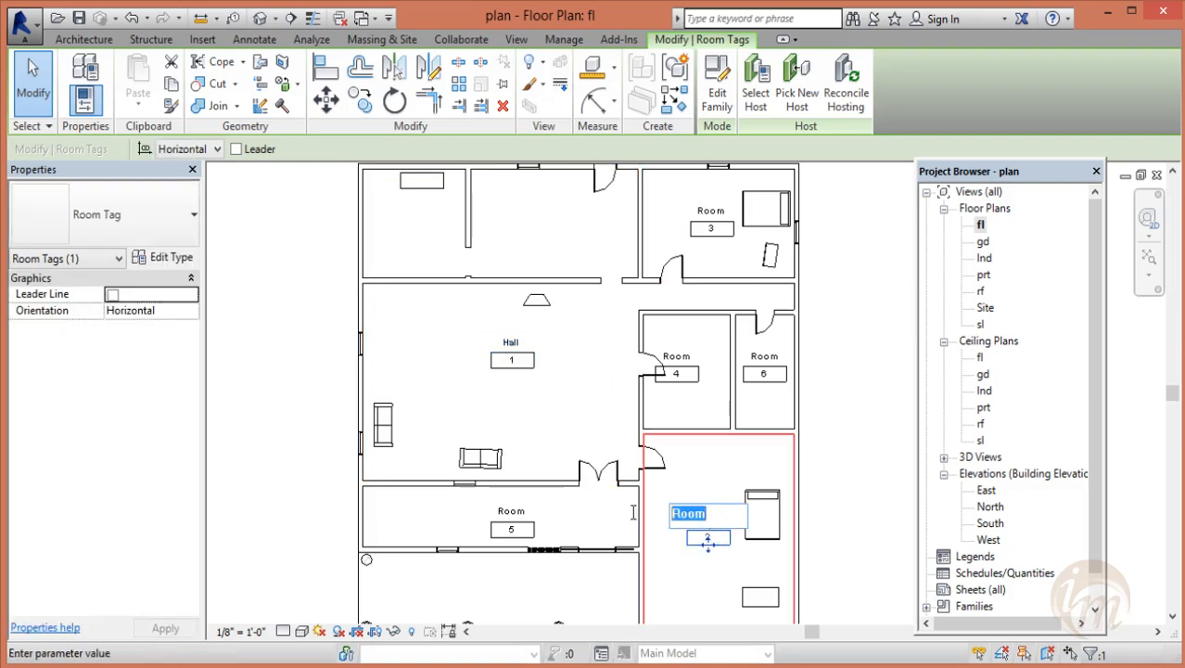
type("Bed ")
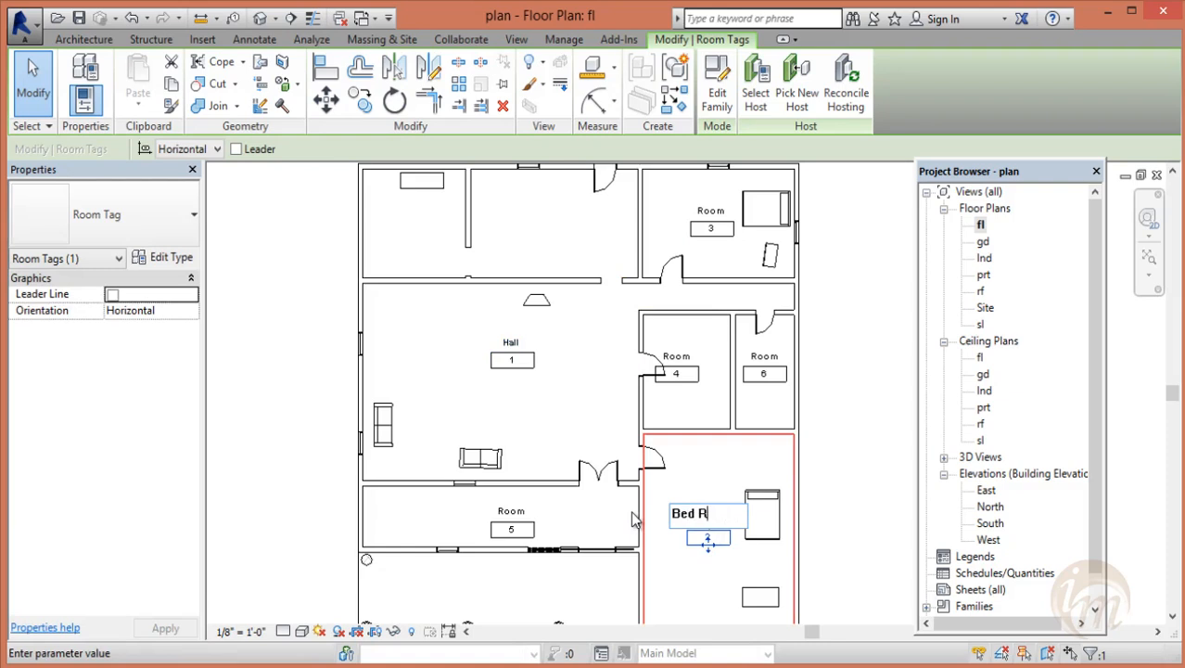
type("Room")
key("Return")
- Rename the smaller furnished bedroom, number 3, as "Bed room 2" through its room tag
left_click(722, 237)
left_click(712, 211)
type("Bed r")
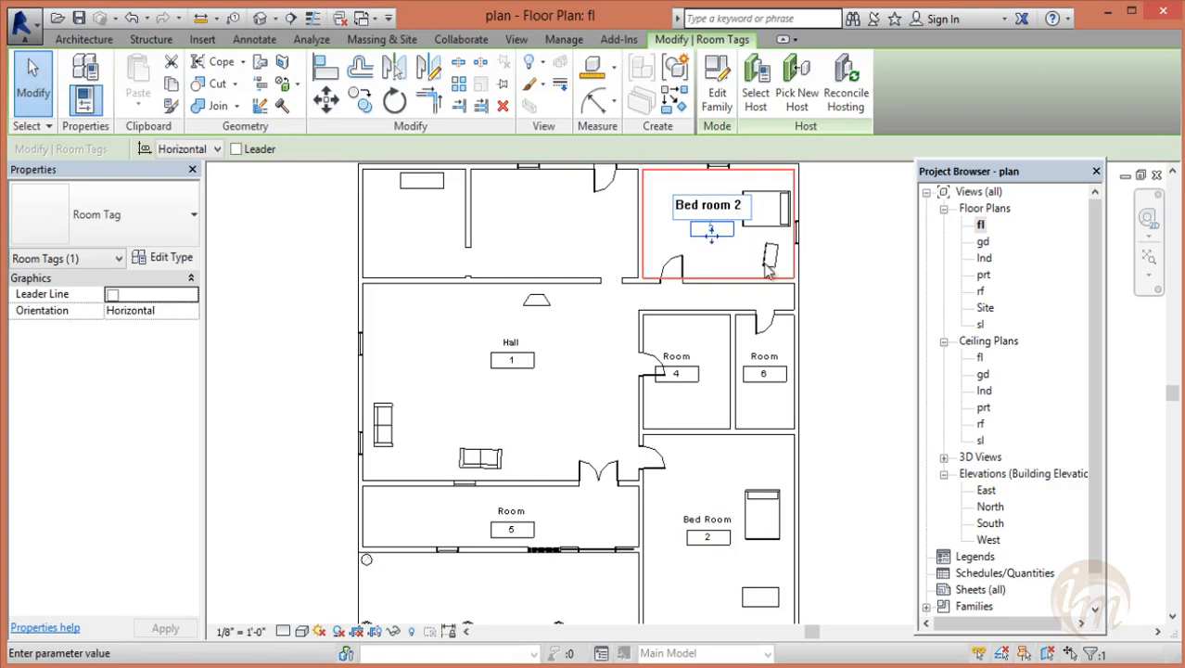
key("Return")
- Rename small room number 4 as "pooja room" and the long narrow room number 5 as "waiting hall"
left_click(683, 369)
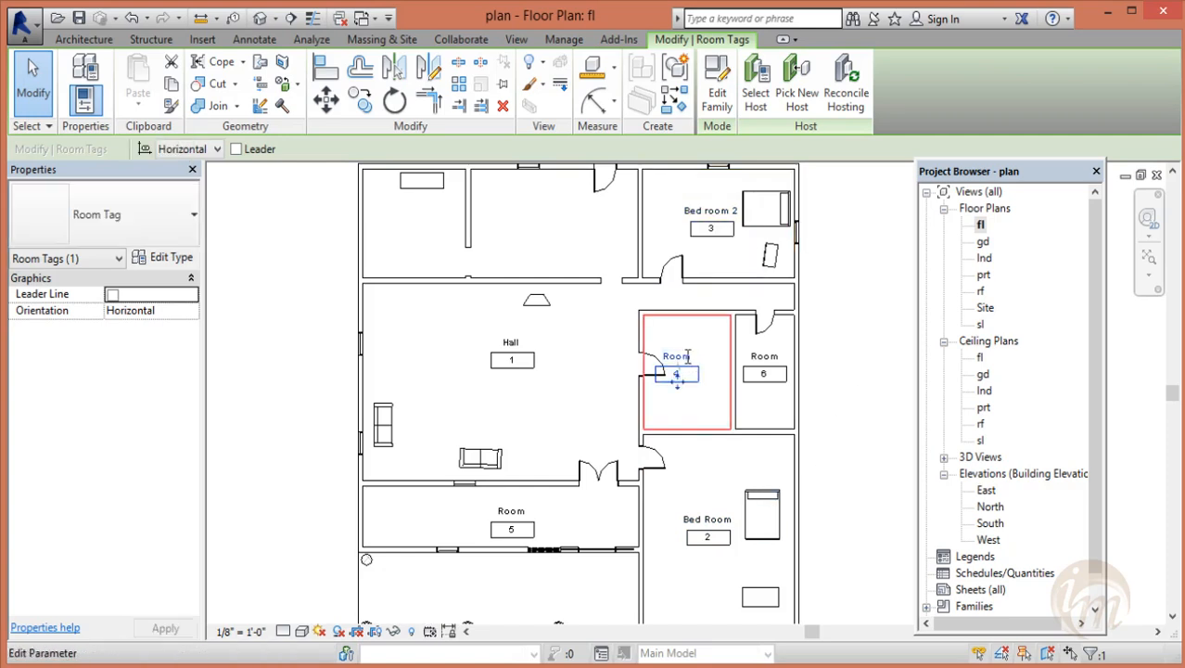
left_click(687, 355)
type("pooja r")
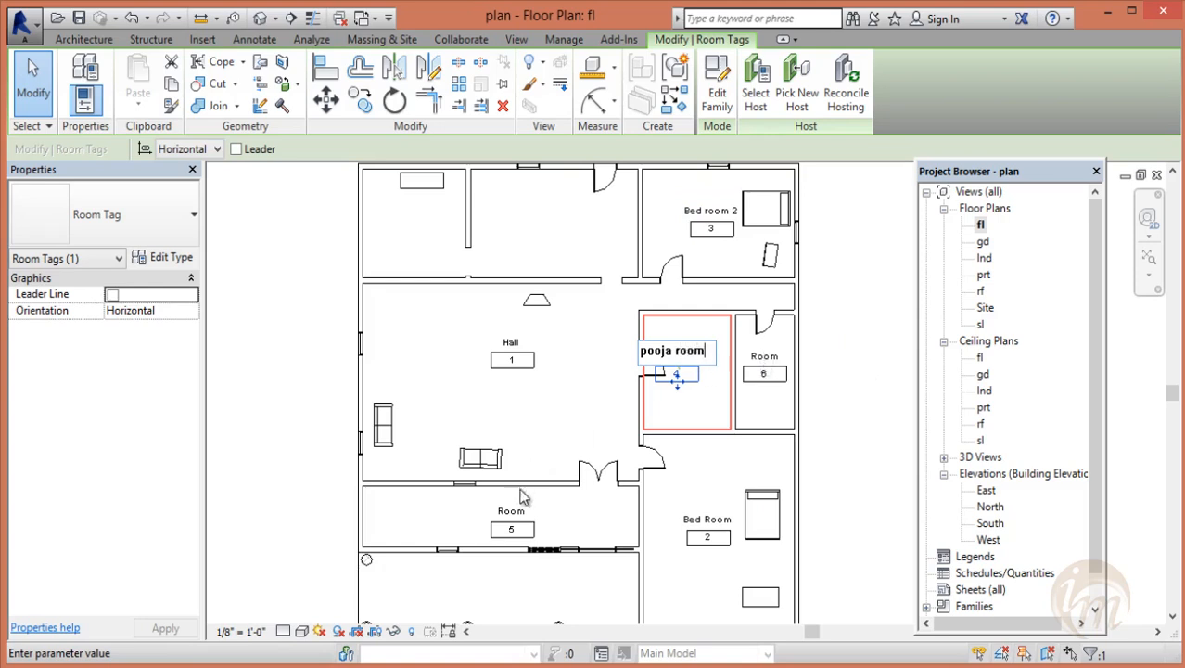
left_click(517, 509)
type("waiting")
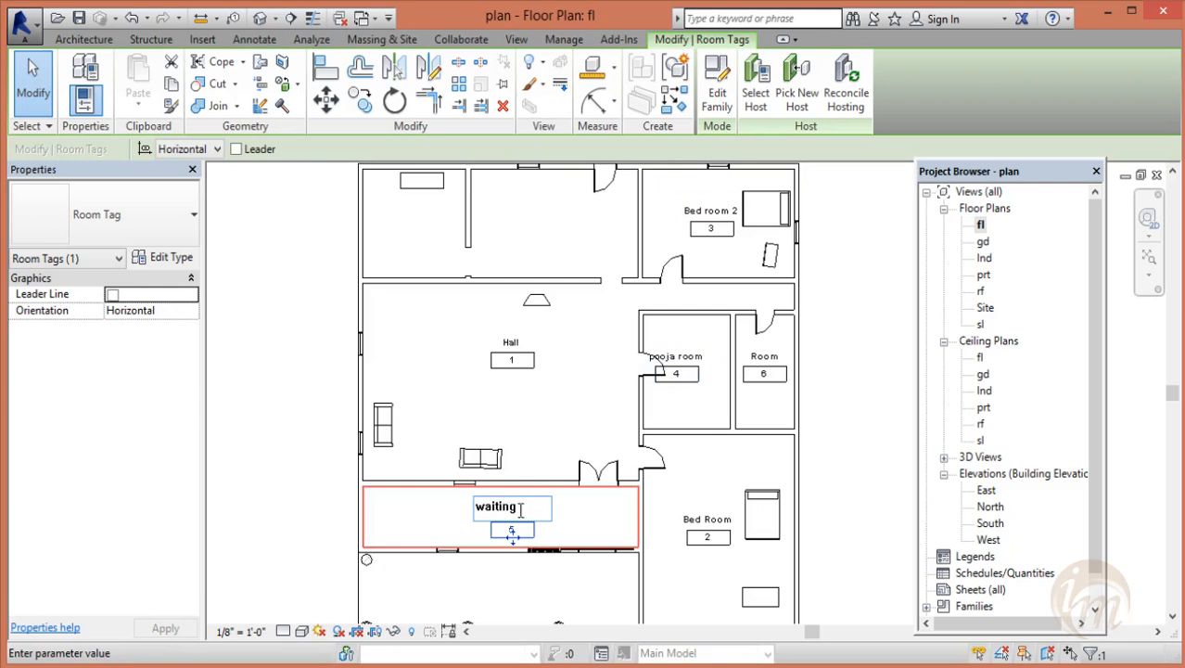
left_click(697, 592)
left_click(707, 525)
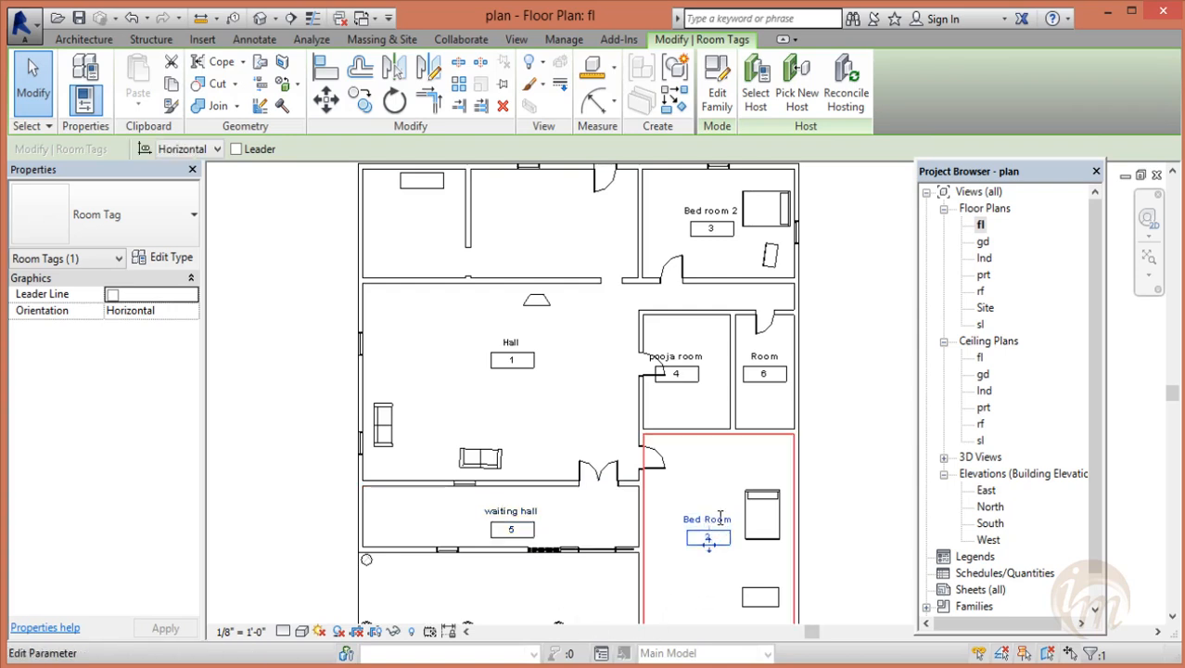
left_click(716, 521)
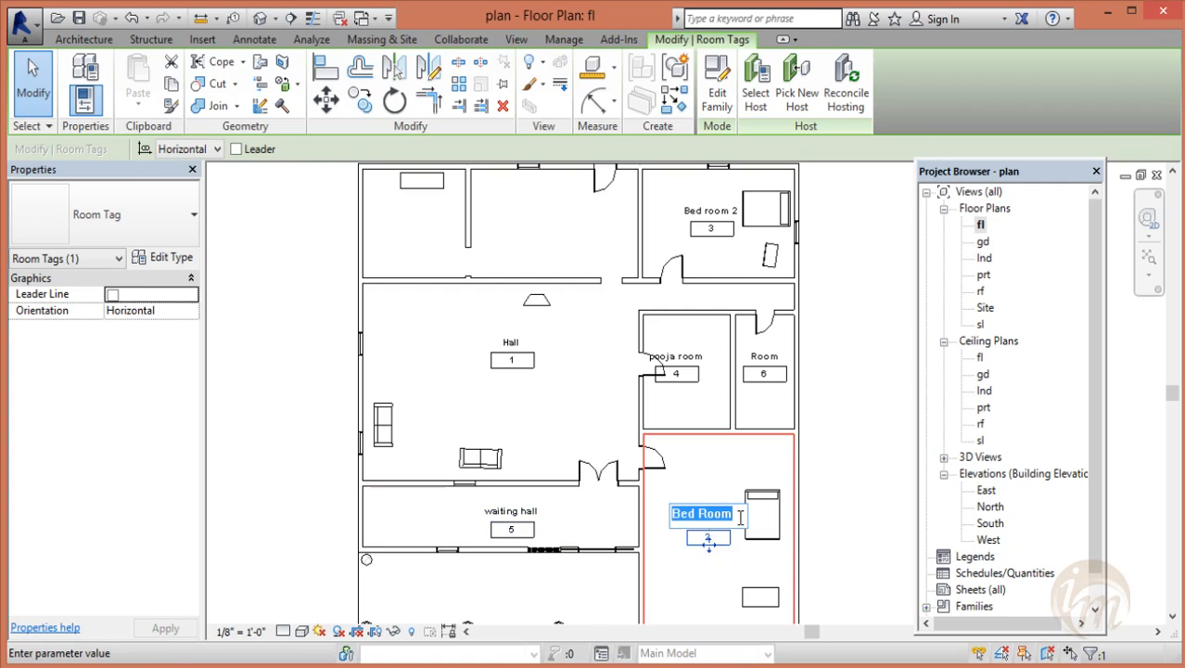
left_click(741, 522)
- Rename the small narrow room, number 6, as "toilet" through its tag and clear the selection
left_click(764, 373)
left_click(769, 352)
type("toilet")
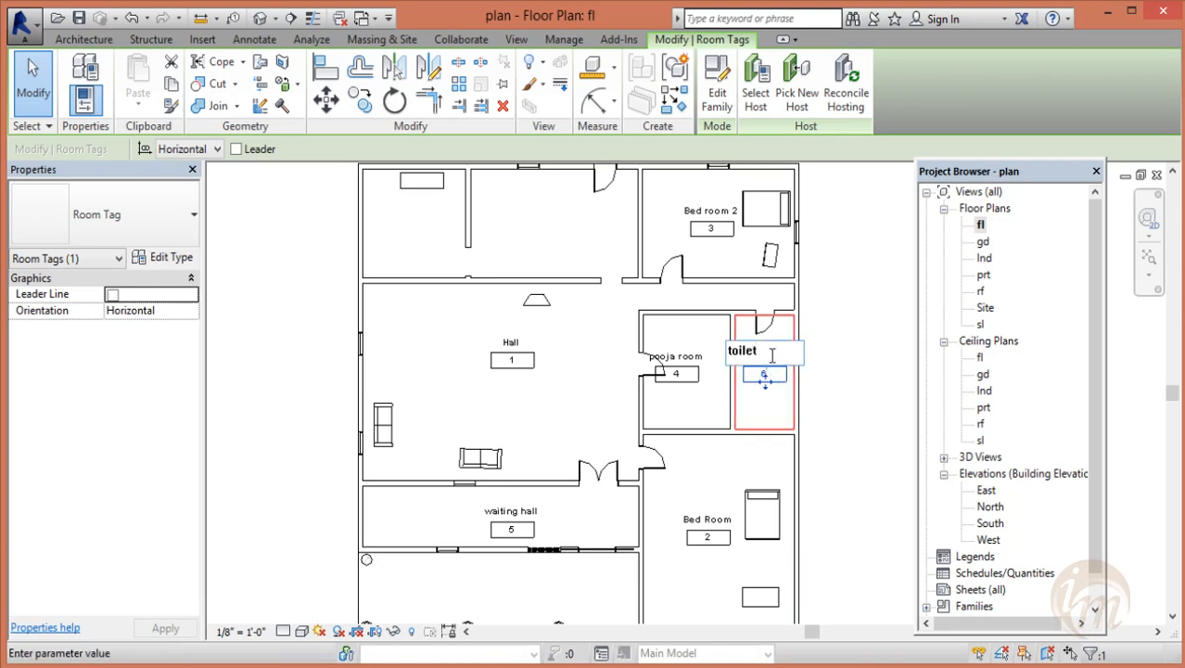
left_click(849, 525)
left_click(848, 526)
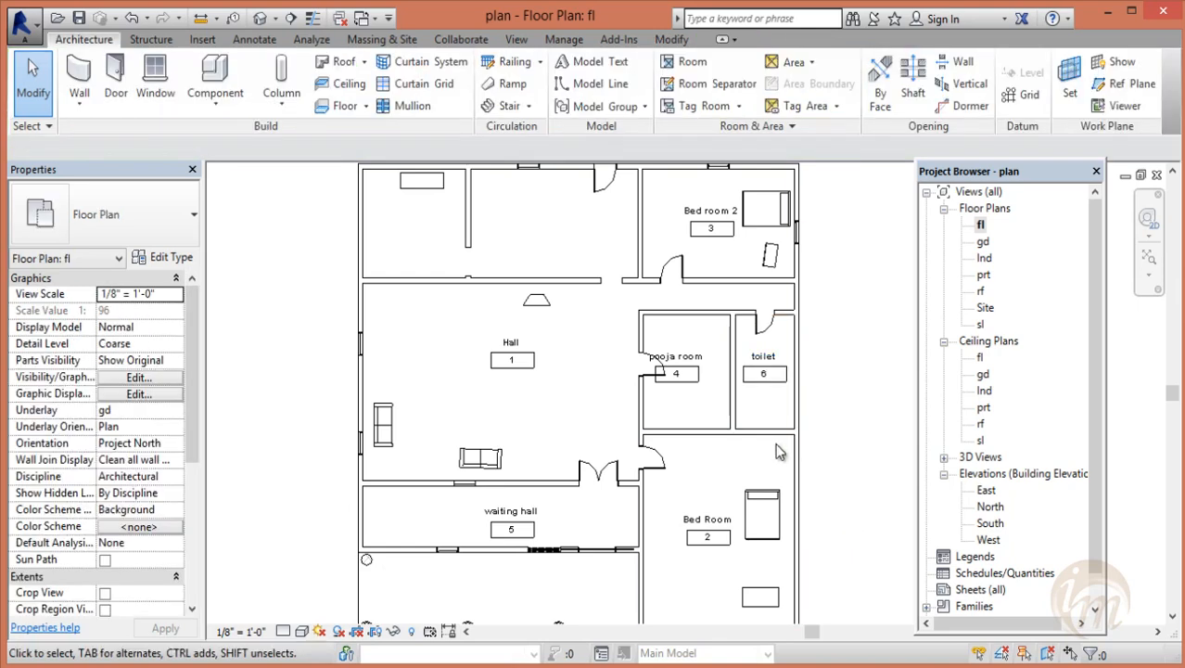
middle_click_drag(716, 461, 694, 478)
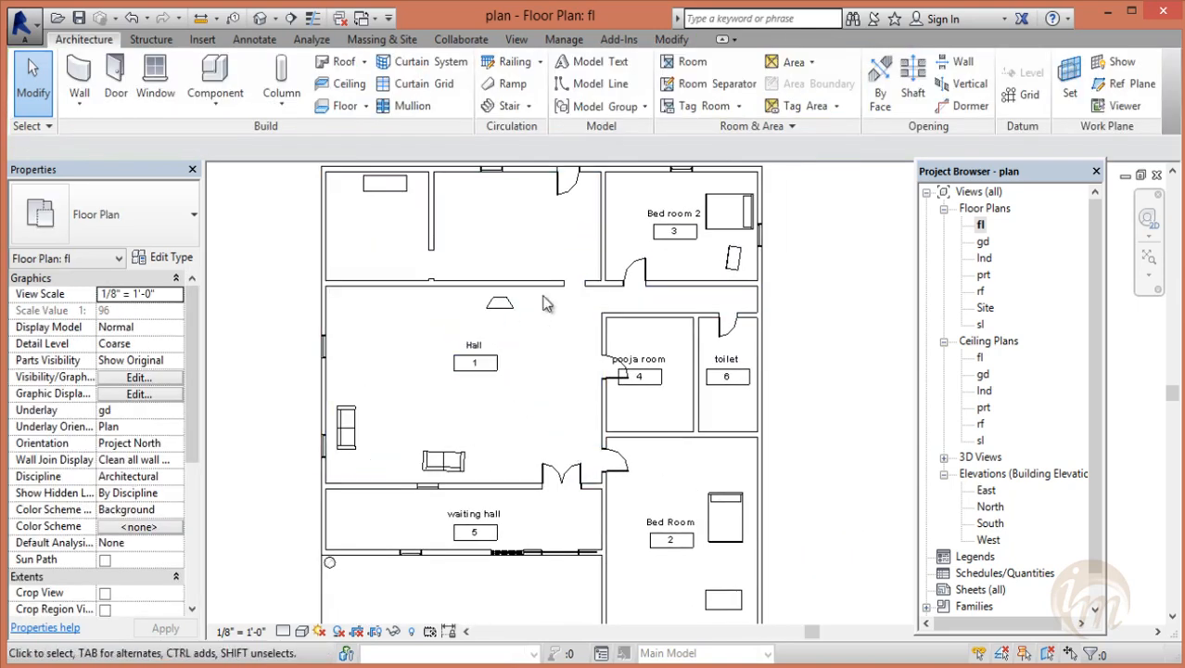
left_click(470, 359)
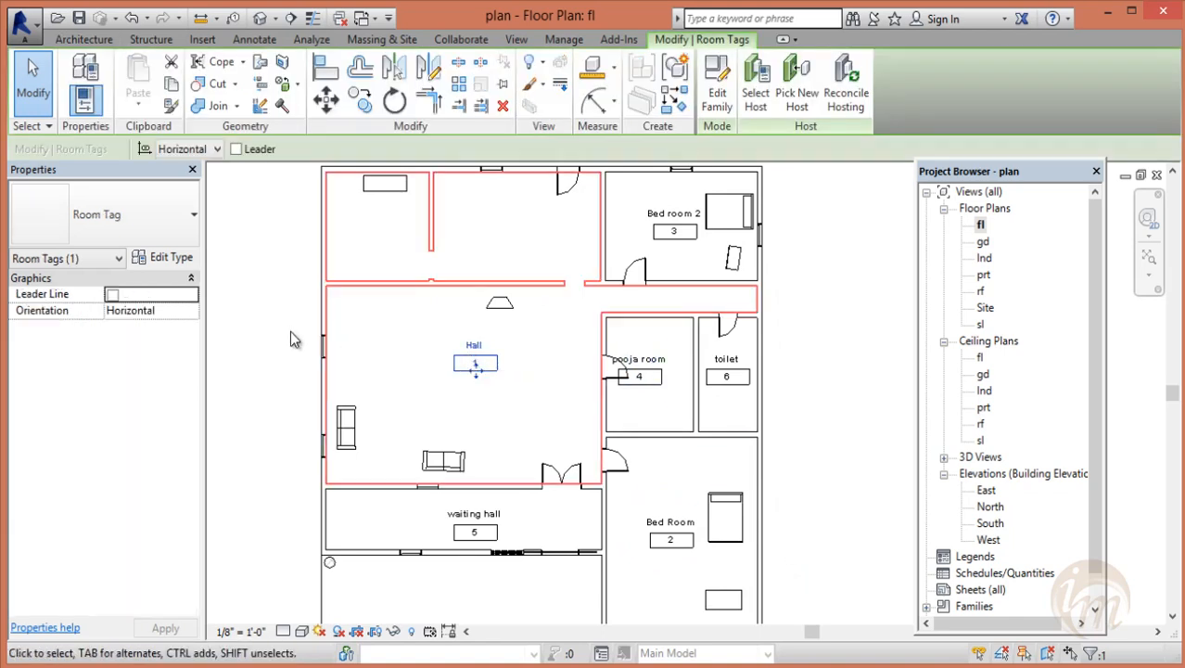
left_click(360, 355)
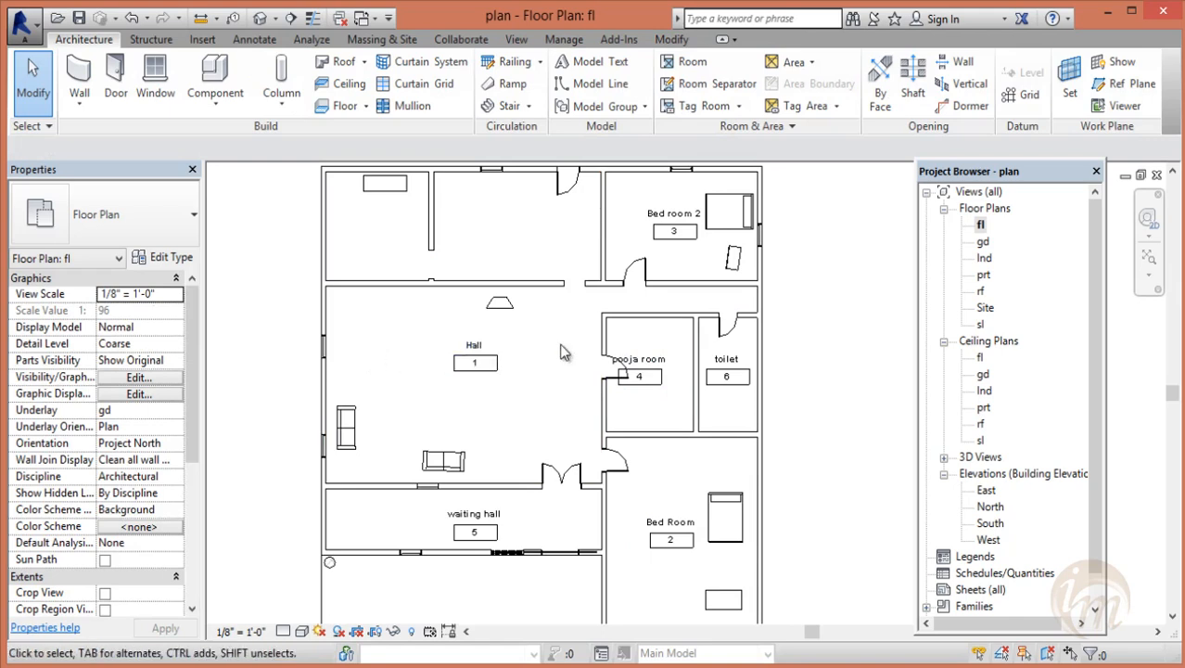
scroll(640, 368, "down", 3)
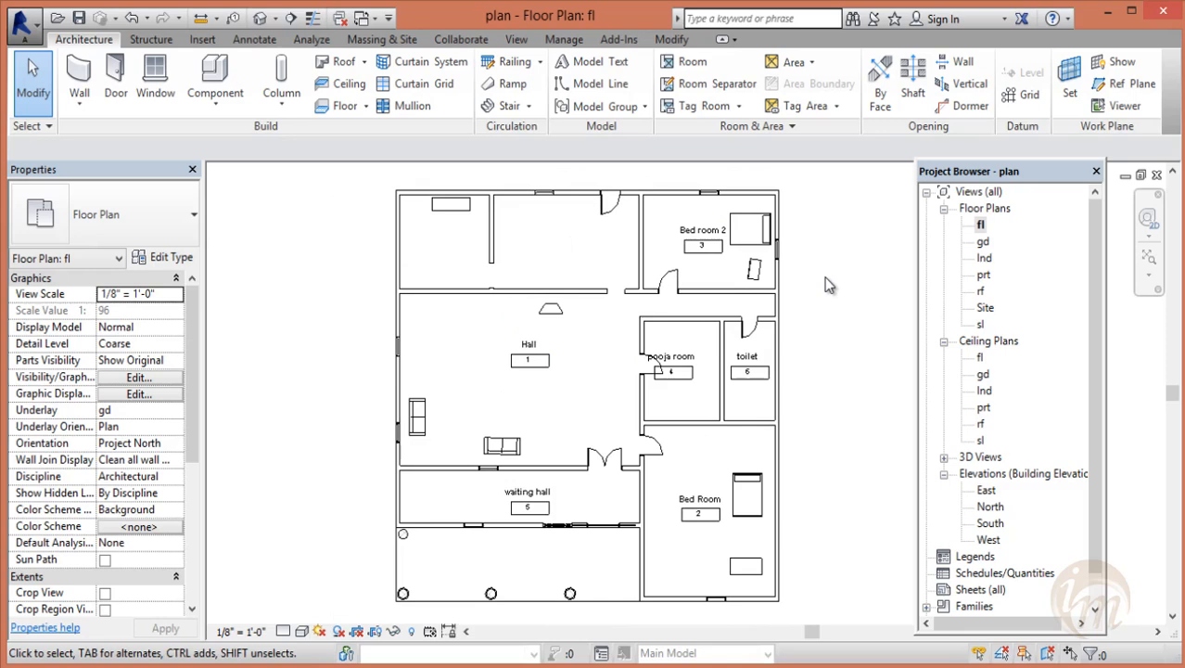
left_click(529, 369)
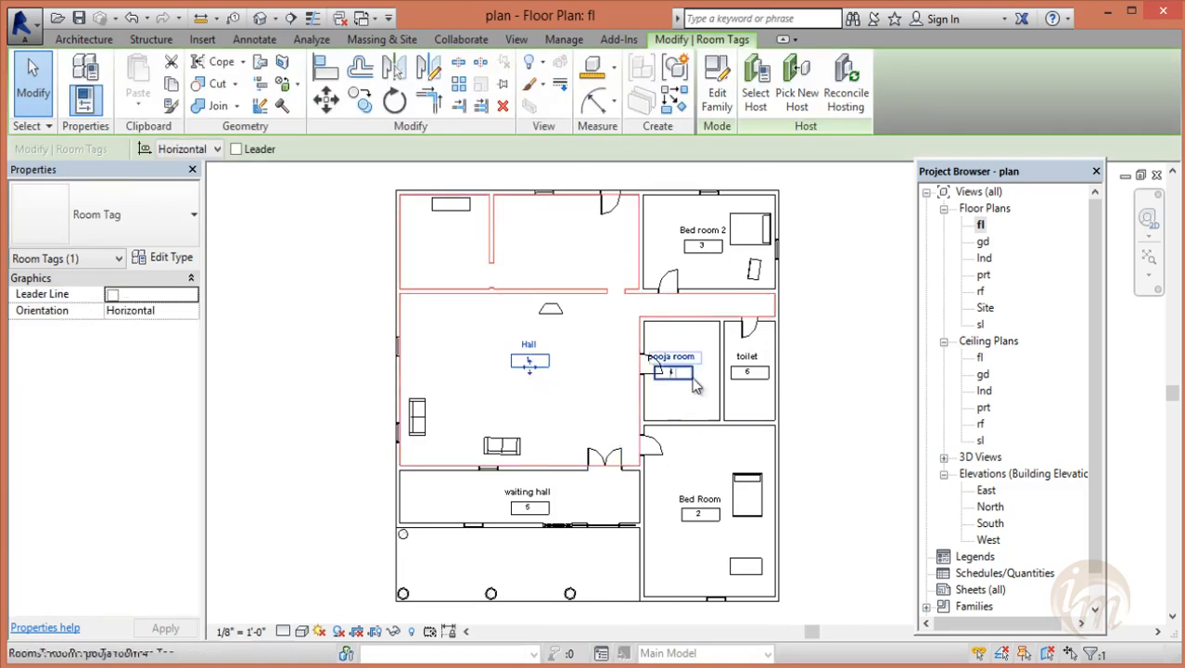
key("Escape")
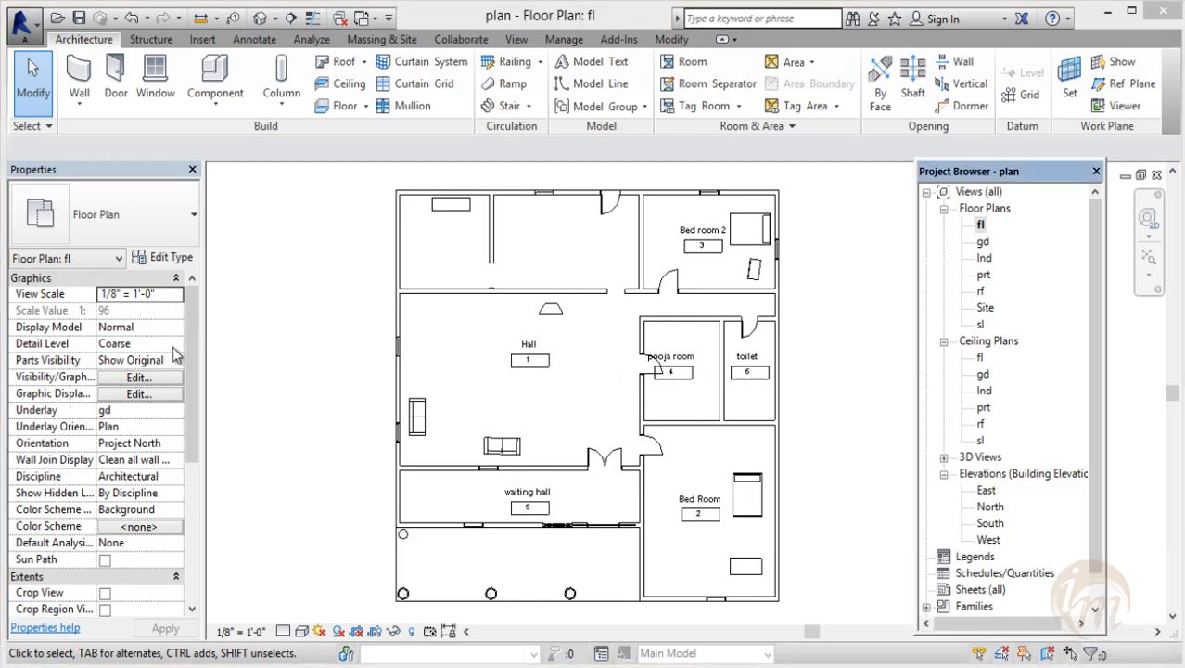
- Open the floor plan view's color scheme settings and choose the Name scheme for the Rooms category, without adding a new entry
left_click_drag(192, 348, 191, 402)
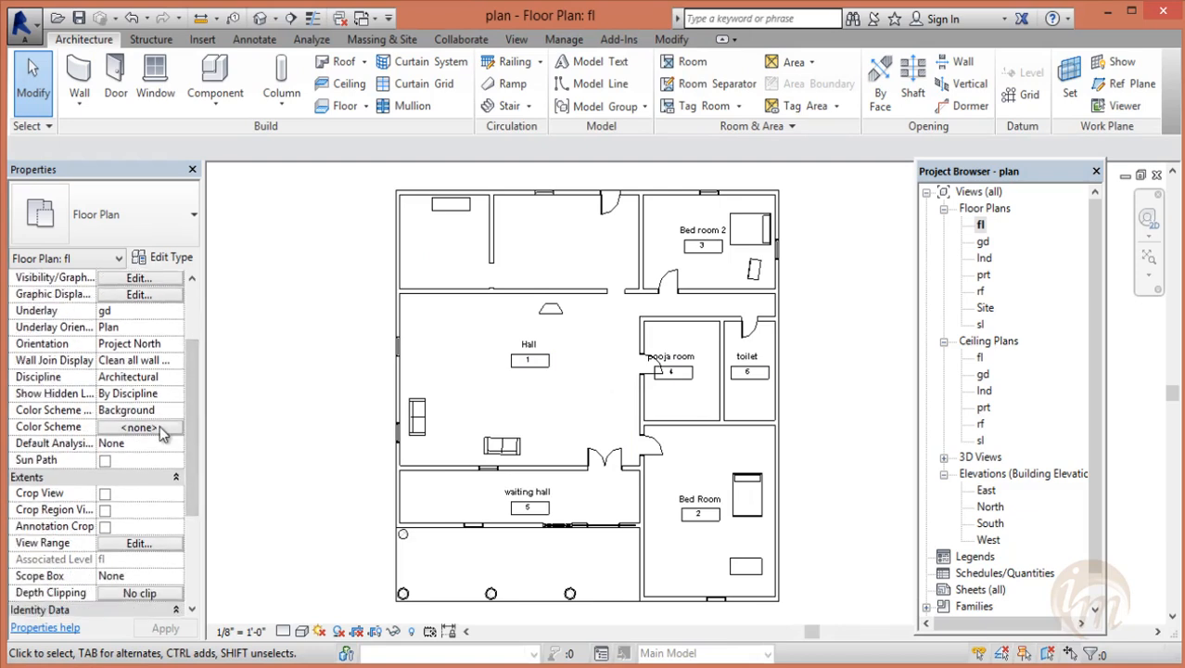
left_click(161, 430)
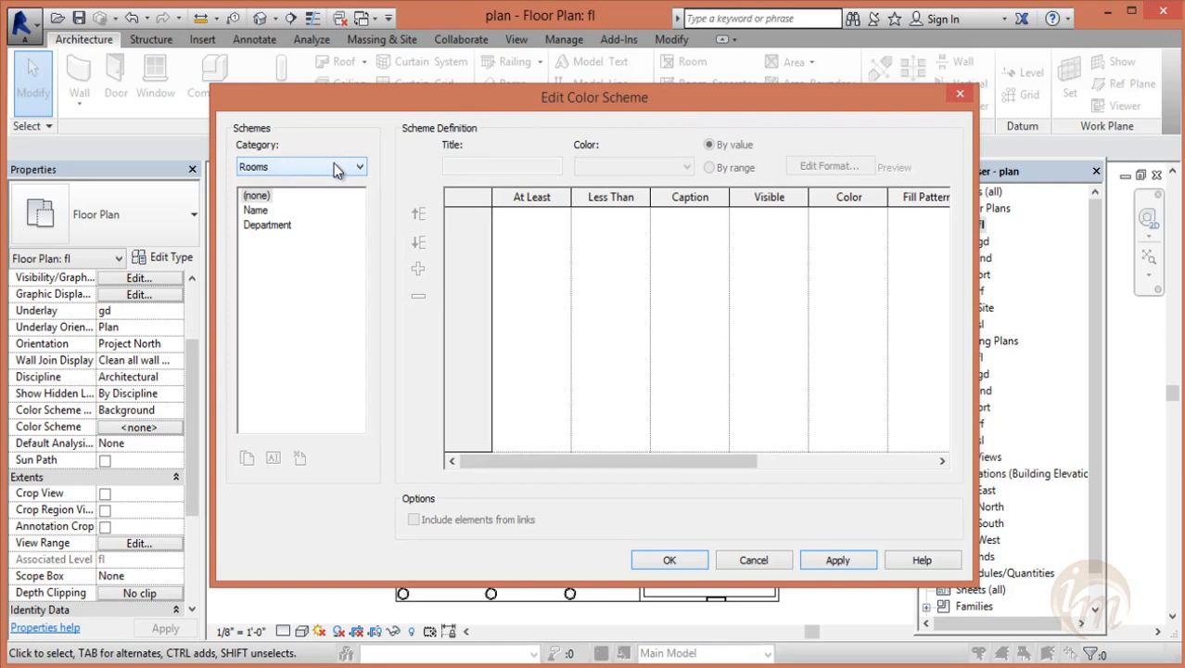
left_click(260, 211)
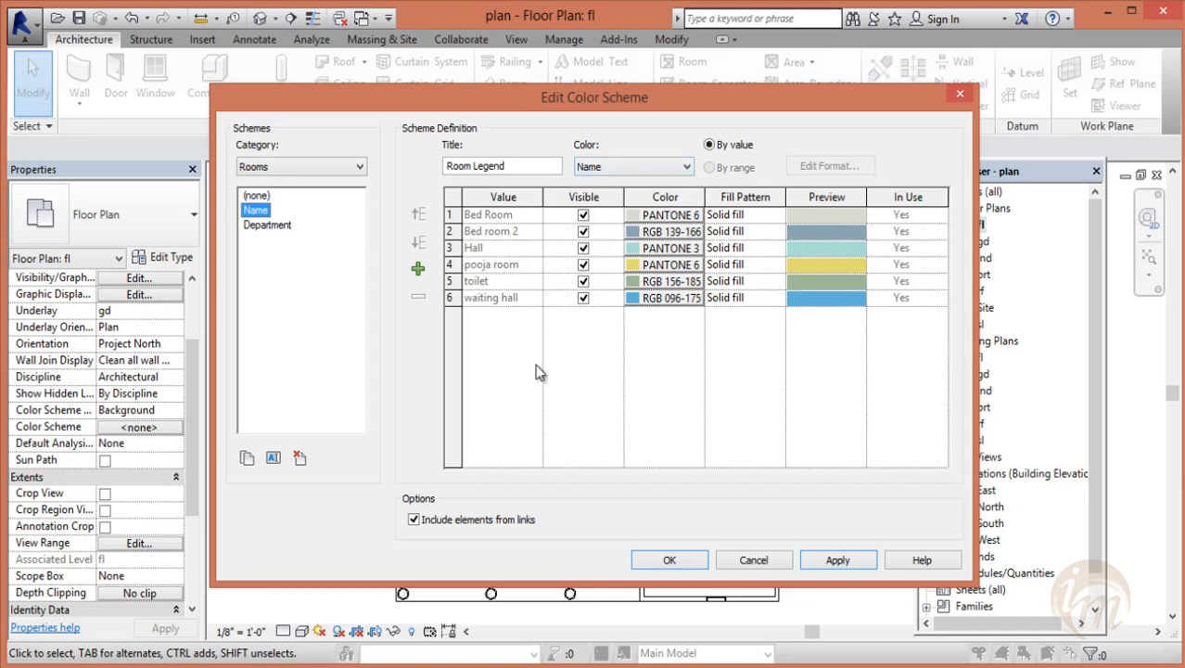
left_click_drag(568, 98, 615, 114)
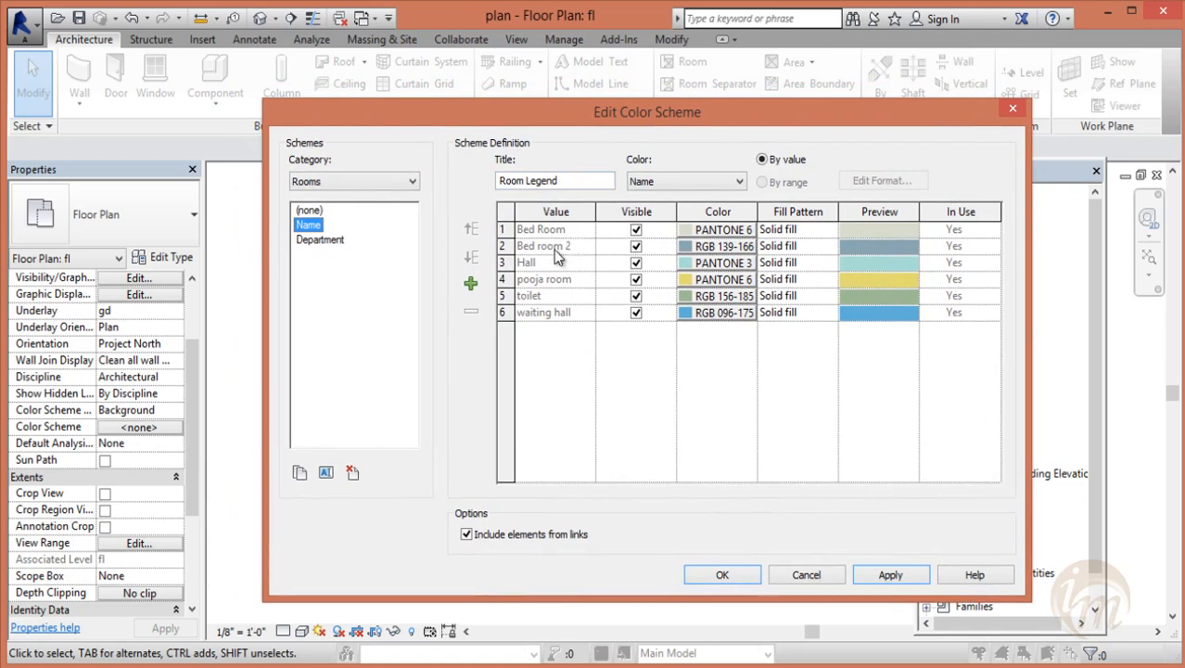
left_click(470, 283)
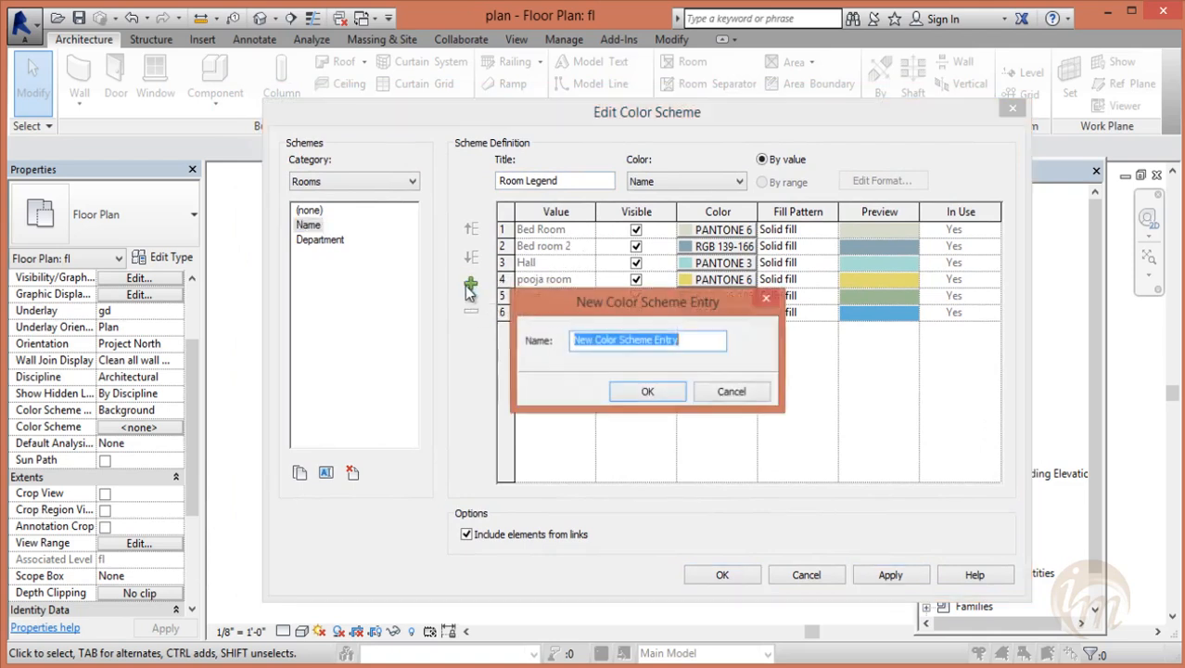
left_click(712, 392)
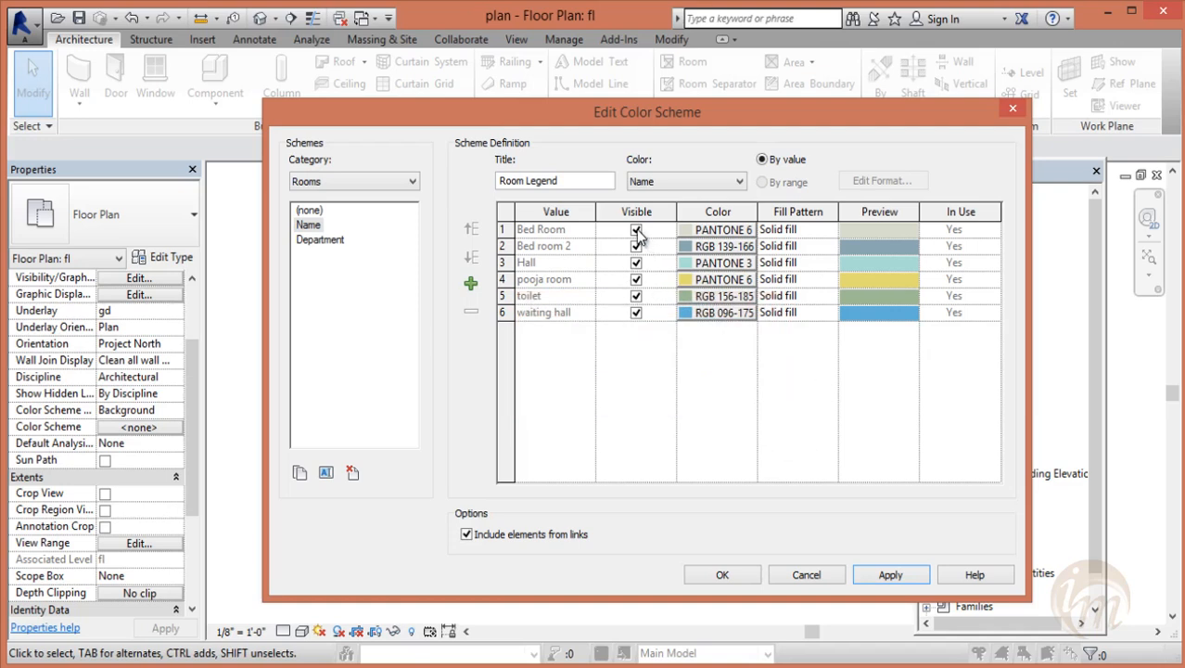
- Browse the fill patterns available for the Bed Room entry of the color scheme
left_click(771, 230)
left_click(829, 230)
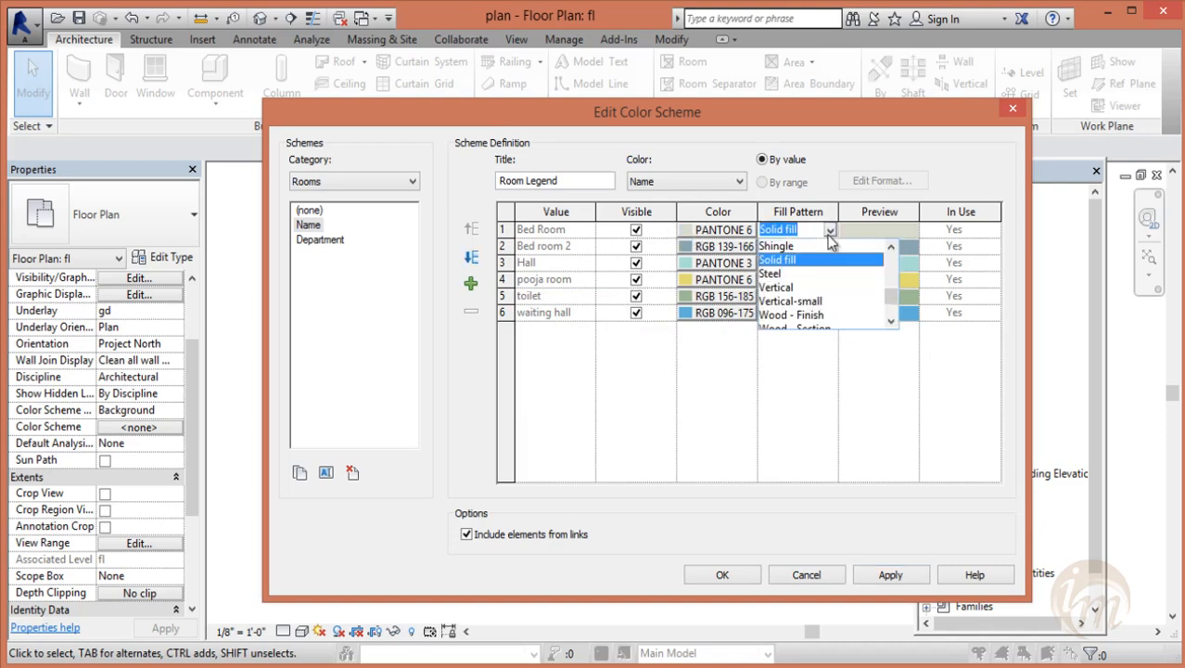
scroll(823, 313, "down", 2)
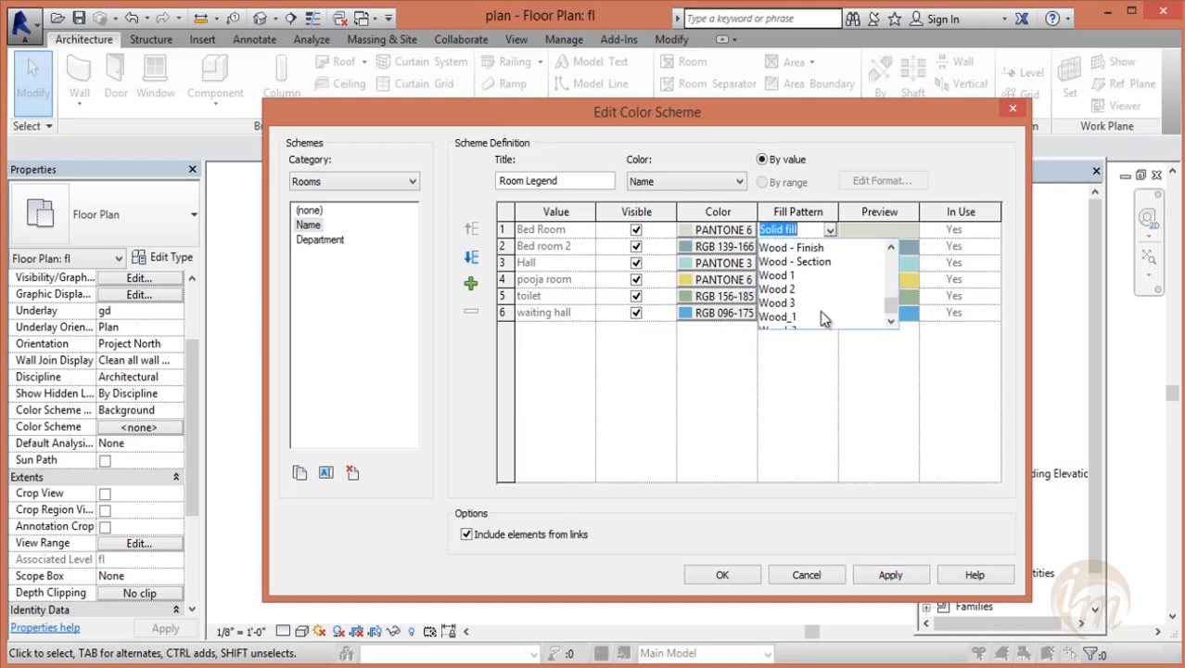
scroll(820, 308, "up", 10)
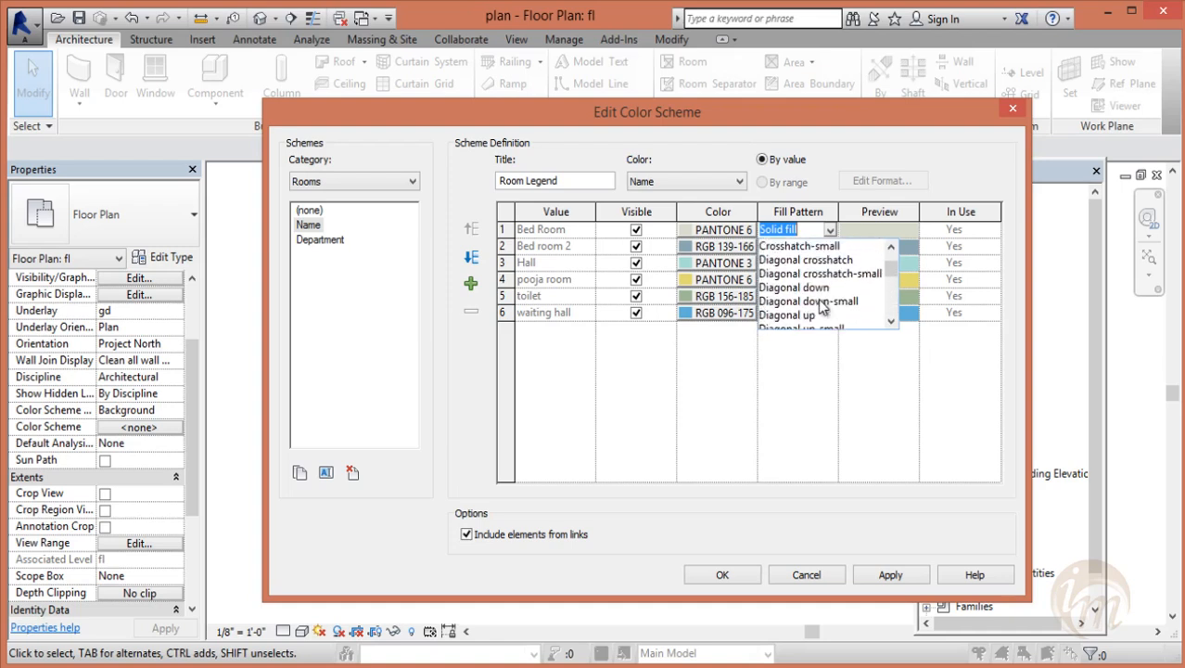
scroll(822, 306, "down", 10)
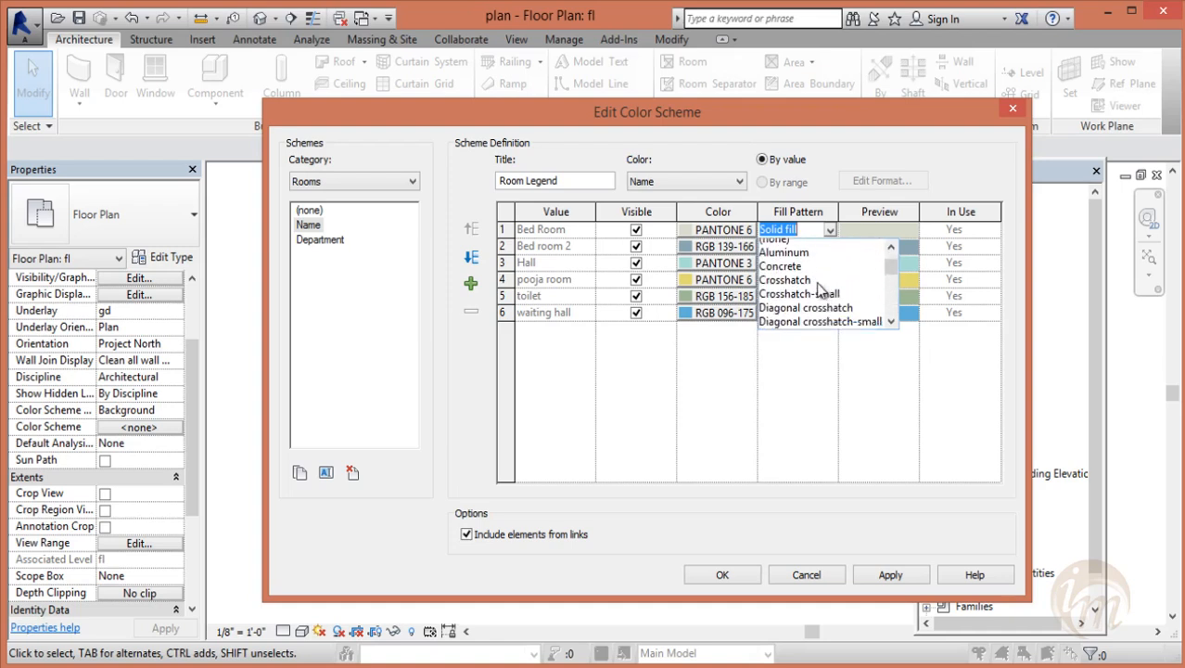
scroll(817, 290, "down", 1)
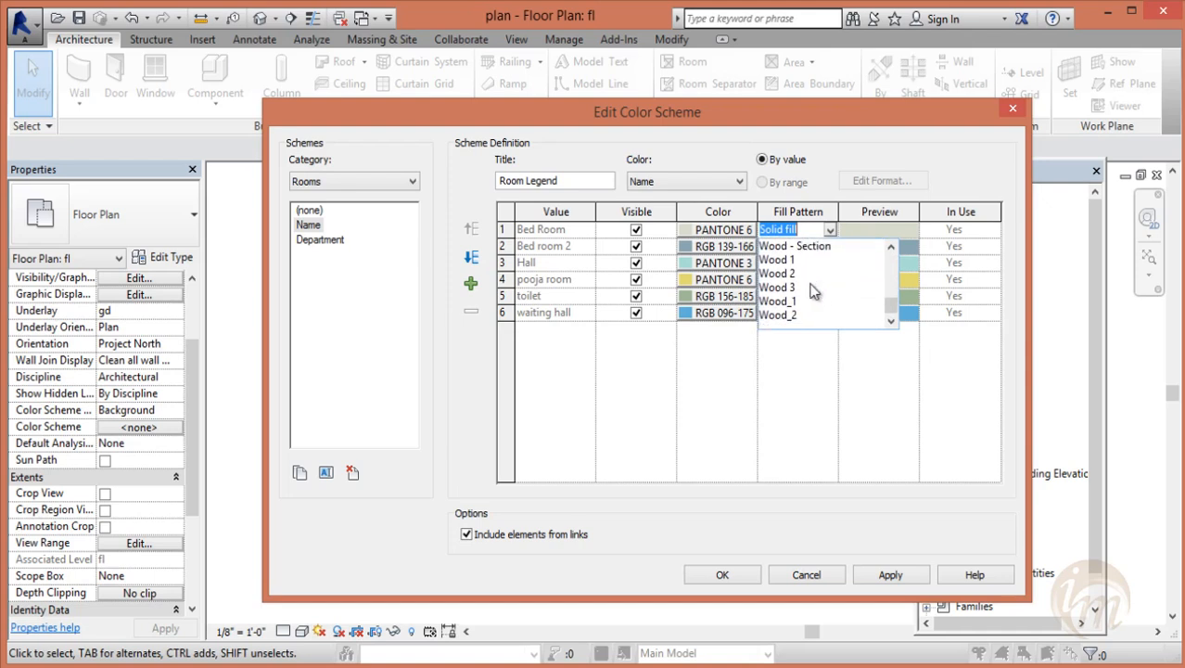
left_click(775, 337)
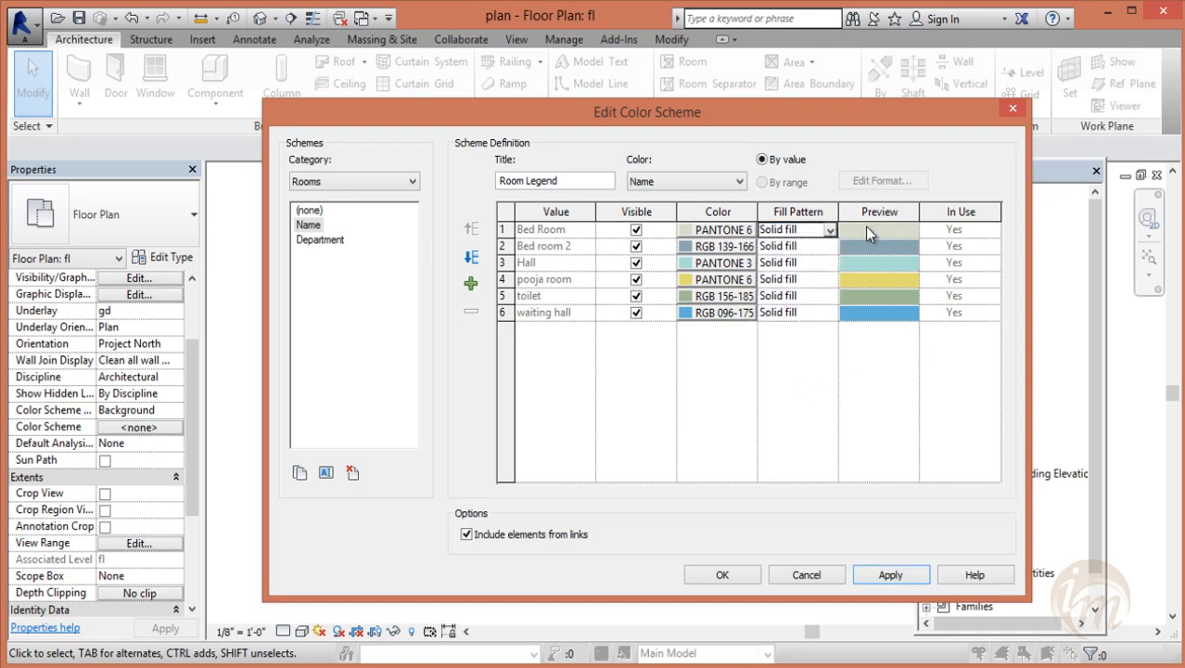
left_click(568, 261)
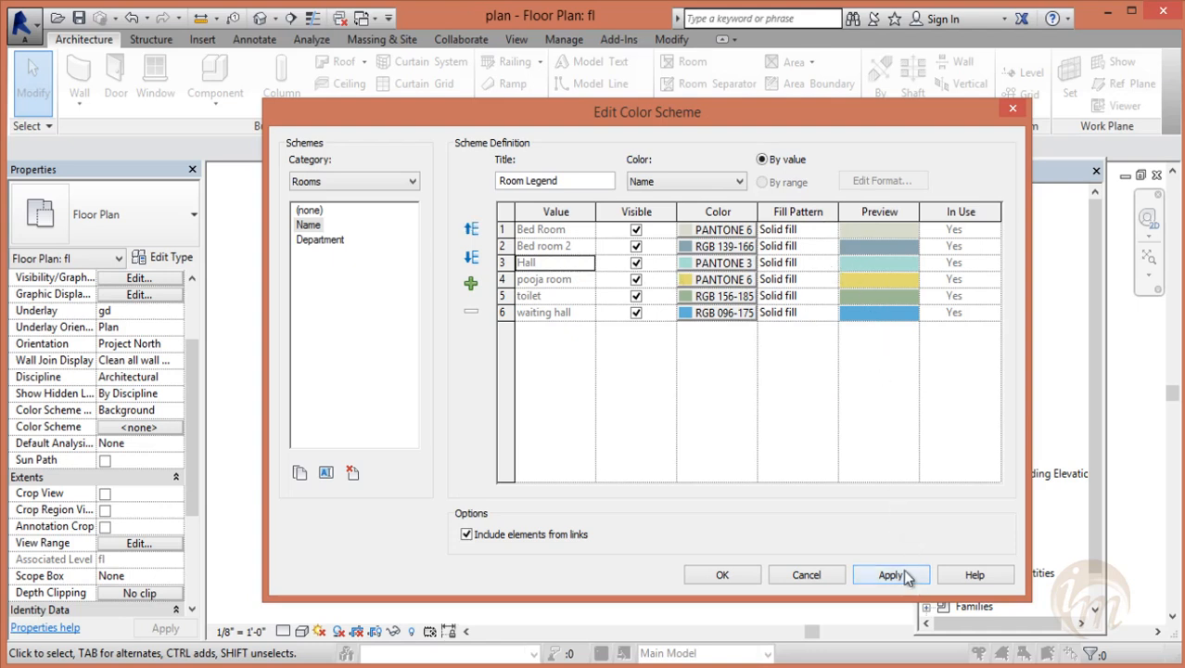
- Accept the Name color scheme for rooms so that it is applied to the fl floor plan
left_click(733, 574)
scroll(831, 410, "up", 1)
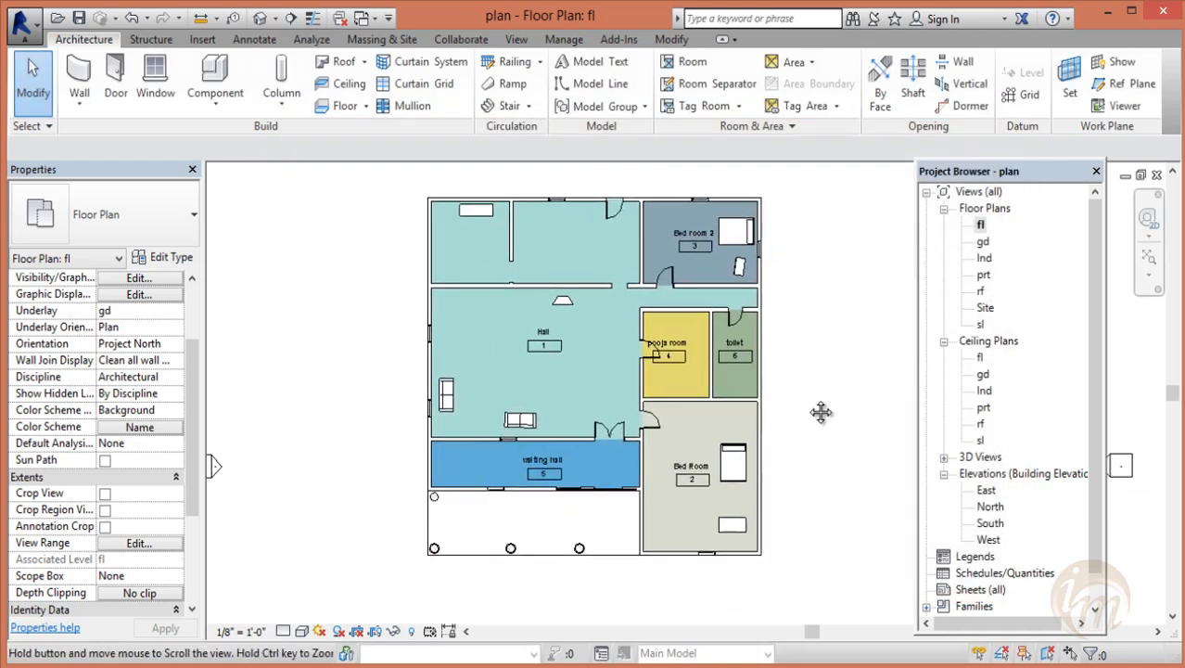
middle_click_drag(820, 455, 857, 490)
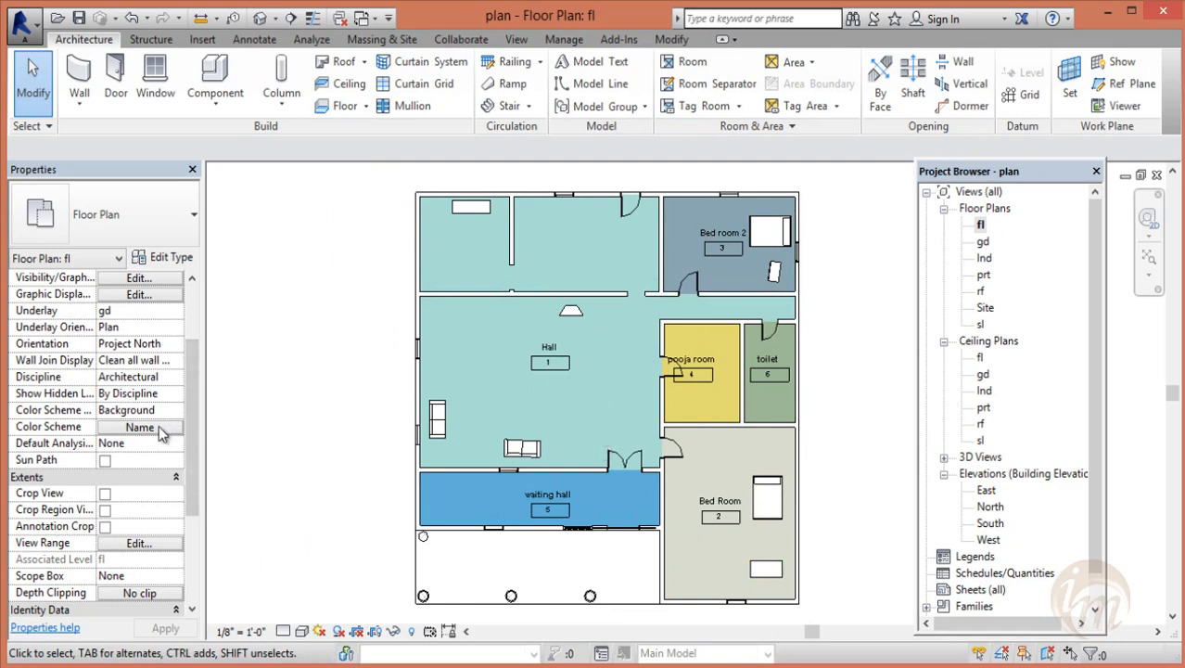
- Reopen the view's color scheme settings and set the Hall entry's color to violet-blue, RGB 068-000-210
left_click(141, 427)
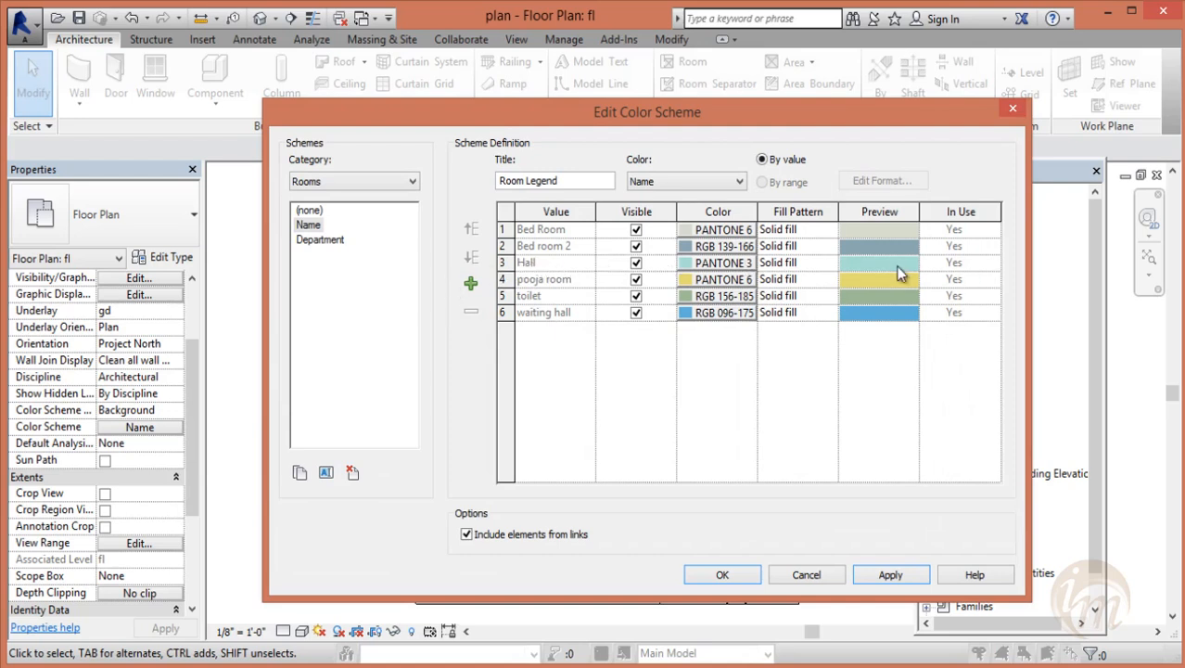
left_click(720, 262)
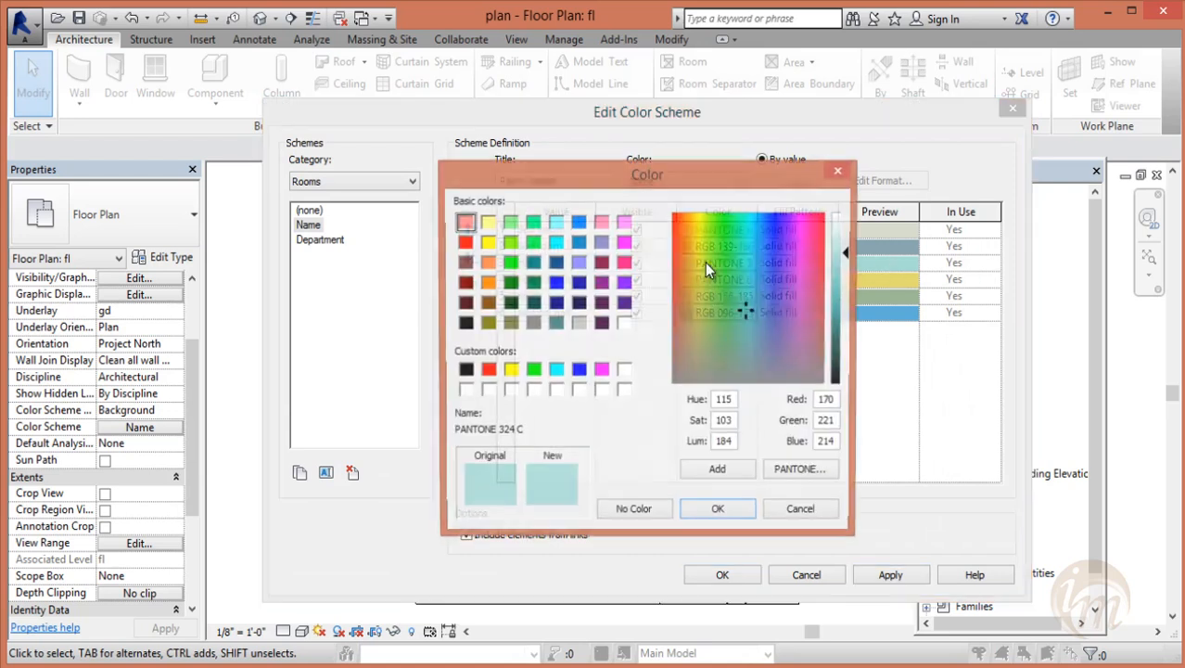
left_click_drag(692, 275, 784, 218)
left_click_drag(844, 254, 847, 315)
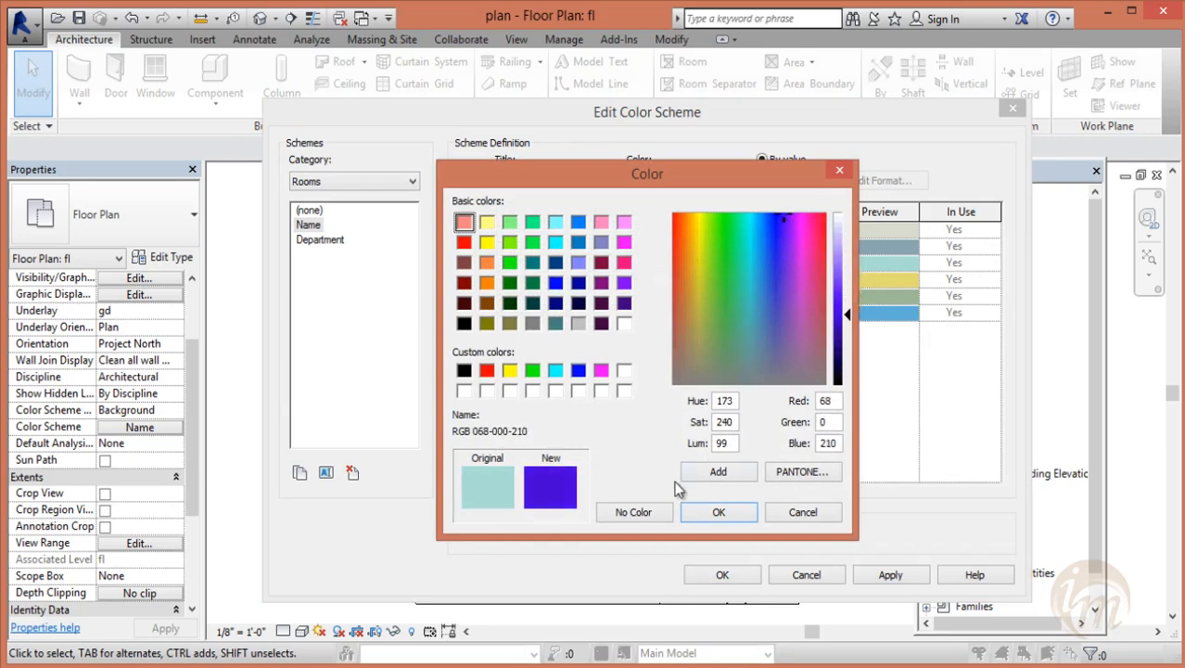
left_click(717, 516)
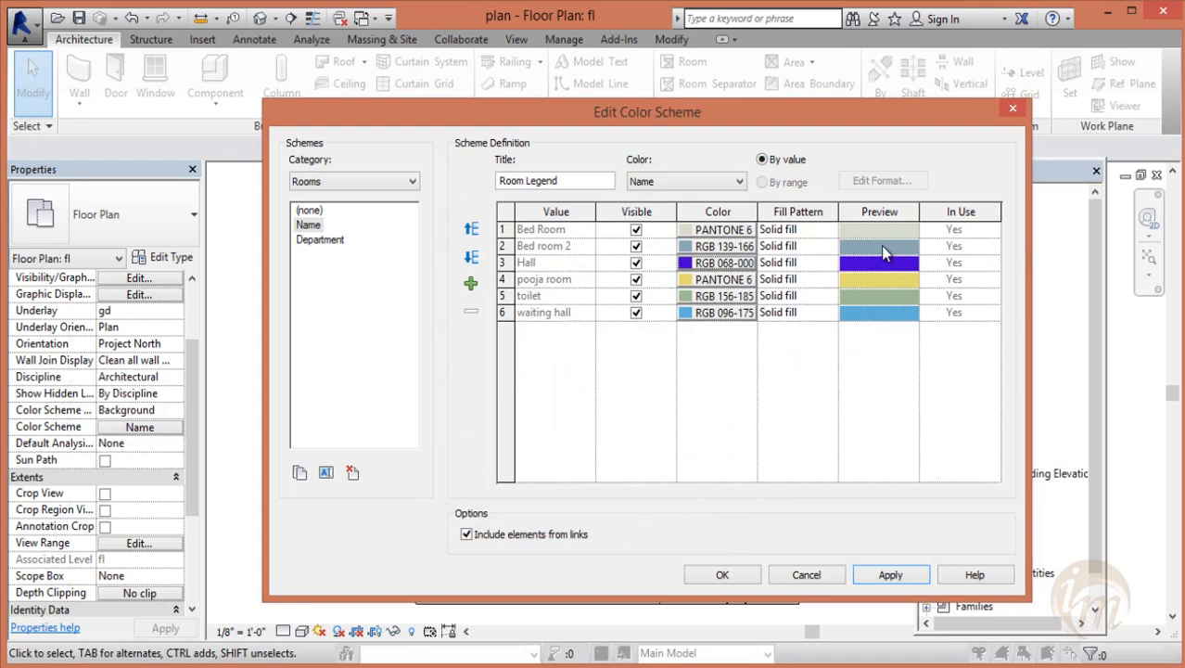
- Change the Bed room 2 entry of the color scheme to a bright green with red 6 and green 249
left_click(703, 249)
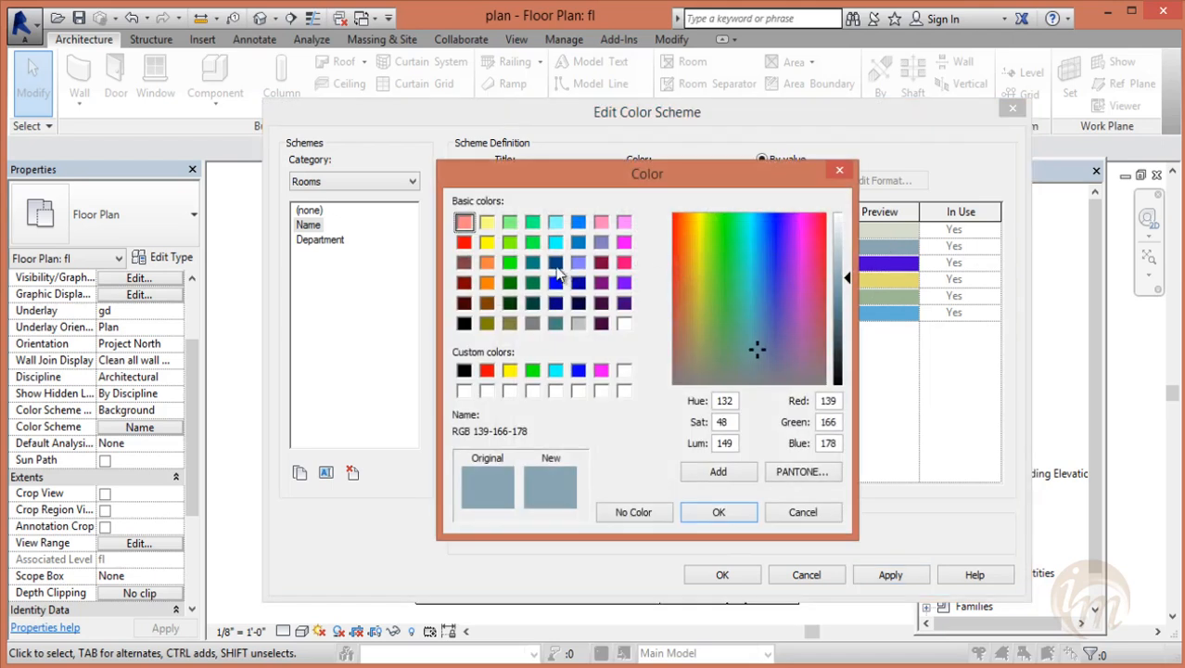
left_click(532, 242)
mouse_move(727, 213)
left_mouse_down()
mouse_move(731, 233)
mouse_move(734, 223)
left_mouse_up()
left_click(714, 512)
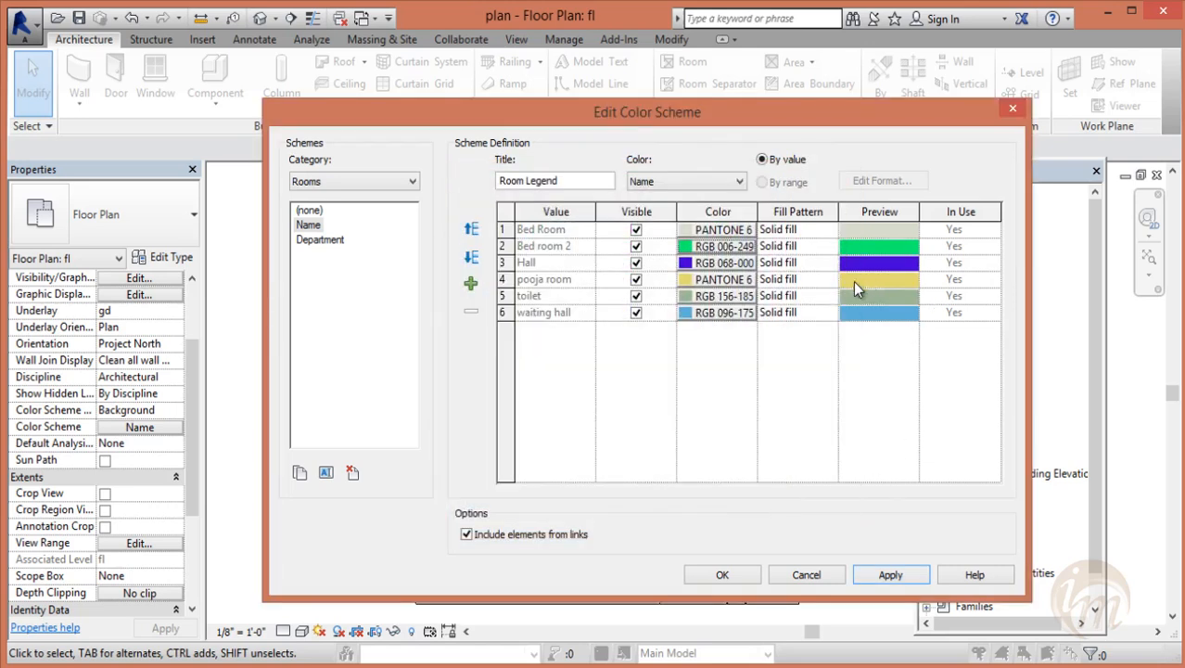
- Pick an orange-red color, RGB 248-116-092, for the pooja room entry of the color scheme
left_click(717, 279)
left_click(679, 239)
left_click(675, 228)
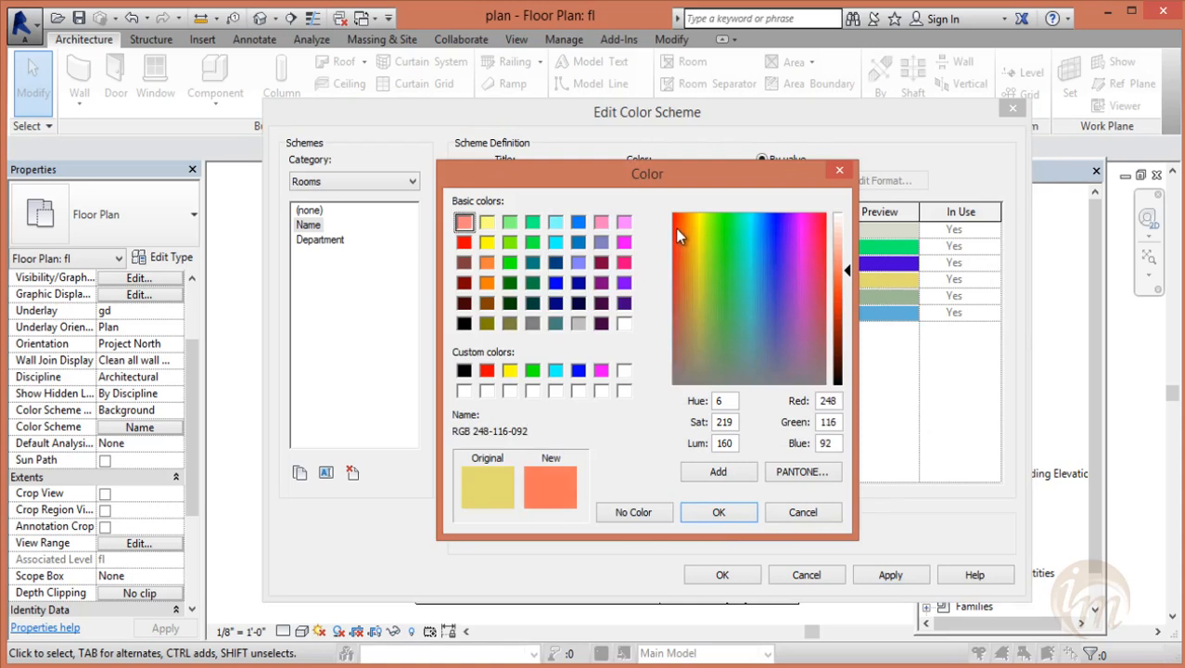
- Set the pooja room color to RGB 248-116-092 and the waiting hall color to yellow in the room color scheme
left_click(718, 512)
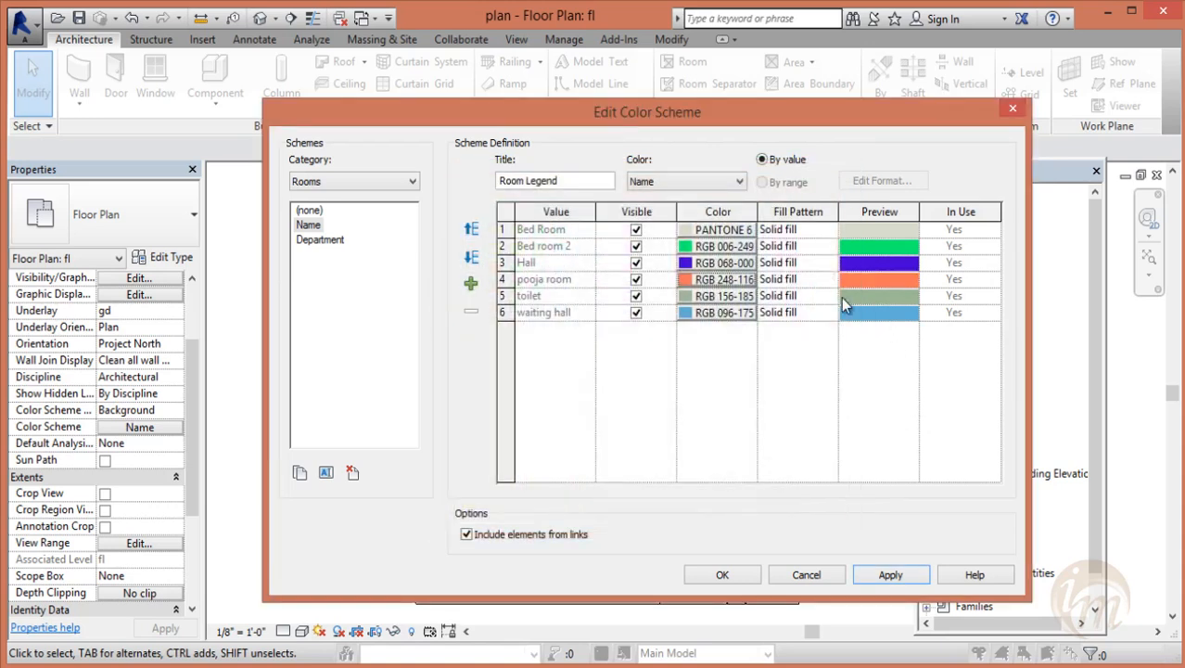
left_click(716, 312)
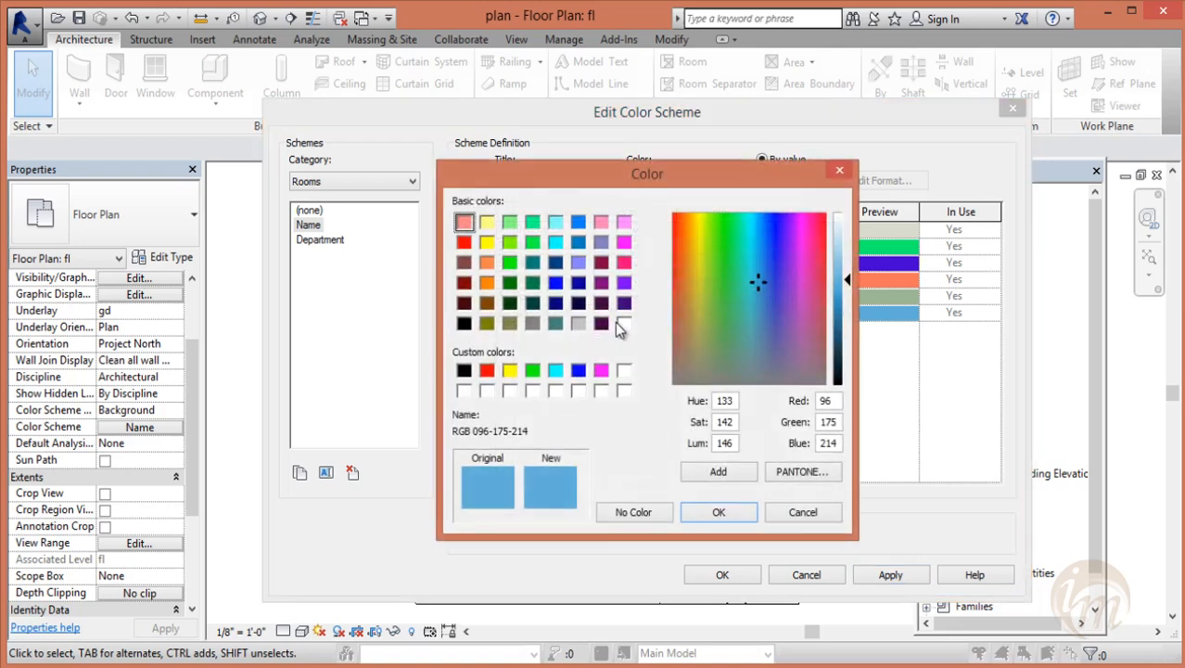
left_click(698, 222)
left_click_drag(701, 241, 697, 252)
left_click(714, 515)
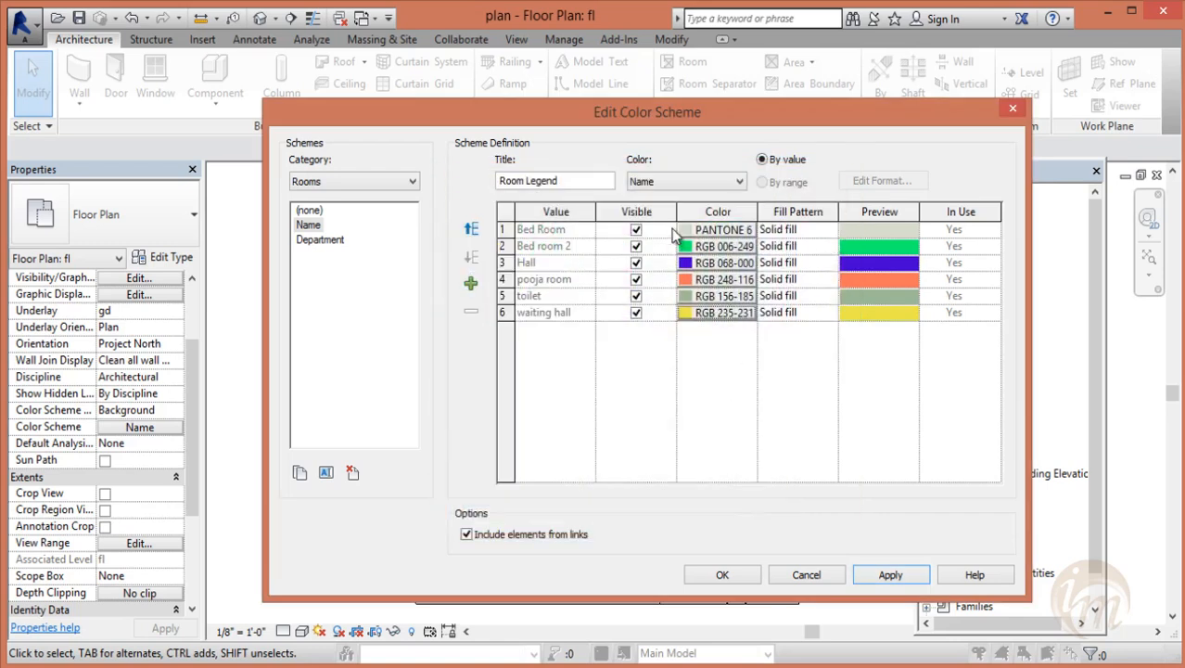
- Change the Bed Room color to magenta and apply the edited color scheme to the floor plan
left_click(702, 230)
left_click(789, 285)
left_click(600, 370)
left_click(711, 511)
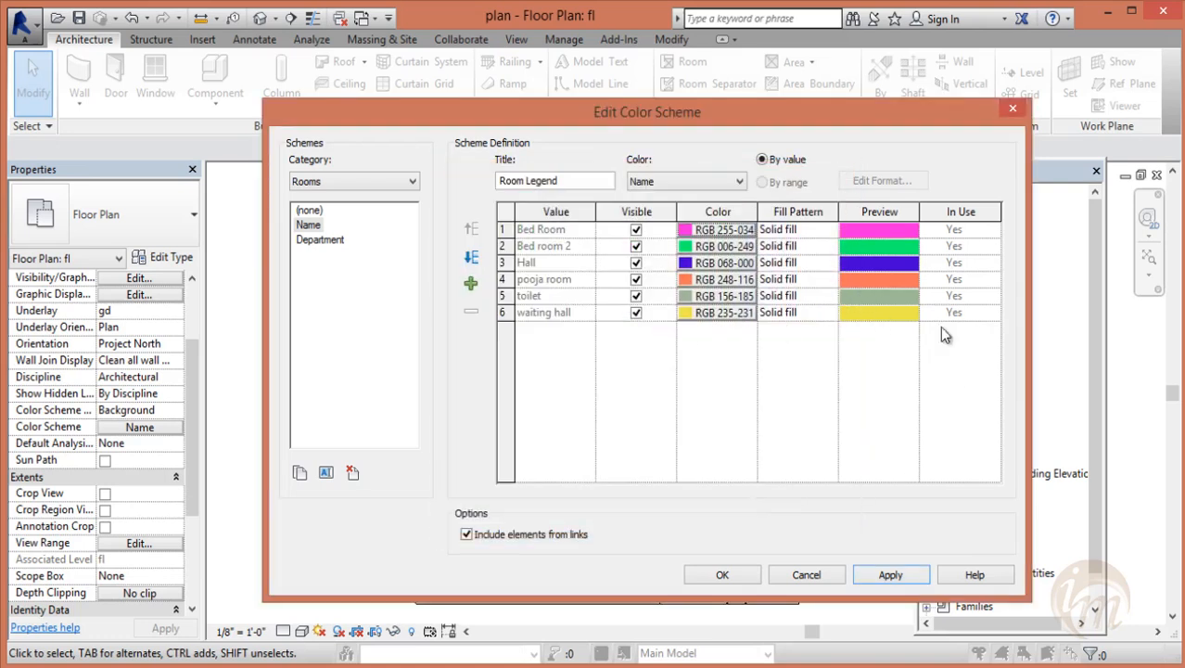
left_click(722, 575)
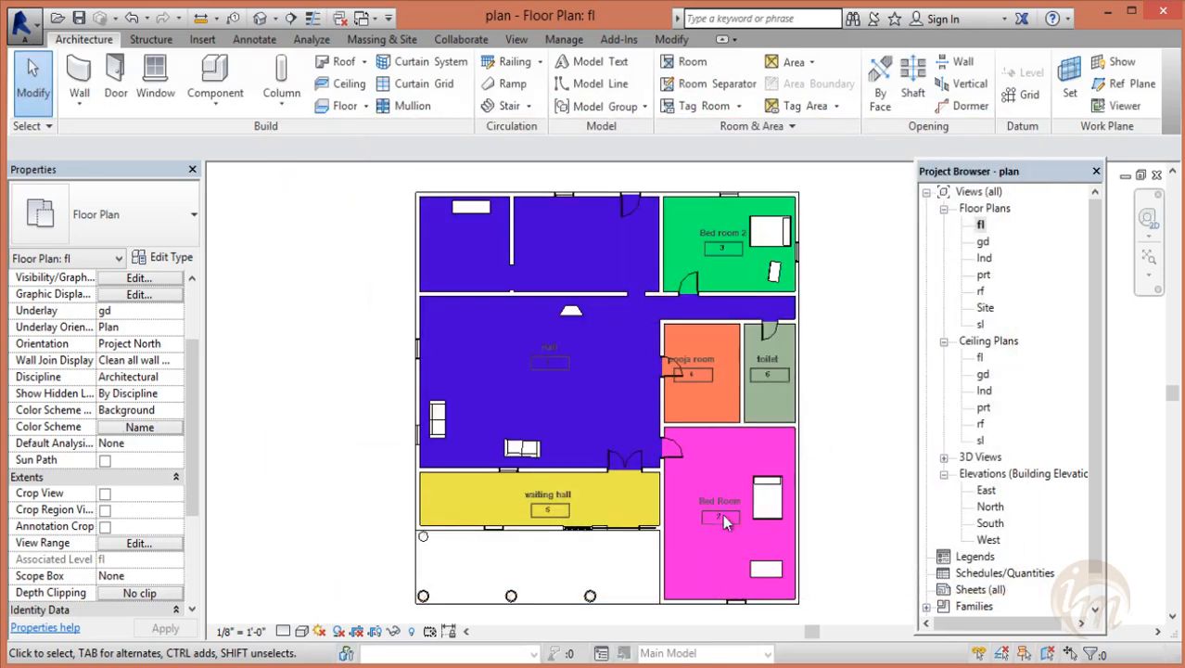
- Inspect the house model from the front in the default 3D view and return to the fl floor plan
middle_click_drag(837, 426, 862, 507)
left_click(260, 18)
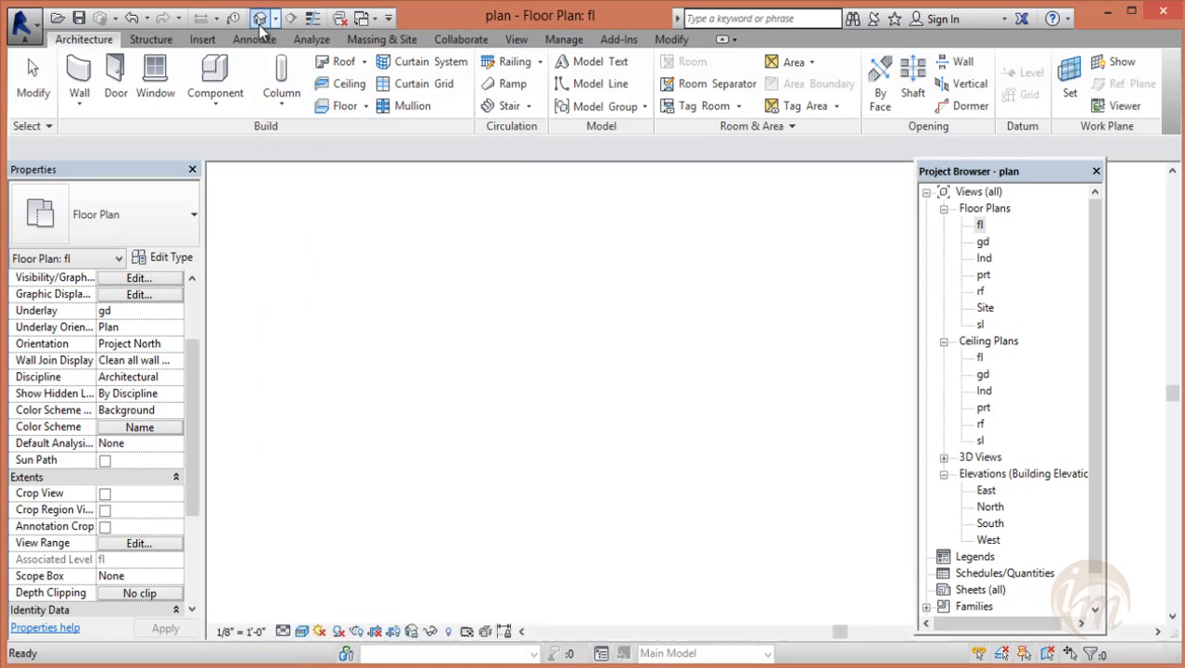
middle_click_drag(598, 500, 723, 436, "shift")
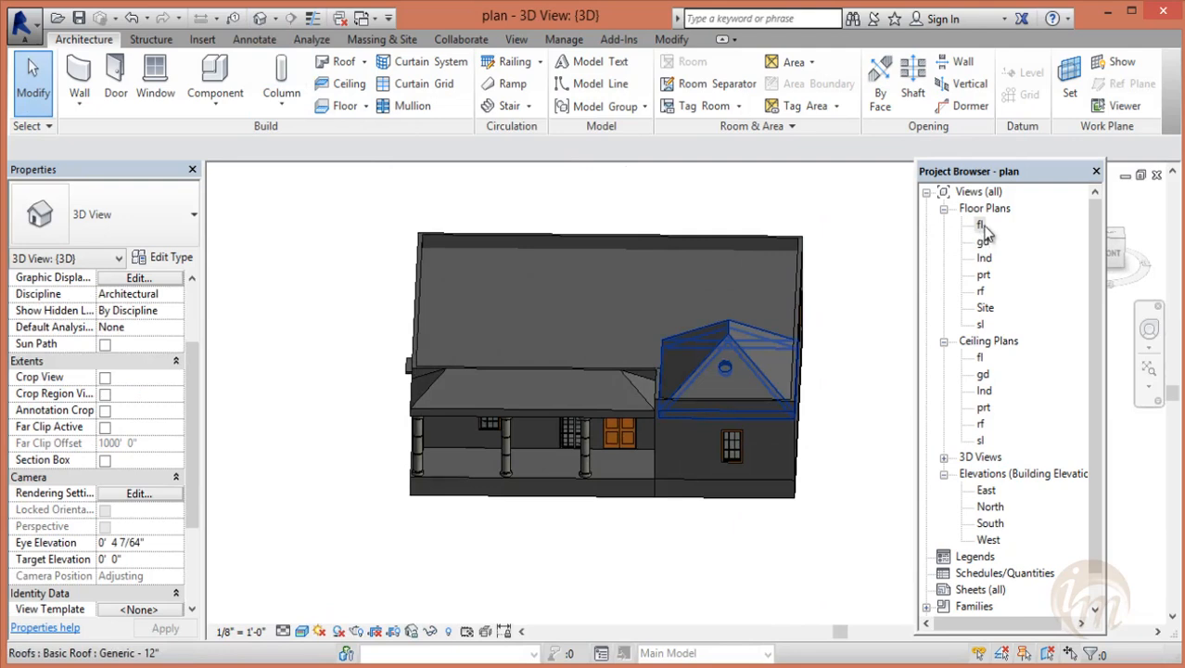
left_click(983, 228)
double_click(981, 228)
middle_click_drag(786, 421, 784, 401)
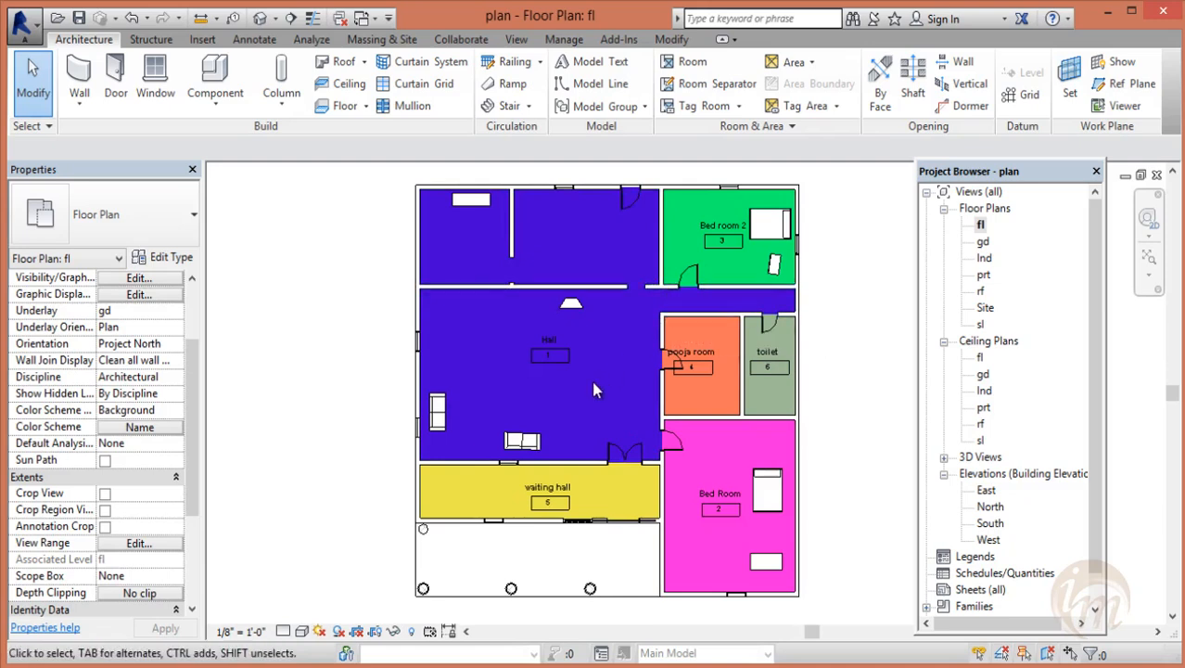
- Draw a room separation line across the opening in the wall between the plan's two upper-left spaces
left_click(711, 86)
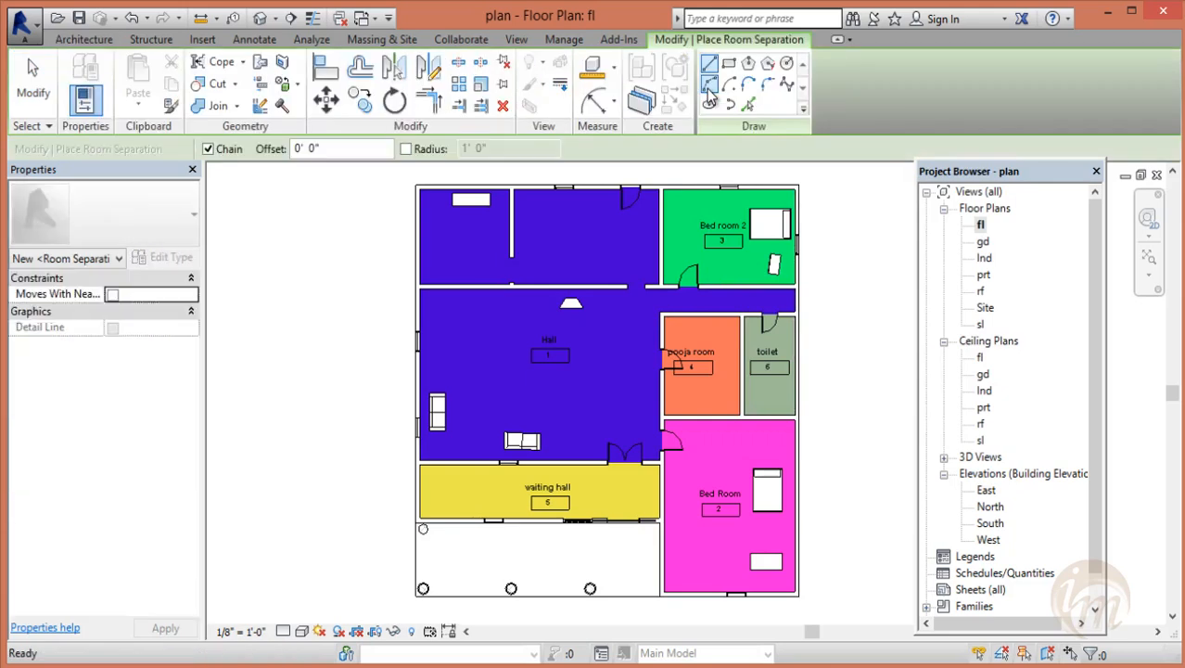
scroll(508, 287, "up", 4)
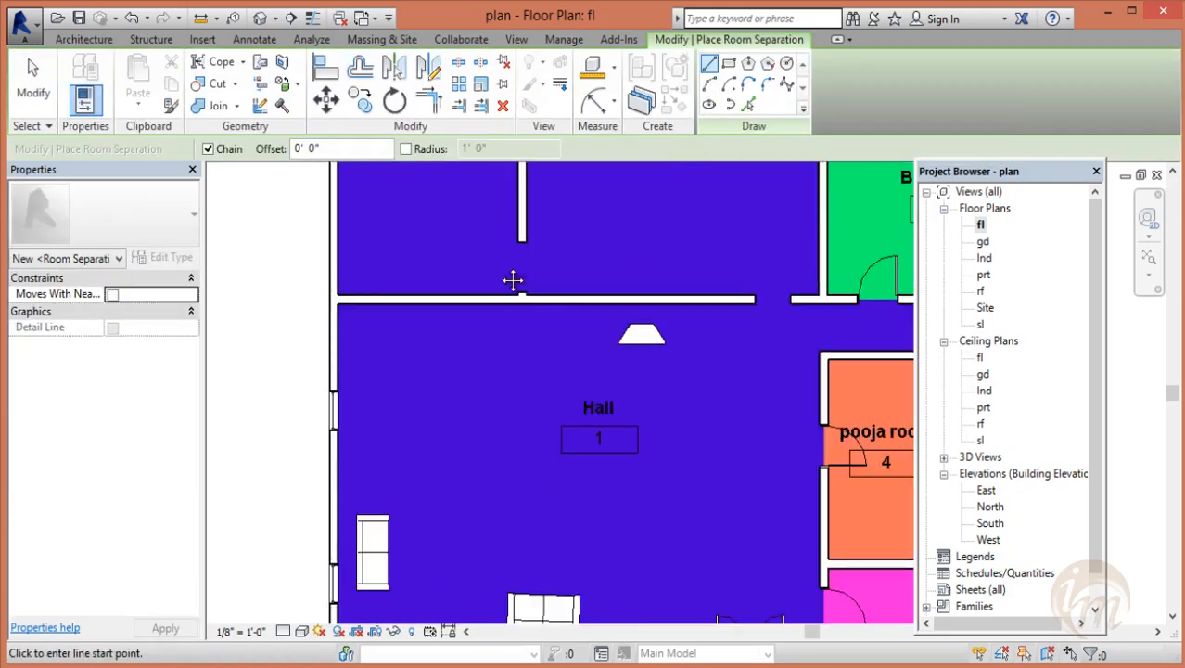
middle_click_drag(511, 278, 521, 391)
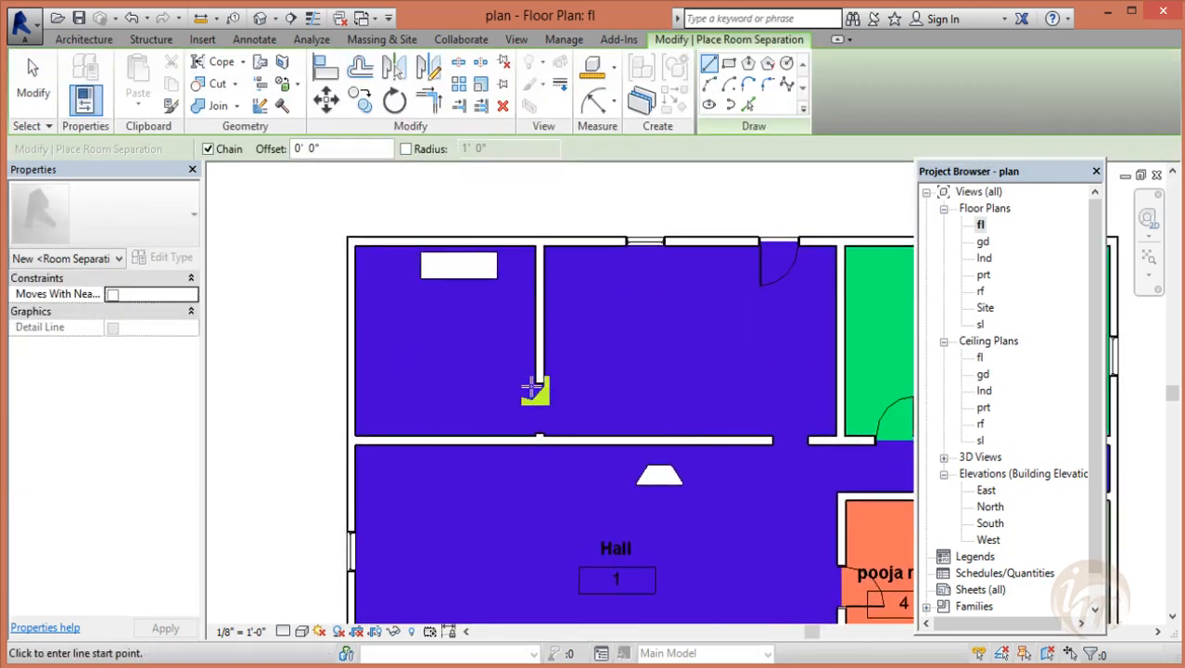
scroll(540, 394, "up", 2)
left_click(536, 378)
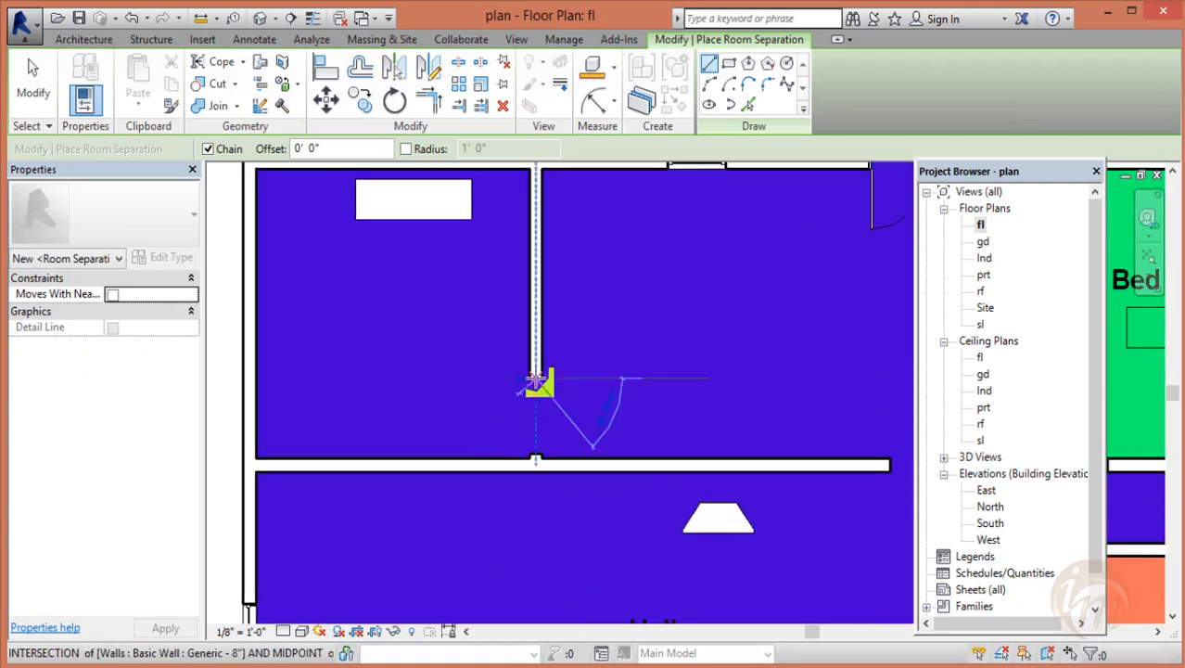
left_click(538, 454)
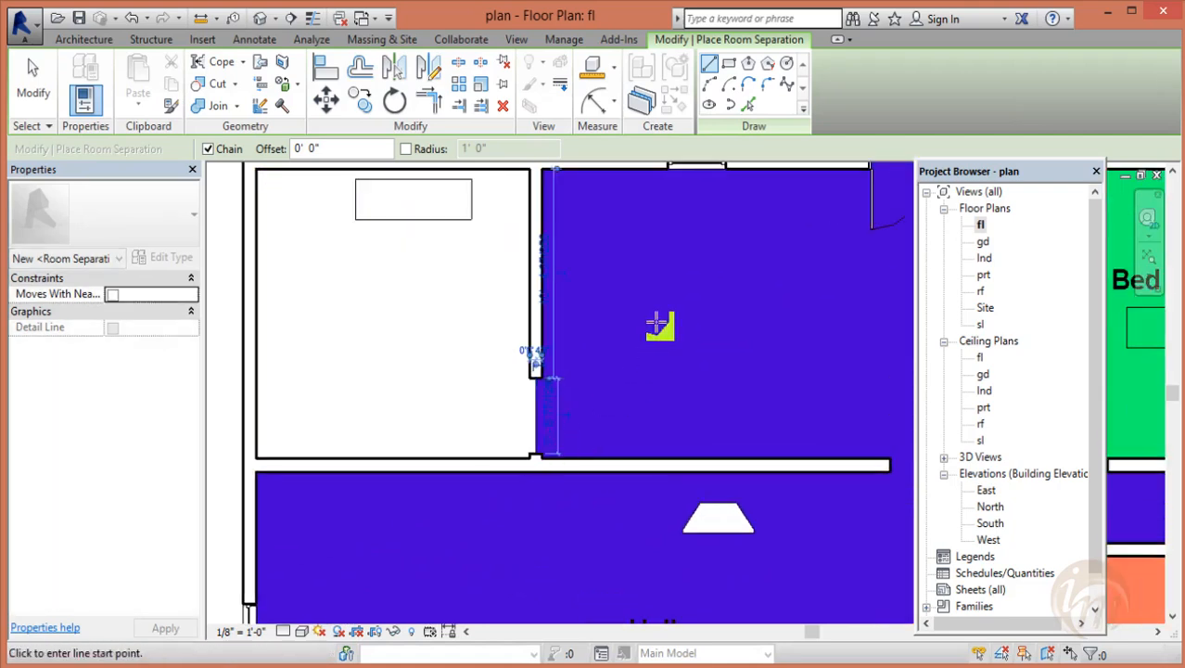
- Draw a room separation line across the wall opening between the Hall and the upper middle space
scroll(656, 324, "down", 2)
middle_click_drag(682, 397, 556, 384)
scroll(415, 339, "down", 1)
scroll(684, 373, "up", 2)
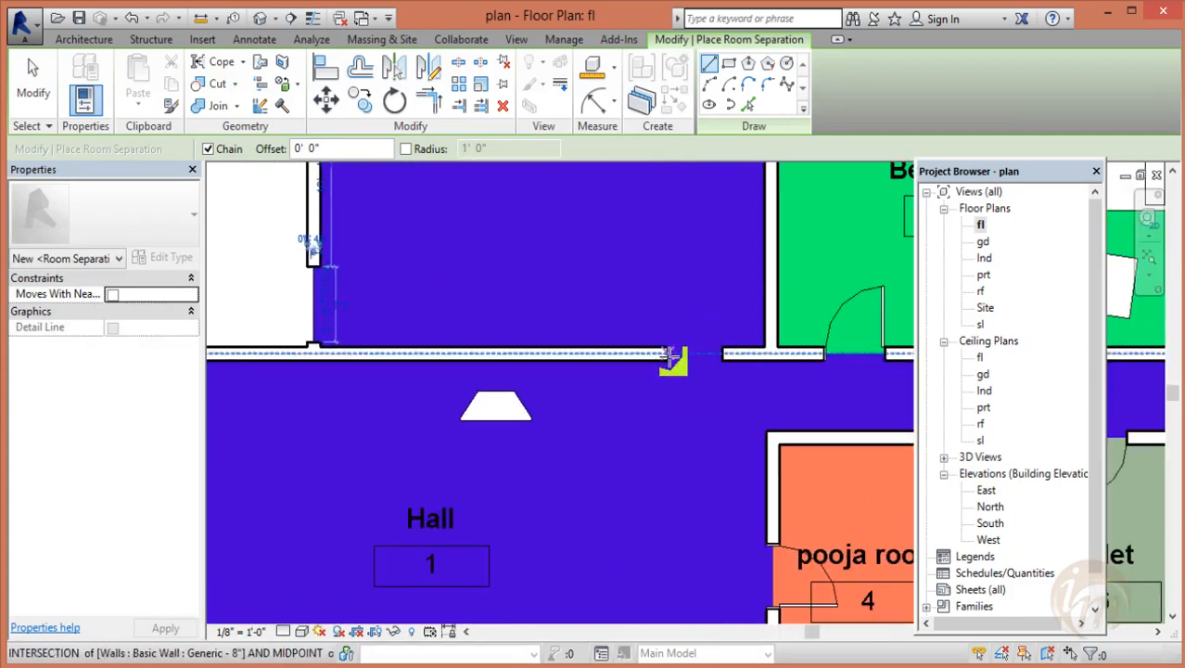
left_click(682, 345)
left_click(725, 356)
key("Escape")
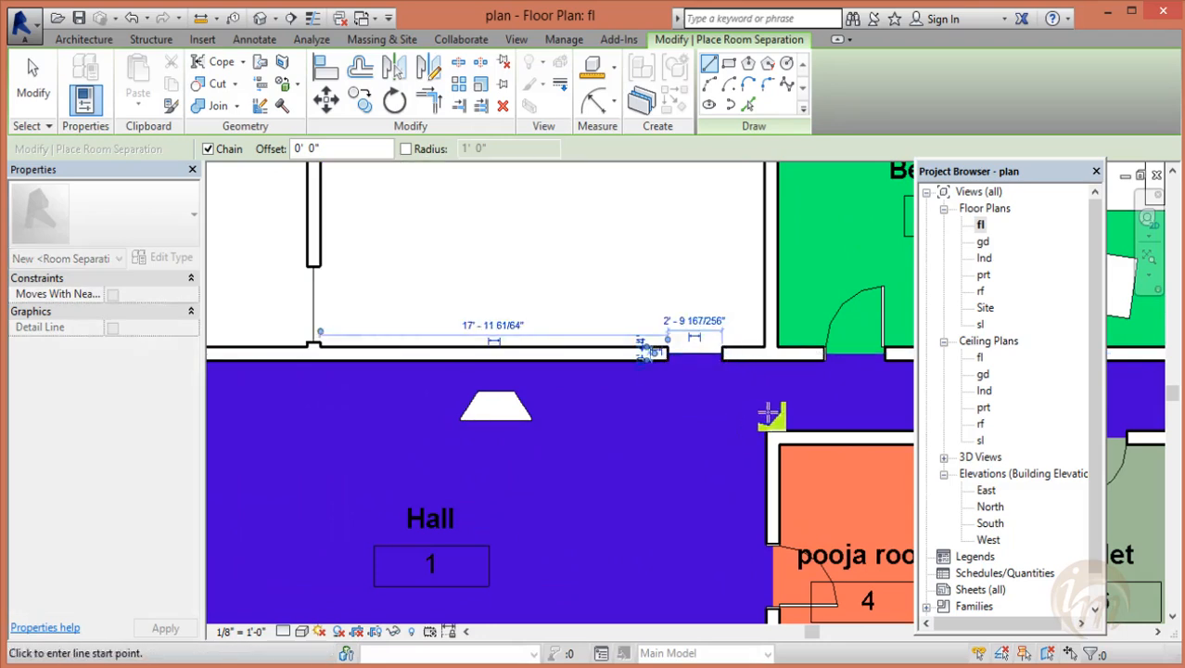
scroll(765, 413, "down", 1)
middle_click_drag(692, 454, 729, 444)
scroll(640, 419, "down", 2)
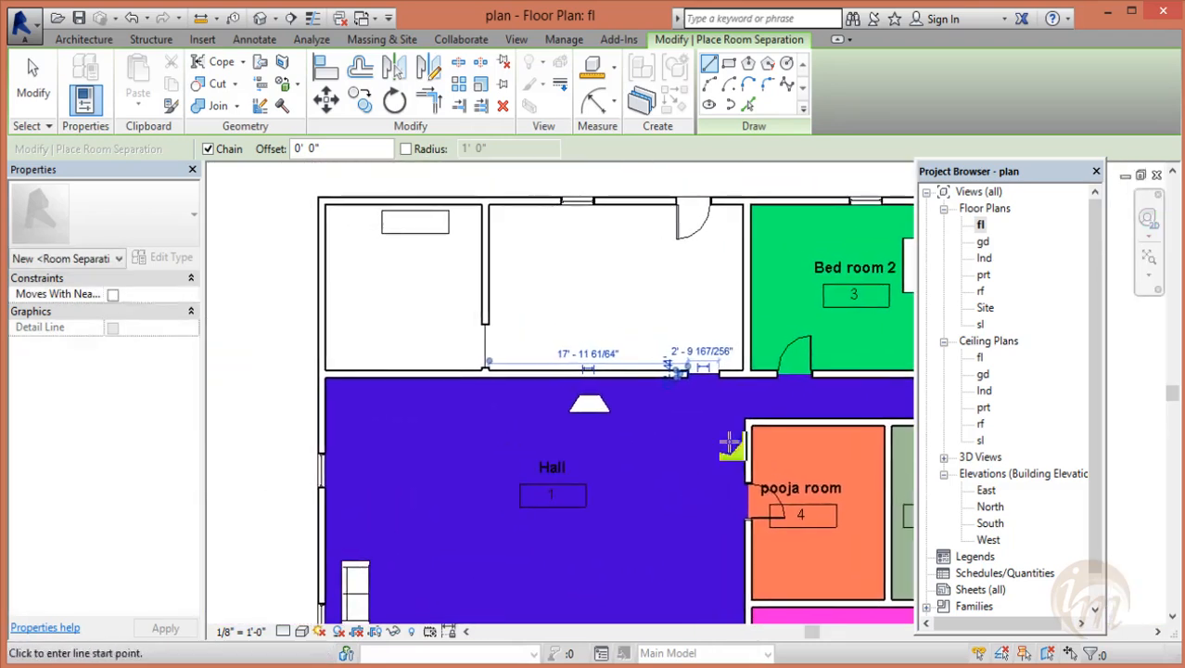
key("Escape")
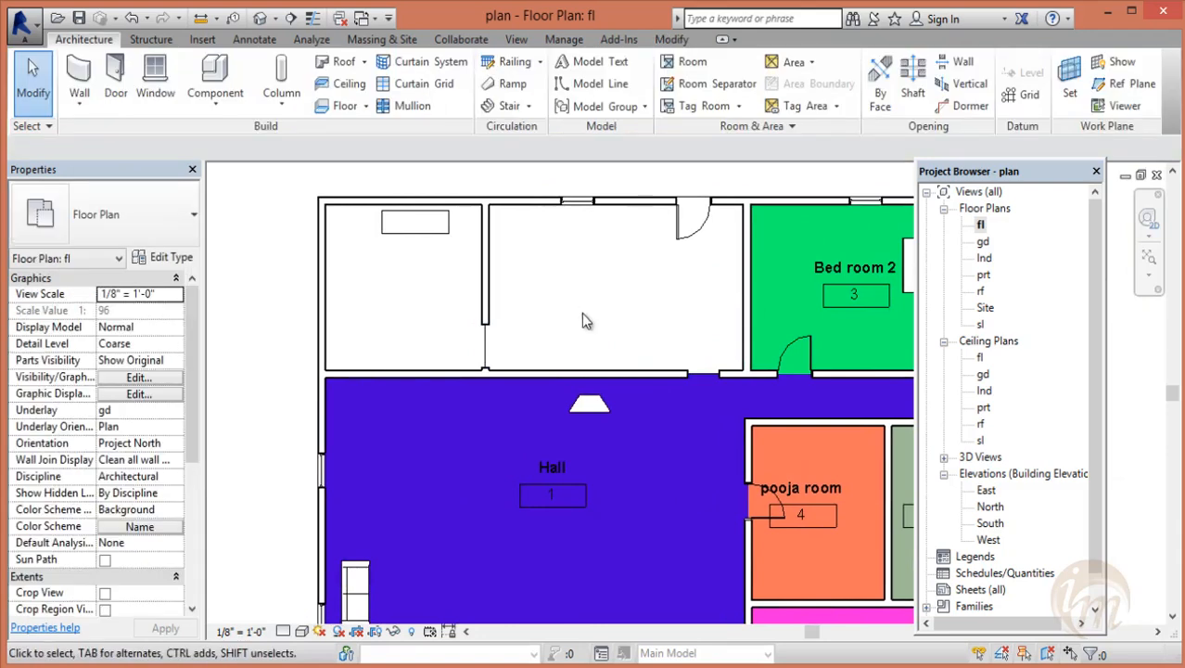
- Place tagged rooms in the upper middle and upper-left spaces separated from the Hall
scroll(664, 405, "down", 1)
middle_click_drag(665, 405, 657, 374)
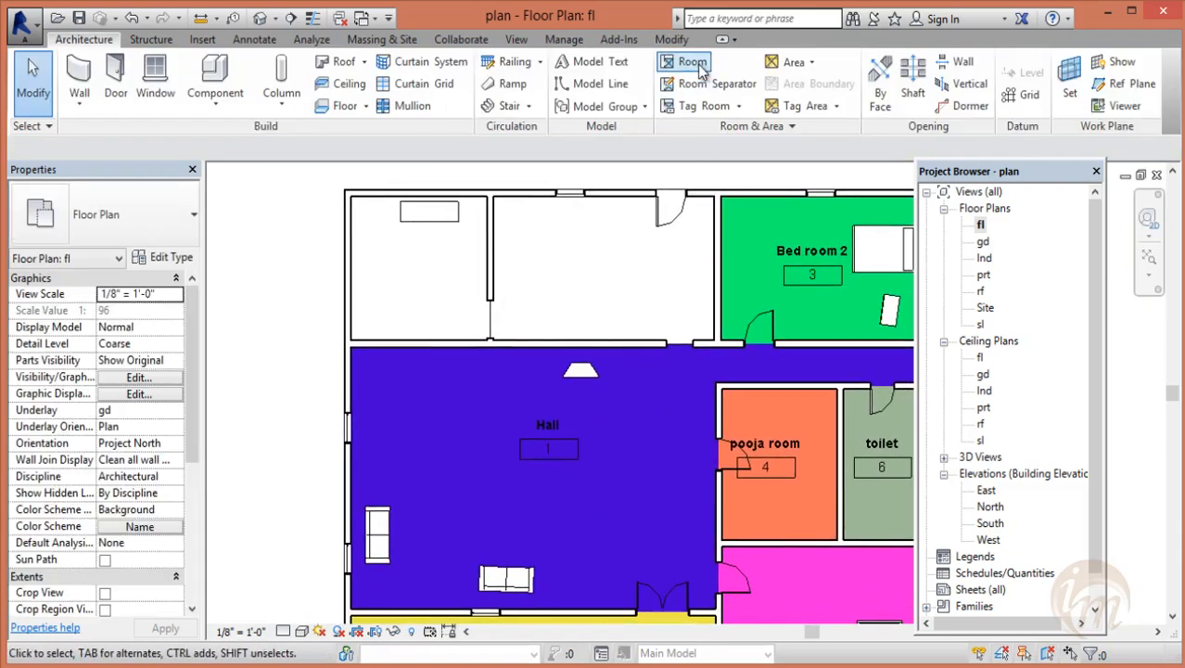
left_click(686, 62)
scroll(676, 323, "down", 1)
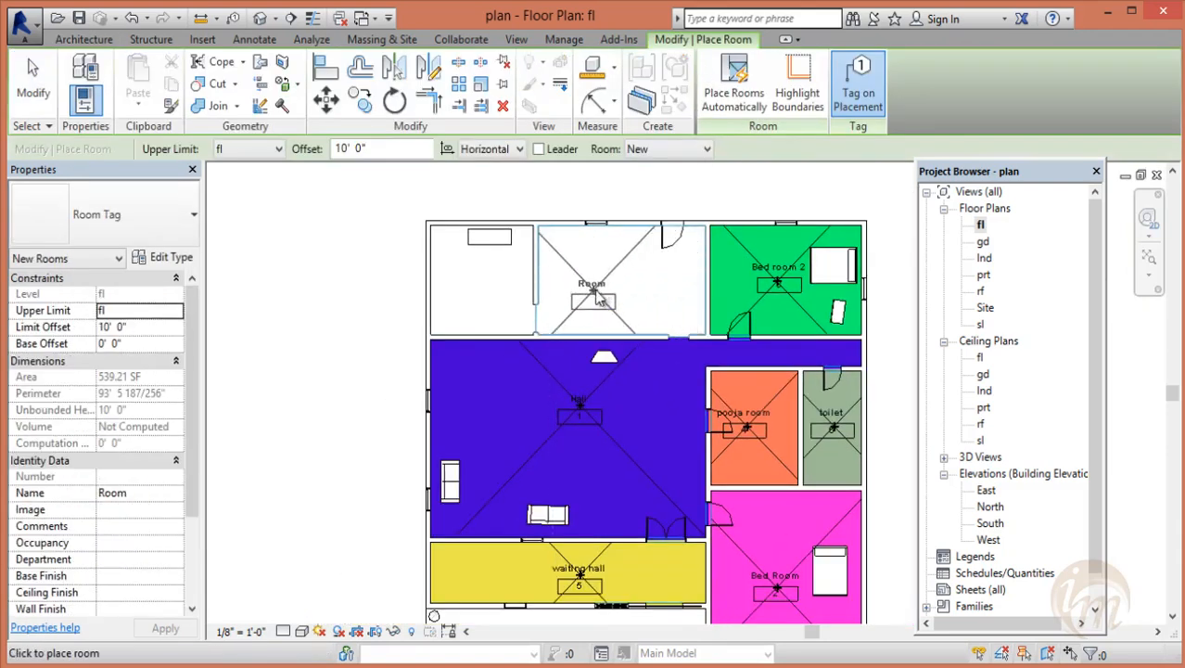
left_click(612, 294)
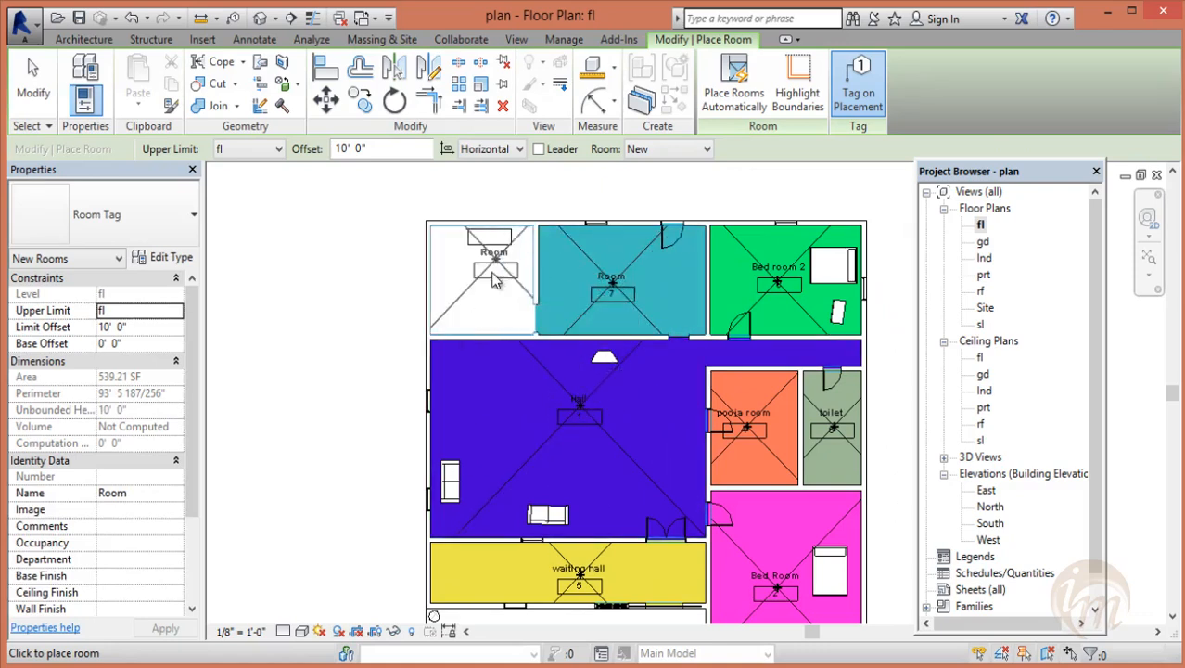
left_click(487, 286)
key("Escape")
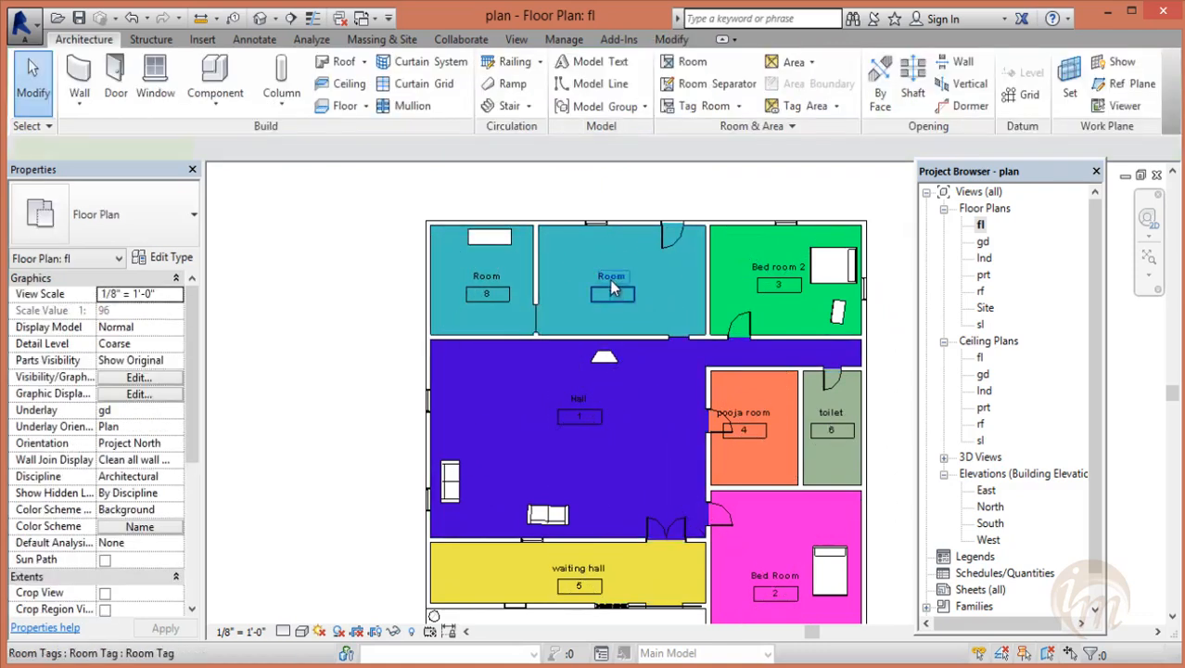
- Rename the upper middle room, beside Bed room 2, as dining hall
left_click(619, 291)
left_click(611, 276)
double_click(598, 272)
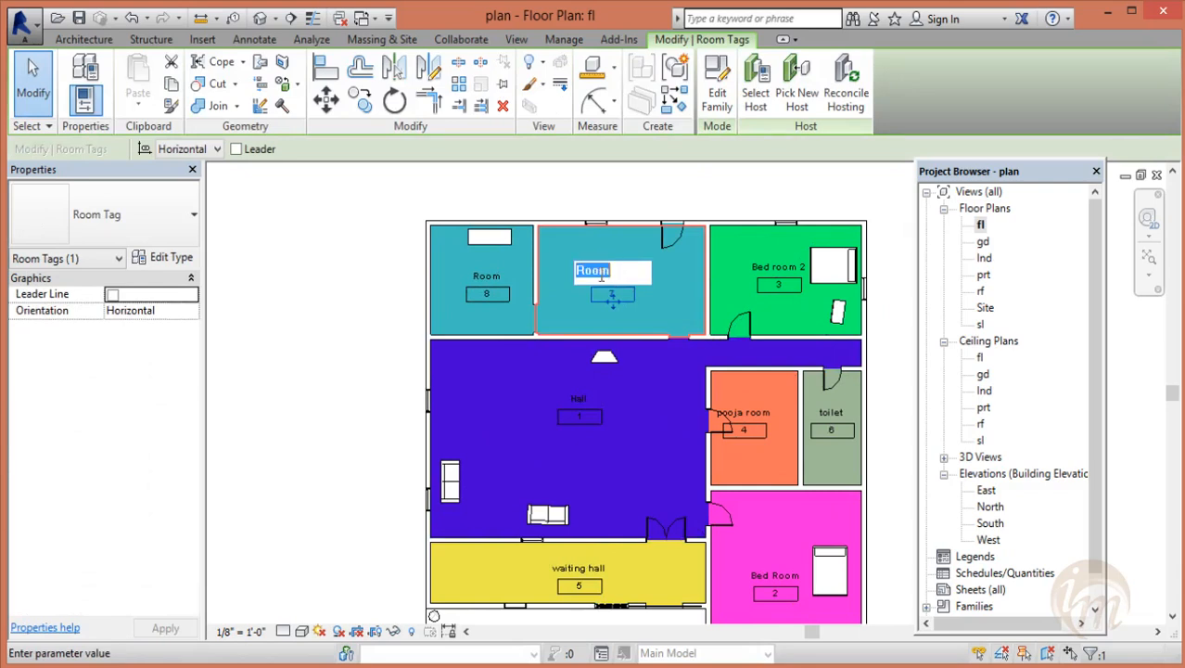
type("dining hall")
key("Return")
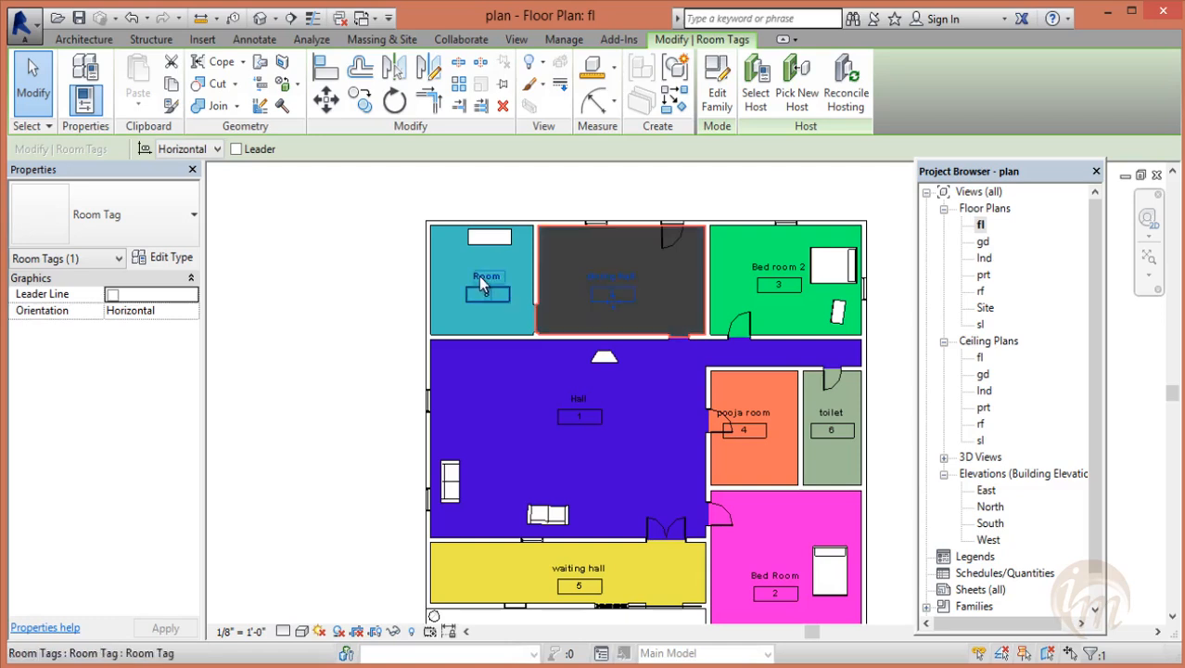
- Rename the upper-left room as kitchen
left_click(480, 277)
left_click(482, 277)
left_click_drag(489, 276, 422, 255)
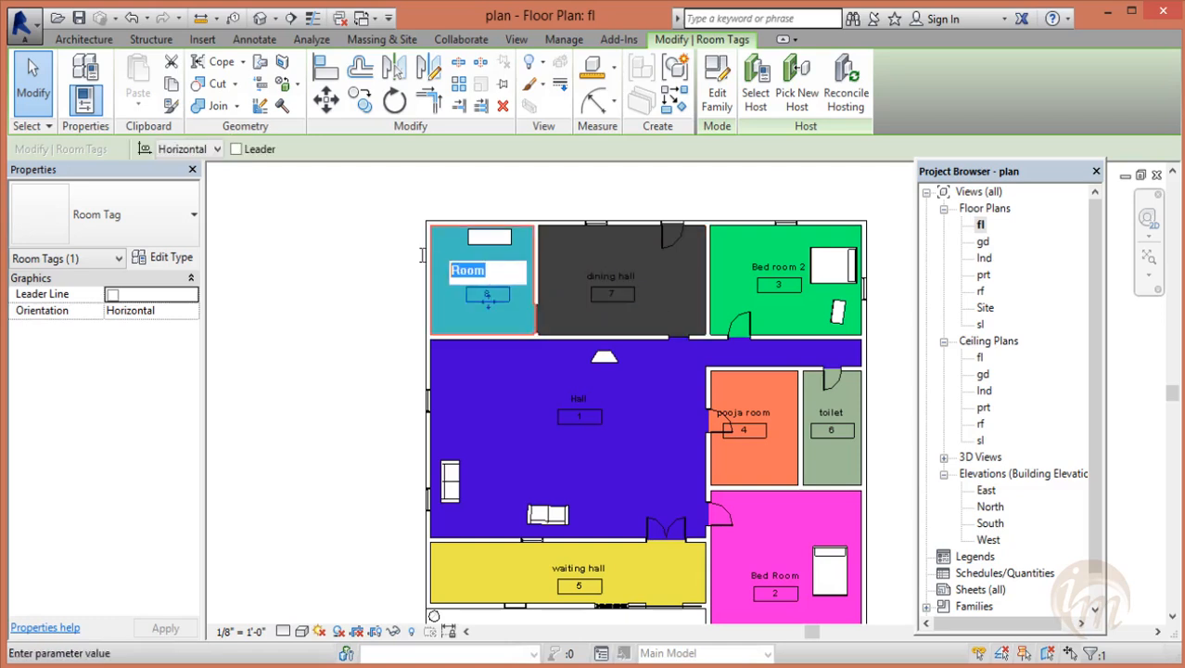
type("kitchen")
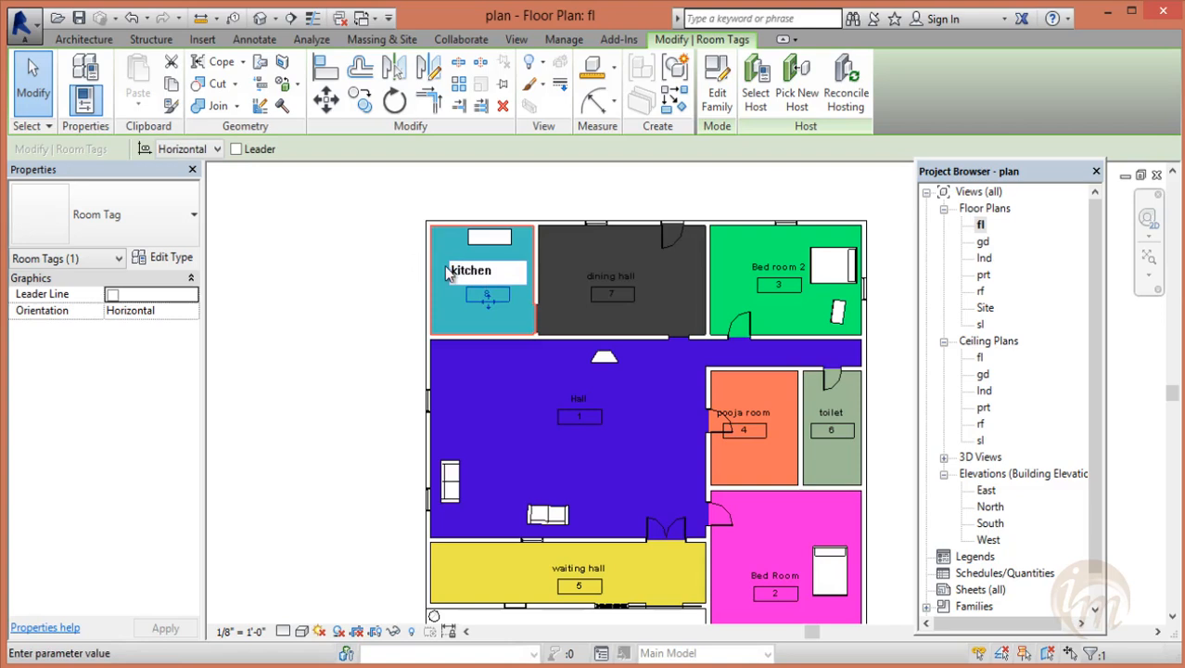
left_click(520, 415)
left_click(828, 353)
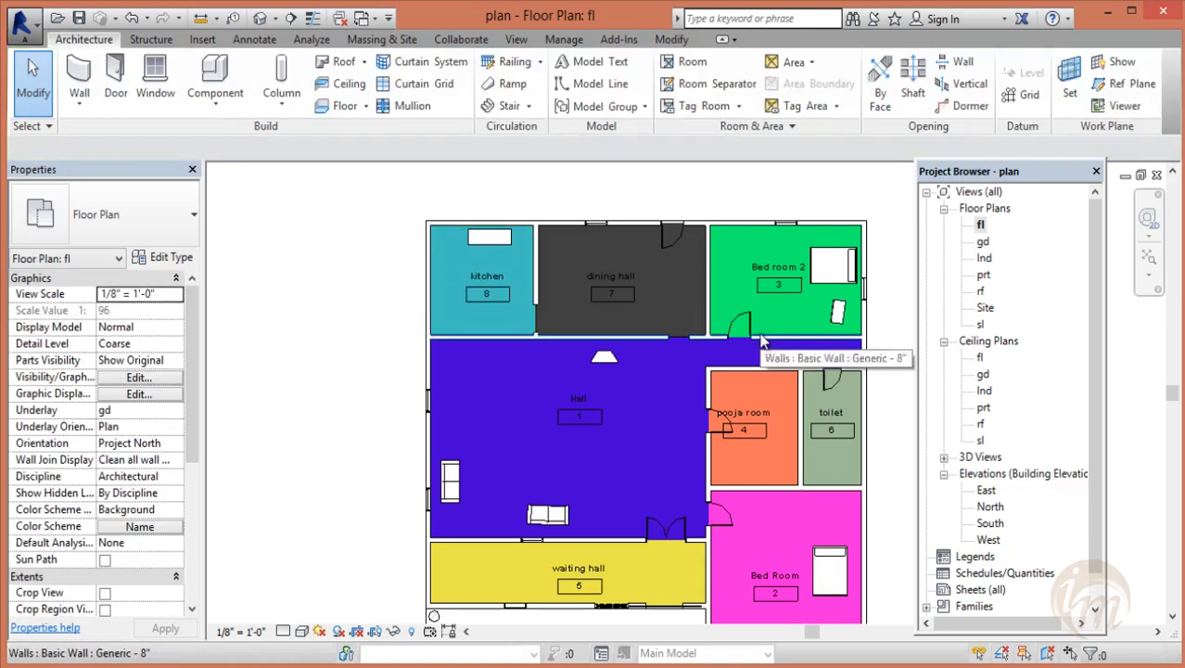
- Draw a vertical room separation line closing off the corridor from the Hall at the pooja room's upper-left wall corner
middle_click_drag(764, 340, 718, 275)
middle_click_drag(614, 290, 640, 325)
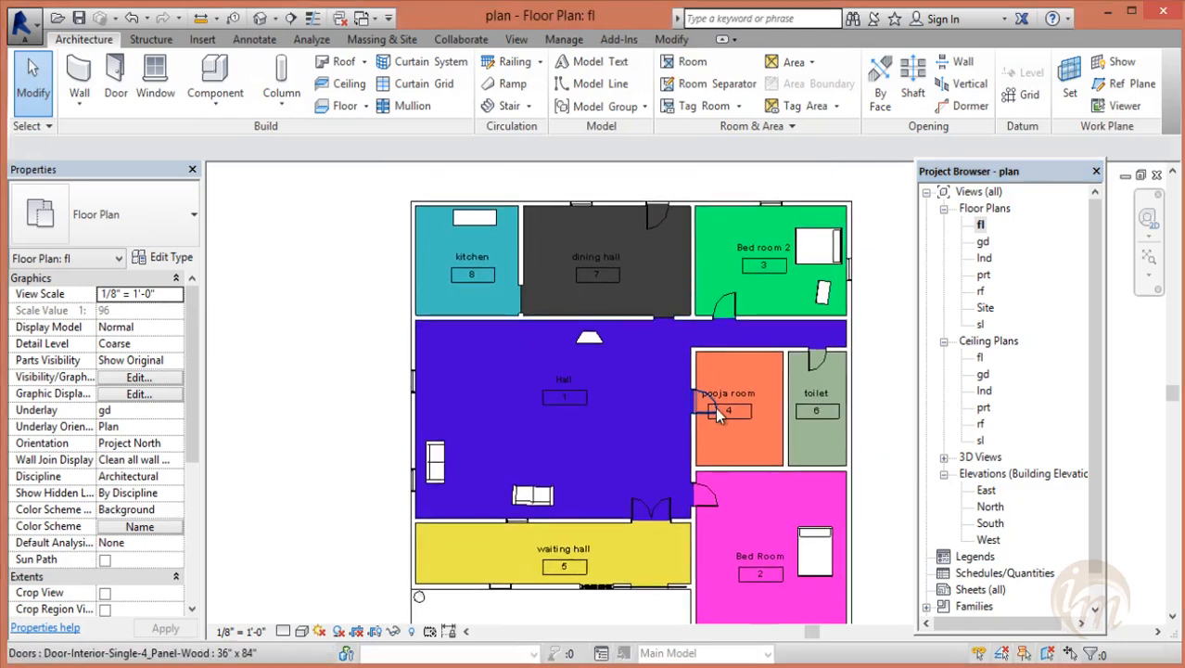
scroll(711, 422, "down", 2)
middle_click_drag(711, 425, 676, 403)
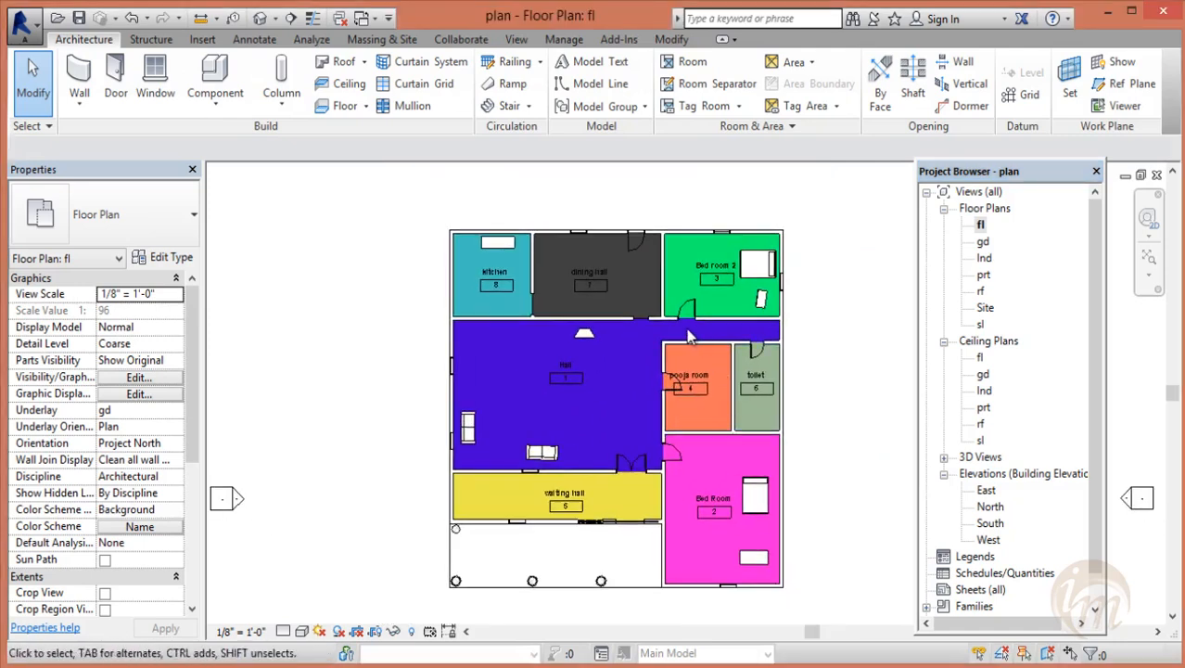
scroll(690, 325, "up", 3)
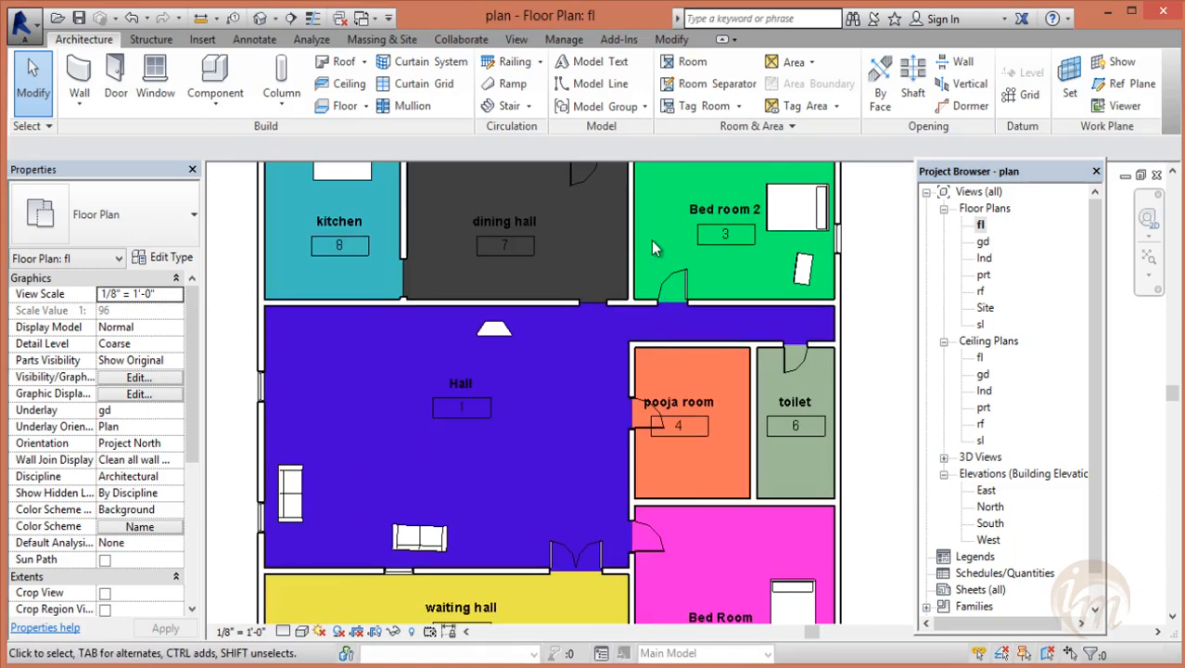
left_click(718, 84)
scroll(630, 329, "up", 2)
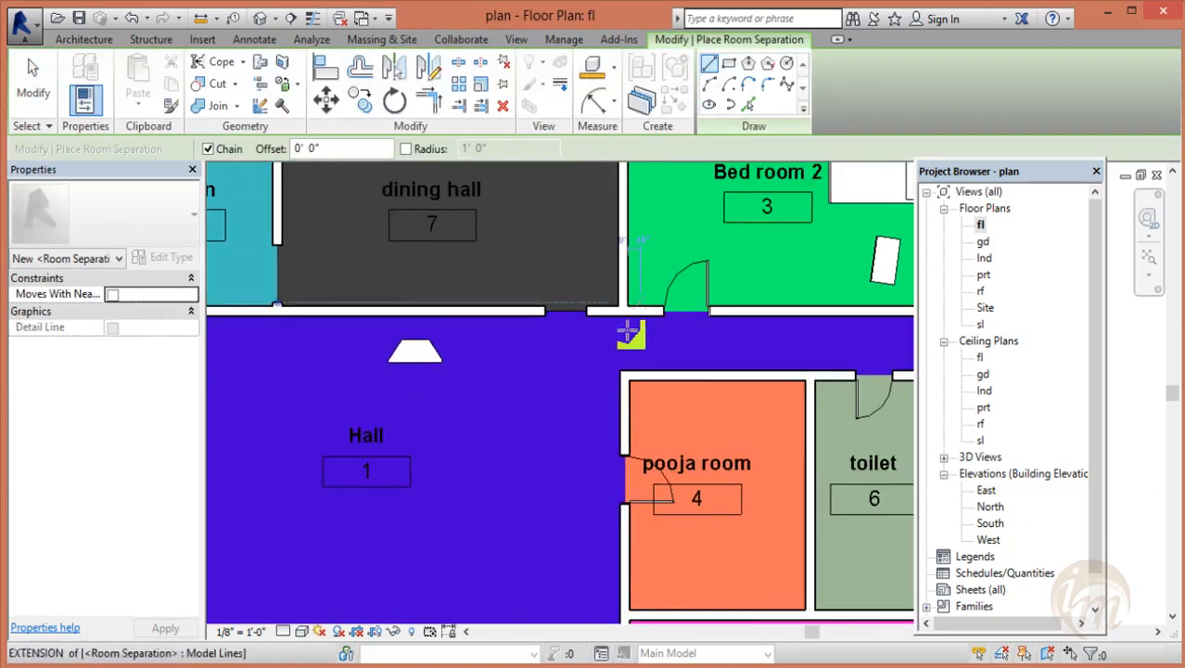
left_click(629, 313)
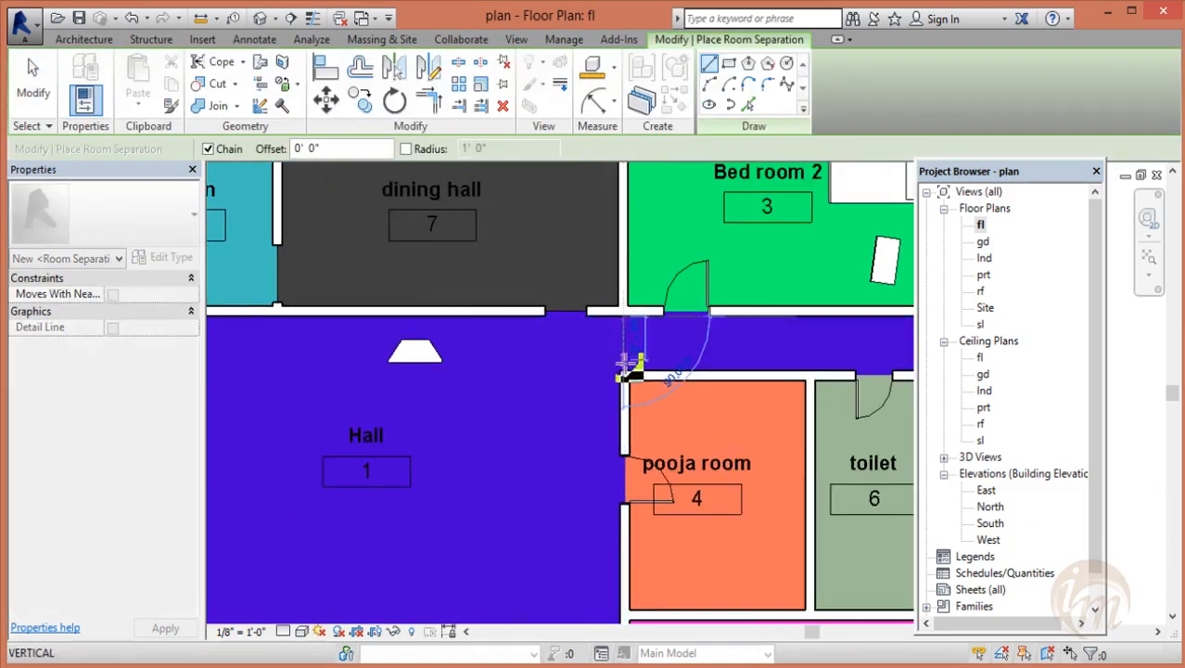
left_click(628, 375)
key("Escape")
scroll(709, 468, "down", 2)
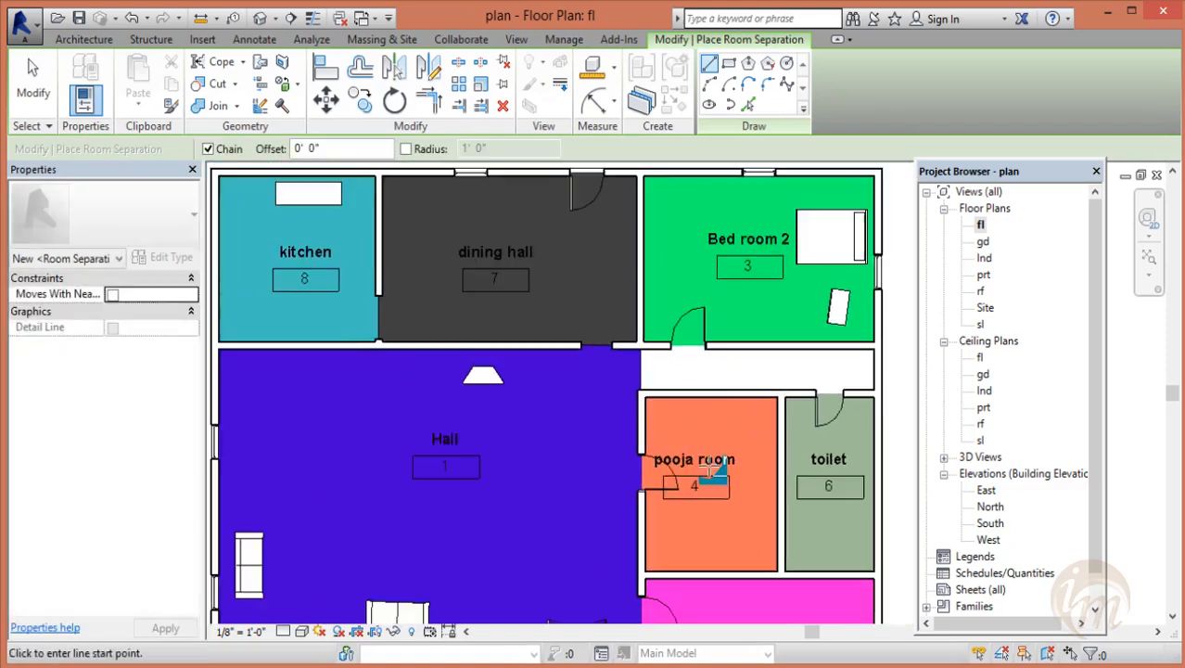
middle_click_drag(710, 469, 643, 415)
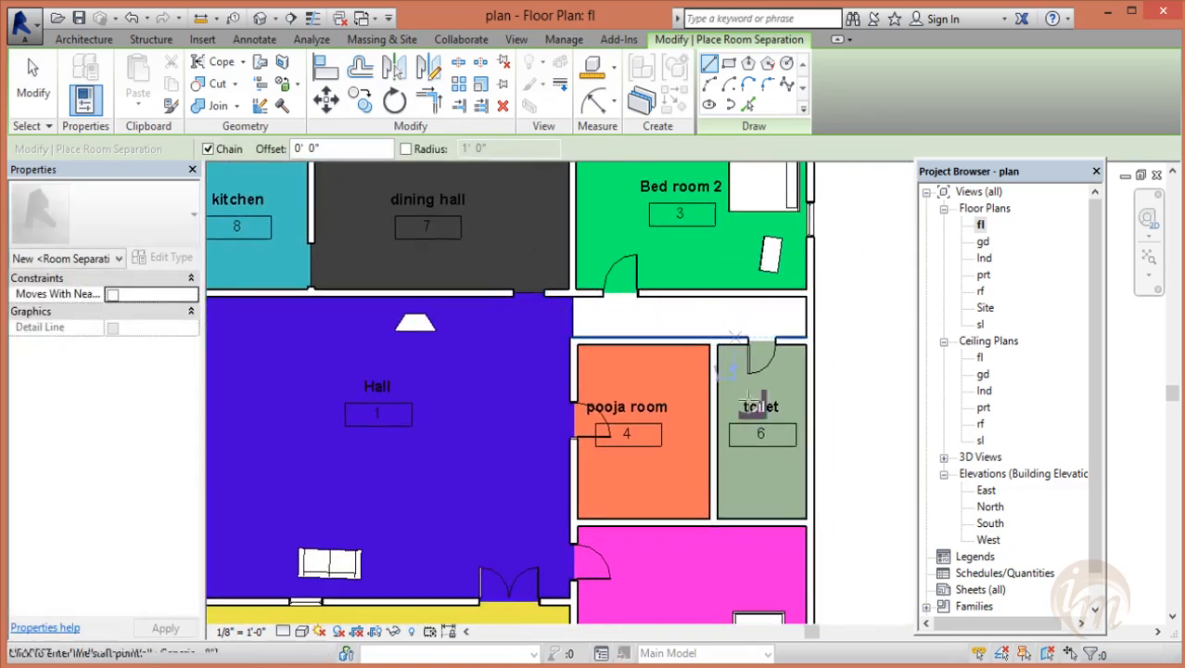
key("Escape")
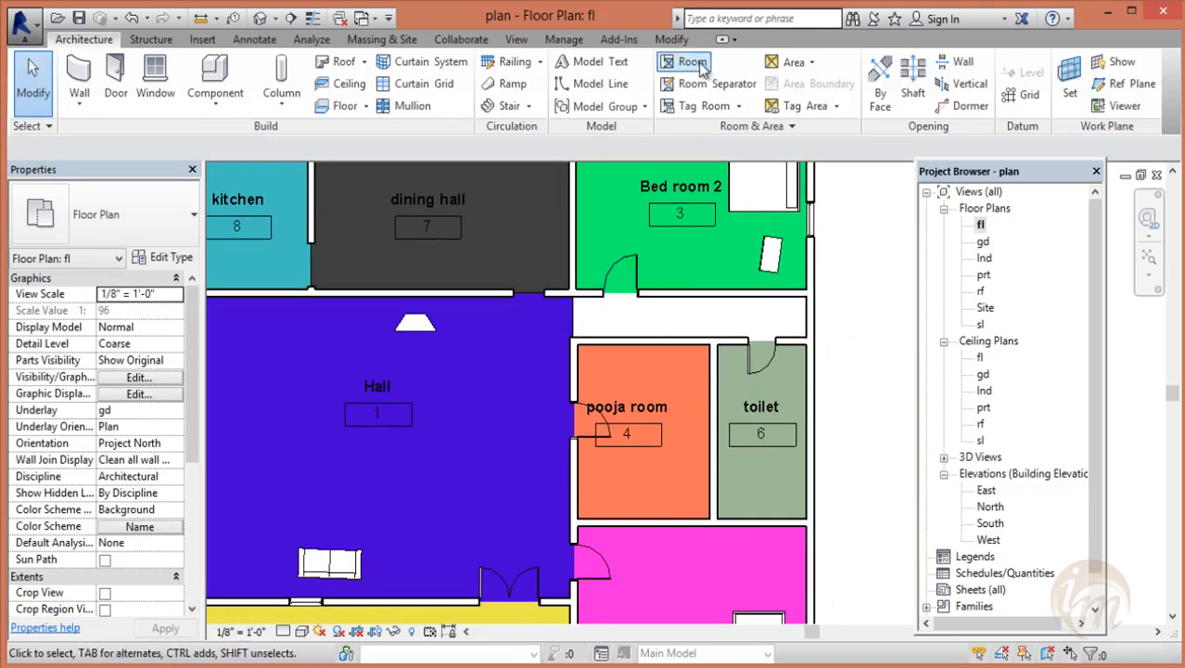
- Place a tagged room in the corridor between Bed room 2 and the pooja room and toilet
left_click(682, 317)
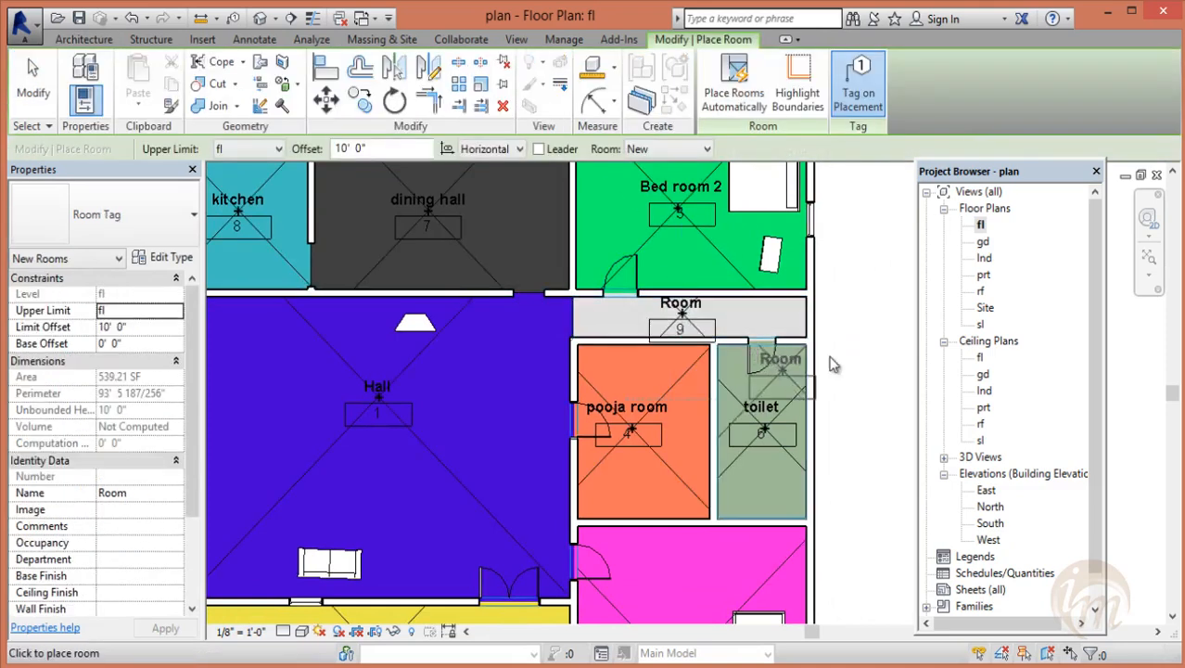
- Rename the corridor room above the pooja room and toilet as way
key("Escape")
left_click(691, 311)
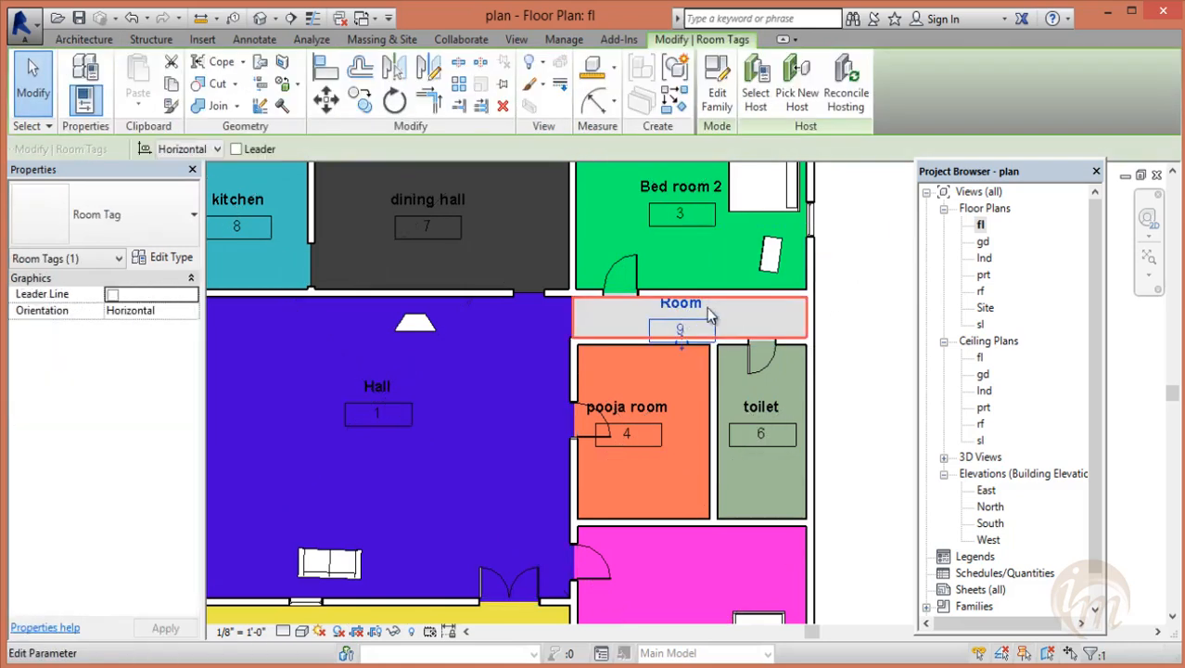
left_click(689, 307)
type("way")
left_click(856, 350)
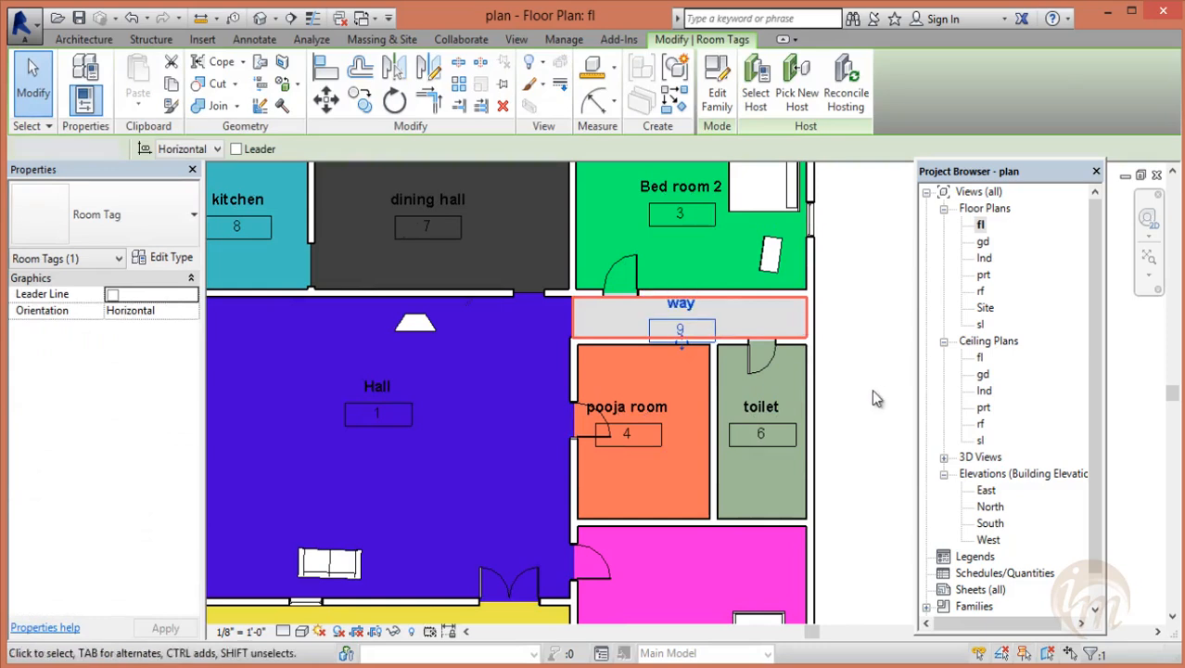
left_click(871, 390)
scroll(725, 357, "down", 2)
middle_click_drag(751, 389, 821, 413)
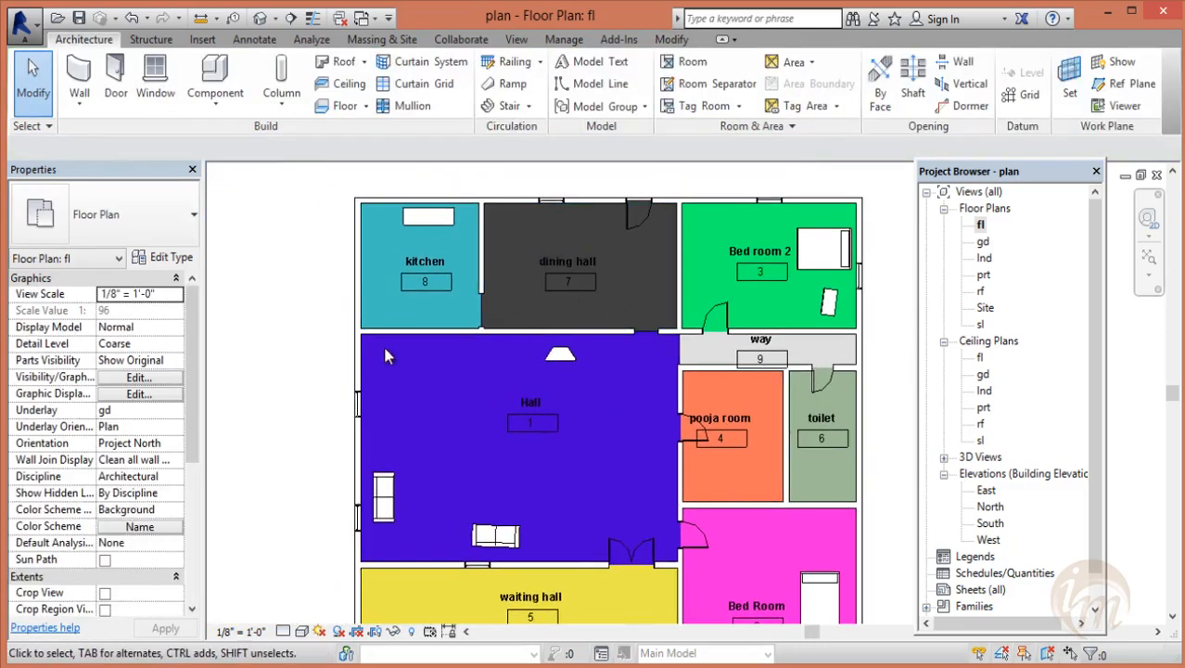
- Change the kitchen's color in the room name color scheme to RGB 128-000-064 and apply the scheme to the plan
left_click(139, 526)
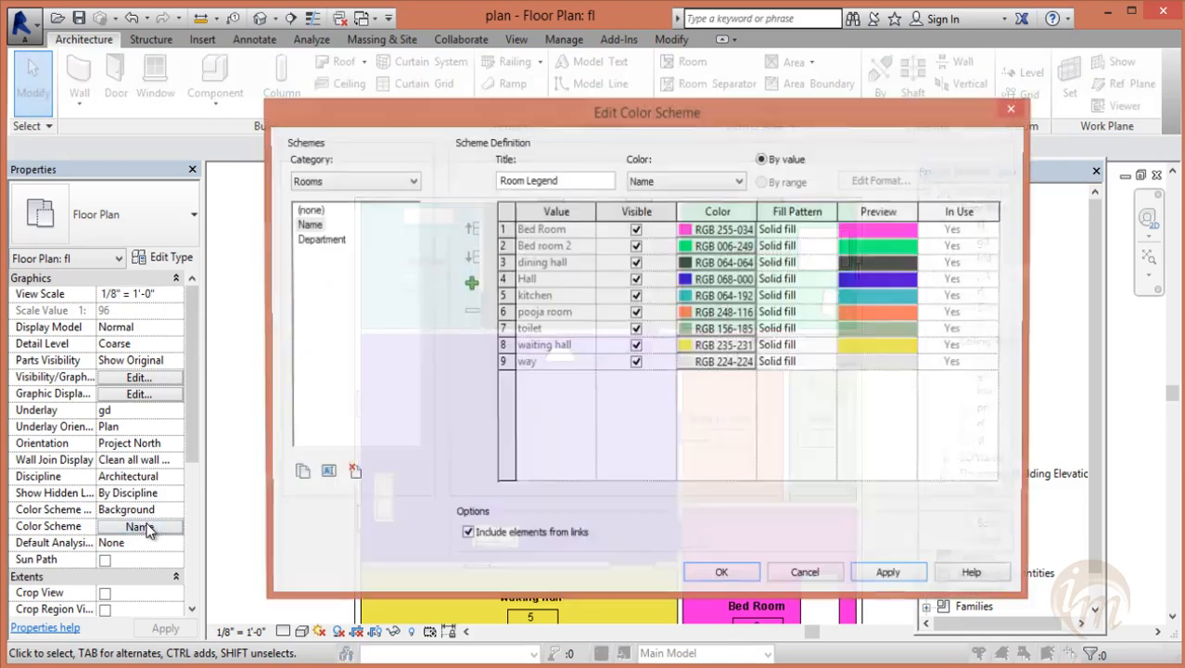
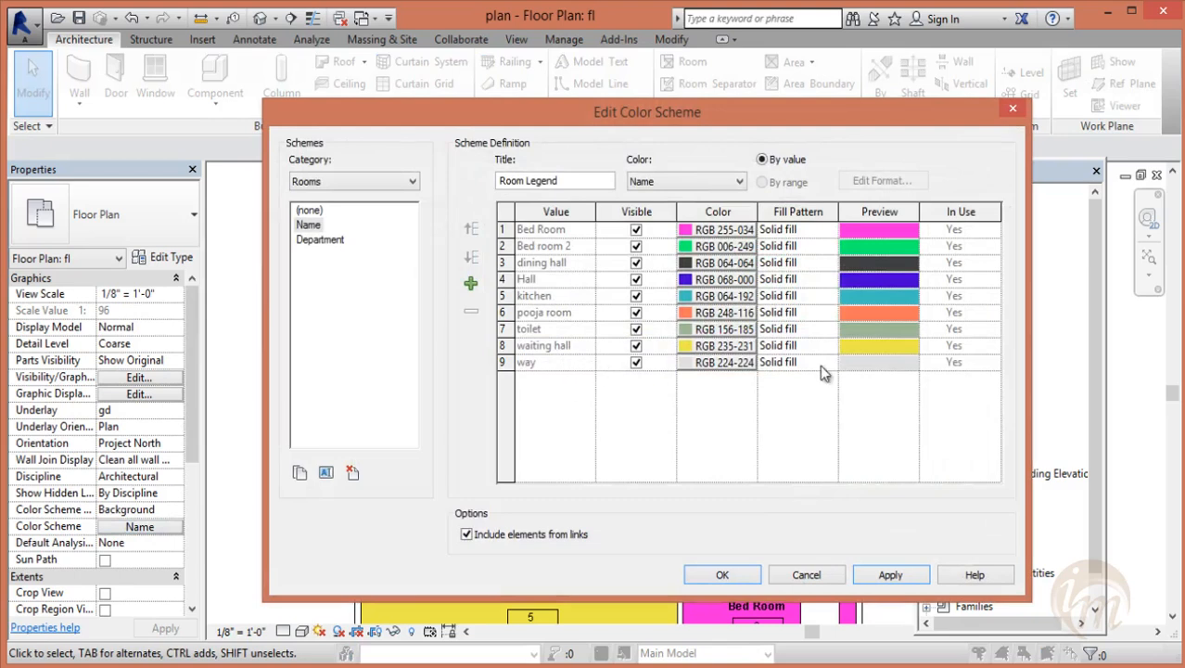
left_click(725, 363)
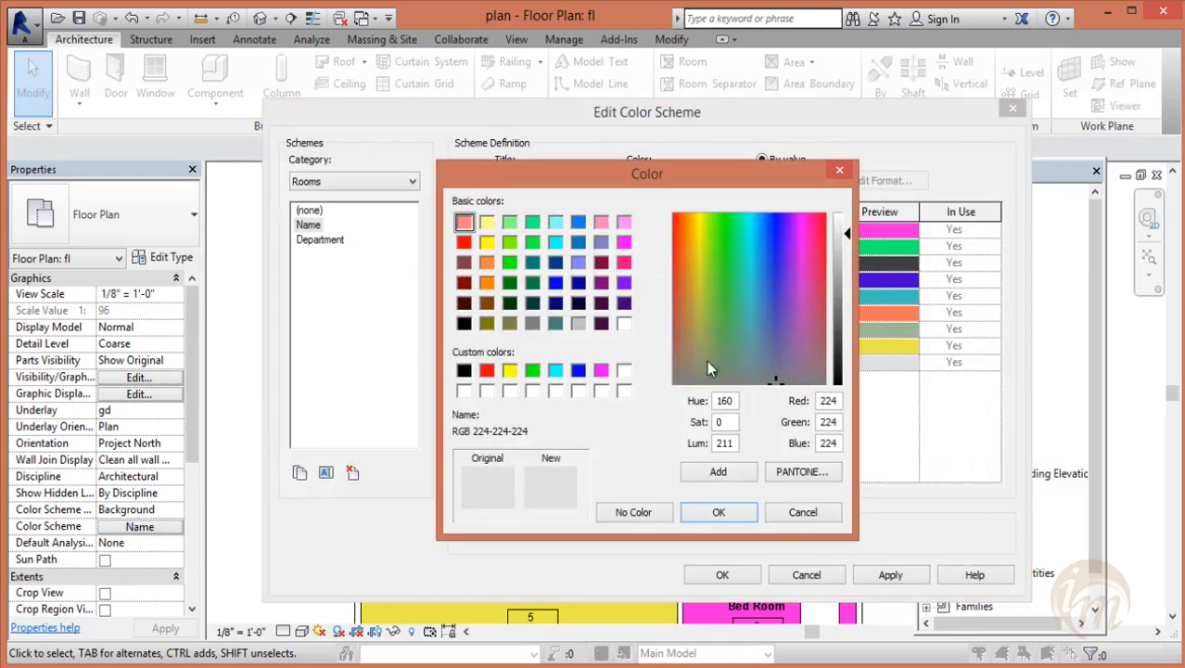
left_click(704, 513)
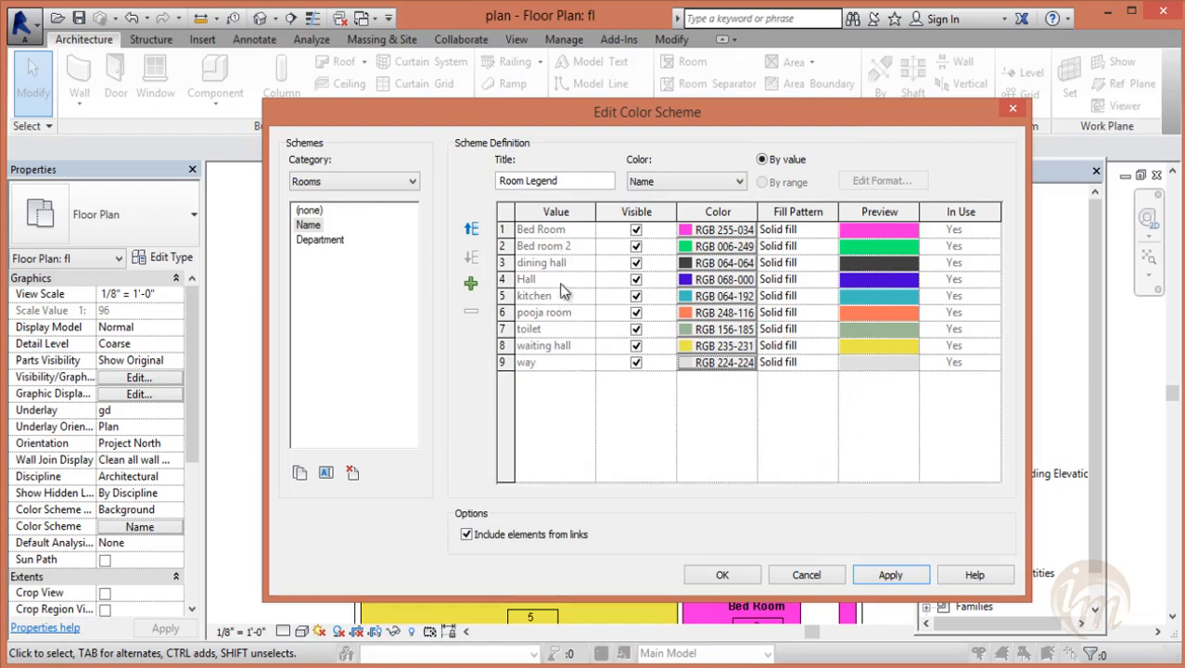
left_click(736, 295)
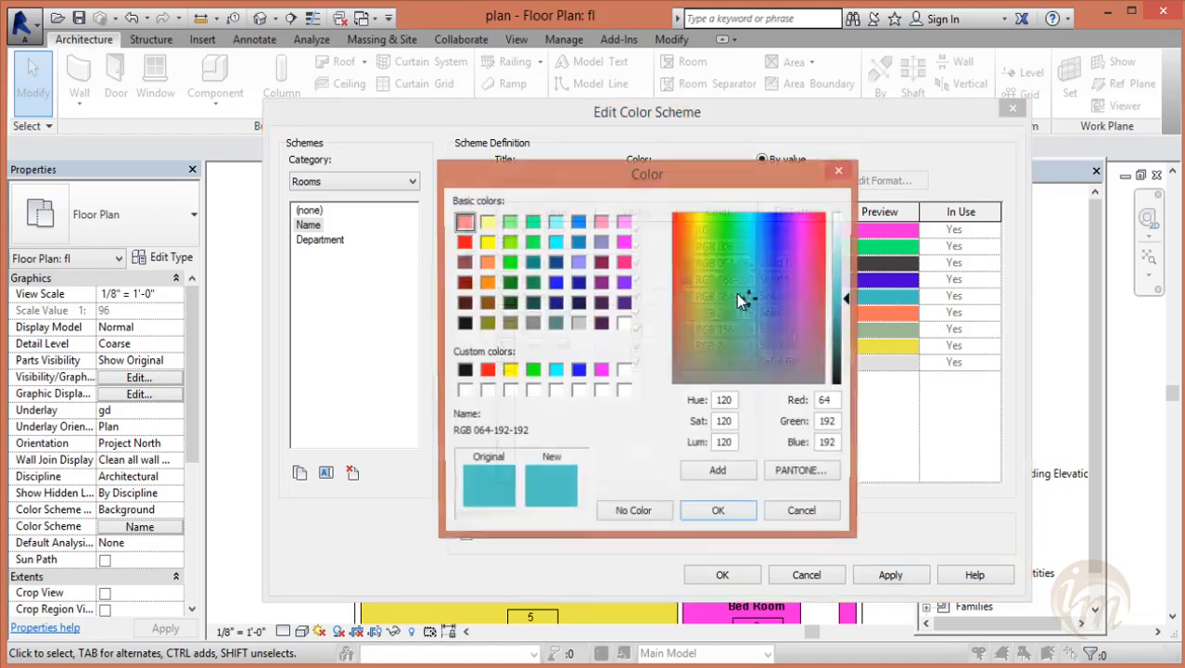
left_click(488, 321)
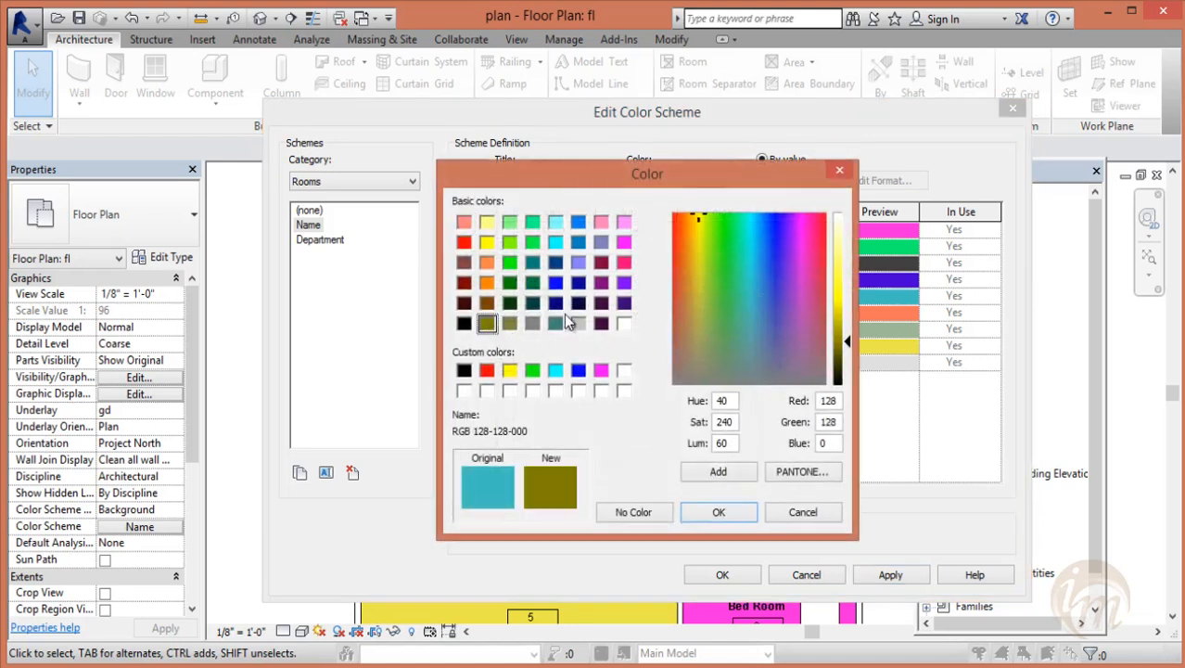
left_click(601, 263)
left_click(716, 581)
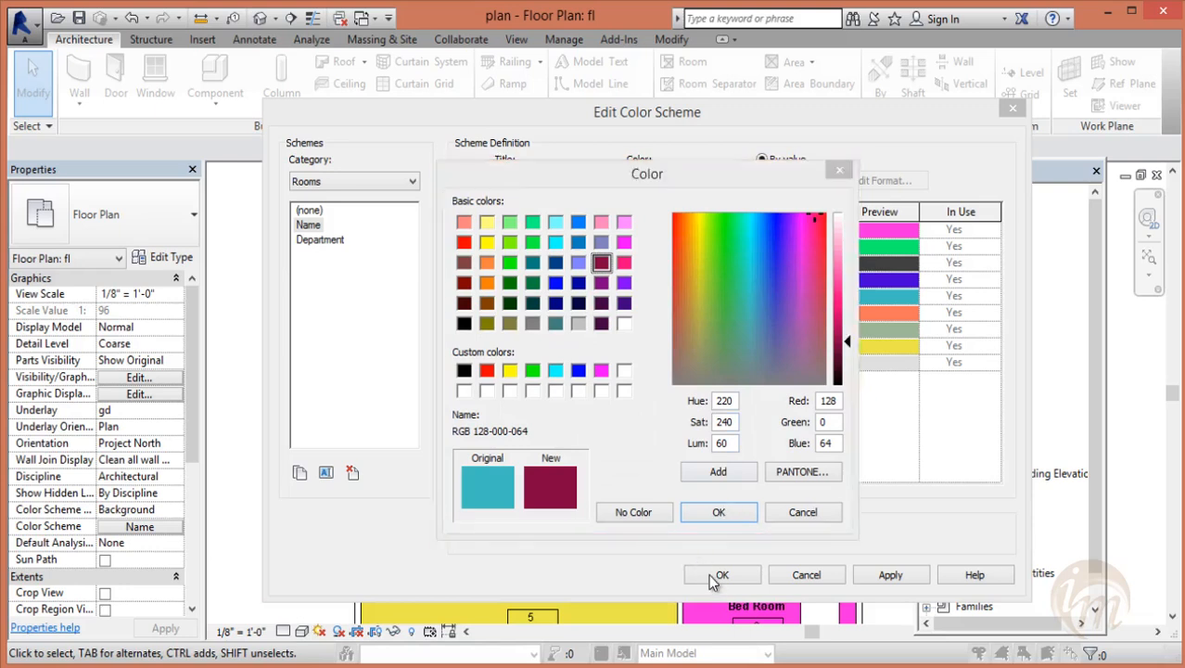
left_click(719, 506)
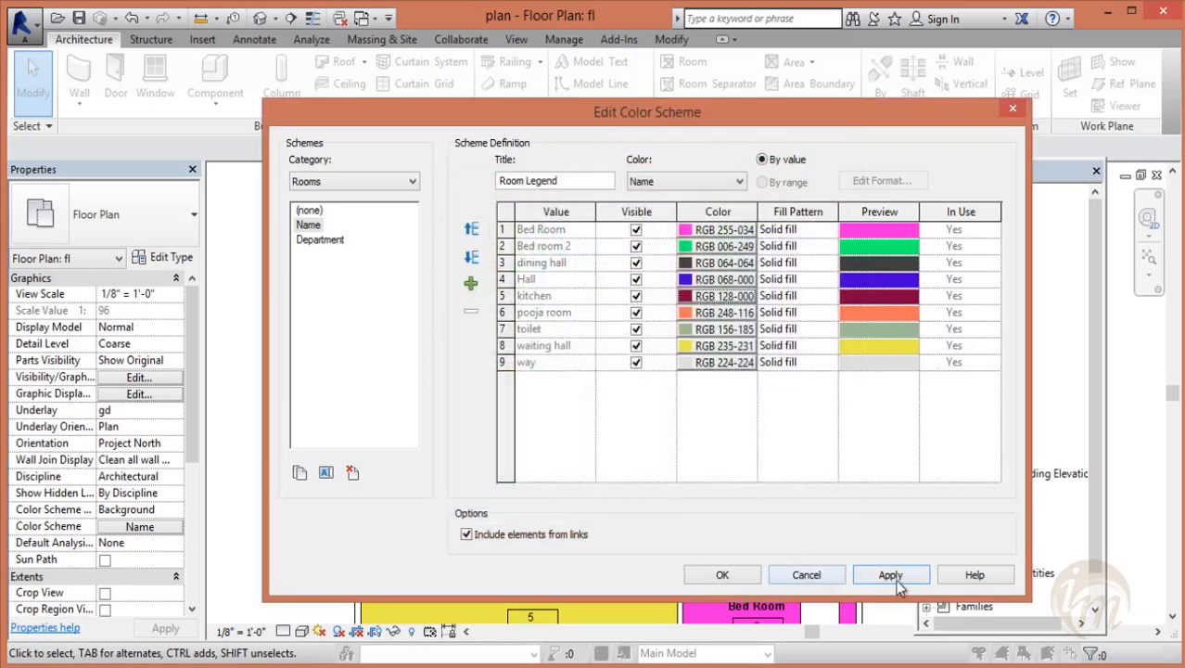
left_click(722, 575)
middle_click_drag(657, 412, 628, 369)
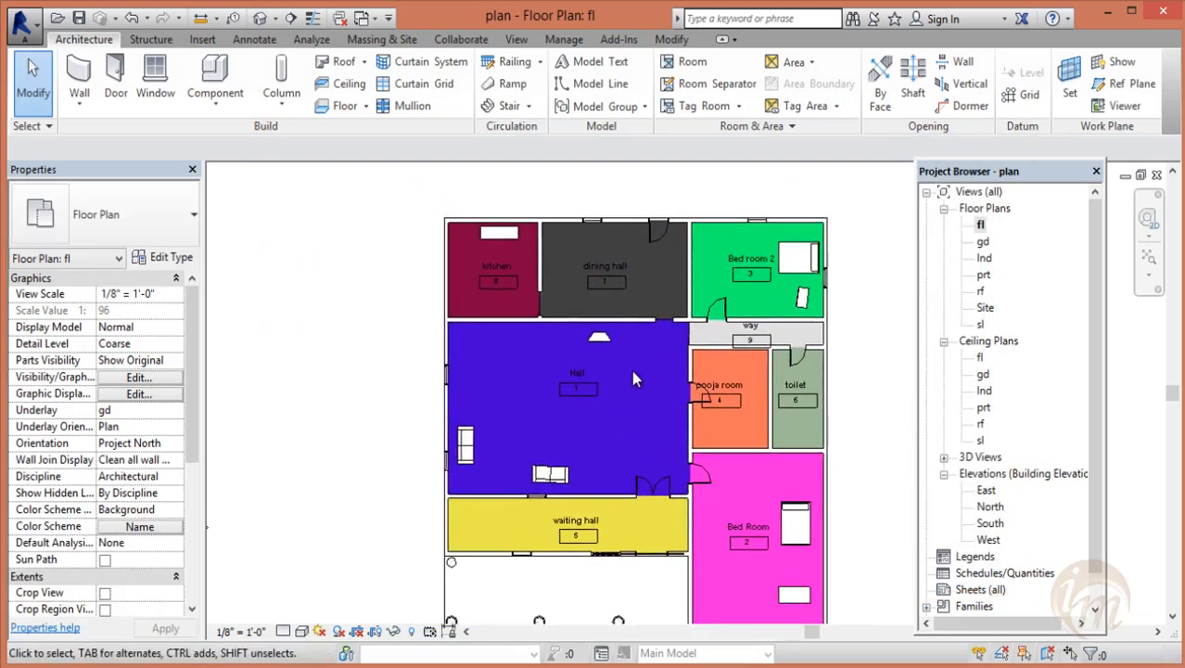
double_click(983, 242)
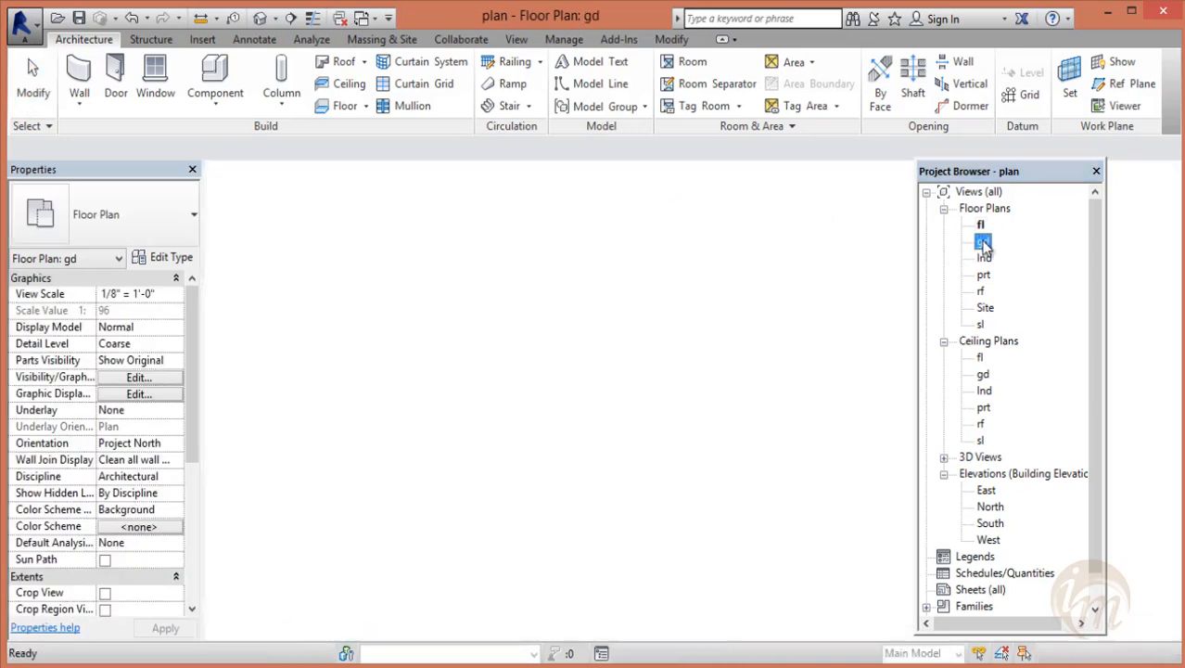
double_click(979, 223)
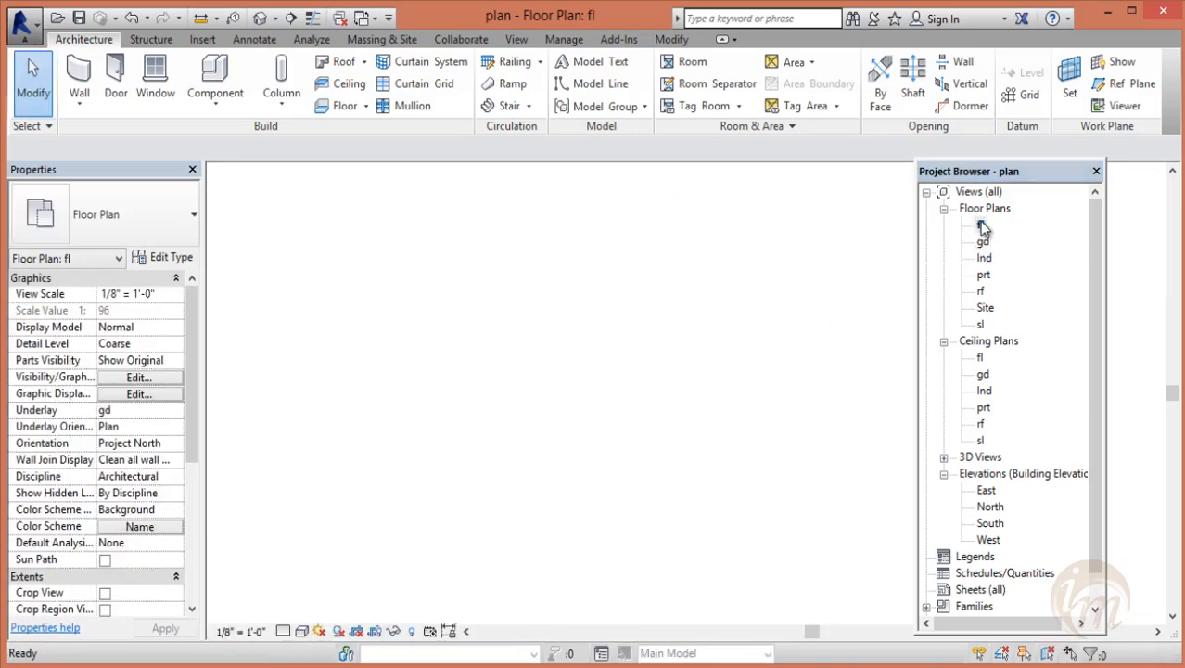
middle_click_drag(609, 373, 609, 351)
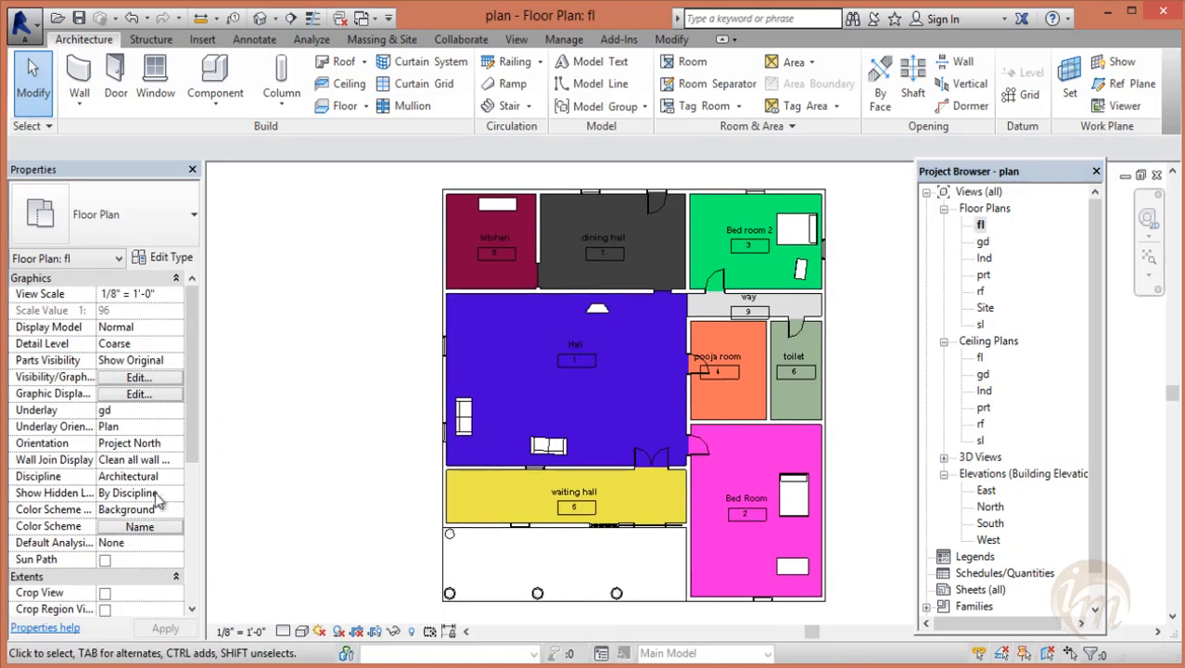
- Set the Bed Room entry's fill pattern to Shingle in the color scheme and apply it to the plan
left_click(141, 526)
left_click(792, 229)
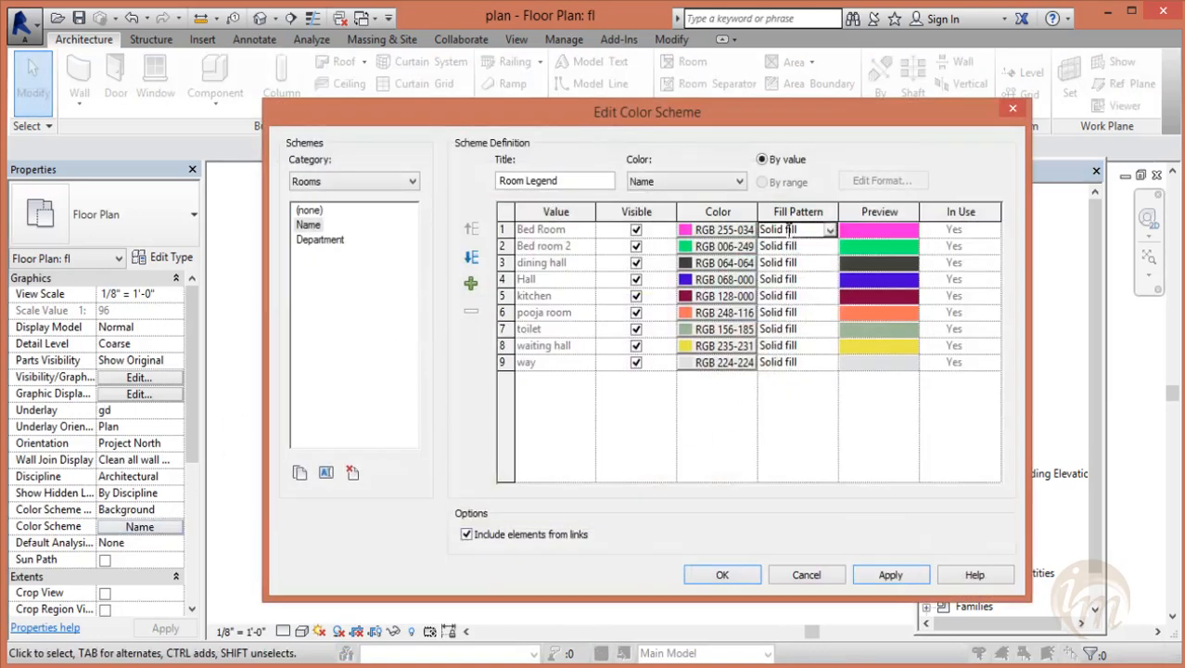
left_click(830, 232)
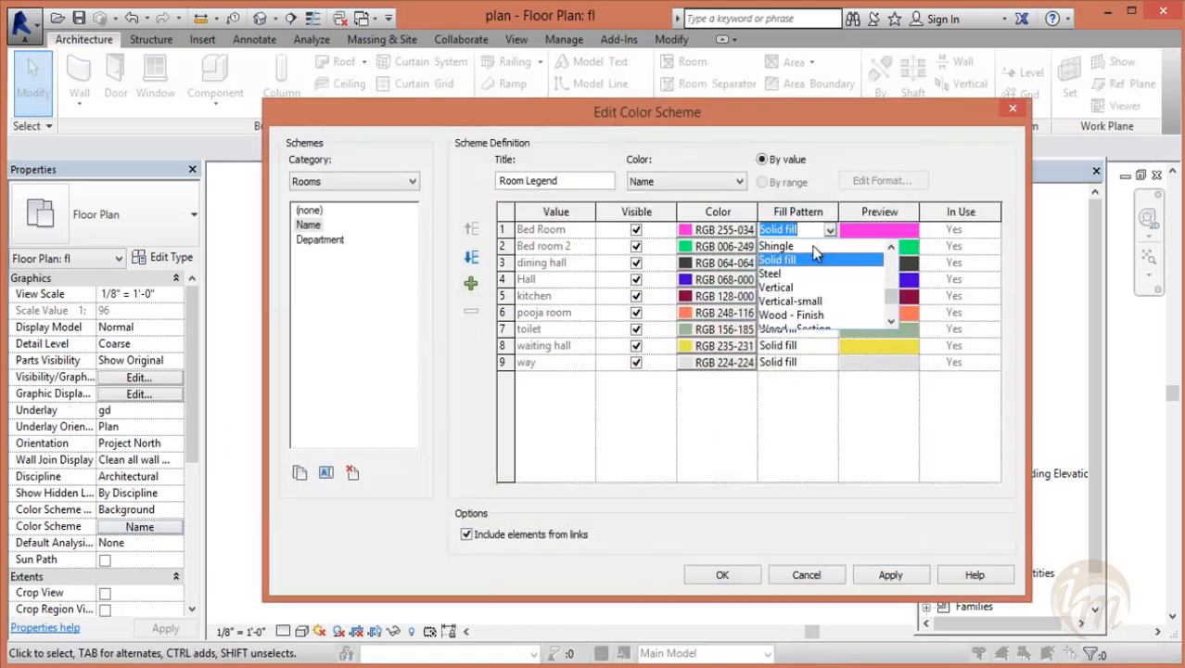
left_click(807, 246)
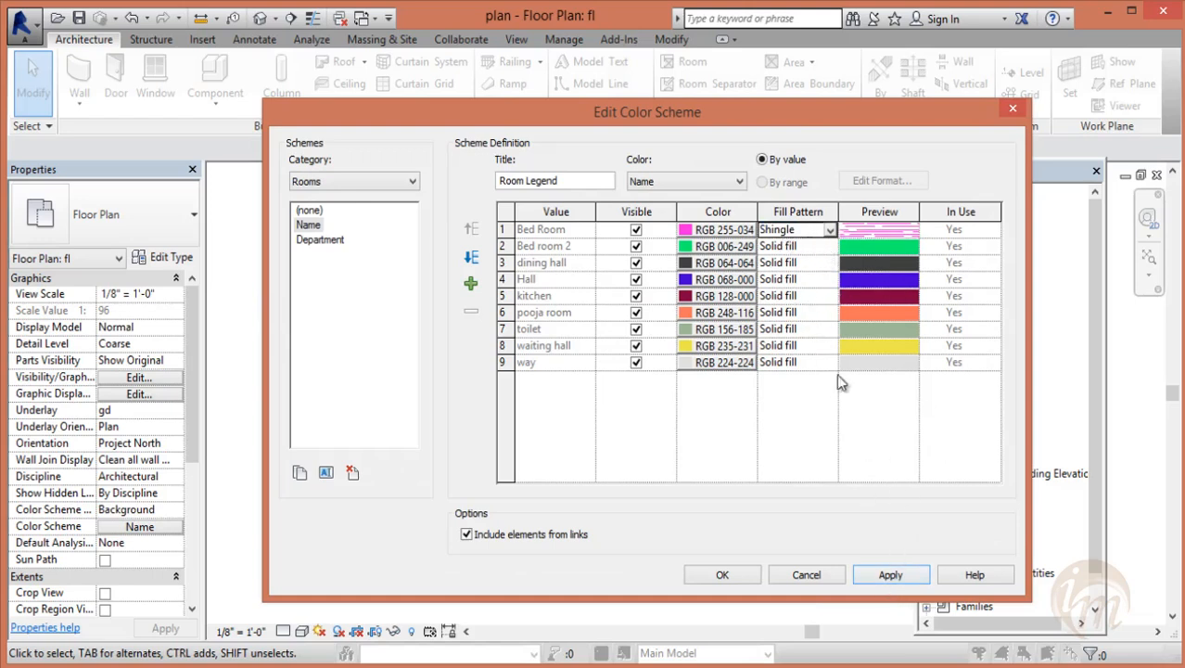
left_click(874, 575)
left_click(722, 575)
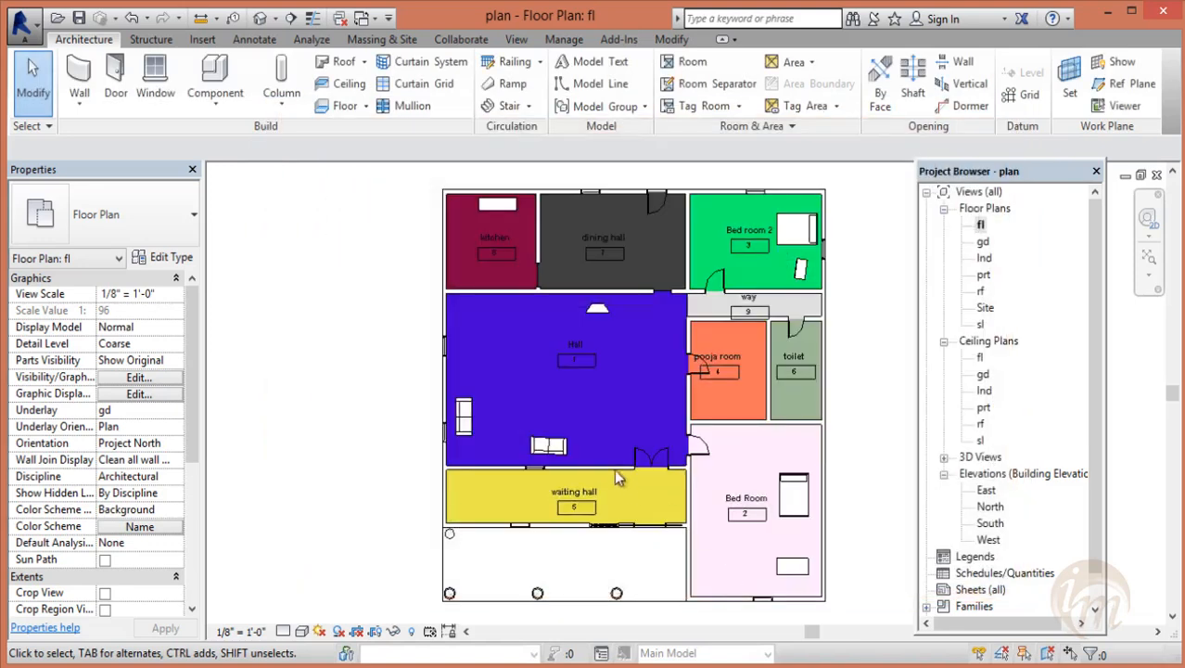
scroll(525, 378, "up", 1)
scroll(524, 369, "down", 2)
middle_click_drag(749, 492, 763, 421)
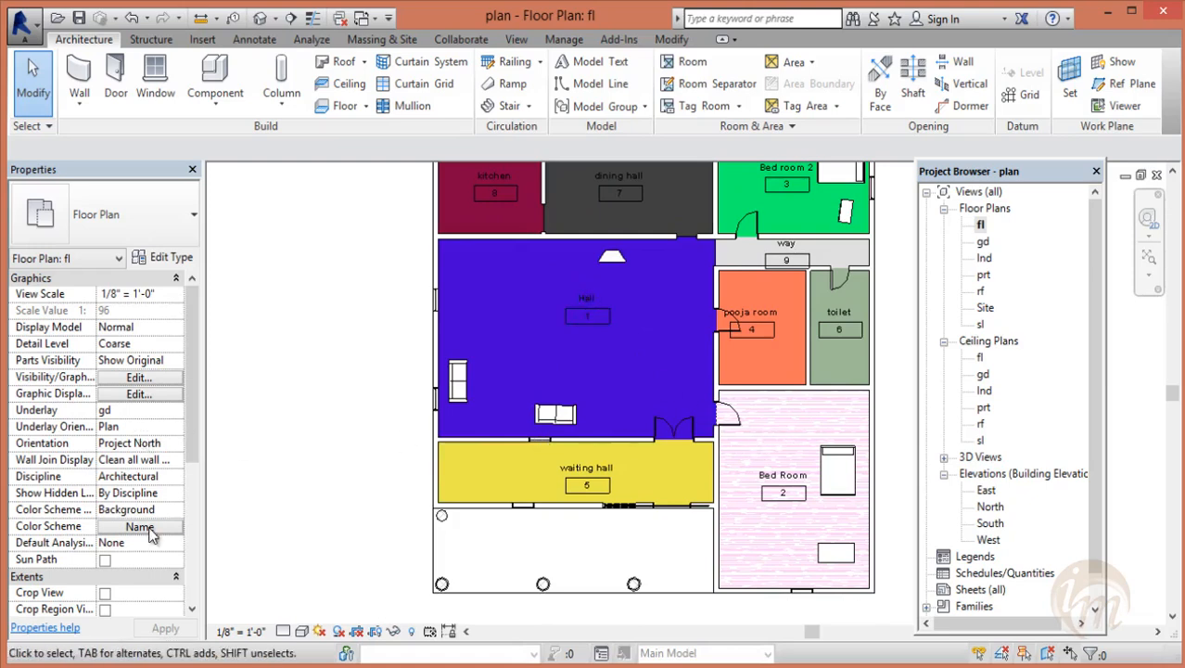
- Try the Steel, Wood - Finish and Wood_1 fill patterns on the Bed Room entry of the color scheme
left_click(141, 527)
left_click(831, 229)
left_click(831, 231)
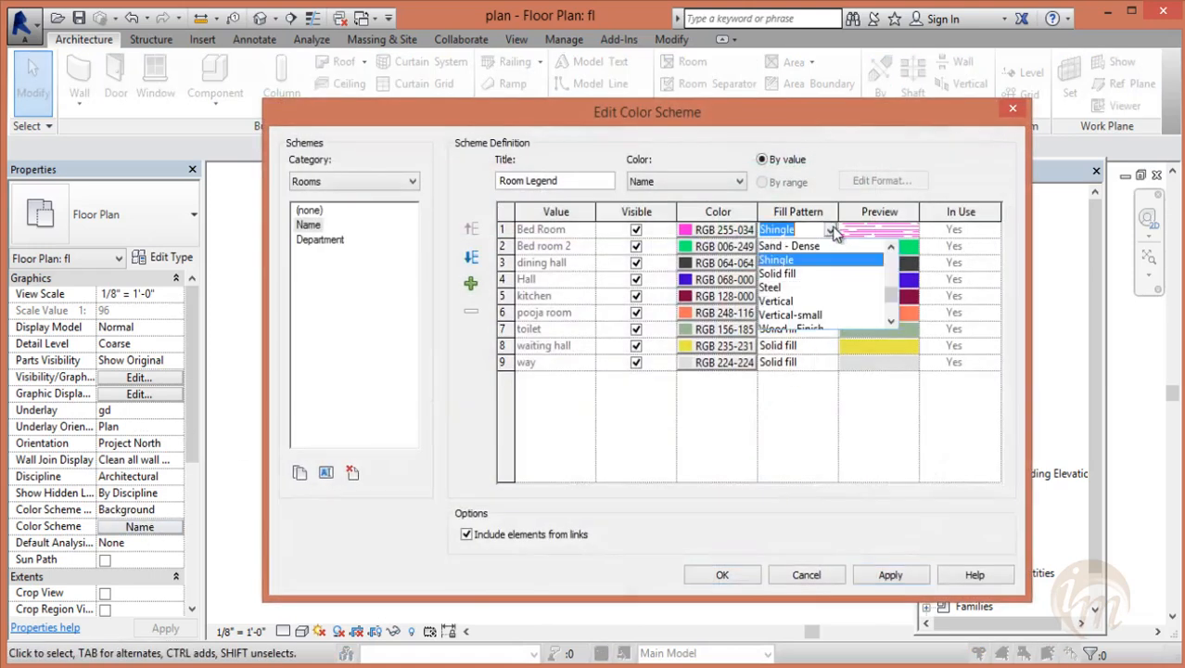
left_click(772, 288)
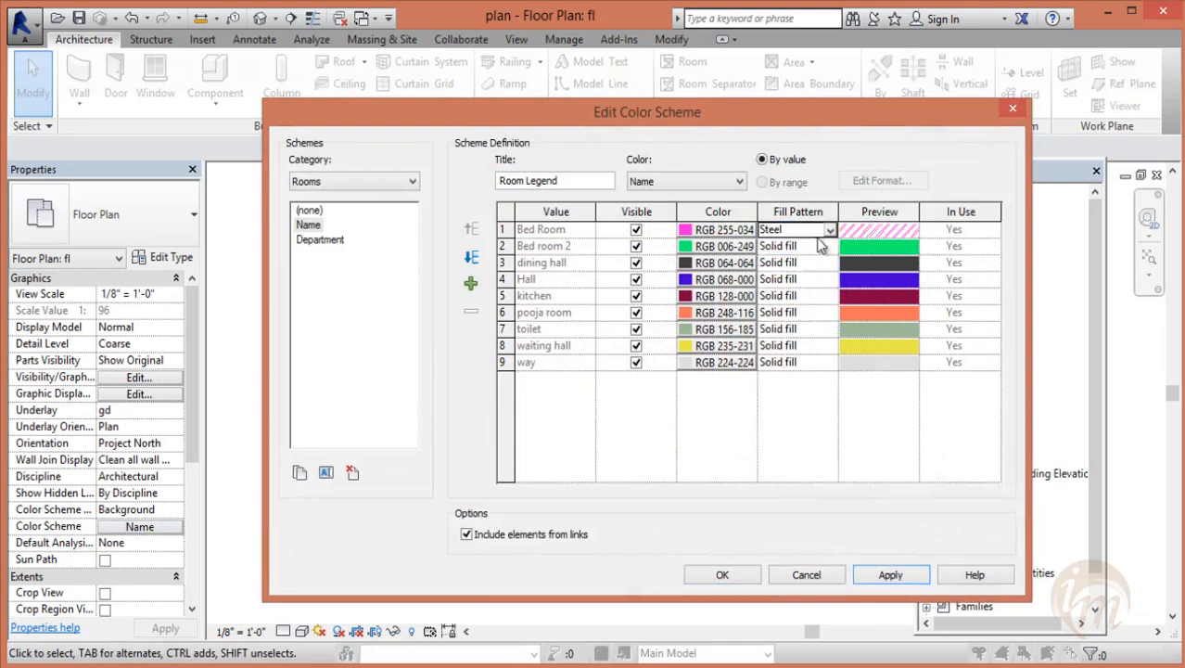
left_click(819, 230)
left_click(831, 230)
scroll(803, 297, "down", 3)
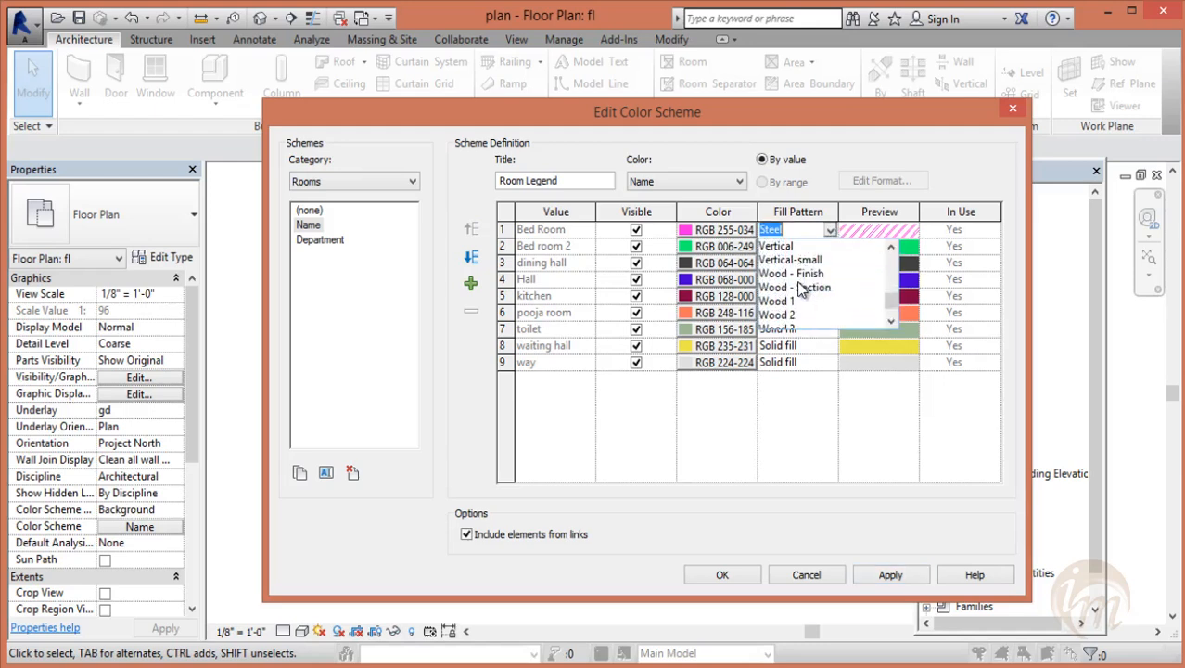
left_click(795, 274)
left_click(830, 231)
scroll(790, 306, "down", 3)
left_click(784, 302)
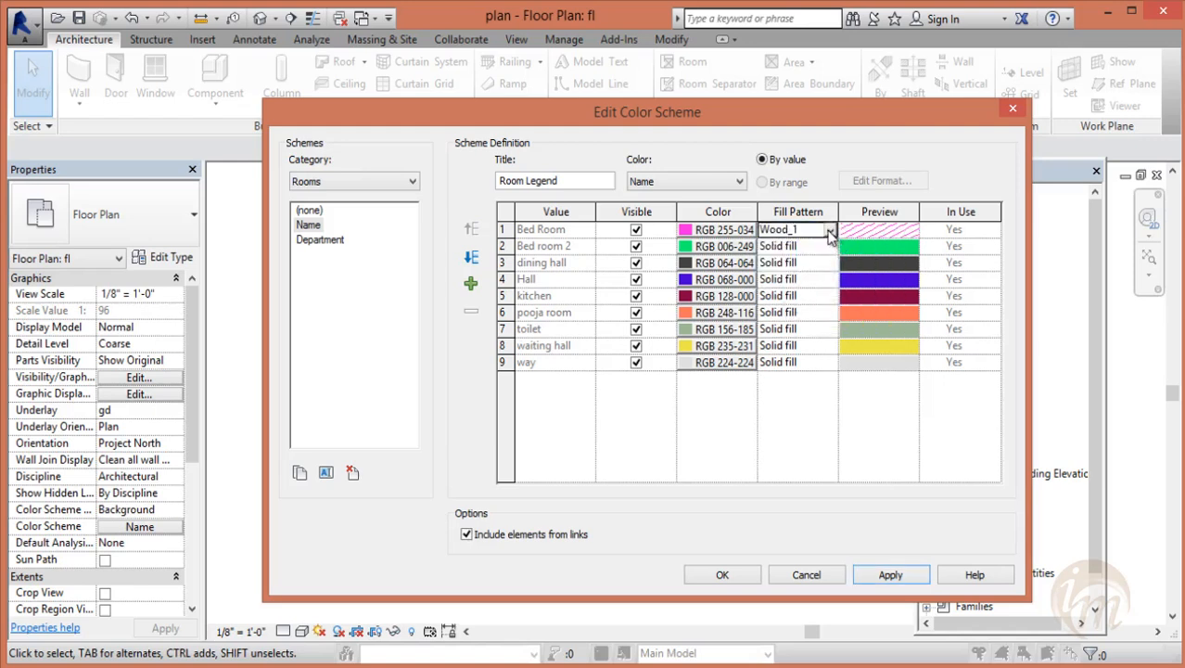
- Set the fill pattern of Bed Room to Sand - Dense and of Bed room 2 to Sand
left_click(830, 230)
scroll(799, 289, "up", 3)
left_click(790, 288)
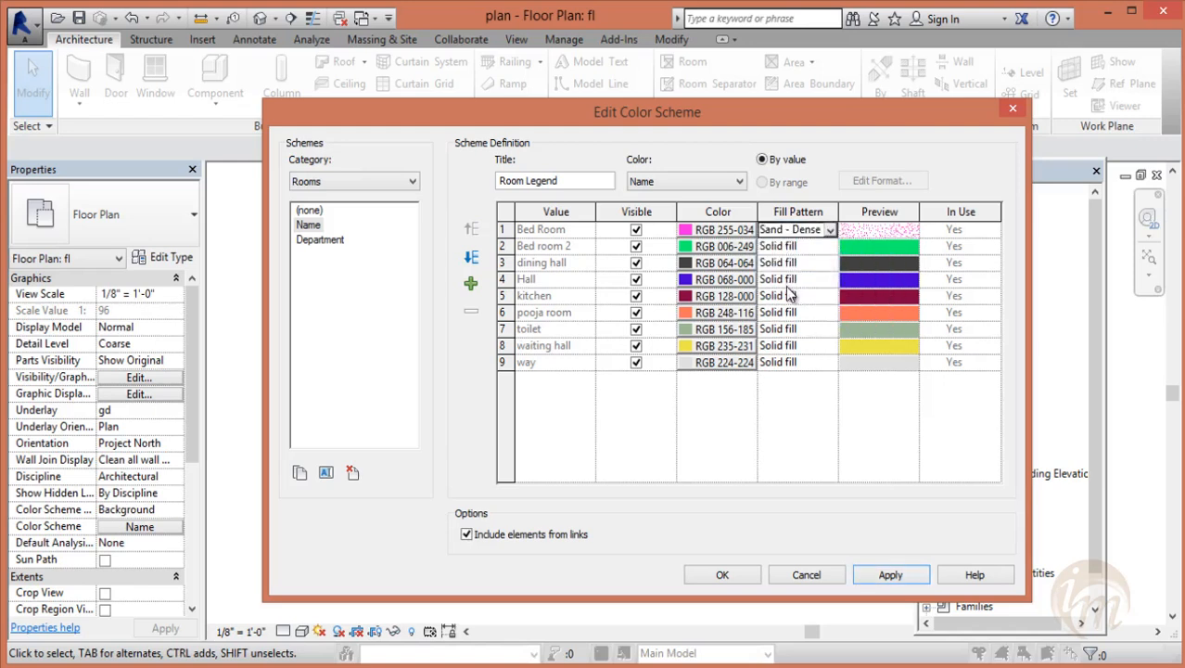
left_click(818, 247)
left_click(829, 247)
left_click(800, 273)
- Set the fill pattern of the dining hall and Bed room 2 entries to Sand - Dense
left_click(829, 264)
left_click(829, 264)
left_click(803, 316)
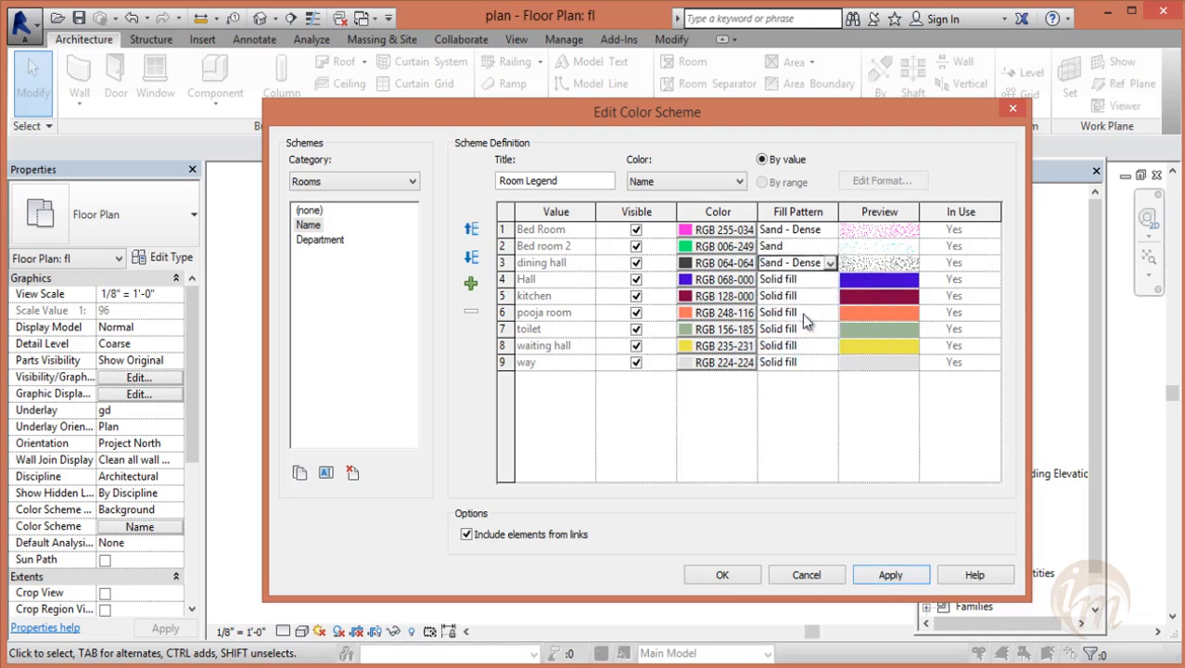
left_click(827, 248)
left_click(829, 248)
scroll(795, 310, "down", 1)
left_click(793, 309)
- Set the fill pattern of the Hall, kitchen and pooja room entries to Sand - Dense
left_click(827, 279)
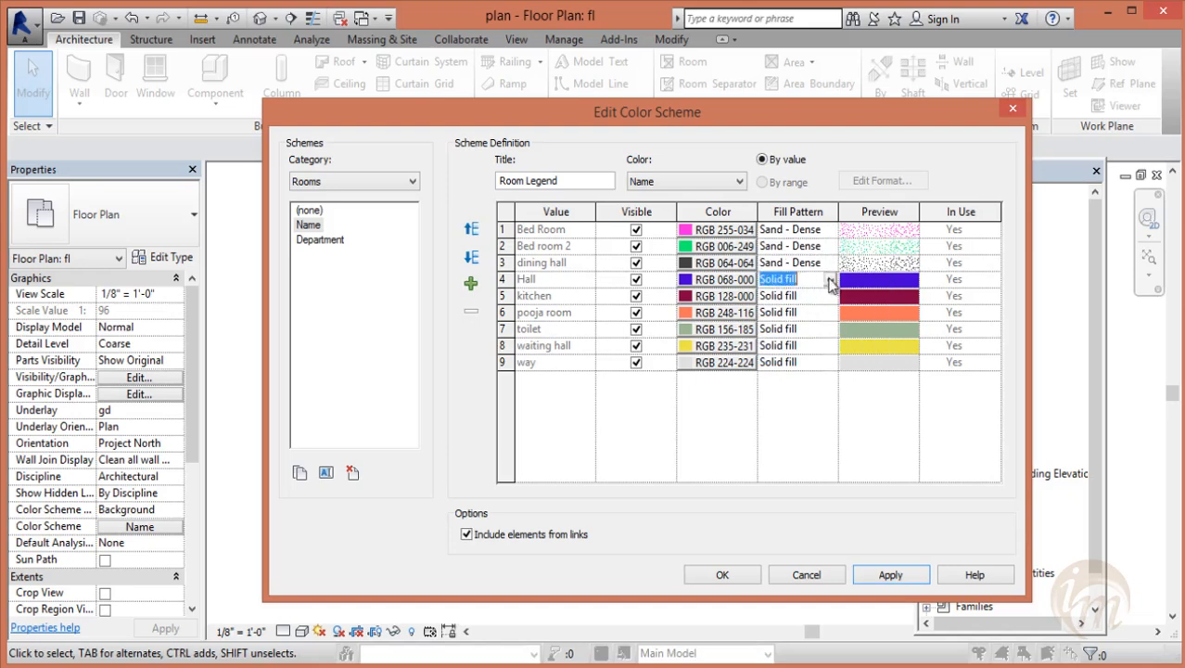
left_click(830, 279)
left_click(795, 321)
left_click(830, 296)
left_click(830, 296)
left_click(795, 360)
left_click(828, 312)
left_click(829, 312)
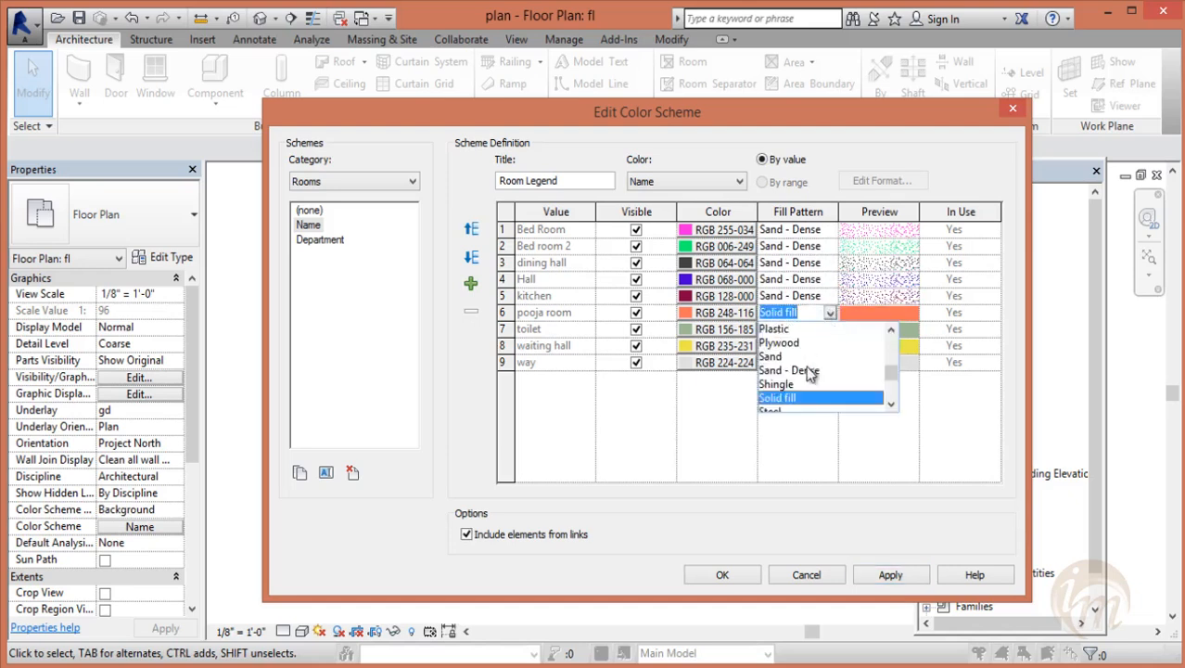
left_click(795, 374)
- Set the fill pattern of toilet to Sand - Dense and of waiting hall to Sand
left_click(828, 329)
left_click(829, 329)
left_click(799, 390)
left_click(828, 346)
left_click(830, 346)
left_click(779, 389)
- Set the fill pattern of the way and waiting hall entries to Sand - Dense and accept the color scheme
left_click(828, 363)
left_click(829, 362)
scroll(819, 417, "up", 3)
scroll(806, 425, "down", 1)
left_click(806, 425)
left_click(795, 346)
left_click(828, 345)
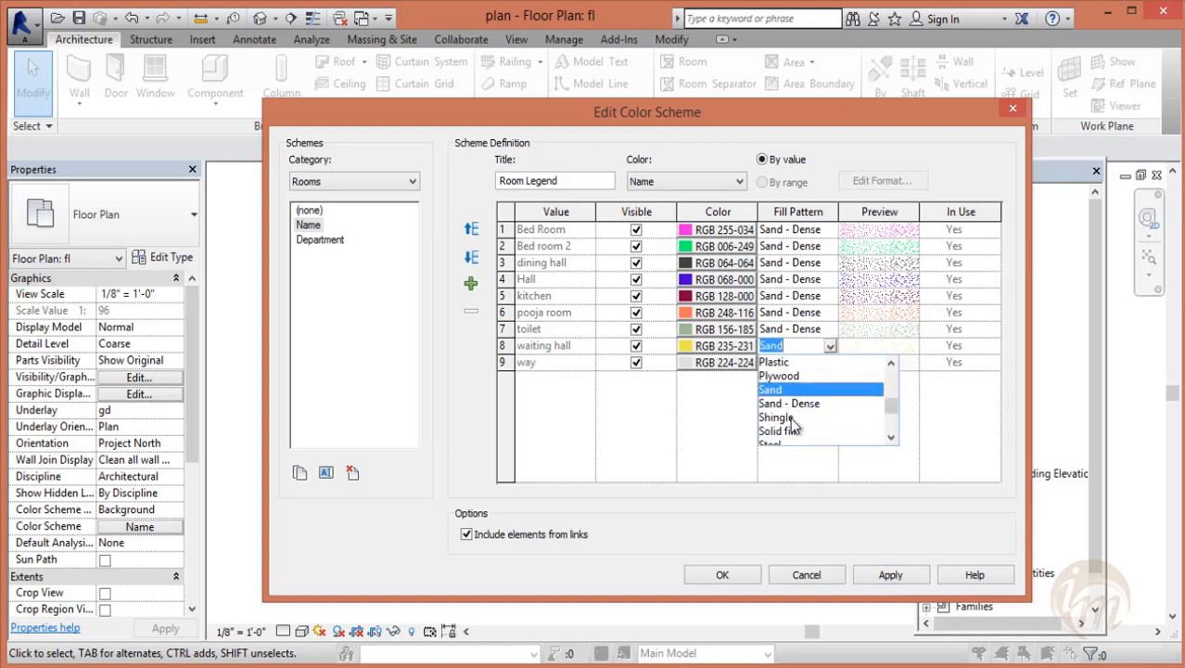
left_click(795, 404)
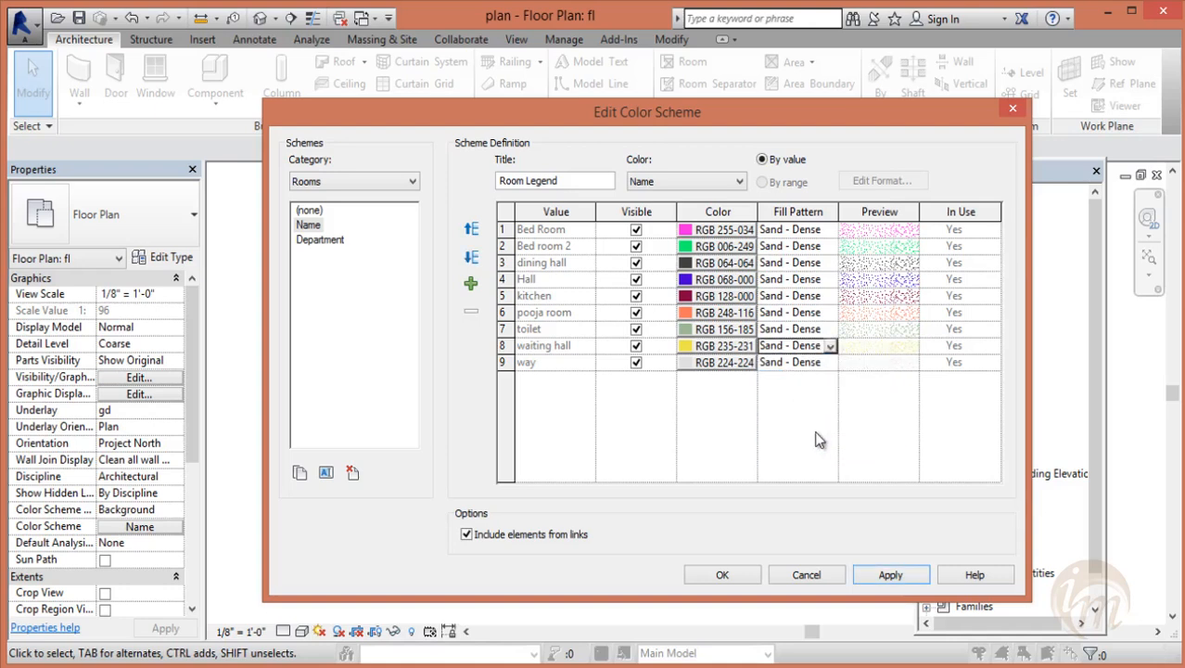
left_click(709, 579)
- Examine the patterned room fills across the fl floor plan, up close and as a whole
scroll(715, 397, "up", 2)
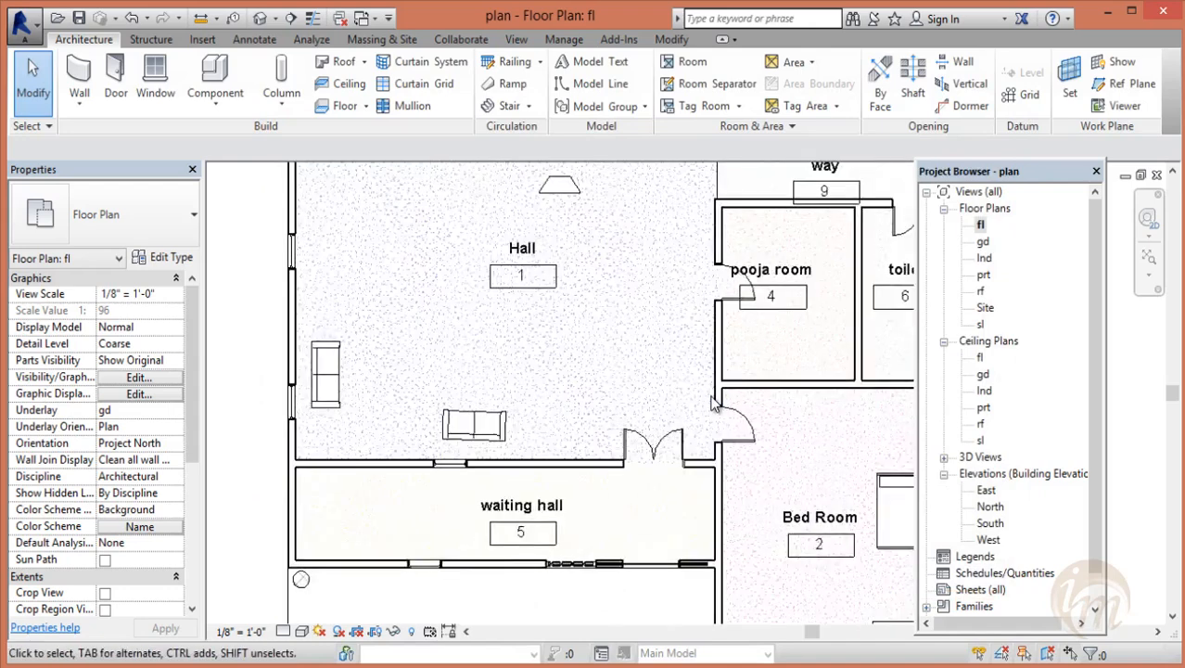
scroll(723, 408, "down", 5)
middle_click_drag(723, 410, 679, 465)
scroll(678, 412, "up", 5)
scroll(612, 274, "up", 3)
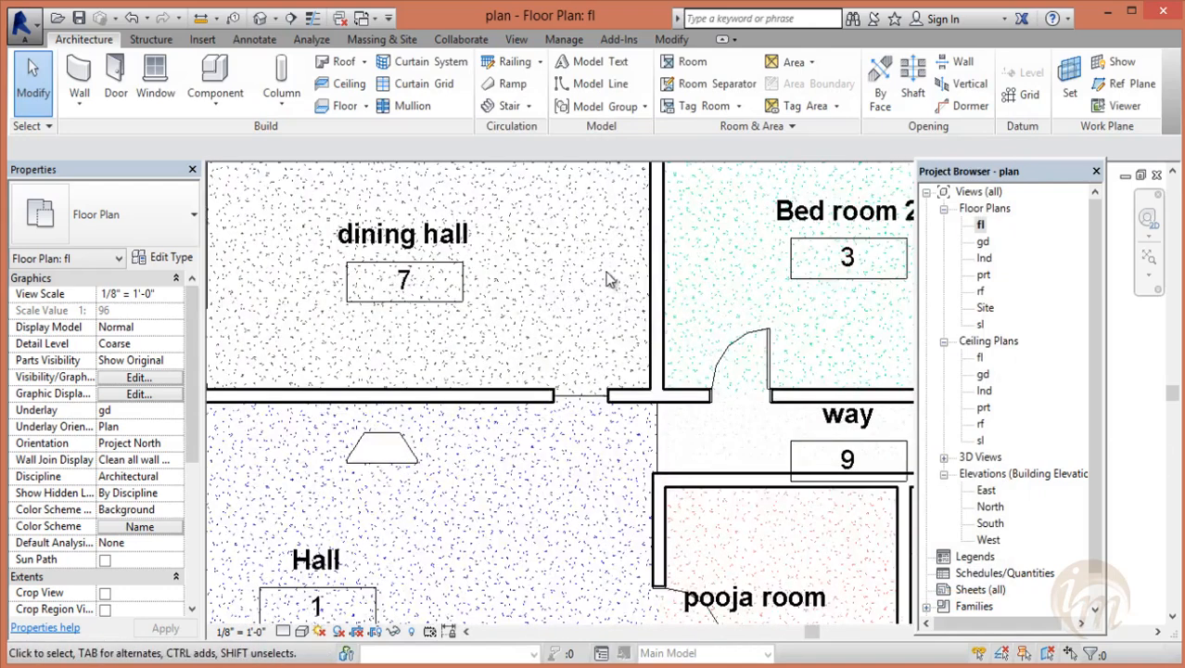
scroll(607, 273, "down", 2)
middle_click_drag(635, 301, 687, 294)
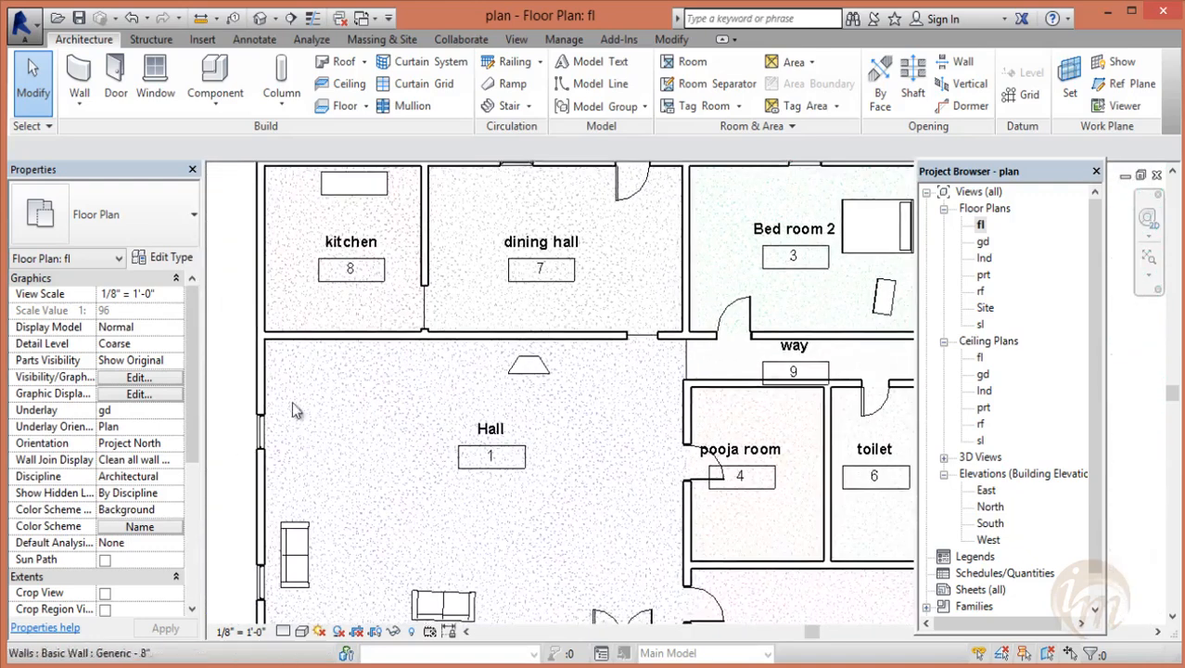
- Reopen the plan's color scheme and set the Bed Room entry's fill pattern to Masonry - Concrete Block
left_click(157, 528)
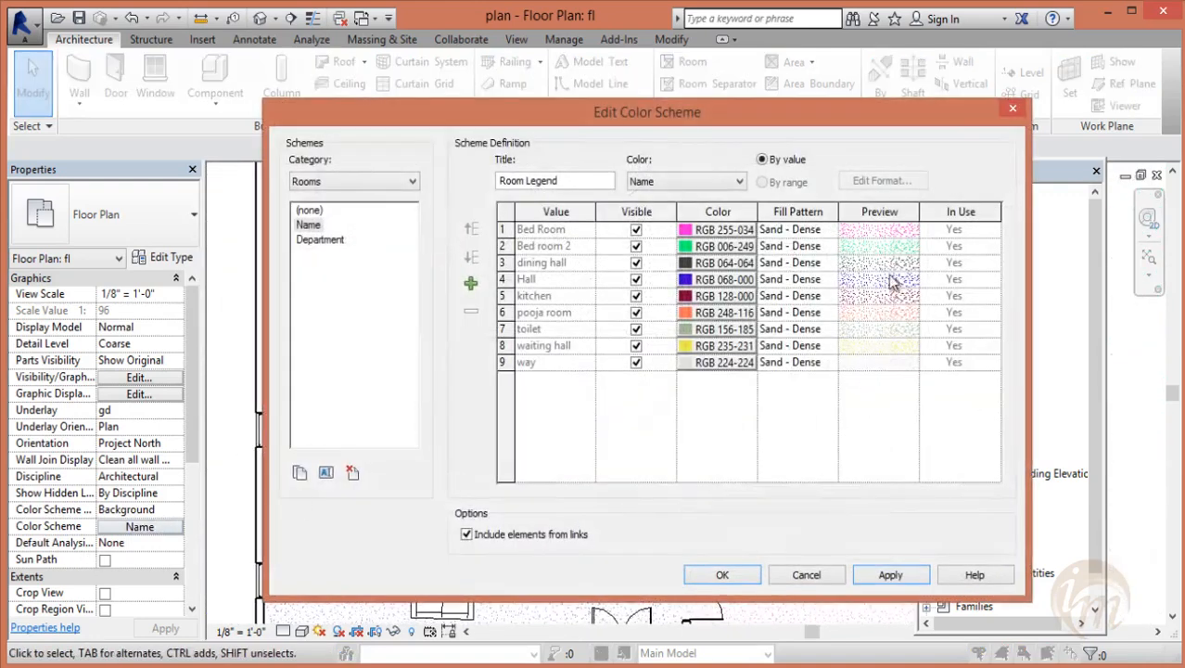
left_click(795, 229)
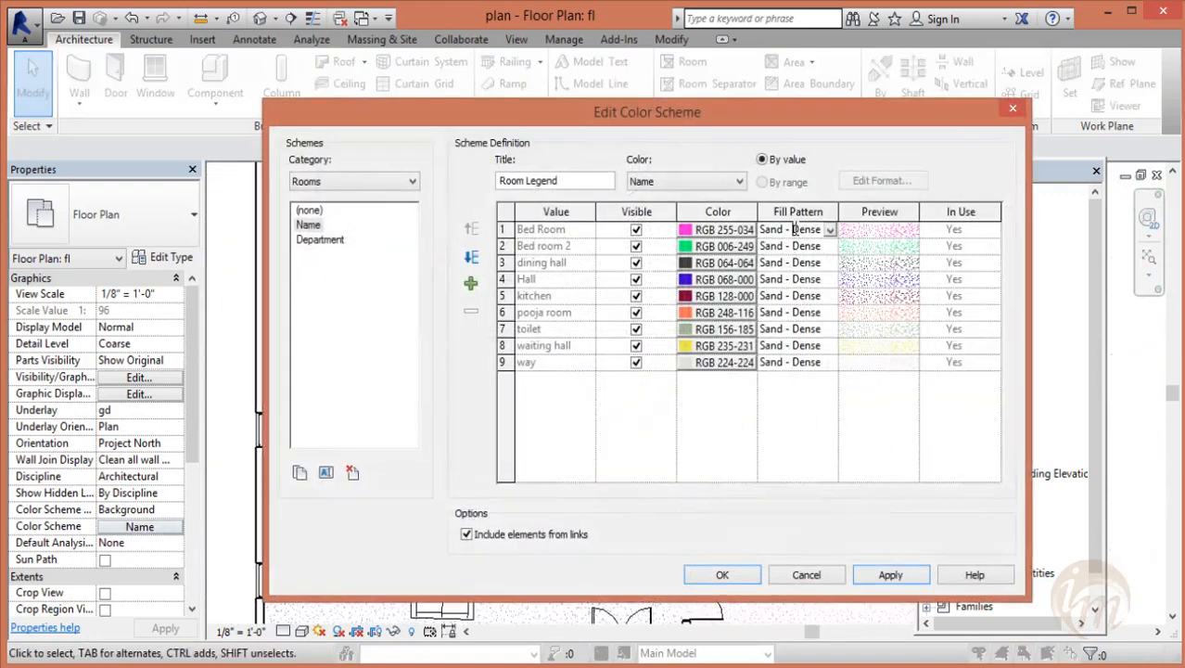
left_click(831, 232)
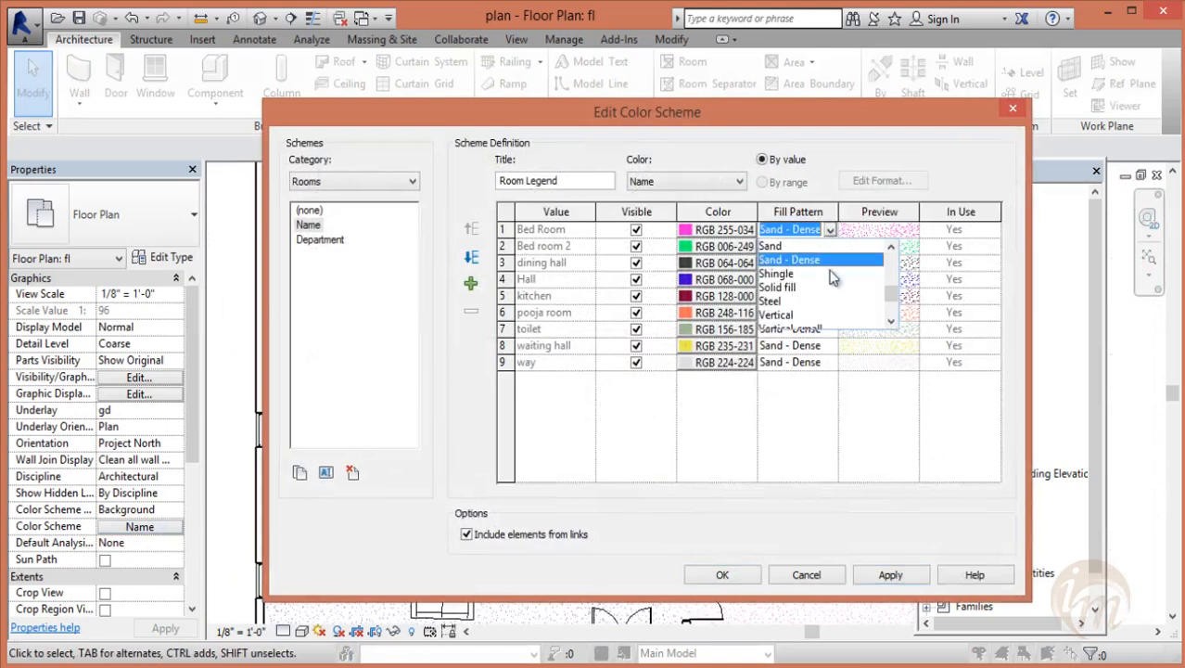
scroll(796, 310, "up", 3)
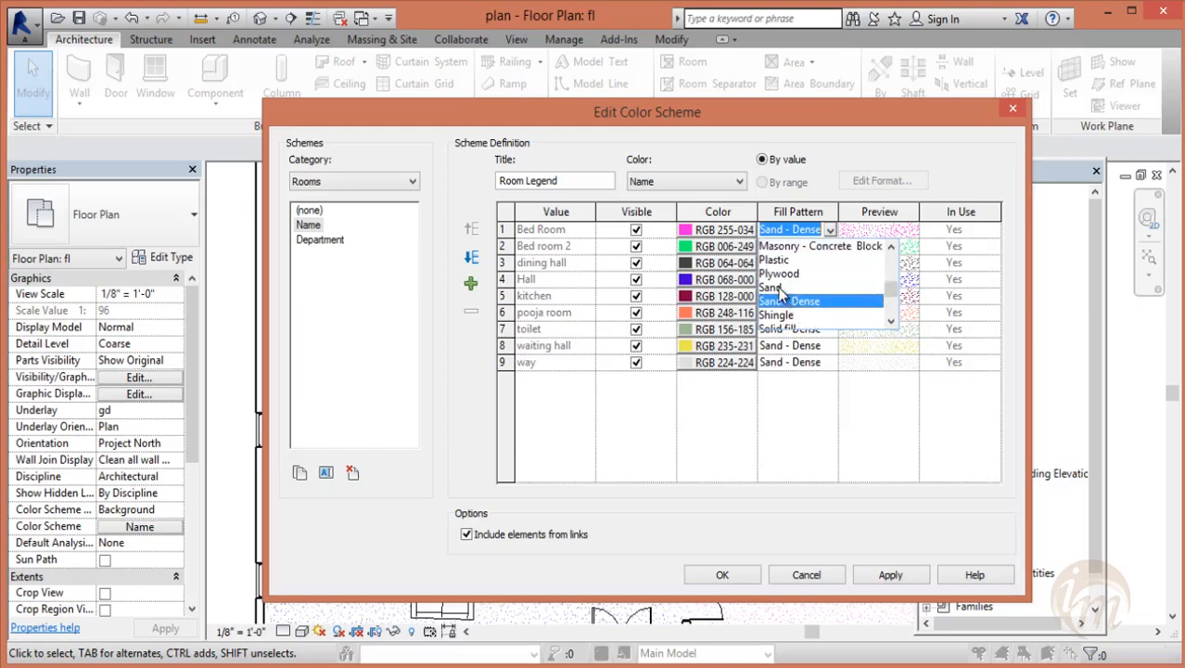
left_click(780, 273)
left_click(829, 230)
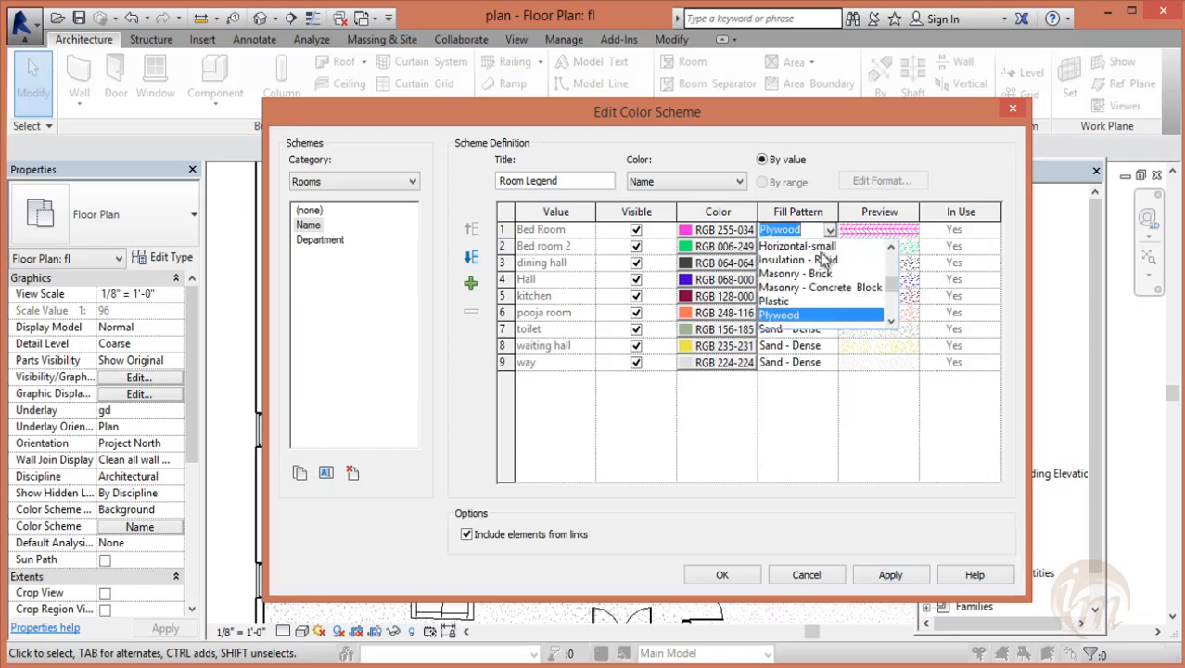
left_click(786, 295)
left_click(830, 231)
left_click(790, 297)
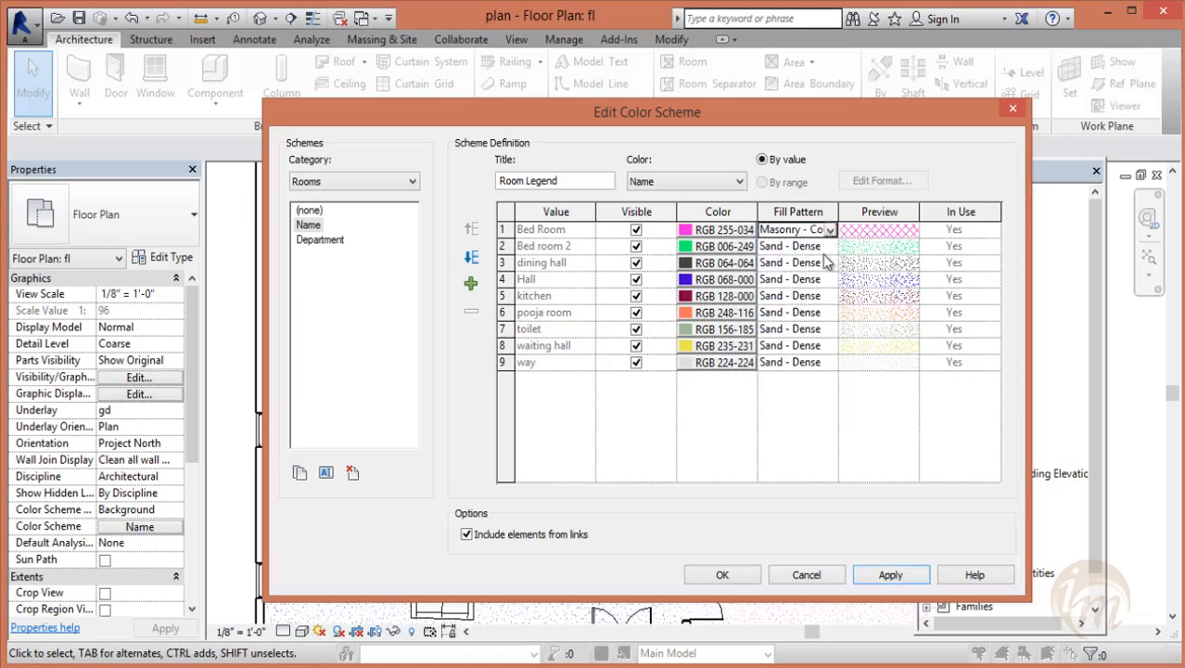
- Set the fill pattern of the Bed room 2 entry to Masonry - Concrete Block and accept the color scheme
left_click(806, 246)
left_click(830, 245)
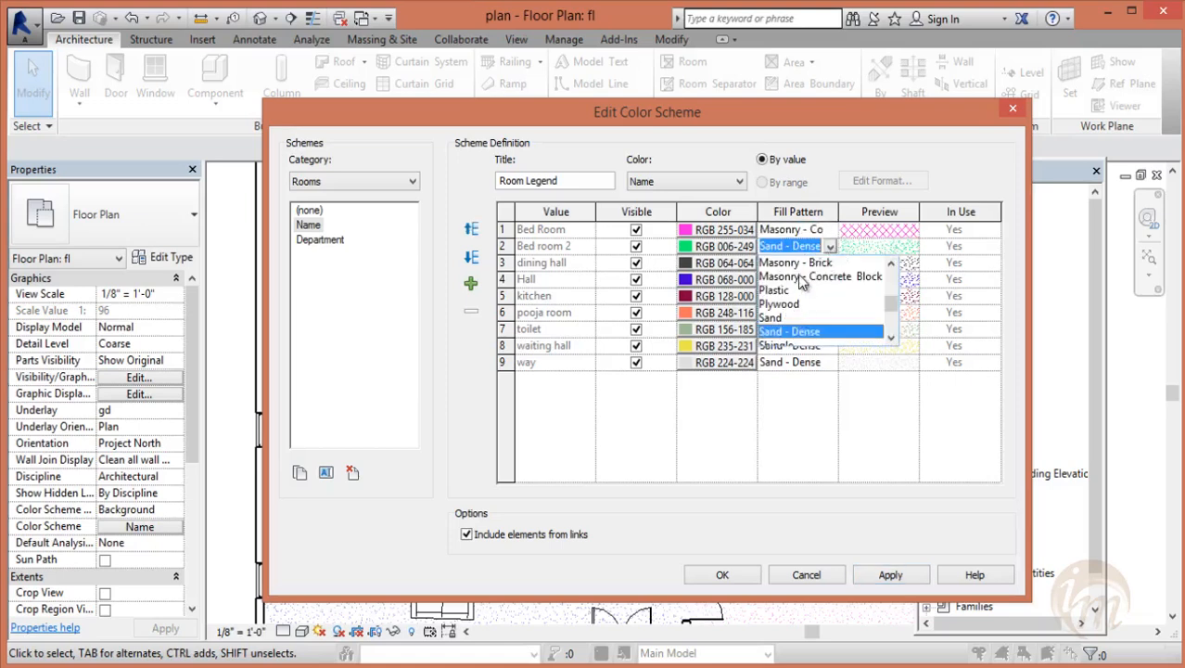
left_click(801, 264)
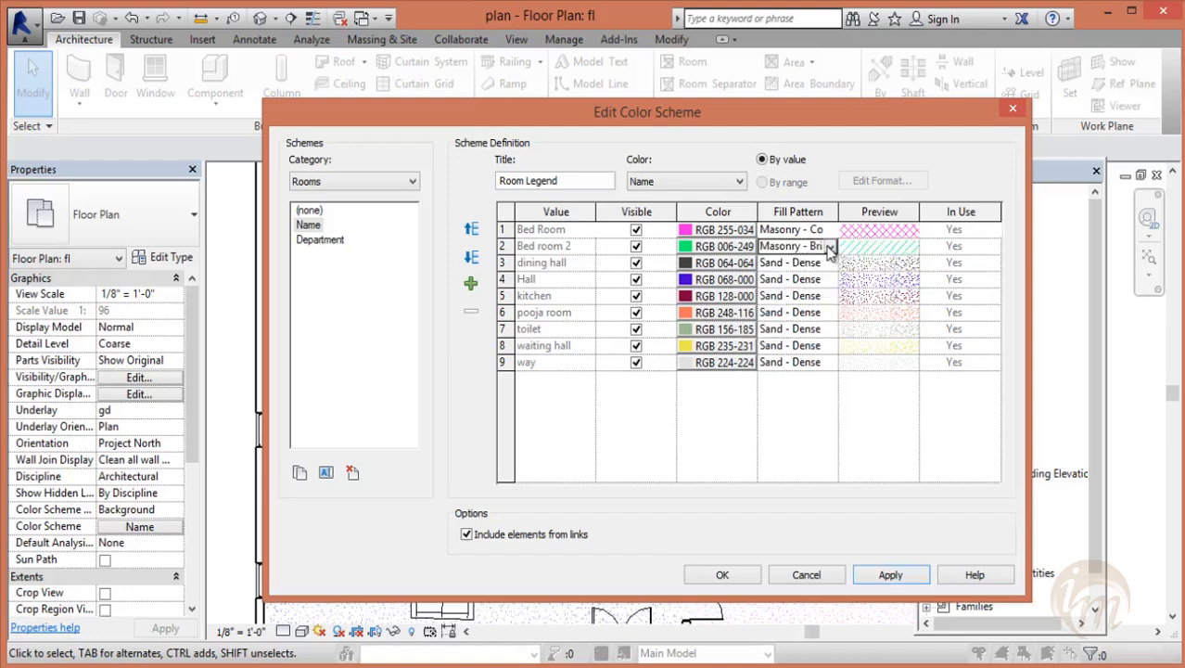
left_click(830, 247)
scroll(817, 345, "down", 1)
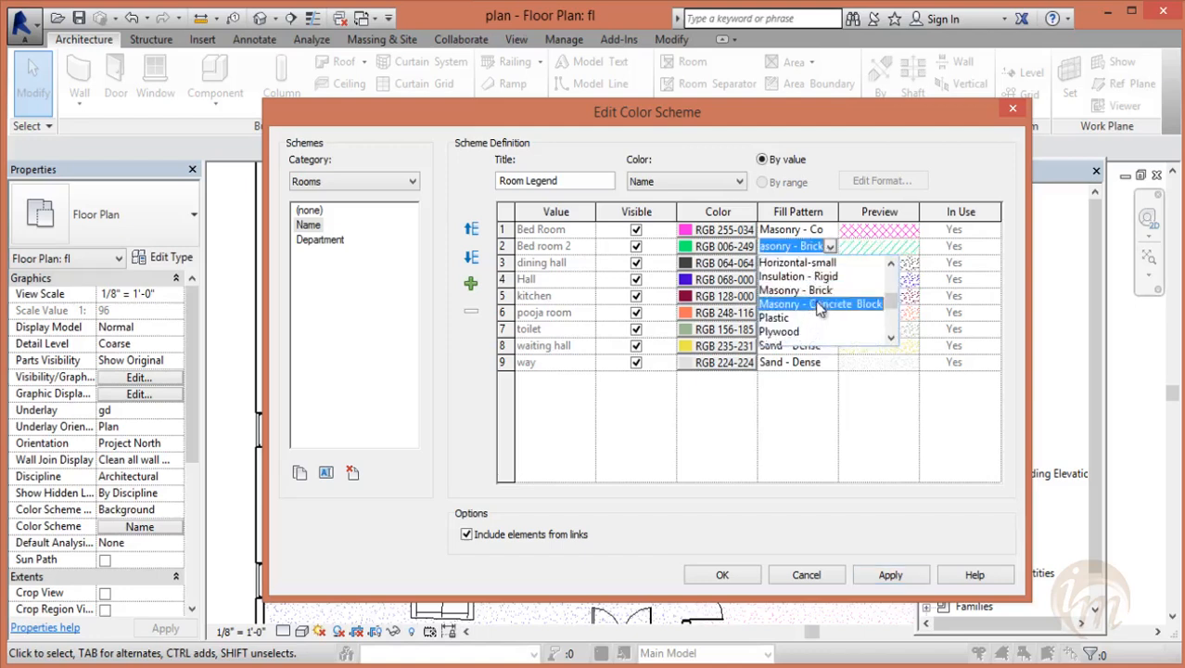
left_click(822, 305)
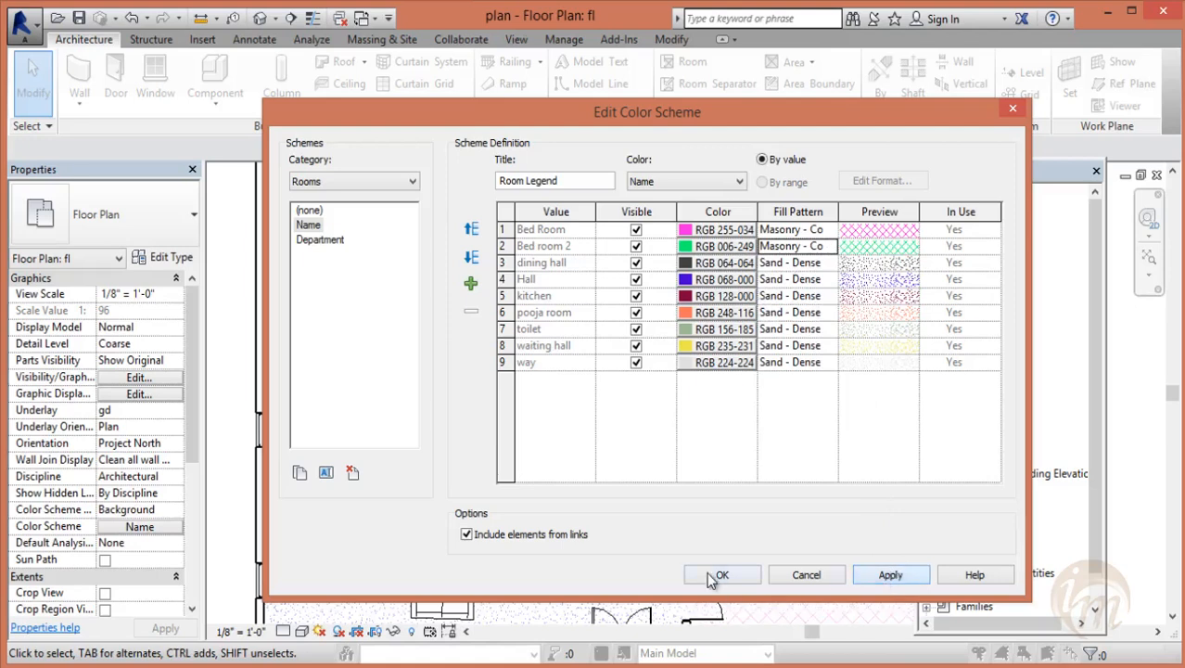
left_click(722, 575)
mouse_move(790, 468)
middle_mouse_down()
mouse_move(812, 257)
mouse_move(783, 543)
mouse_move(783, 456)
middle_mouse_up()
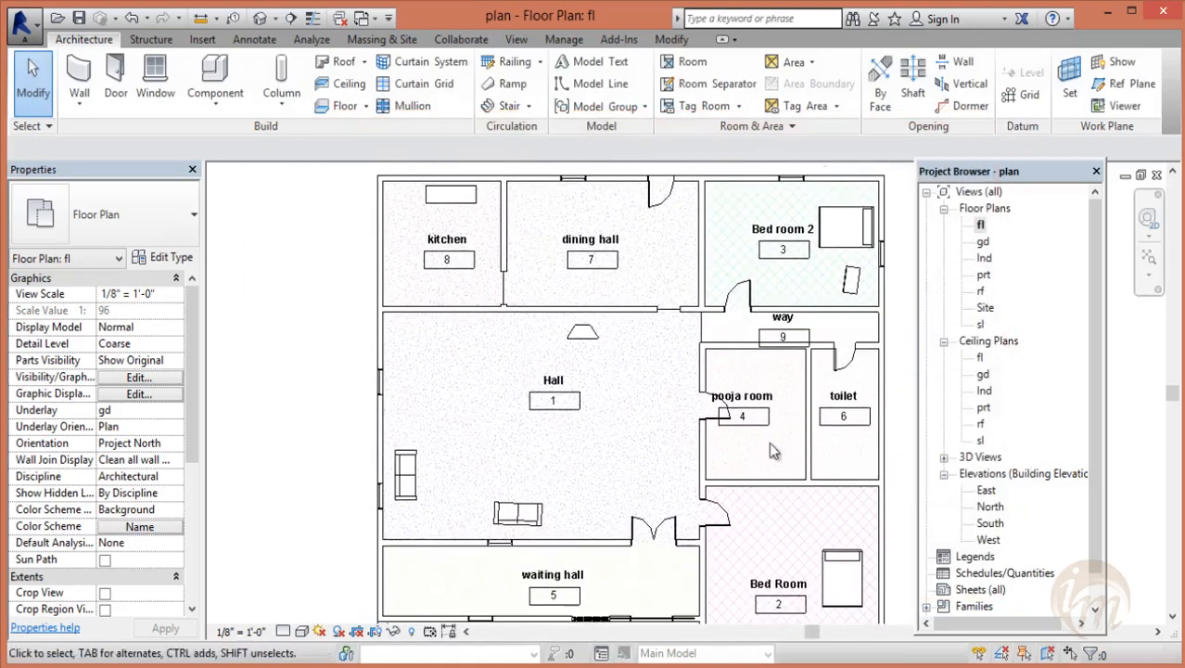
- Reopen the color scheme, compare alternative fill patterns for dining hall, and set it to Masonry - Concrete Block
left_click(160, 526)
left_click(814, 266)
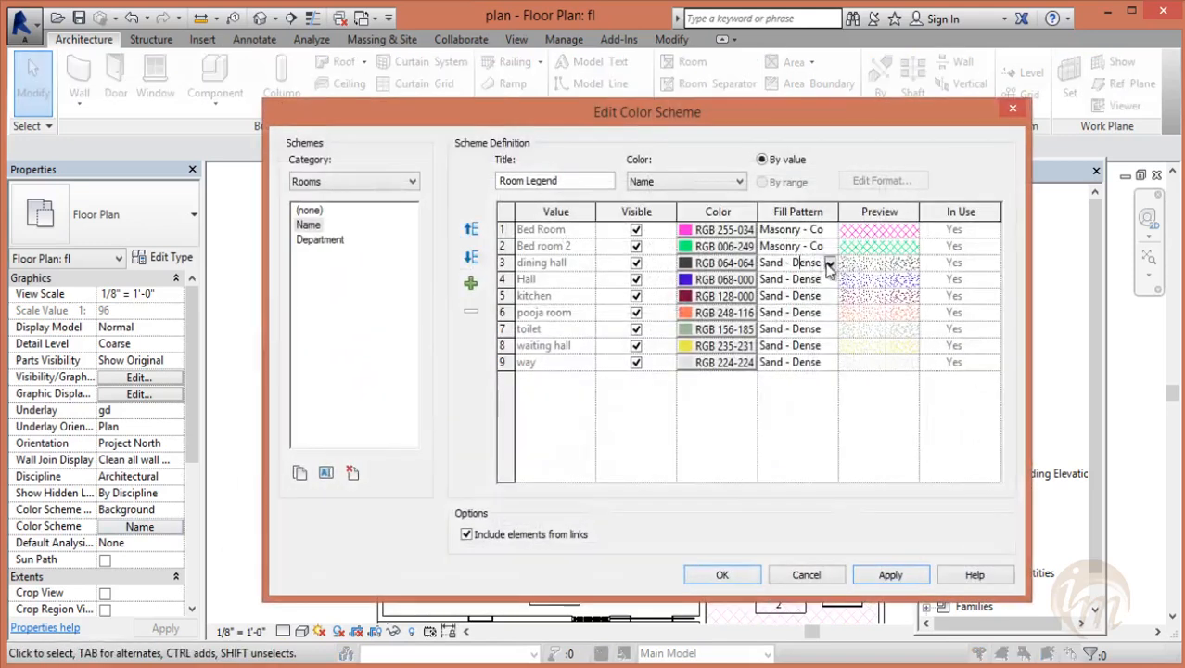
left_click(829, 265)
scroll(813, 313, "up", 5)
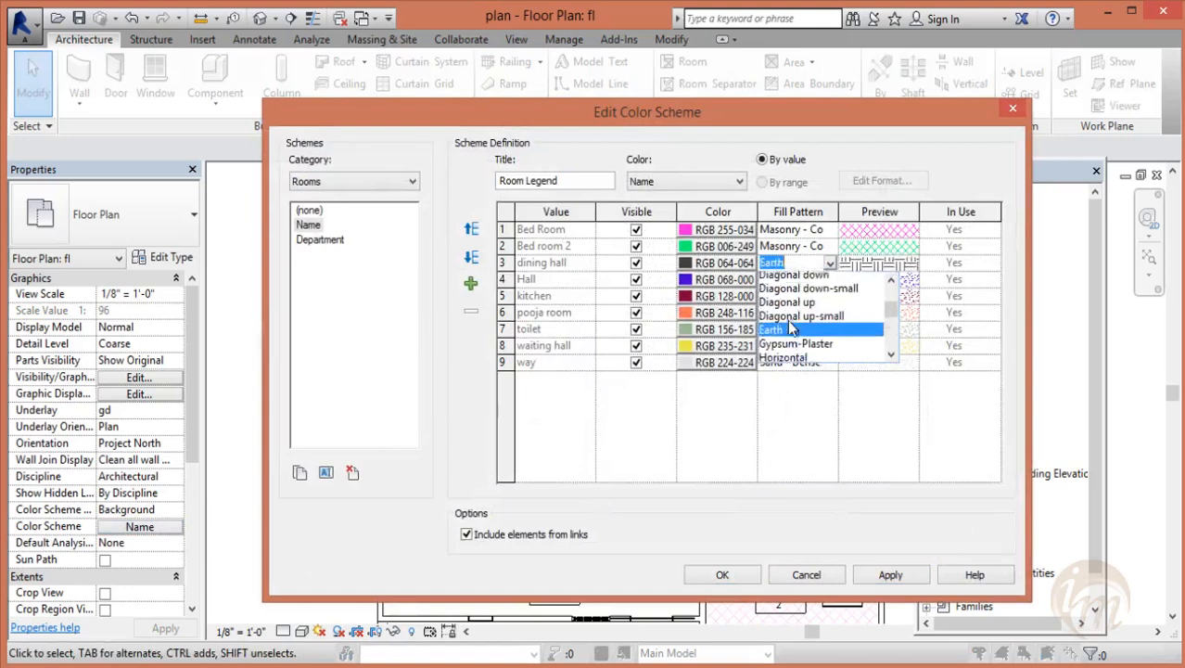
left_click(788, 330)
scroll(785, 329, "down", 1)
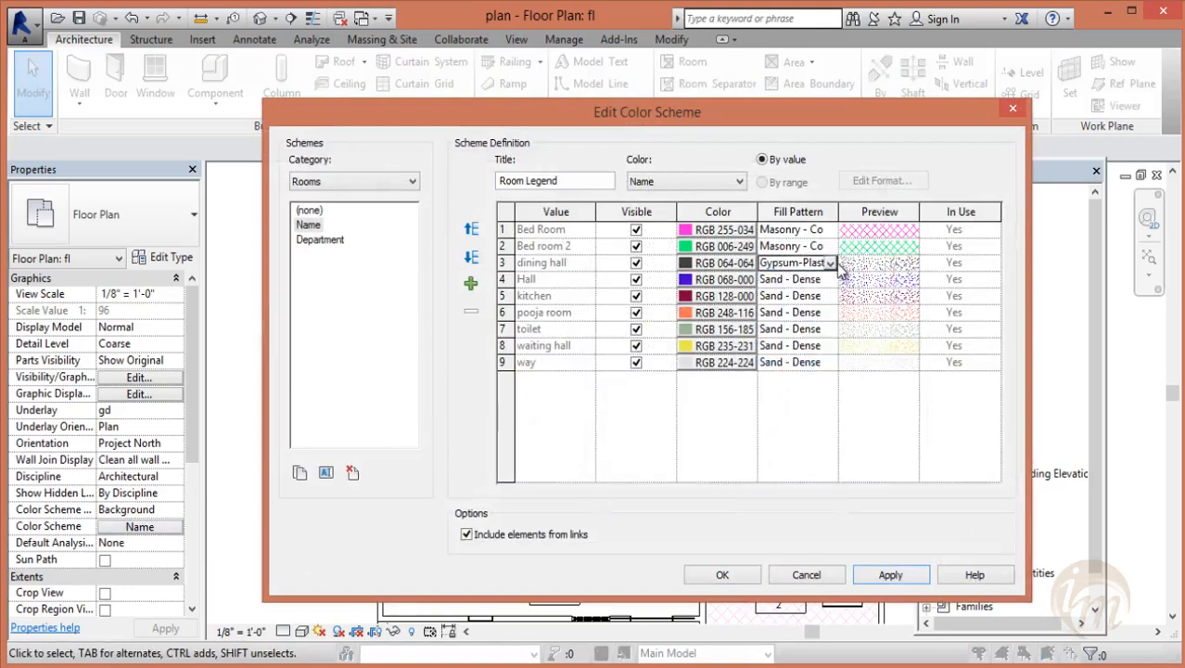
left_click(830, 263)
scroll(803, 334, "up", 5)
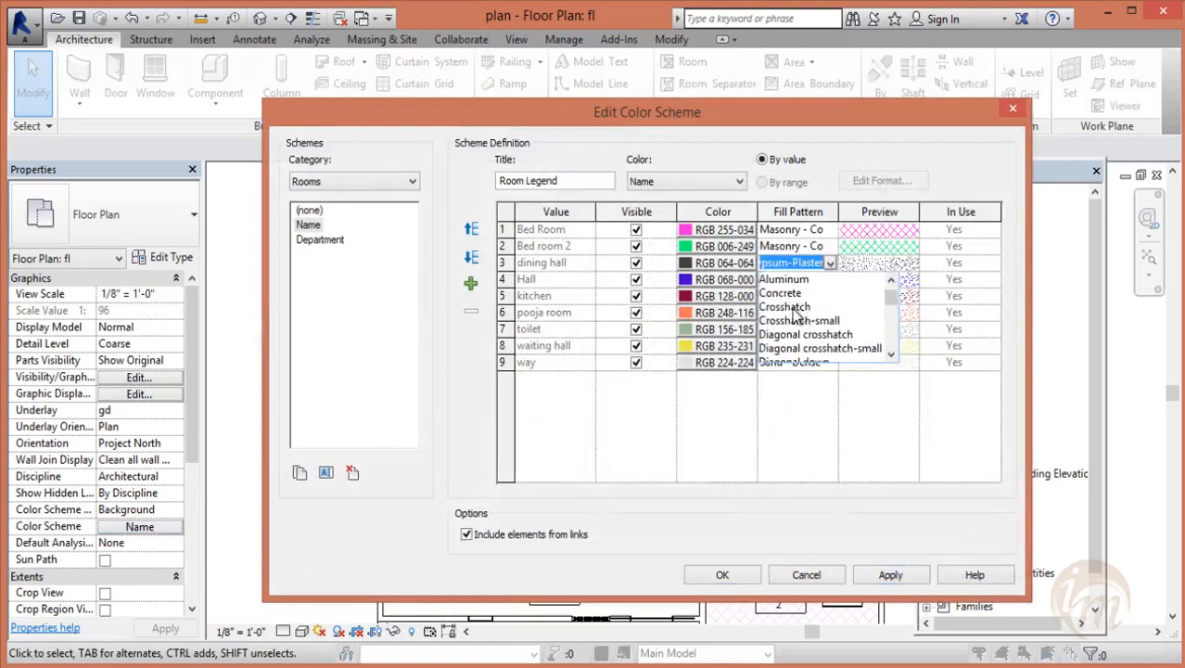
scroll(803, 341, "down", 8)
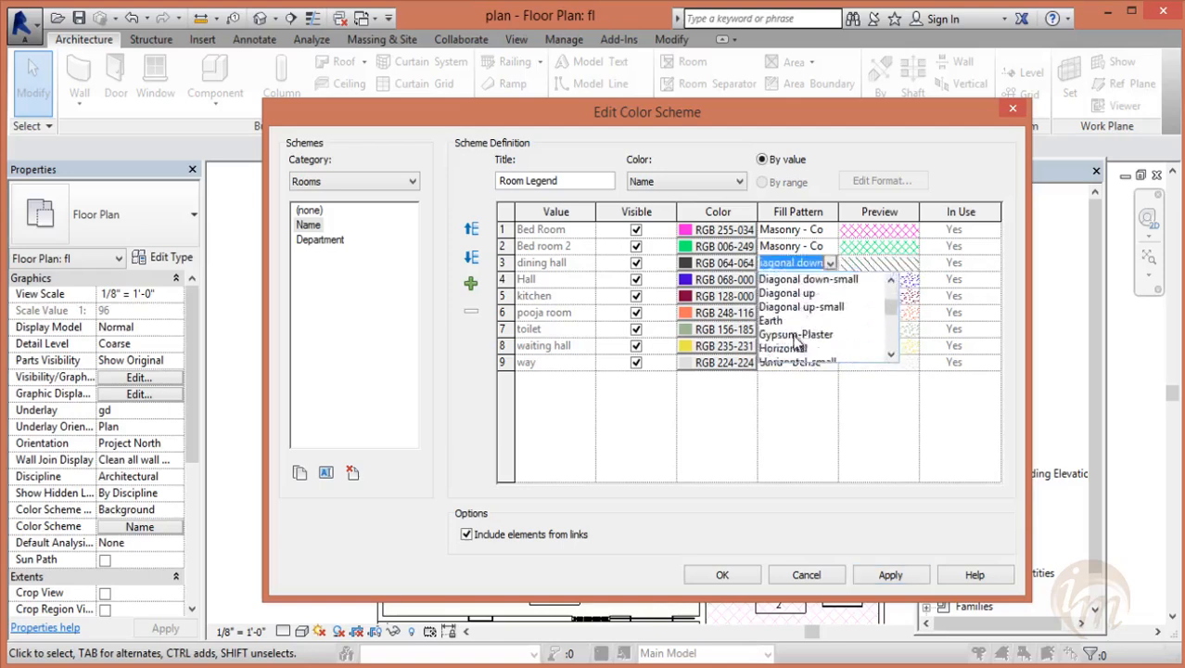
scroll(803, 328, "down", 1)
left_click(803, 346)
- Set the fill pattern of the Hall entry to Masonry - Concrete Block
left_click(829, 280)
left_click(829, 280)
scroll(813, 358, "down", 3)
scroll(812, 362, "up", 5)
scroll(820, 356, "down", 2)
left_click(824, 351)
- Set the fill pattern of the kitchen entry to Masonry - Concrete Block
left_click(829, 296)
left_click(829, 296)
scroll(820, 374, "down", 3)
scroll(818, 375, "up", 3)
scroll(816, 372, "up", 1)
left_click(815, 340)
- Set the fill pattern of the pooja room and toilet entries to Masonry - Concrete Block
left_click(829, 312)
left_click(829, 312)
scroll(830, 379, "up", 1)
left_click(828, 357)
double_click(830, 329)
left_click(830, 359)
- Set the fill pattern of the waiting hall and way entries to Masonry - Concrete Block and accept the color scheme
double_click(830, 346)
left_click(830, 375)
double_click(830, 363)
left_click(830, 394)
left_click(745, 578)
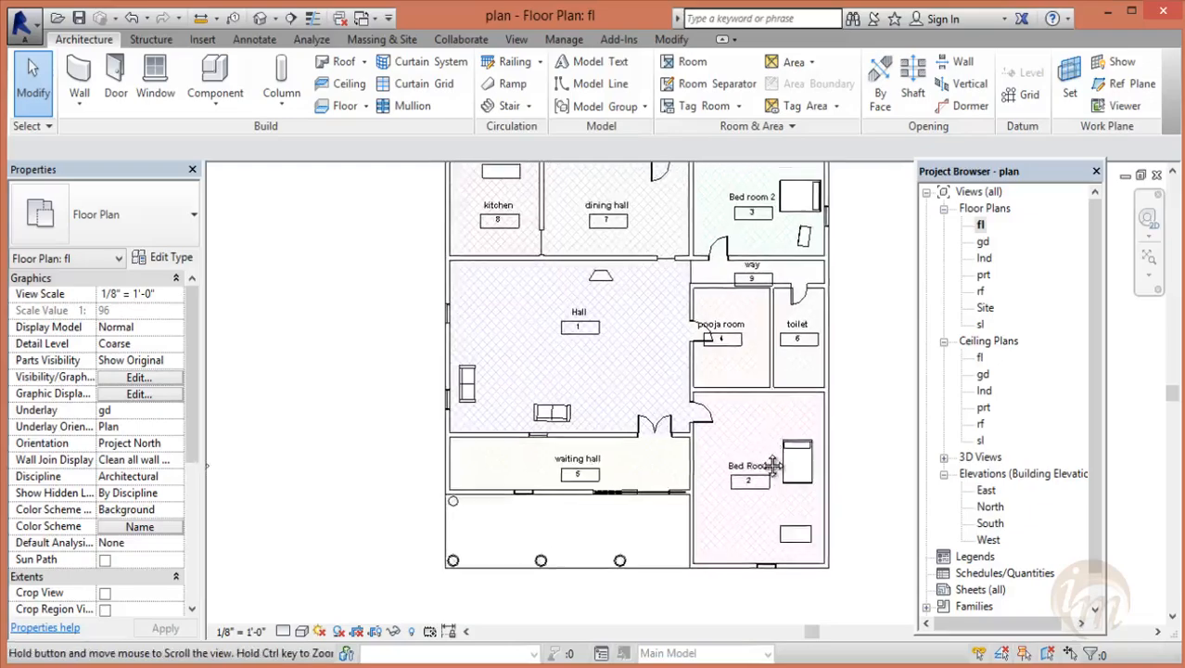
scroll(665, 451, "down", 2)
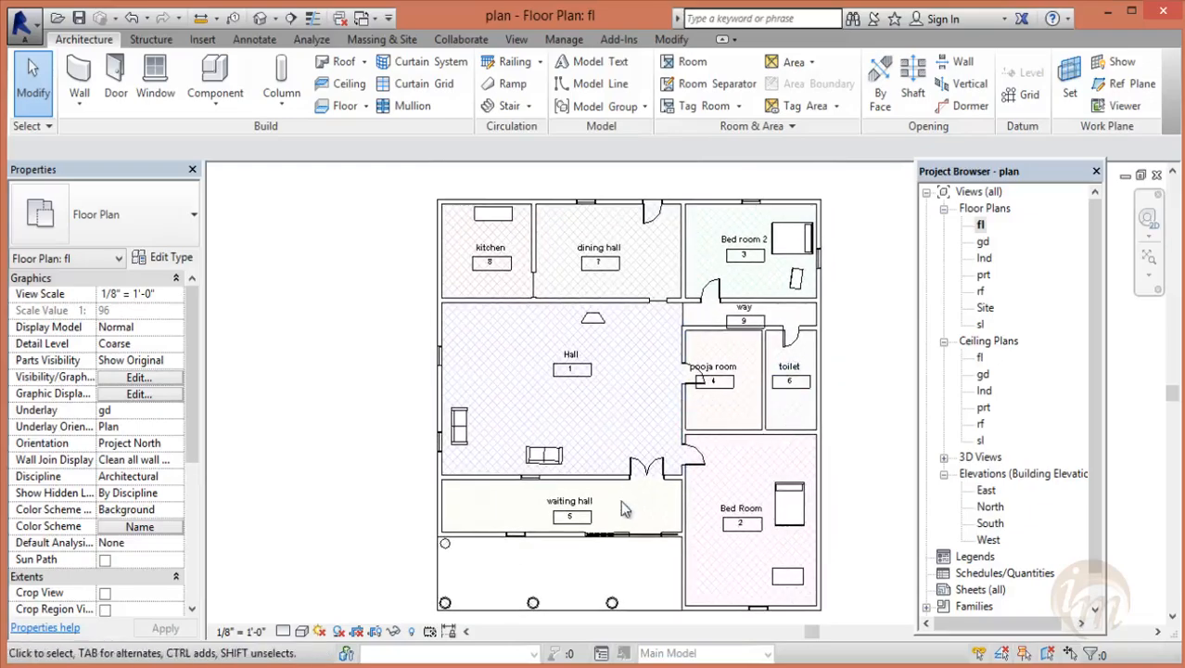
mouse_move(660, 427)
middle_mouse_down()
mouse_move(693, 411)
mouse_move(647, 408)
middle_mouse_up()
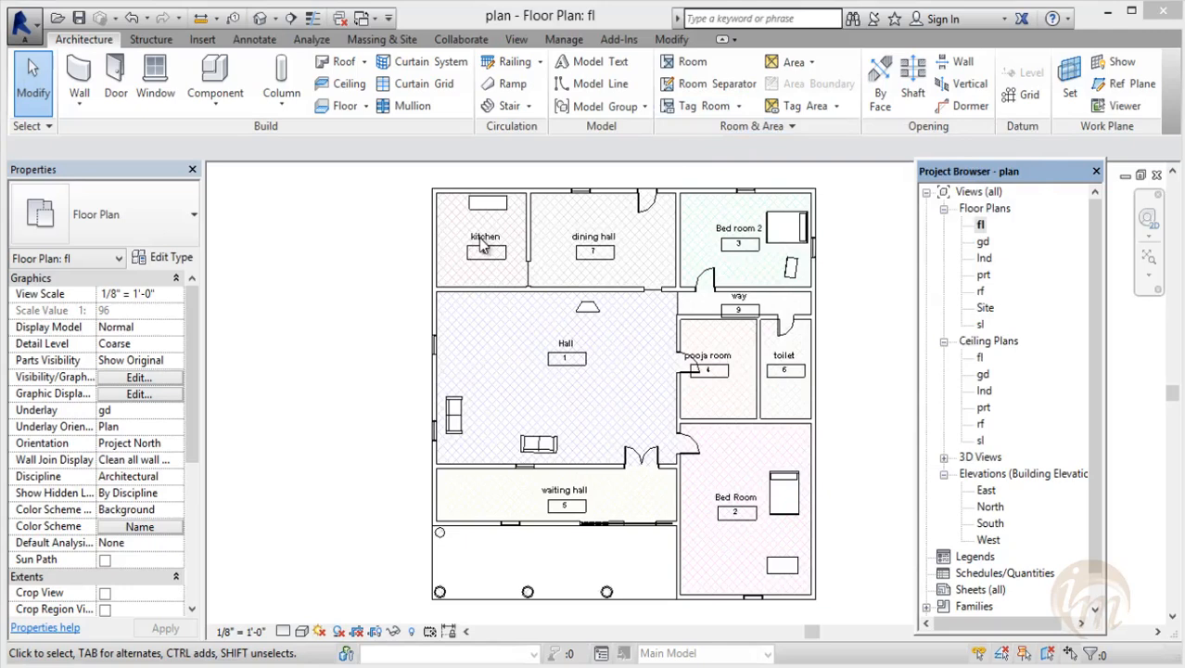
left_click(738, 107)
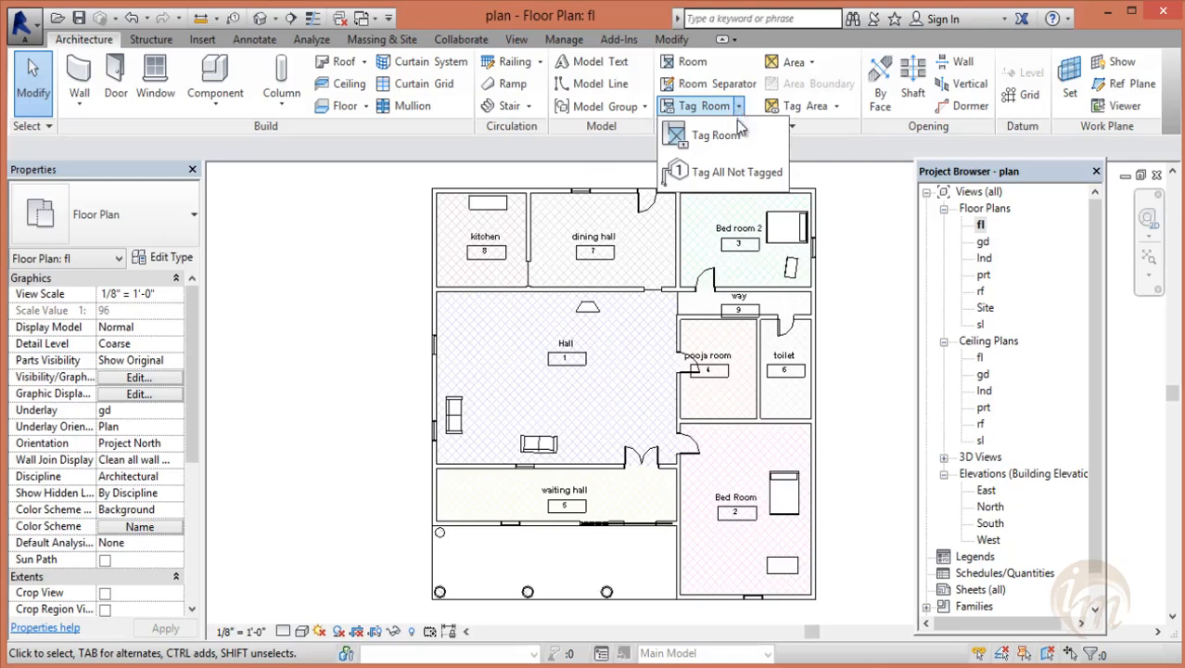
left_click(714, 172)
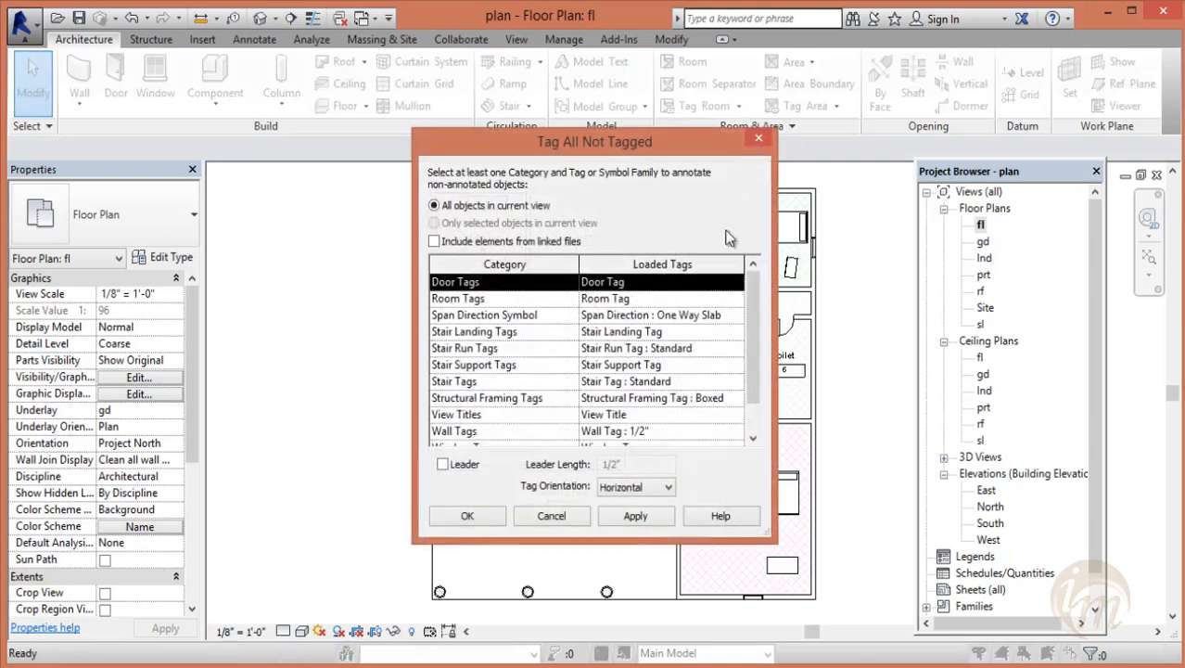
left_click_drag(694, 146, 774, 126)
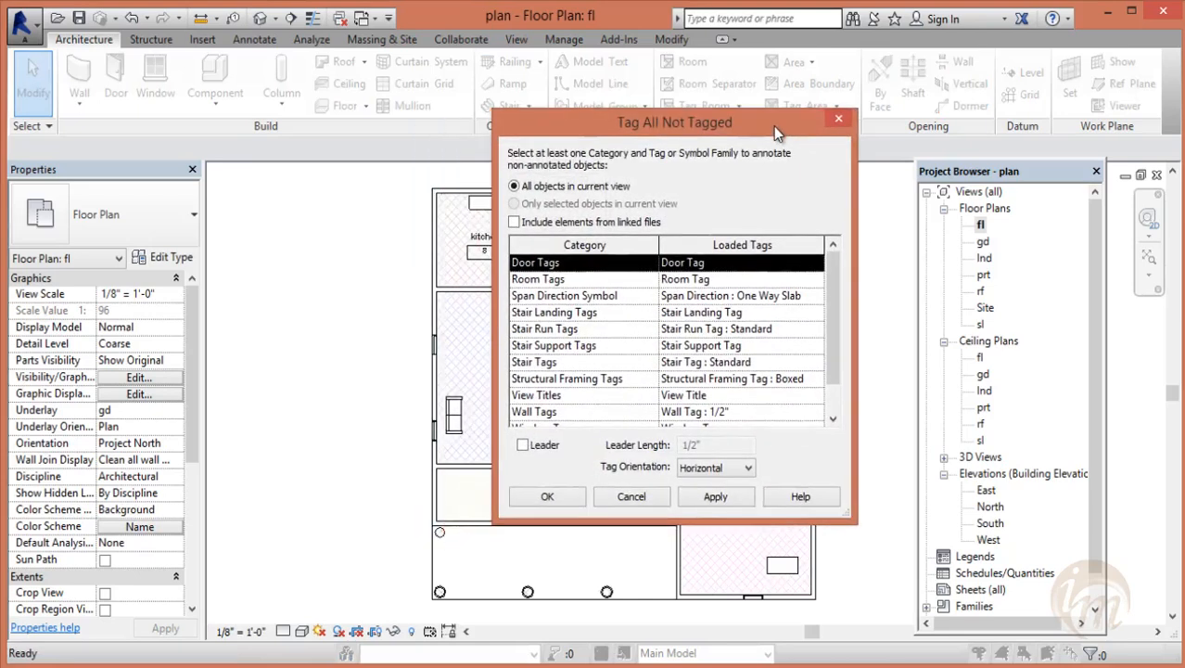
left_click(838, 119)
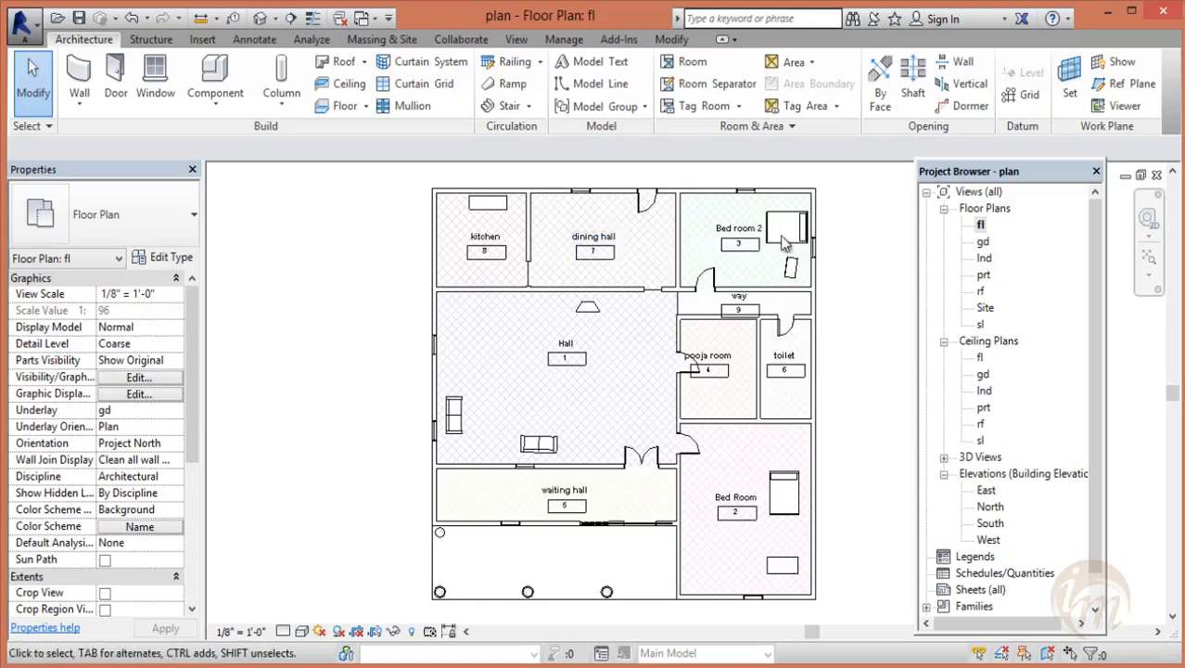
- Tag all untagged windows in the current view with Window Tag, using horizontal orientation and no leader
left_click(739, 106)
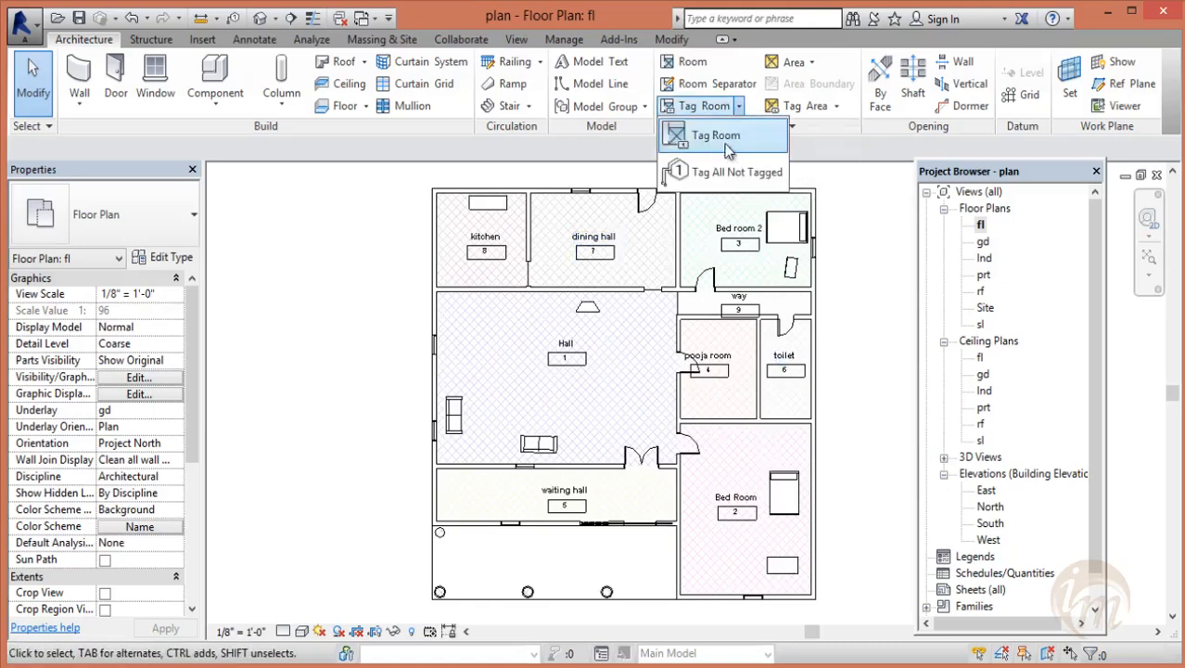
left_click_drag(713, 129, 727, 132)
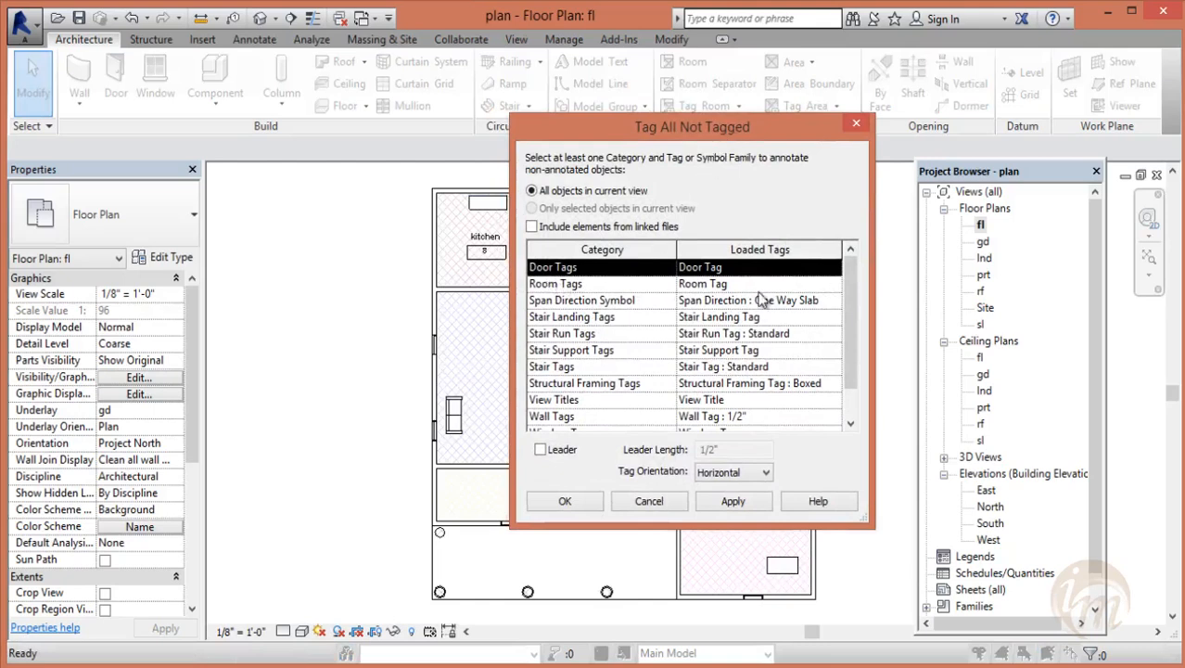
left_click(580, 286)
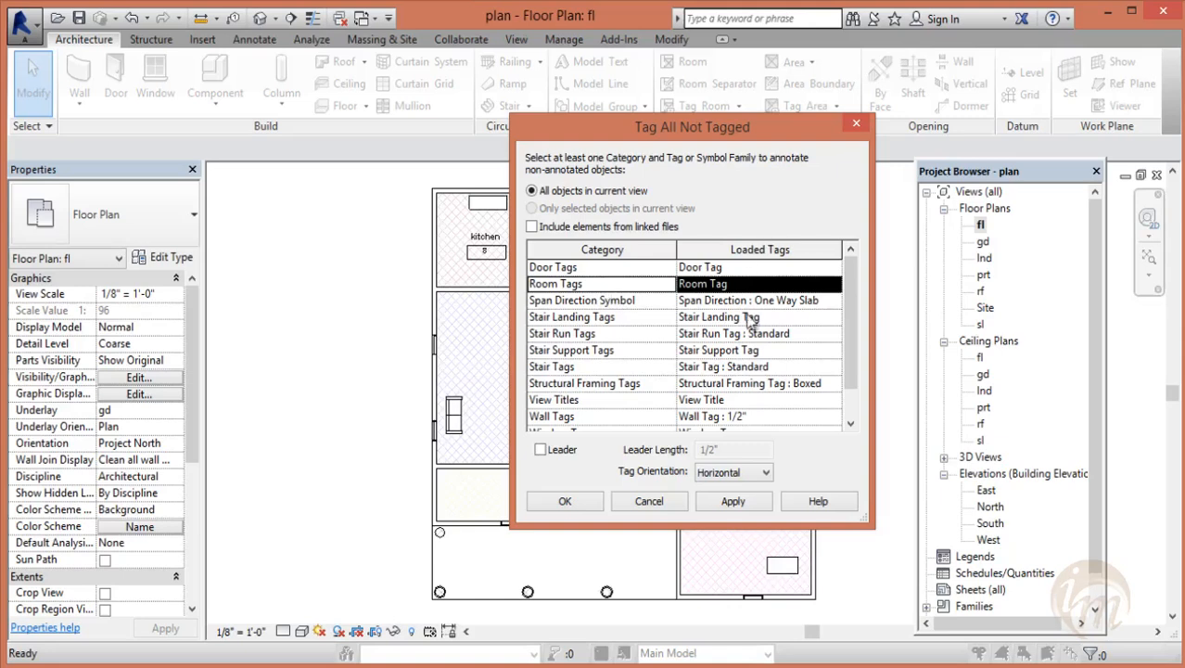
left_click(582, 304)
left_click(595, 350)
left_click(579, 400)
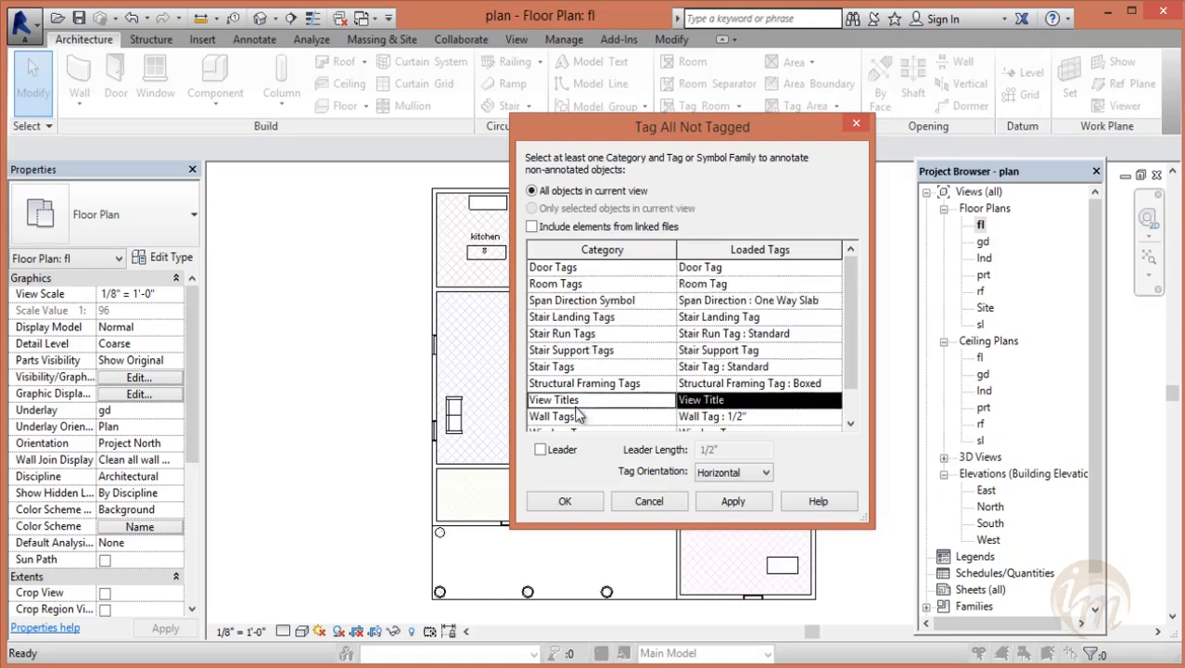
scroll(587, 380, "down", 1)
left_click(594, 401)
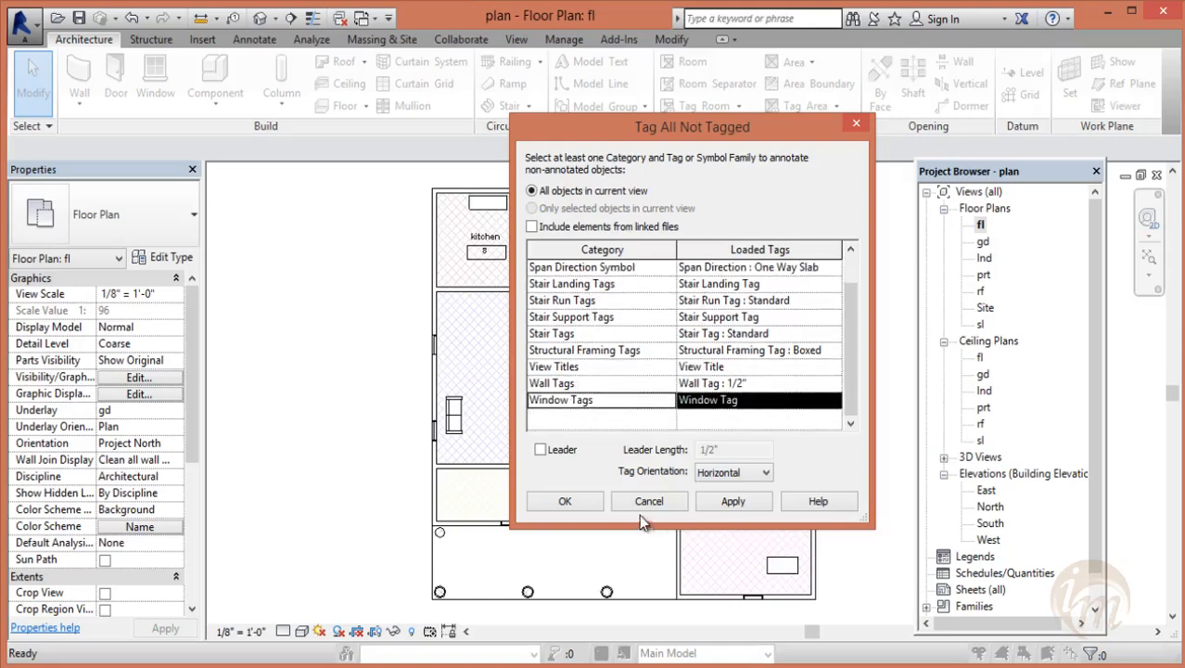
left_click(732, 501)
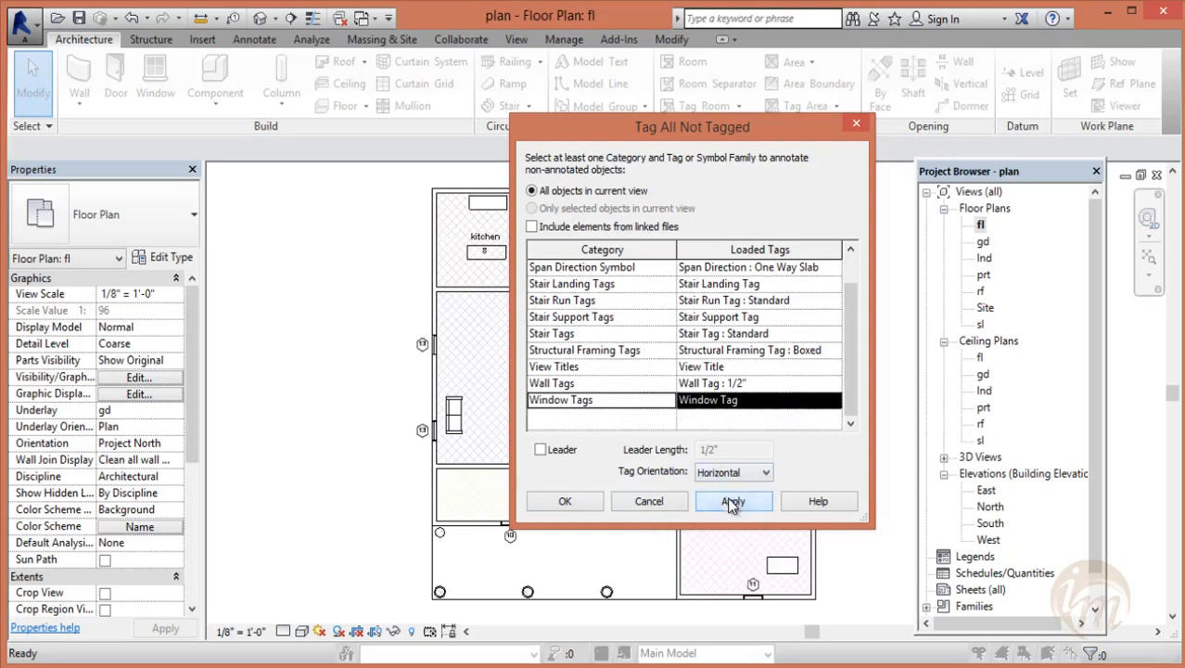
left_click(564, 500)
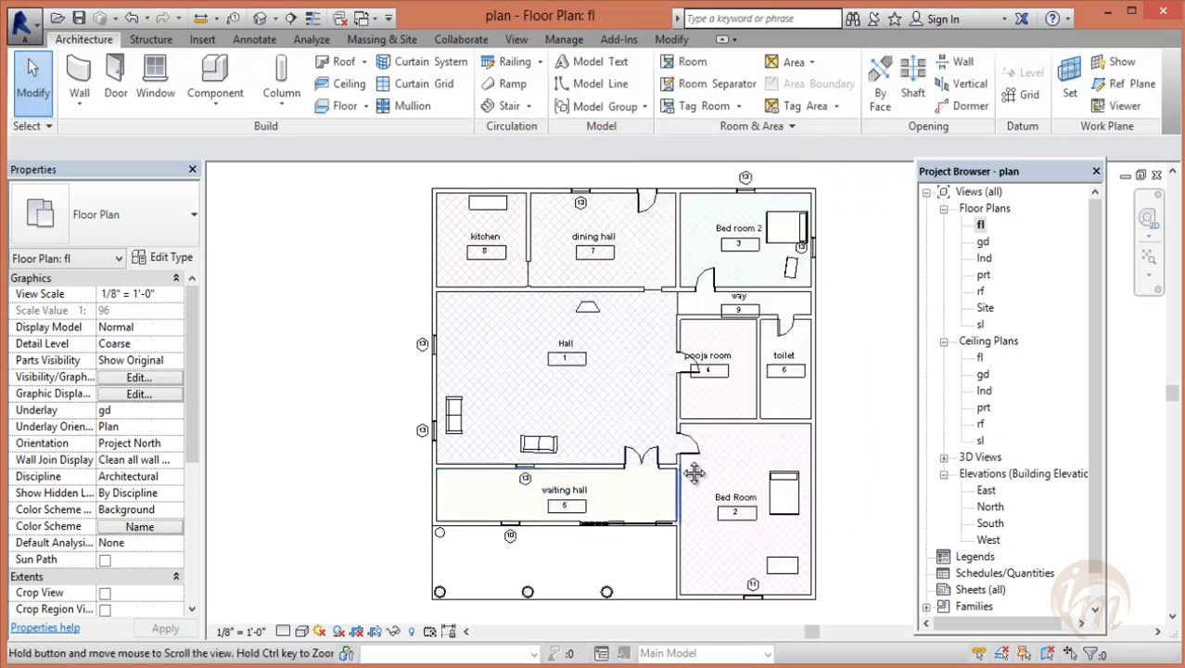
- Examine the window tags placed around the Hall, waiting hall and bedrooms of the fl floor plan
middle_click_drag(684, 467, 686, 451)
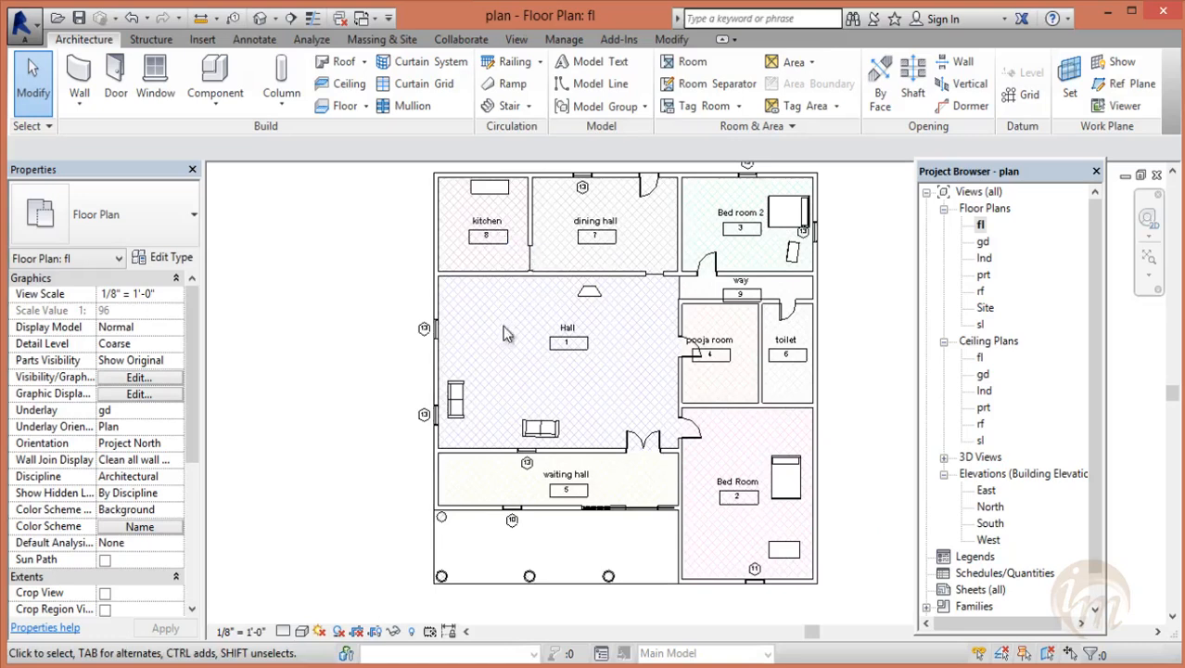
scroll(634, 347, "up", 1)
middle_click_drag(720, 459, 757, 312)
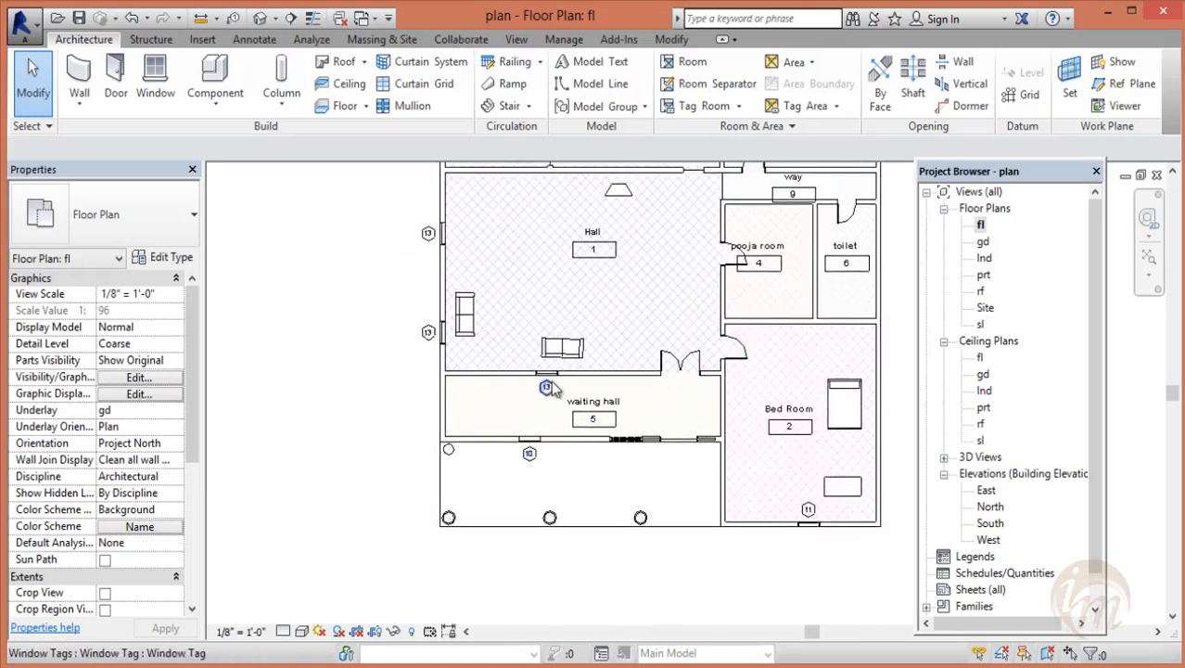
middle_click_drag(664, 314, 659, 394)
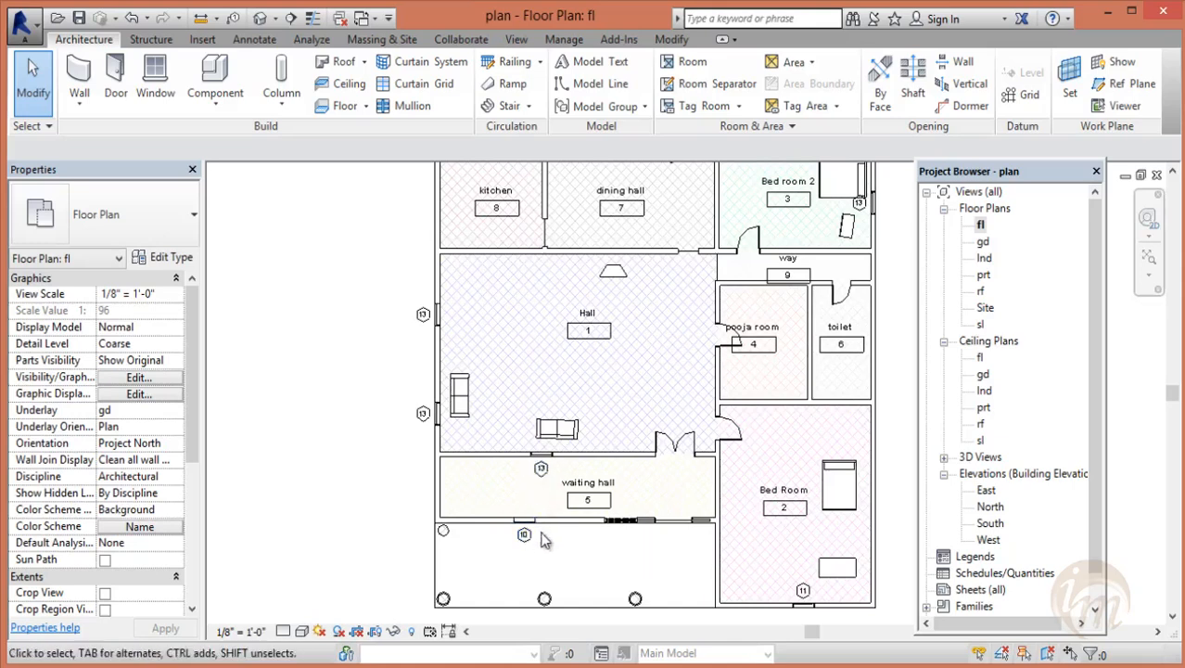
middle_click_drag(570, 396, 552, 420)
middle_click_drag(677, 426, 653, 390)
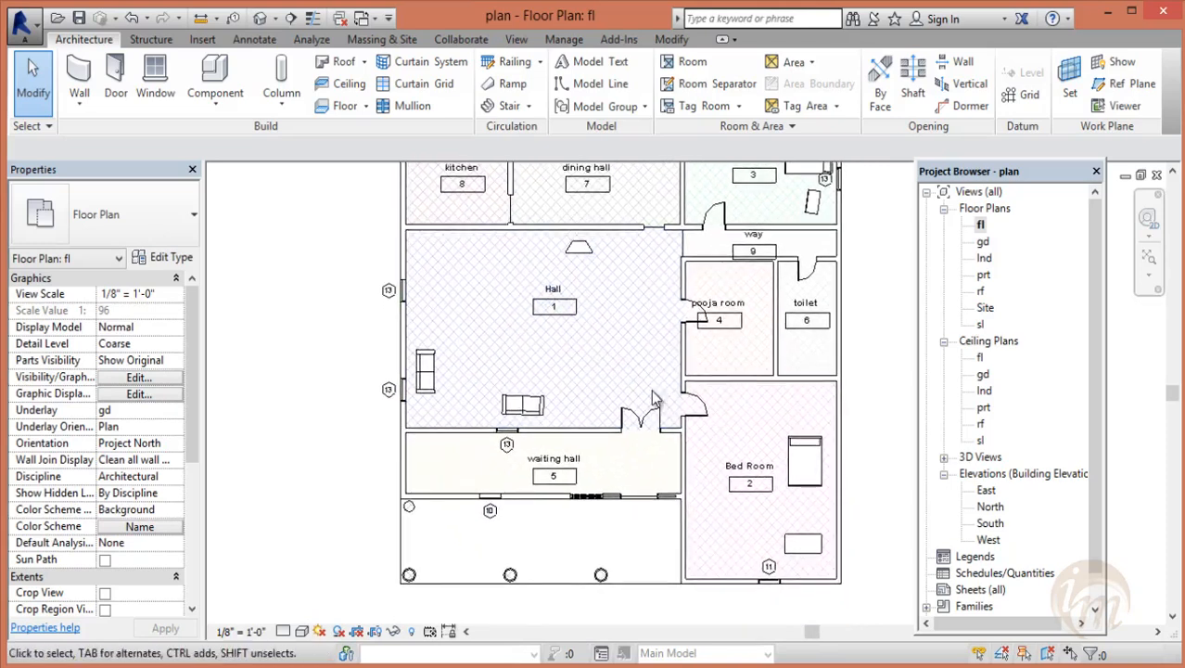
scroll(653, 390, "down", 1)
- Tag all untagged doors in the current view with Door Tag, using horizontal orientation and no leader
left_click(738, 106)
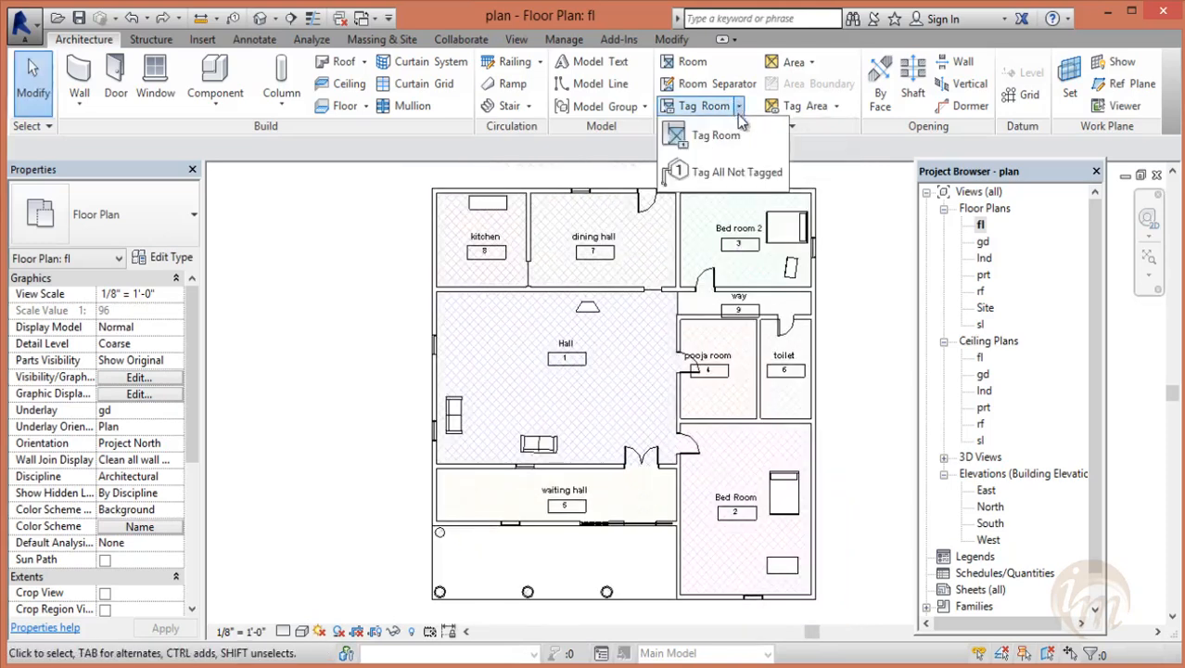
left_click(742, 171)
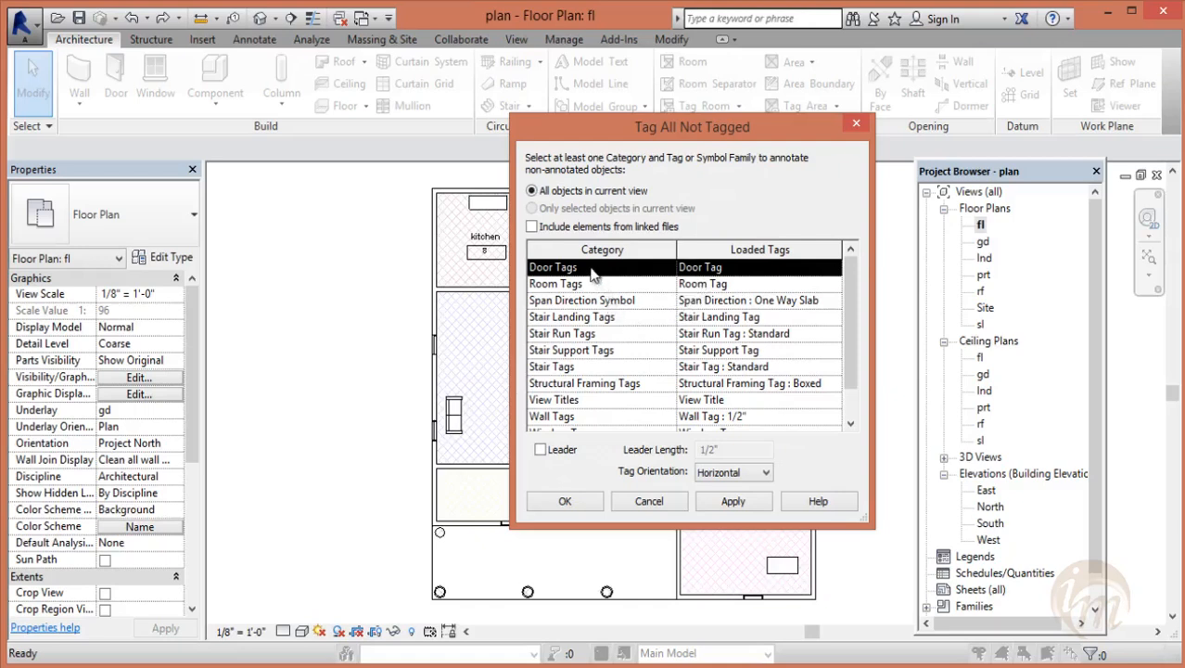
left_click(740, 500)
left_click(569, 501)
- Examine the door tags placed in the fl floor plan, including those around the waiting hall and Bed Room
scroll(654, 199, "up", 2)
scroll(658, 199, "up", 3)
middle_click_drag(657, 200, 642, 305)
scroll(691, 327, "down", 2)
middle_click_drag(779, 430, 711, 283)
middle_click_drag(676, 510, 684, 264)
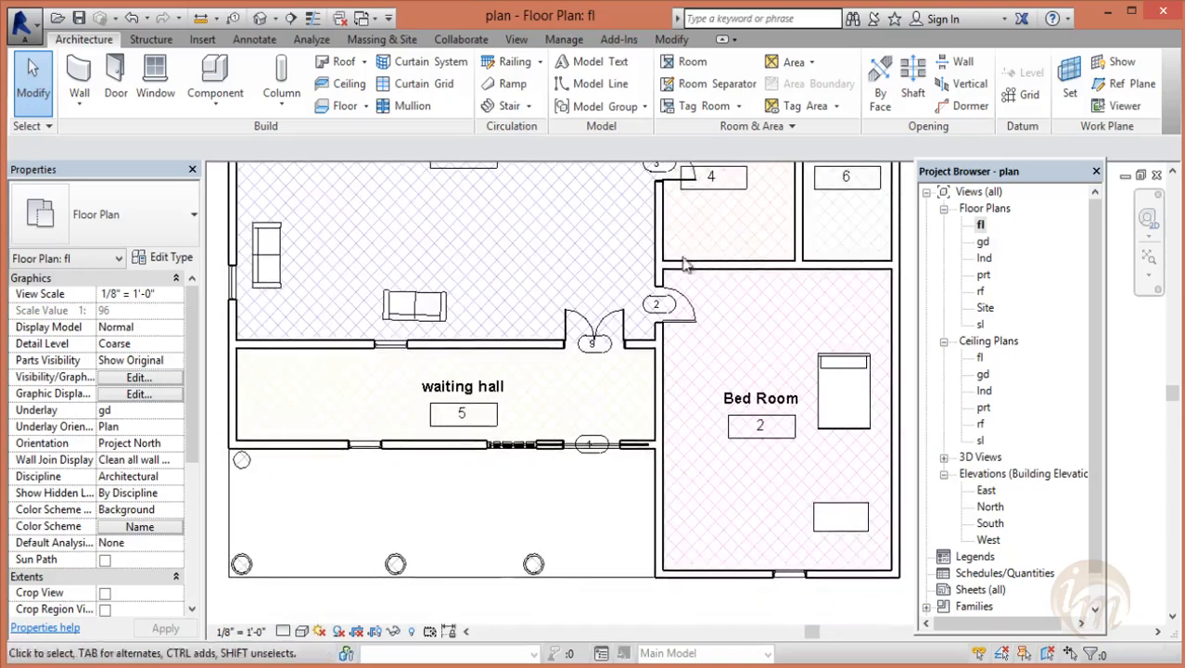
scroll(591, 444, "up", 4)
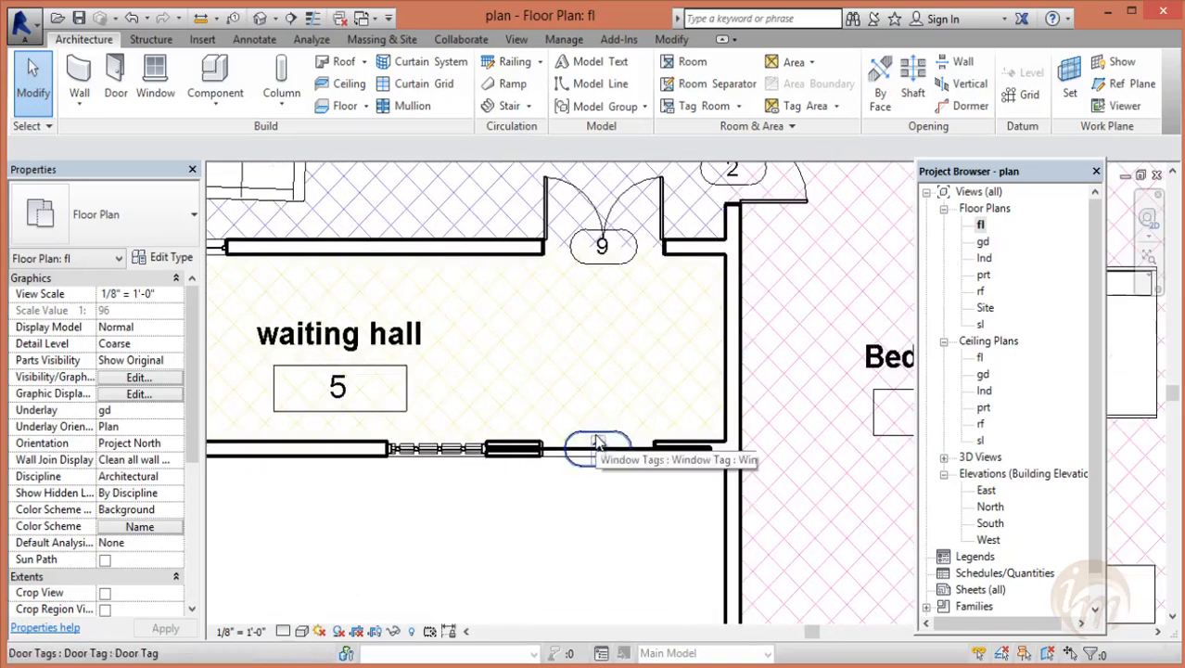
middle_click(598, 440)
middle_click(598, 441)
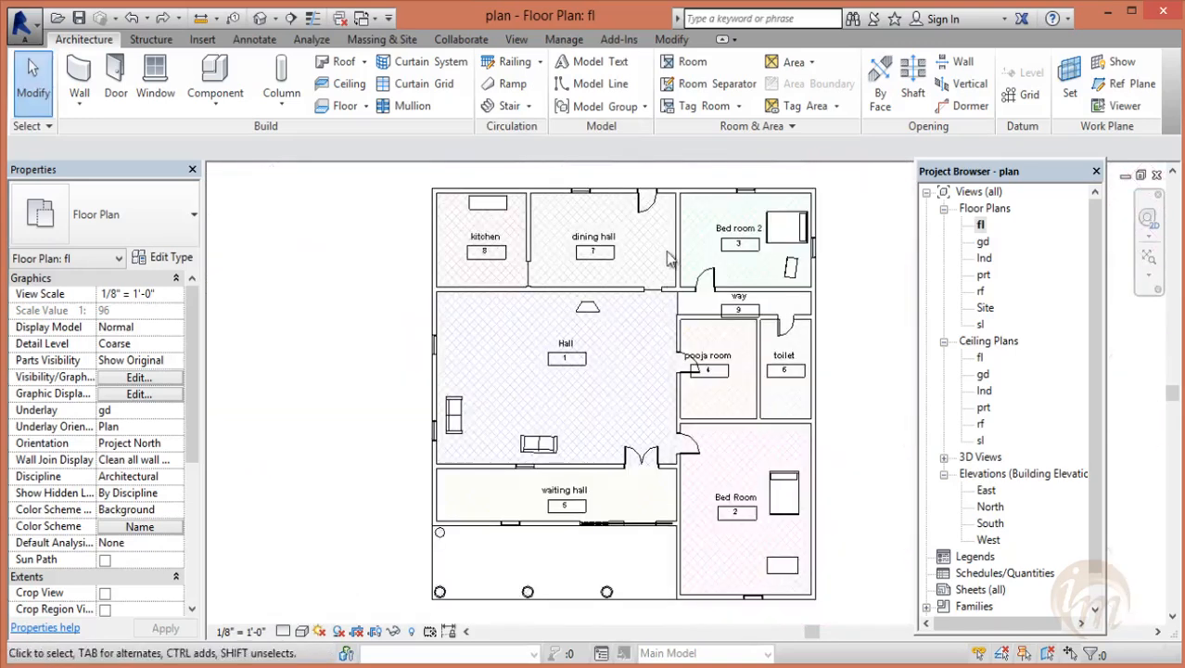
- Tag all untagged windows in the current view with Window Tag, using leaders 5" long and horizontal orientation
left_click(738, 106)
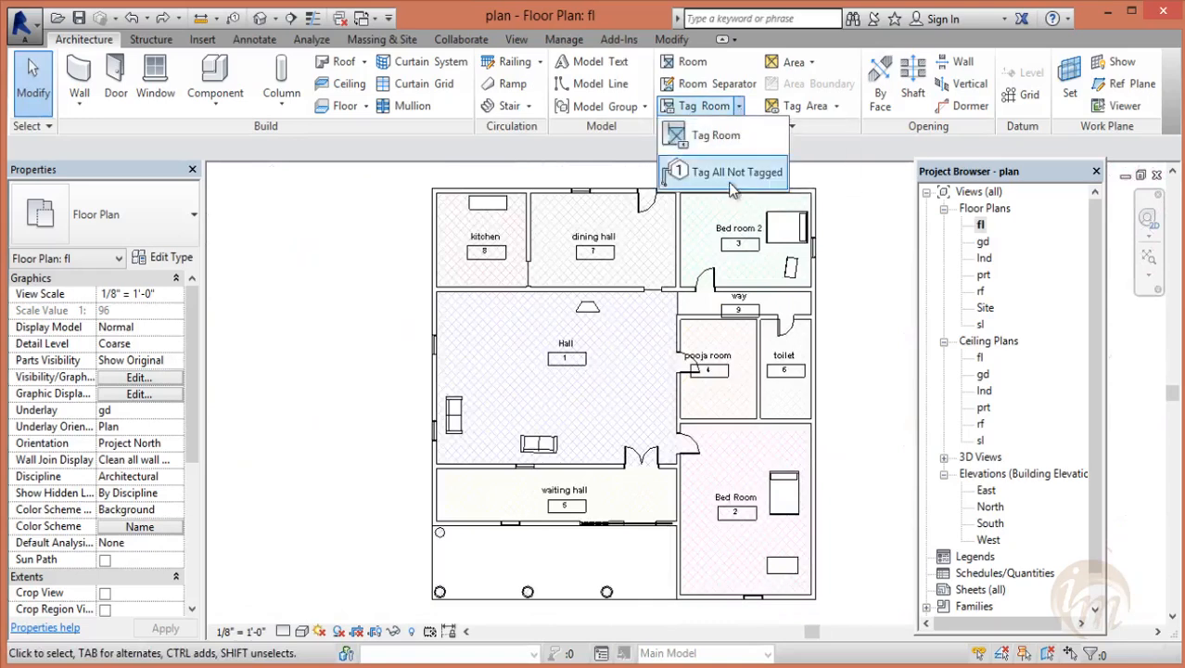
left_click(733, 176)
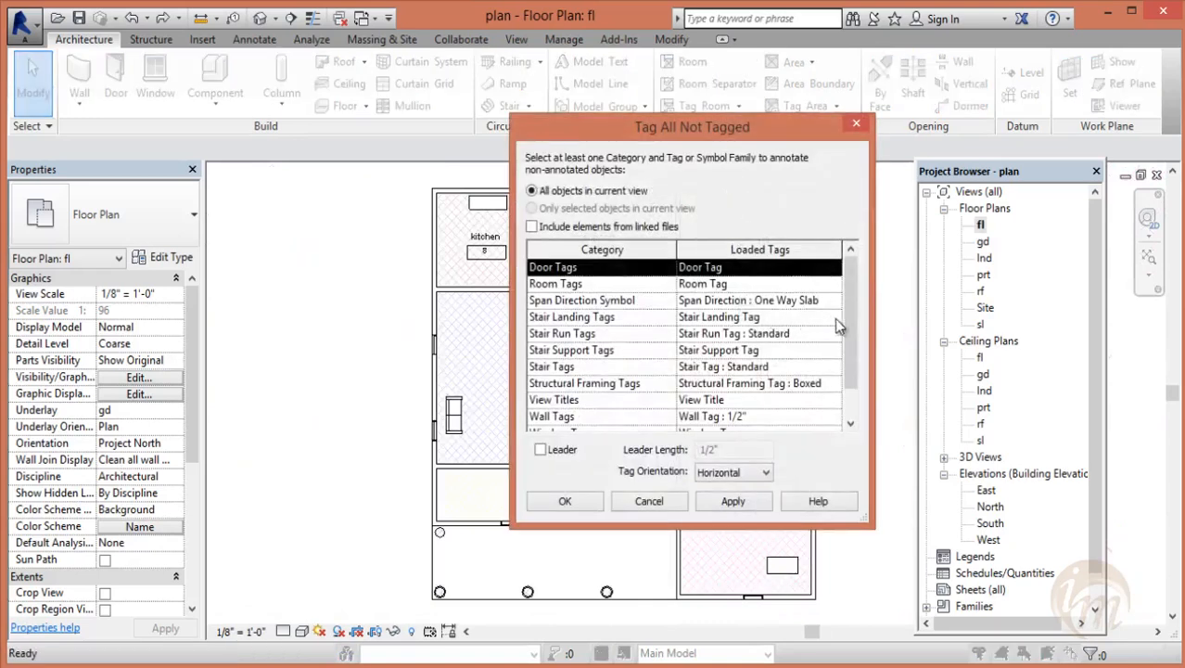
mouse_move(849, 326)
left_mouse_down()
mouse_move(851, 365)
mouse_move(850, 319)
left_mouse_up()
left_click(582, 285)
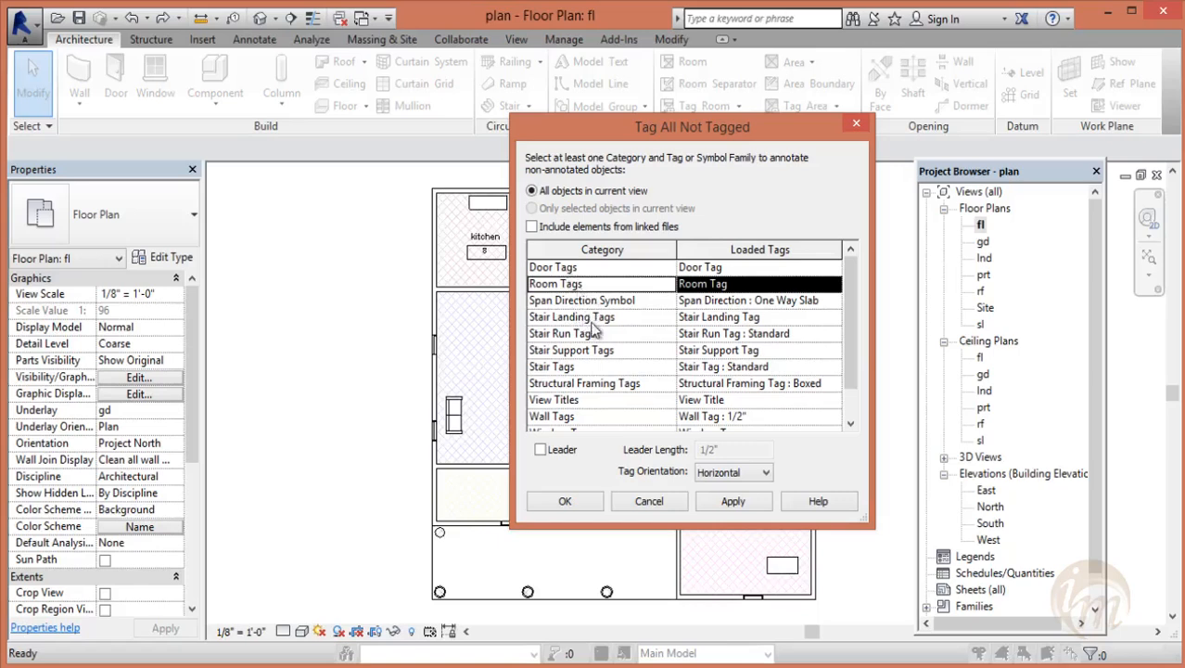
left_click_drag(853, 339, 853, 367)
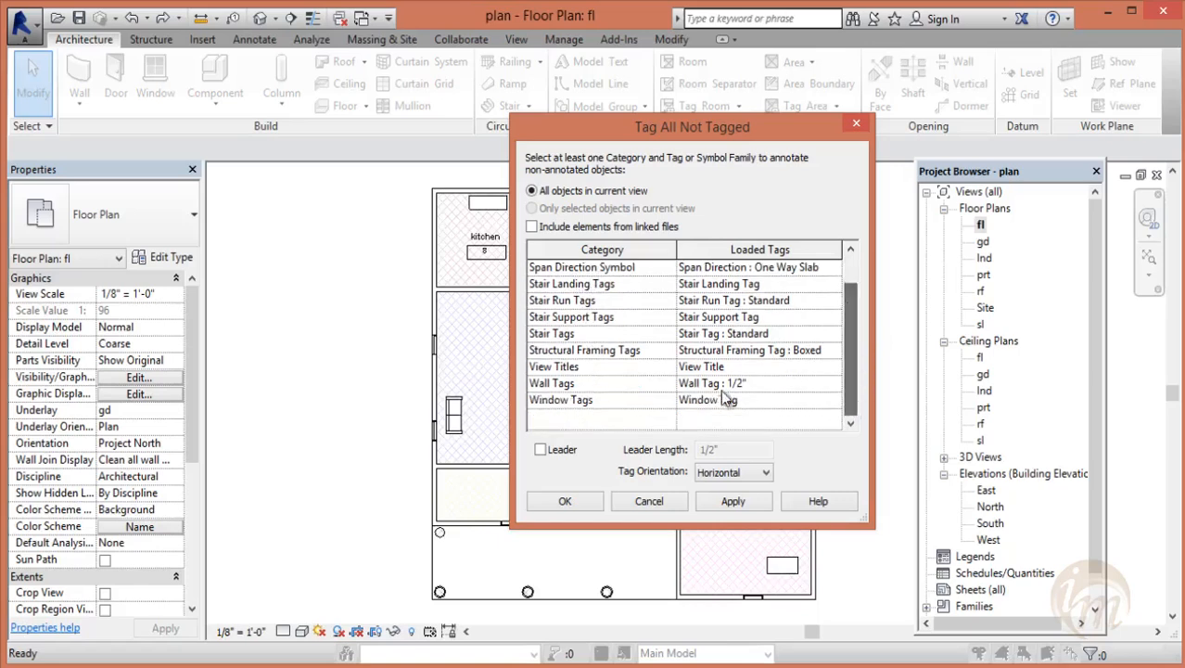
left_click(707, 399)
left_click(560, 450)
left_click_drag(741, 453, 679, 447)
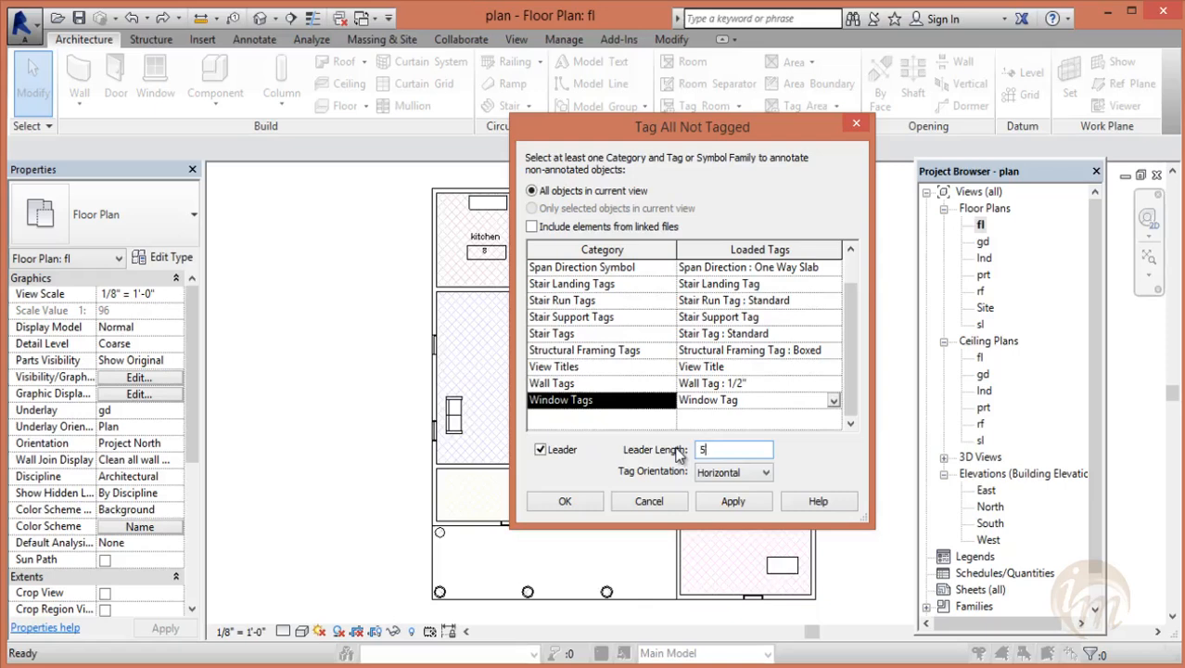
left_click(732, 473)
left_click(735, 473)
left_click(728, 501)
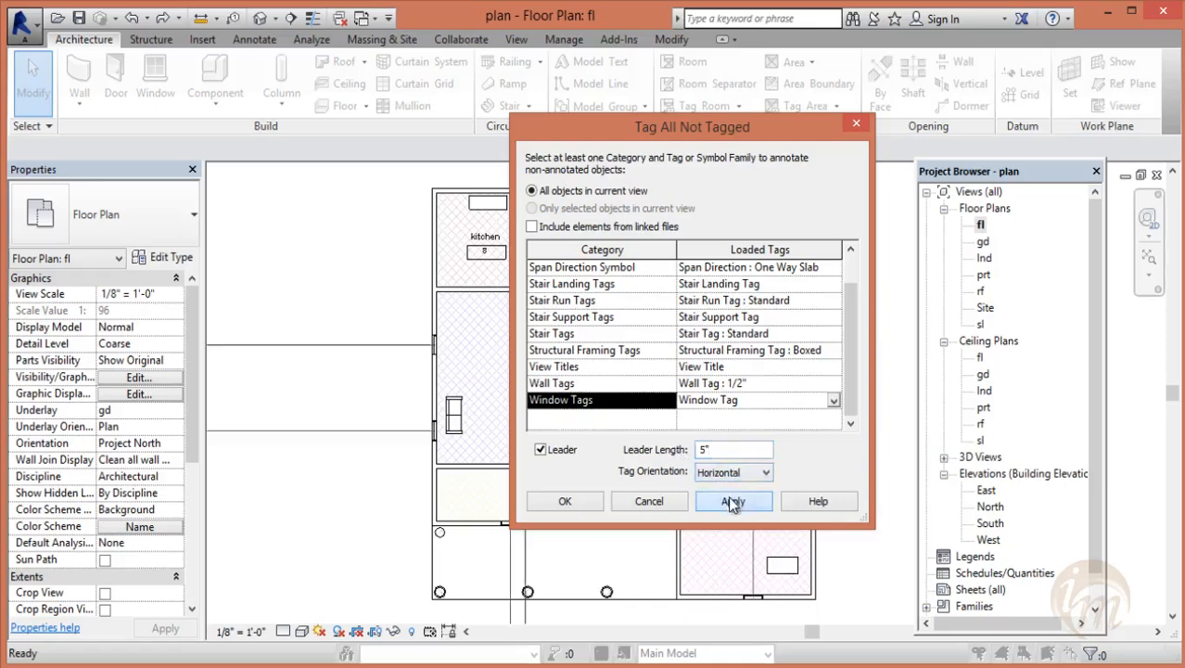
left_click(573, 498)
- Examine how far the window tag leaders extend from the windows of the fl floor plan
scroll(569, 483, "down", 2)
scroll(495, 467, "up", 2)
middle_click_drag(530, 386, 512, 352)
scroll(350, 356, "up", 2)
scroll(259, 364, "up", 1)
scroll(260, 362, "down", 3)
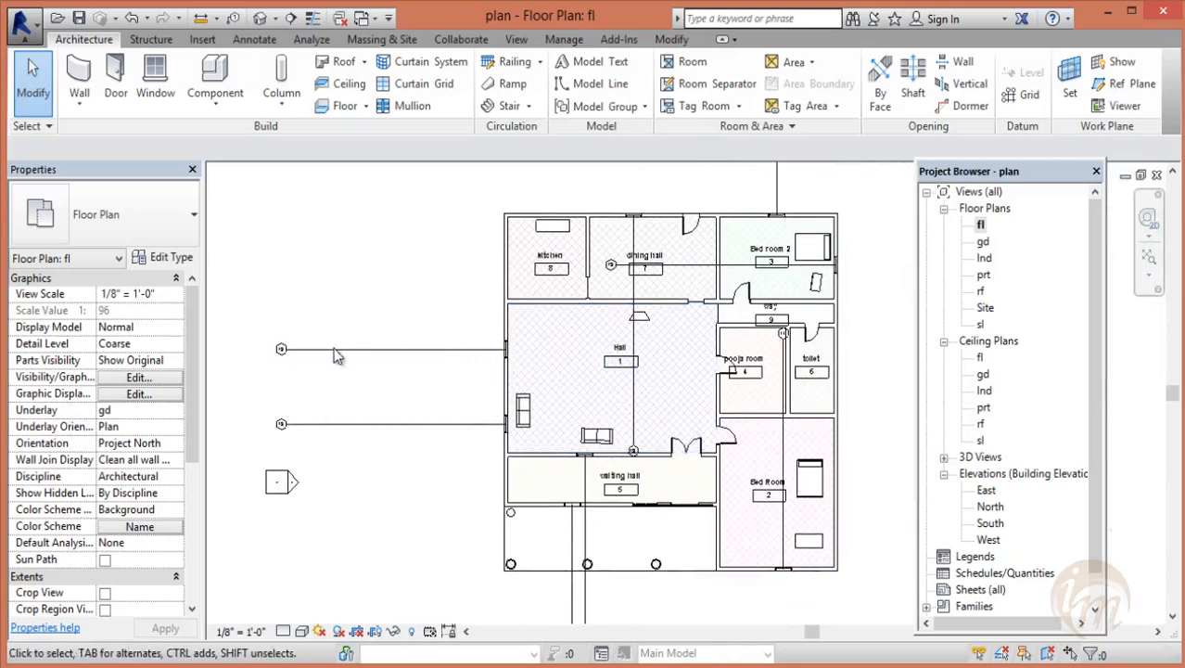
left_click(738, 106)
left_click(737, 173)
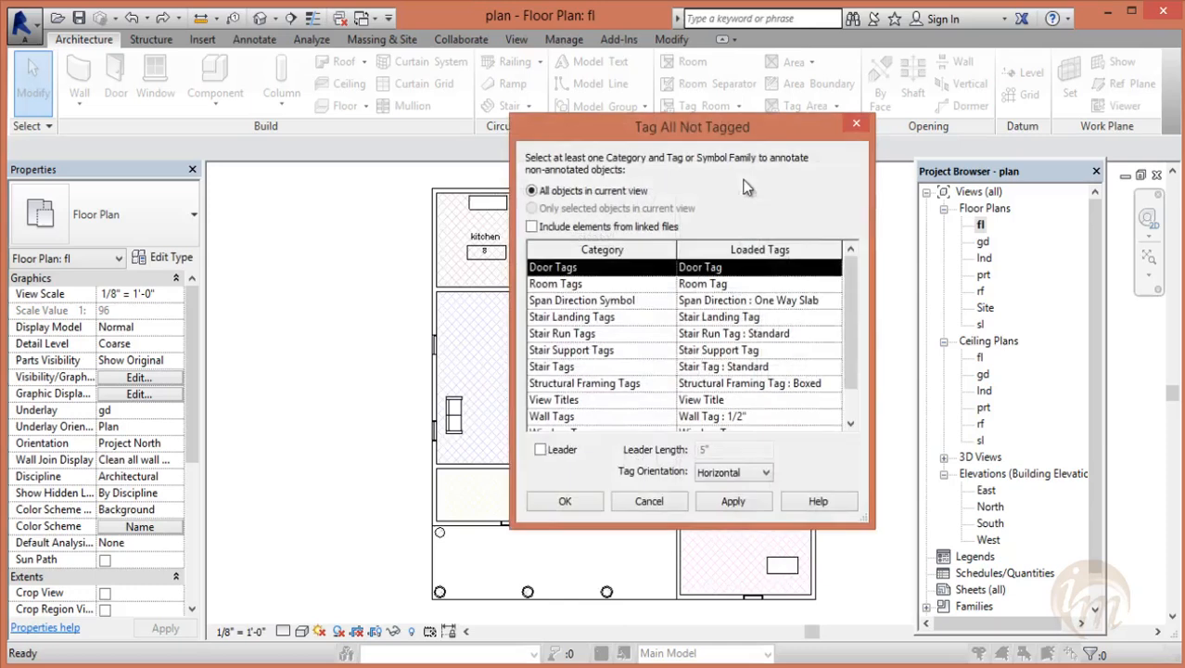
left_click_drag(851, 285, 846, 361)
left_click(677, 505)
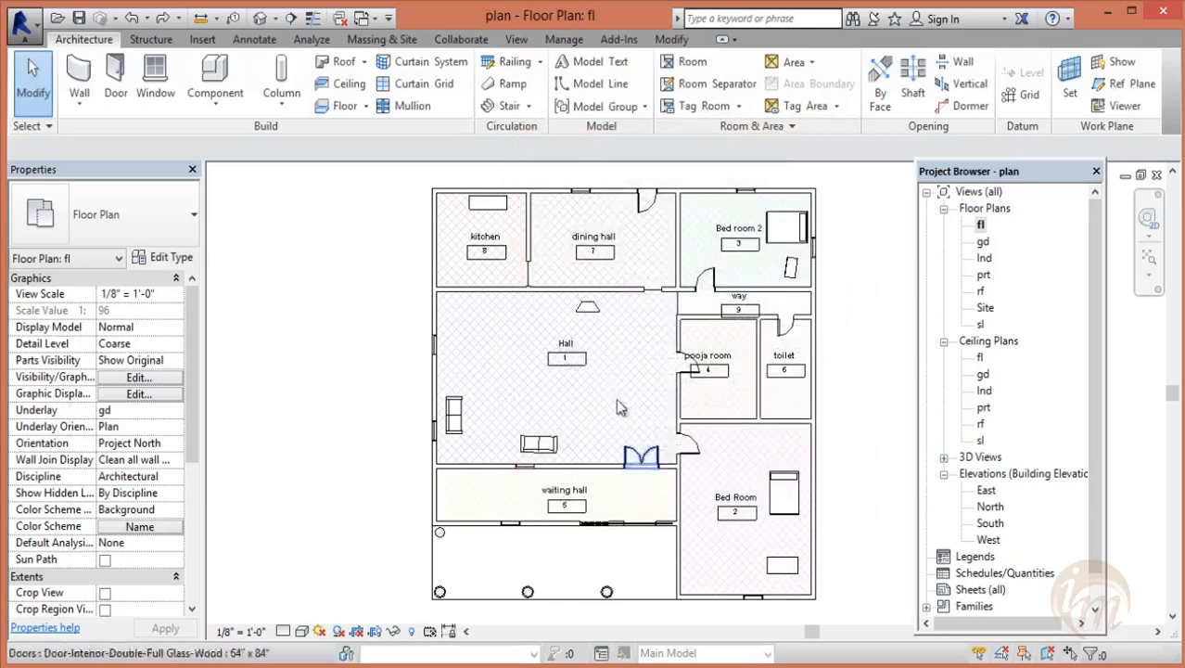
- Delete the kitchen's room tag while keeping the room itself, and dismiss the warning
left_click(494, 246)
key("Delete")
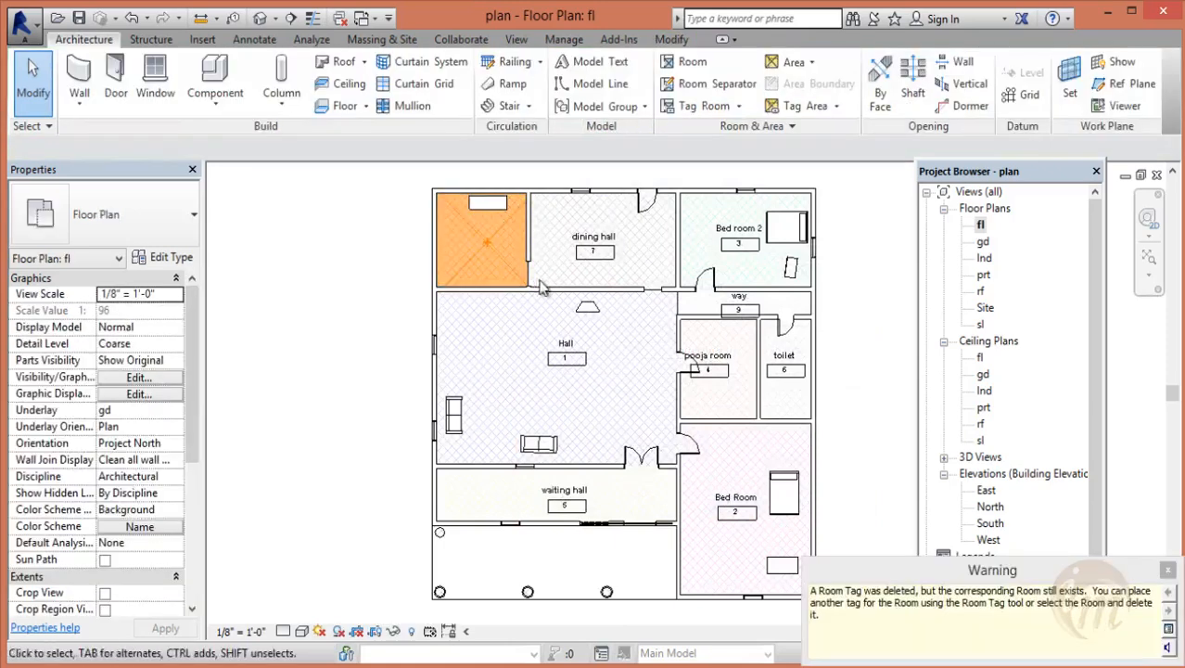
left_click(1167, 570)
- Tag all untagged rooms in the current view with Room Tag, using horizontal orientation and no leader
left_click(729, 106)
left_click(740, 174)
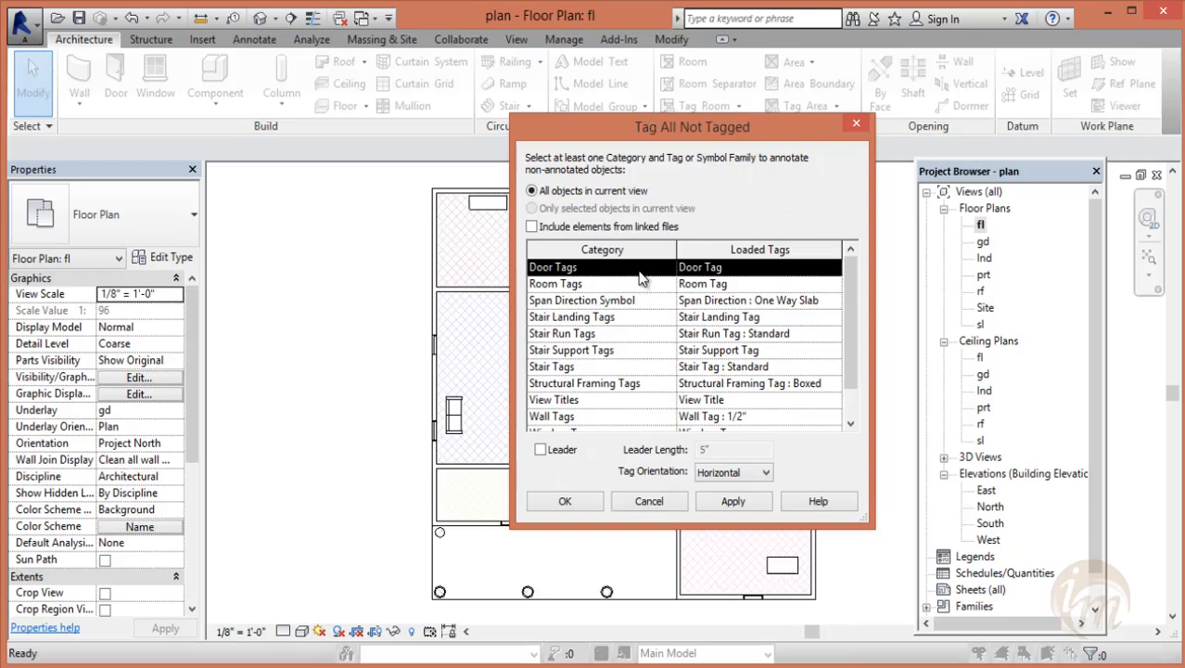
left_click(593, 284)
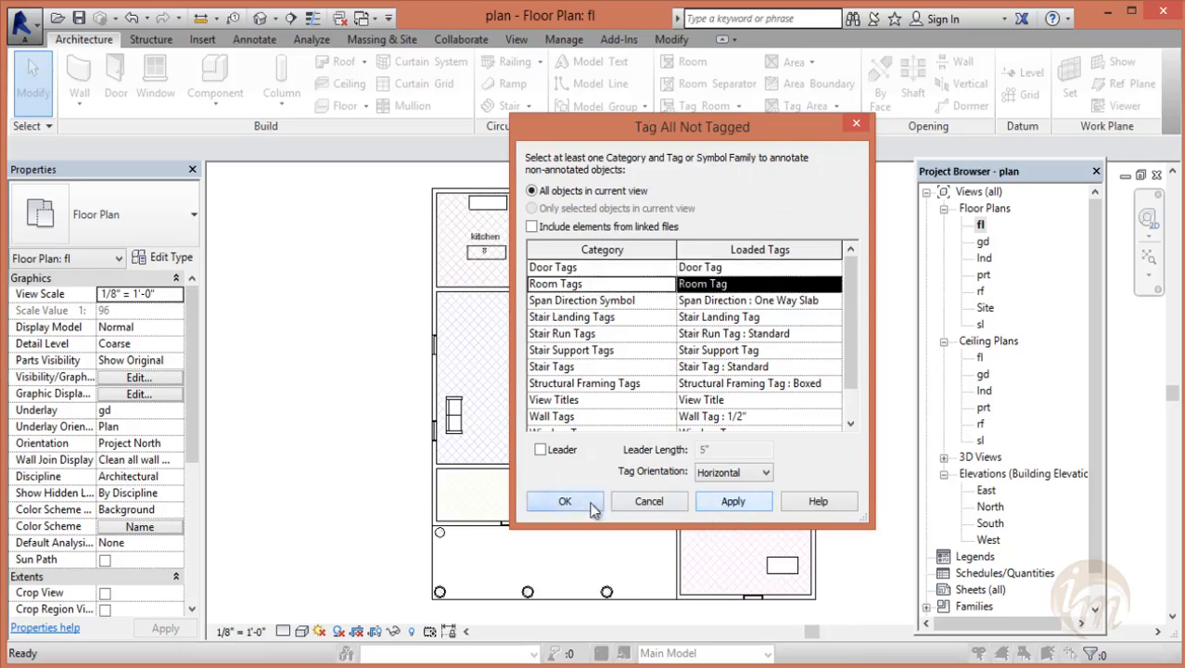
left_click(564, 500)
scroll(479, 209, "up", 3)
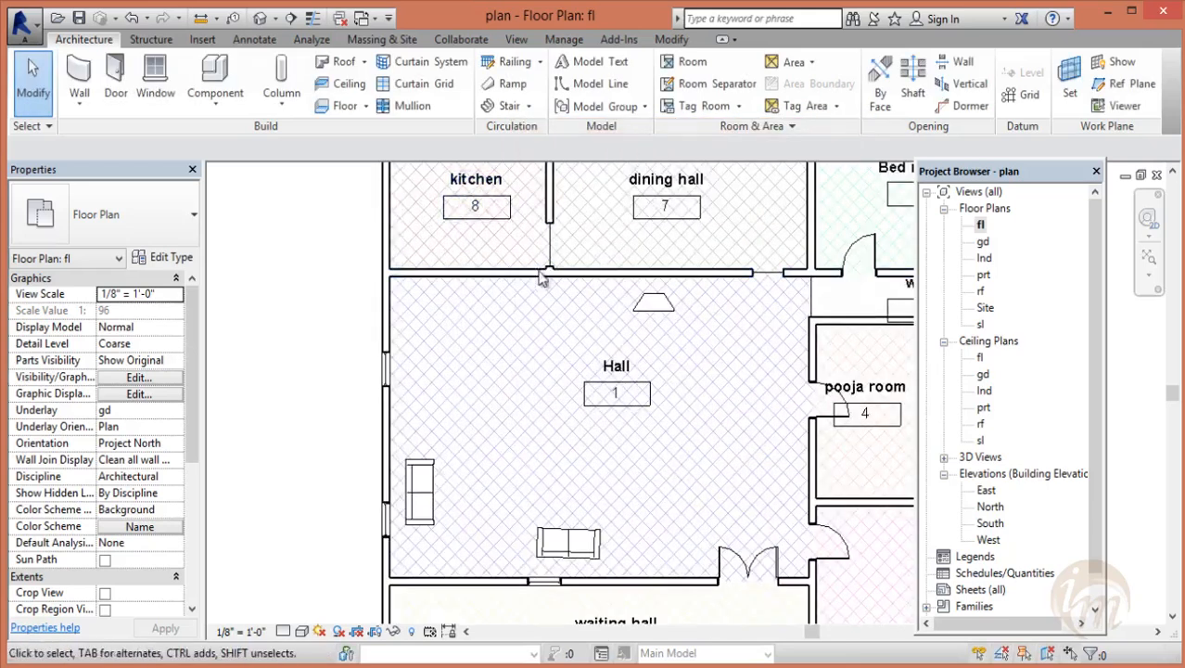
middle_click_drag(542, 280, 538, 419)
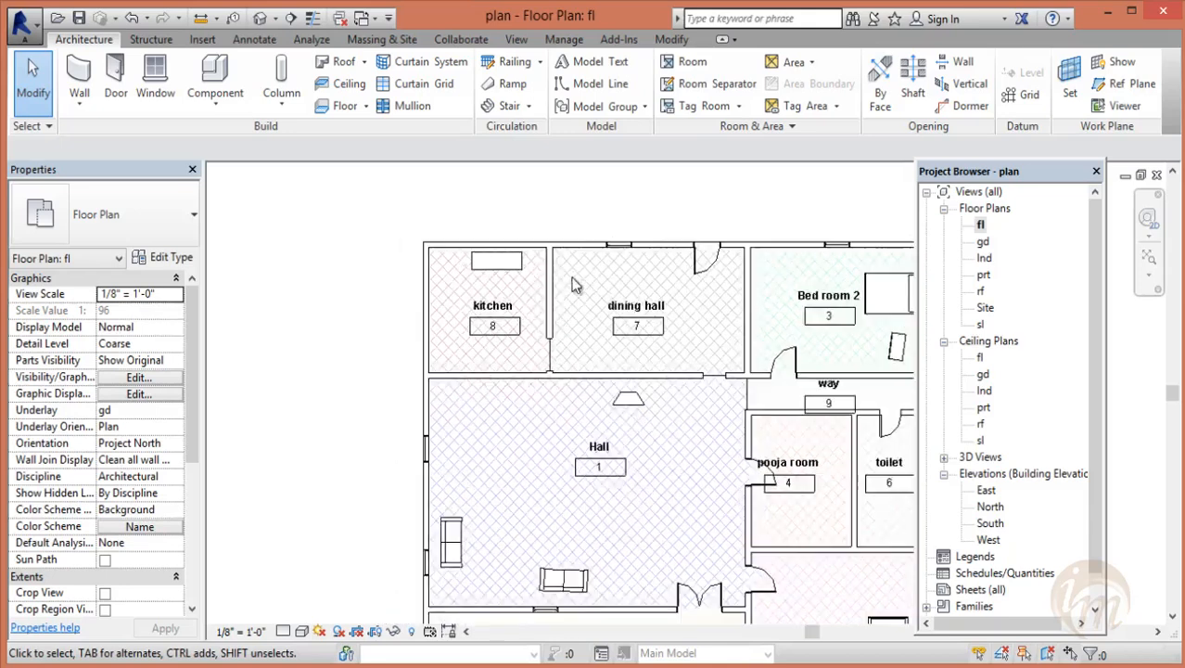
scroll(563, 278, "down", 3)
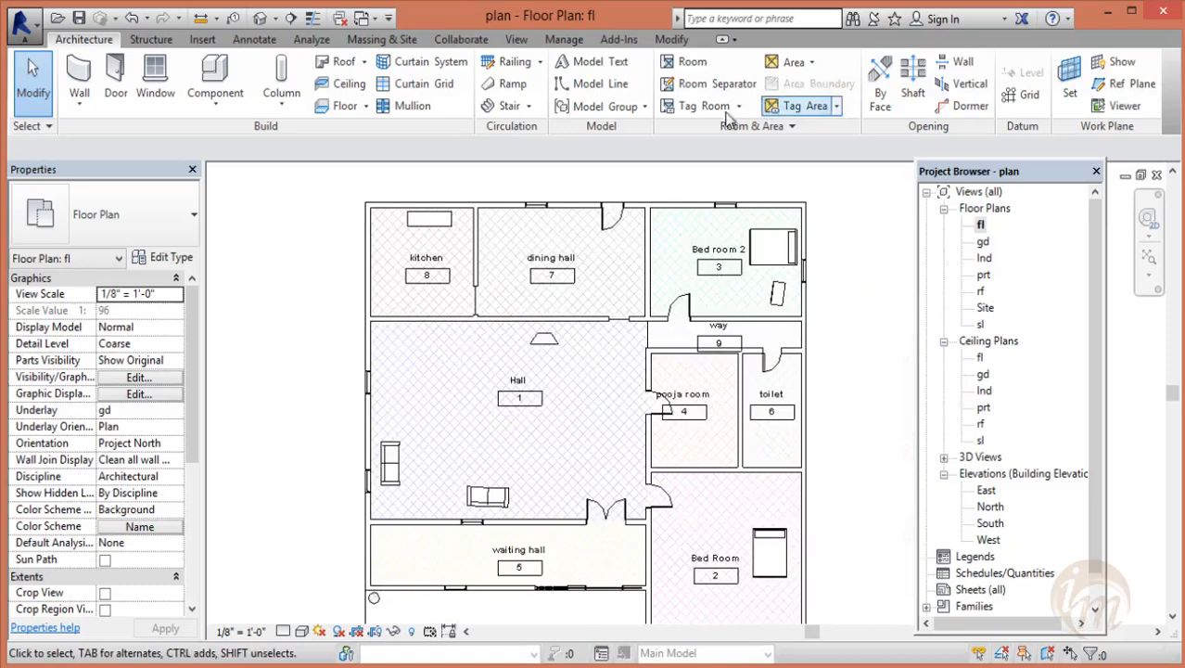
- Create a Gross Building area plan for level fl, with area boundary lines generated automatically from the external walls
left_click(814, 65)
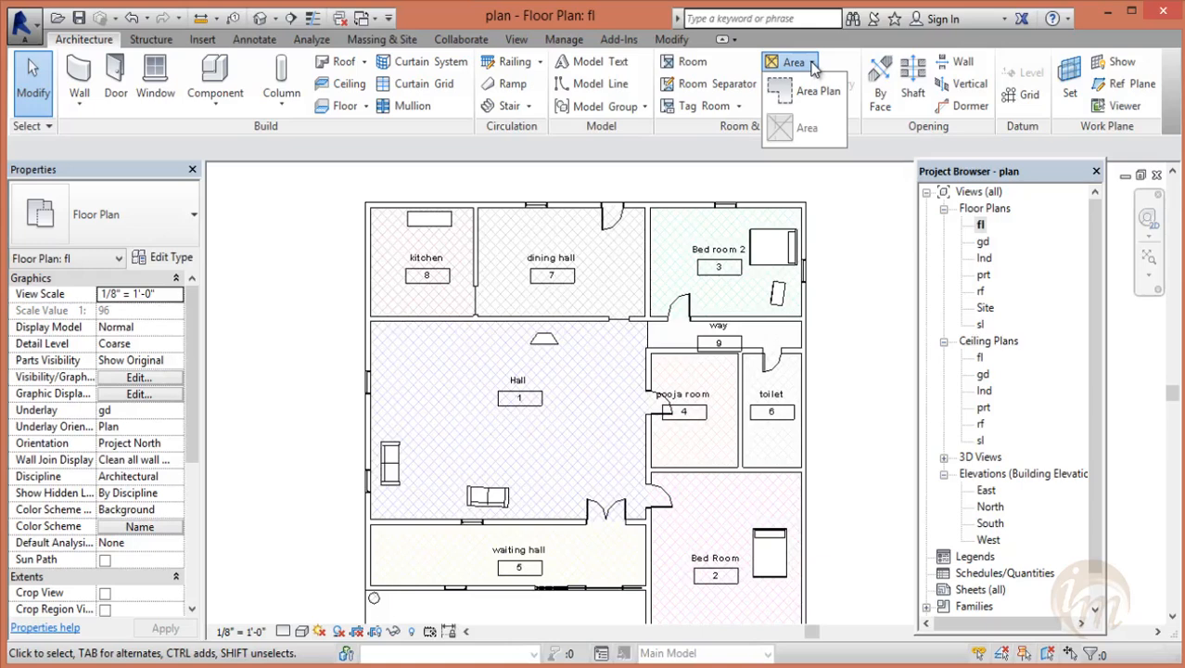
left_click(818, 91)
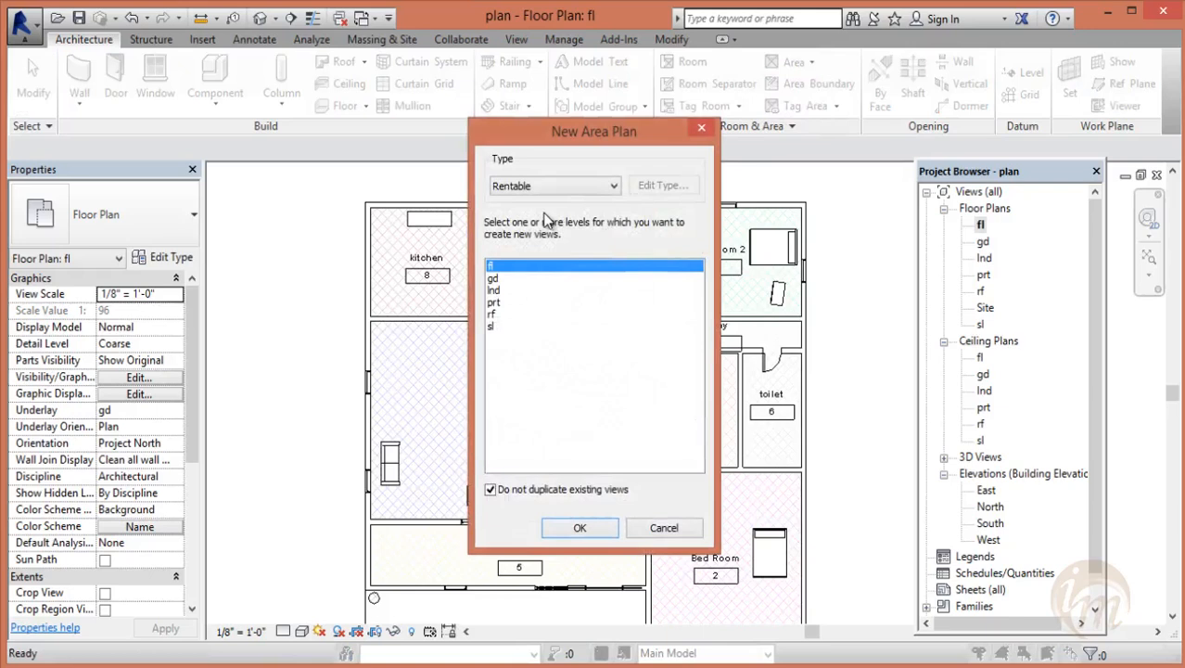
left_click(547, 187)
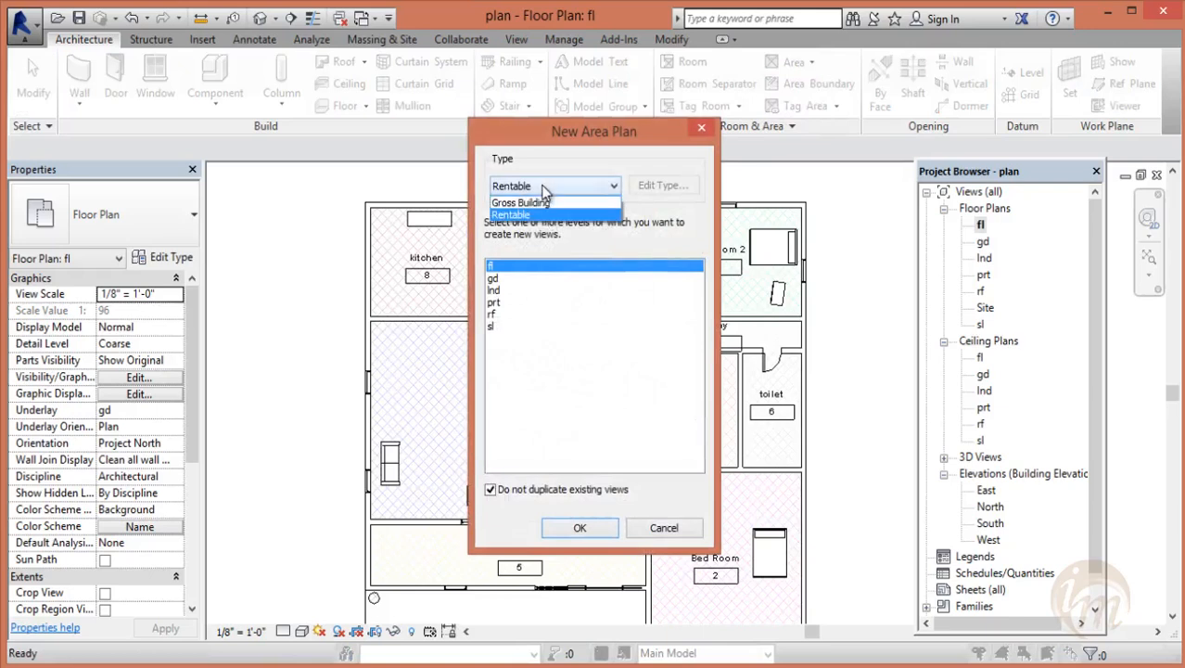
left_click(546, 201)
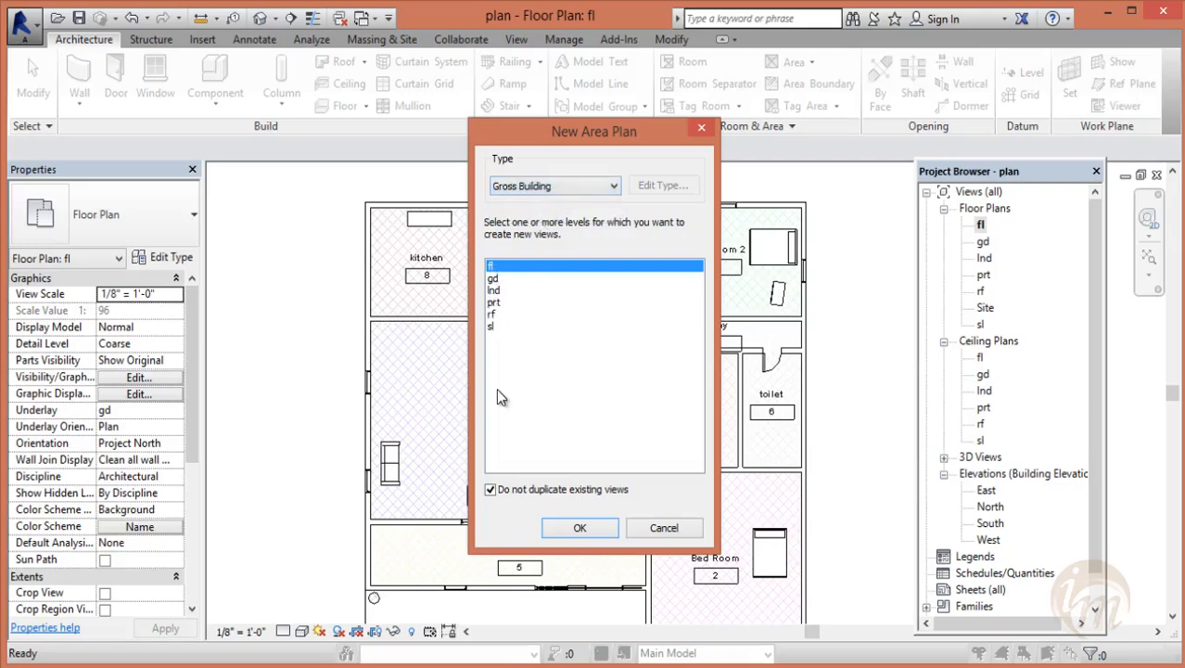
left_click(578, 526)
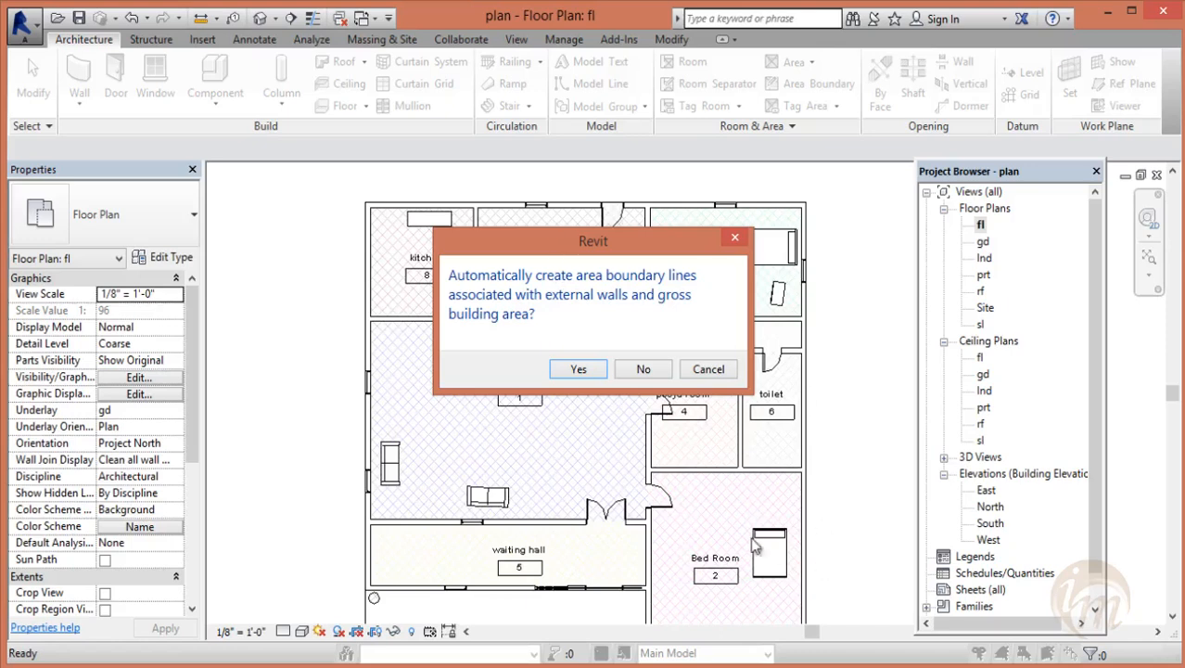
left_click(578, 370)
scroll(651, 506, "down", 3)
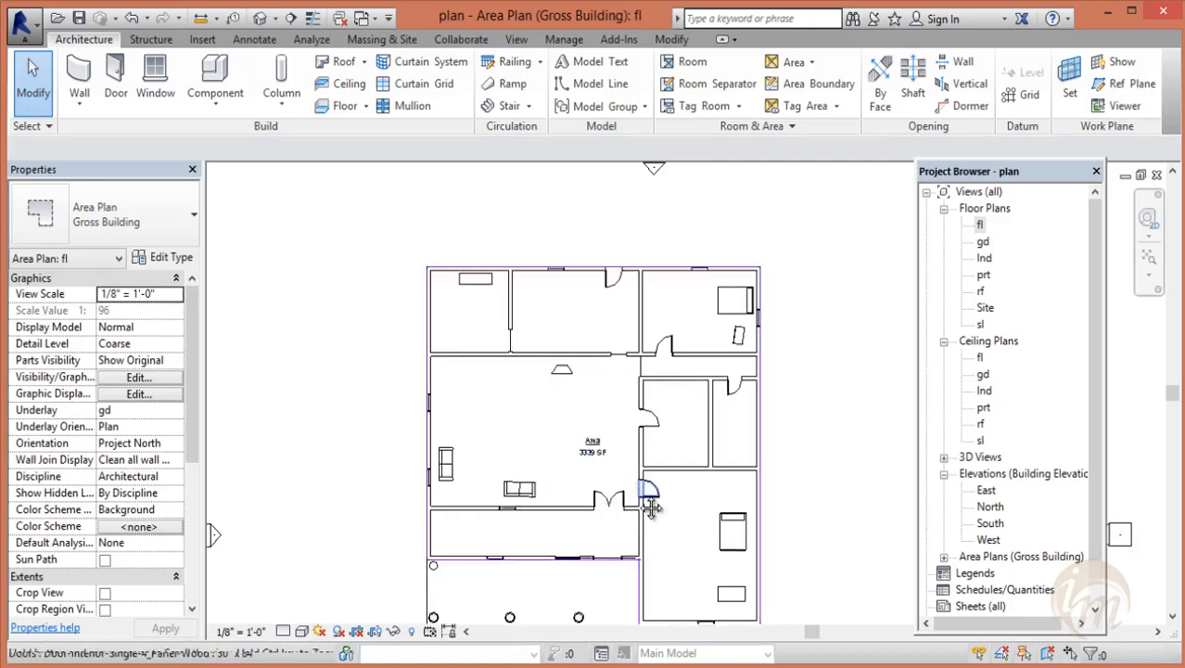
middle_click_drag(652, 507, 642, 423)
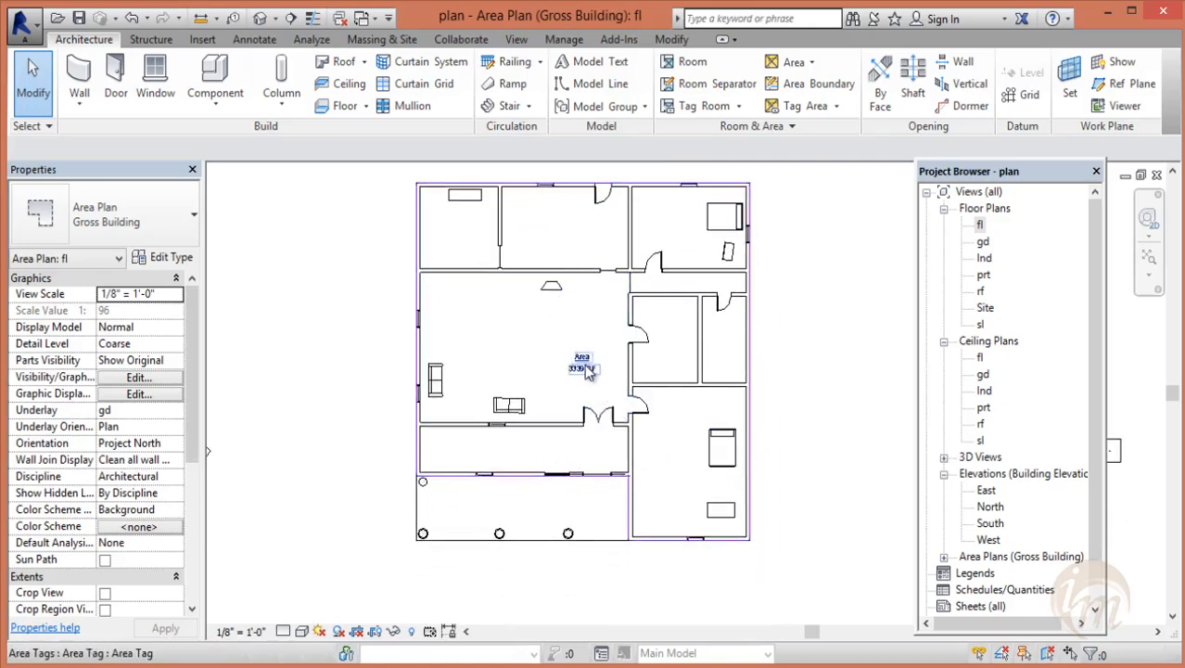
scroll(584, 369, "up", 5)
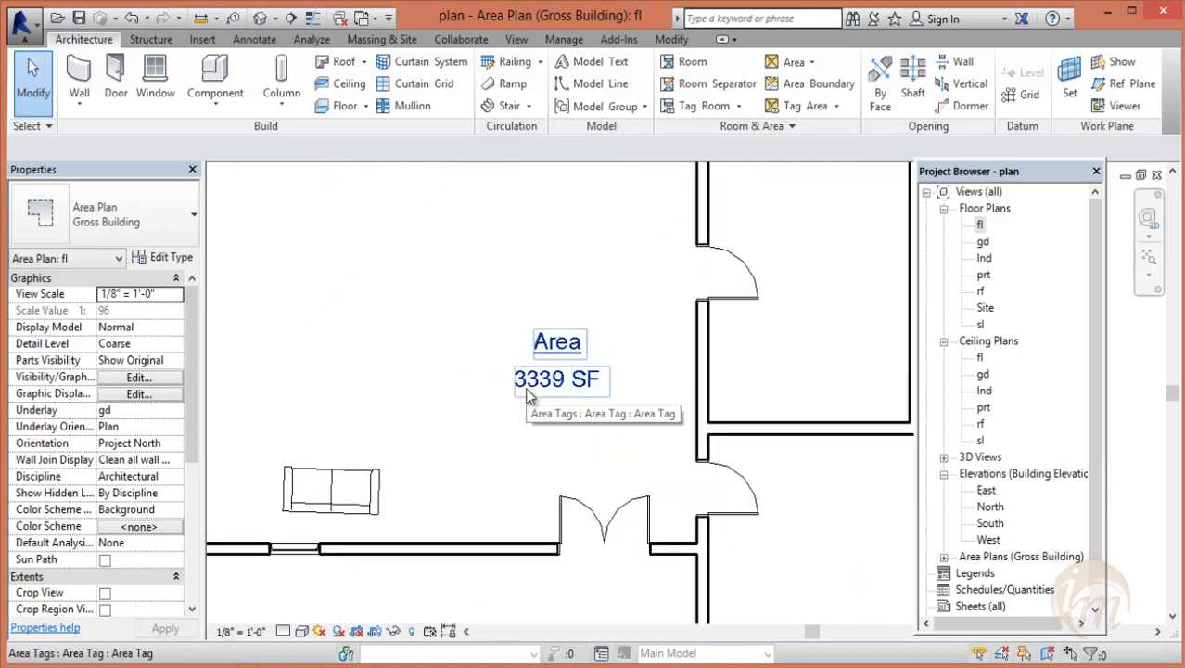
scroll(528, 397, "down", 5)
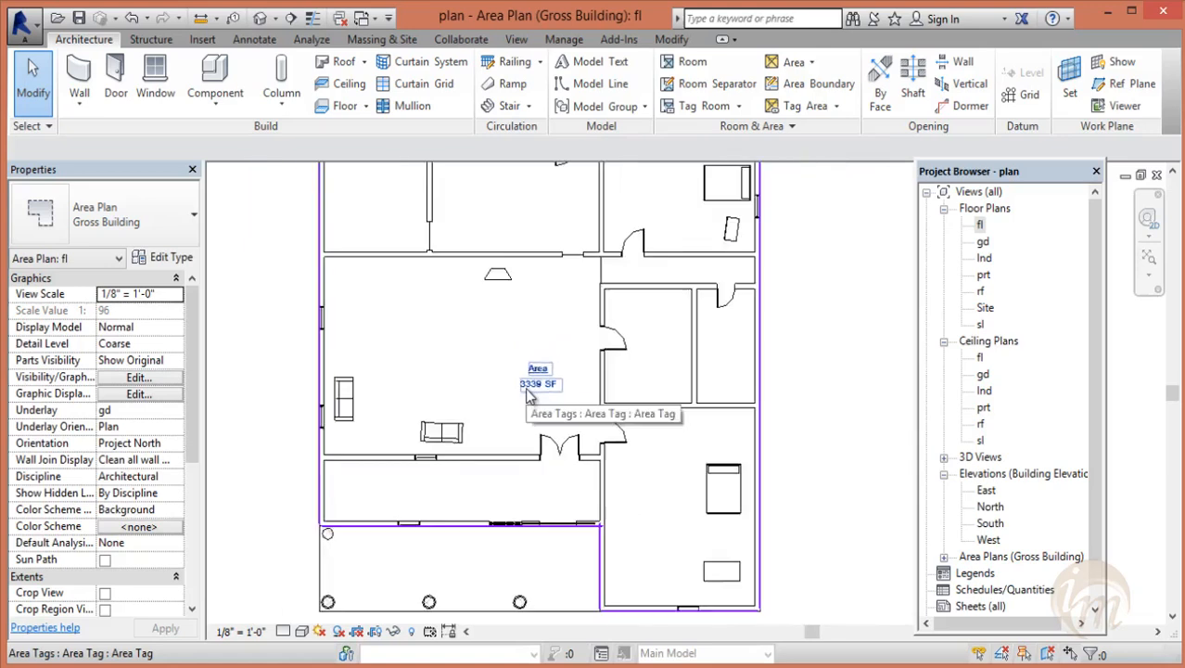
middle_click_drag(561, 400, 615, 419)
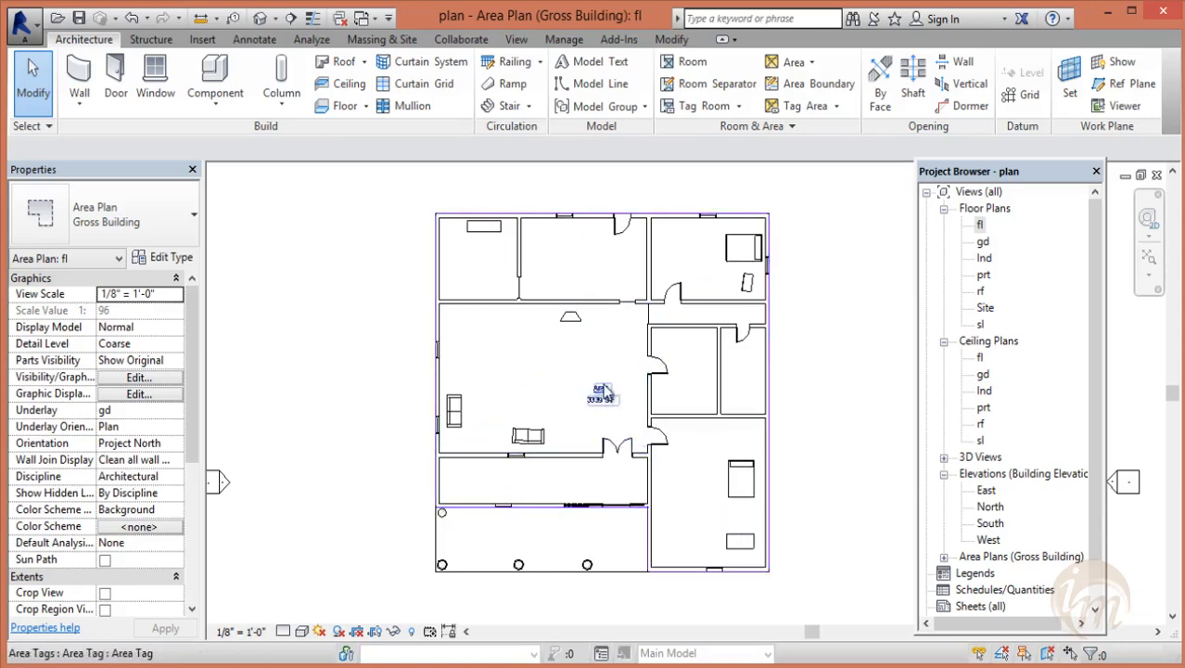
left_click(811, 62)
left_click(799, 88)
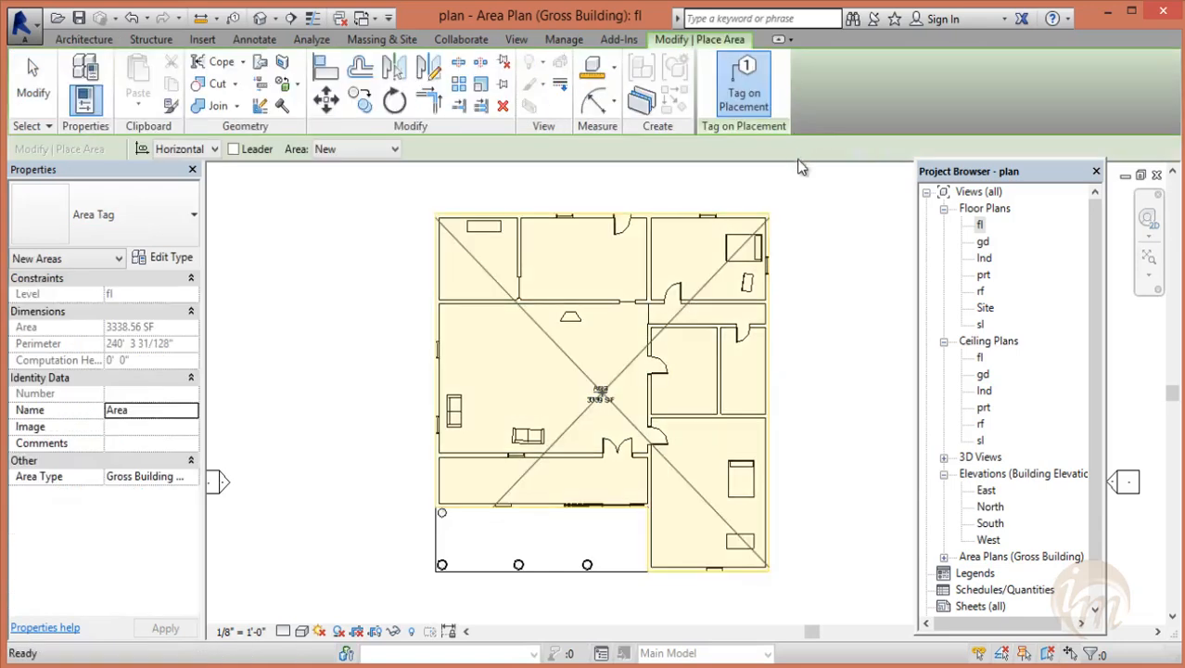
middle_click_drag(823, 373, 795, 389)
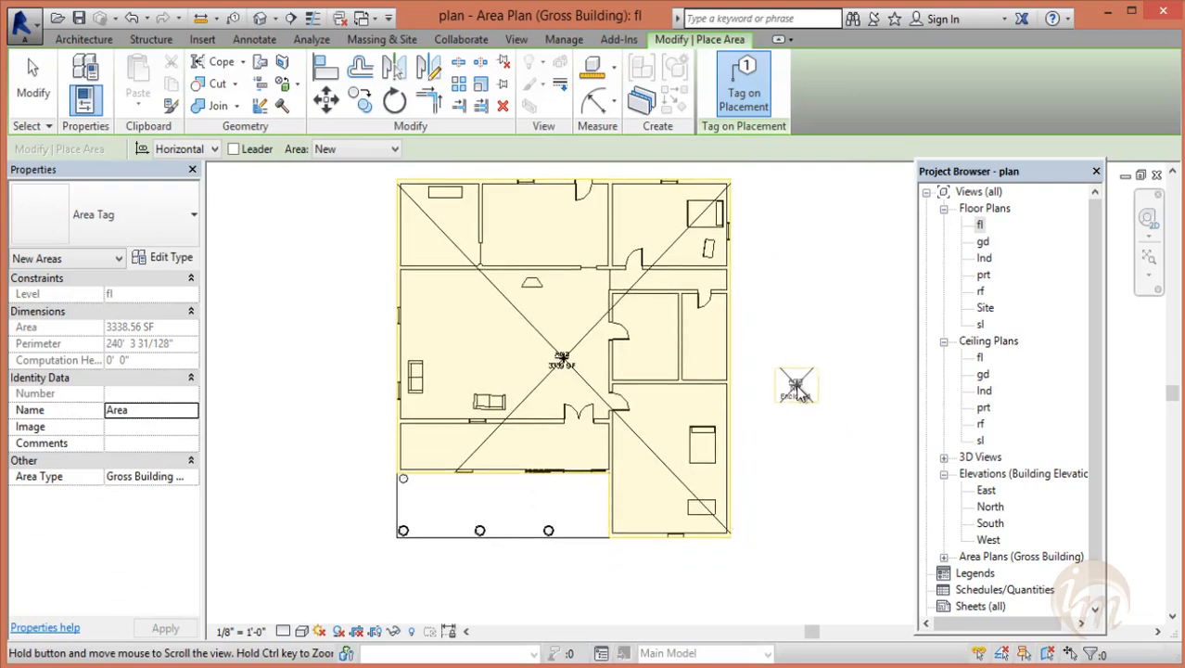
scroll(669, 391, "up", 5)
middle_click_drag(553, 345, 563, 391)
scroll(792, 385, "down", 1)
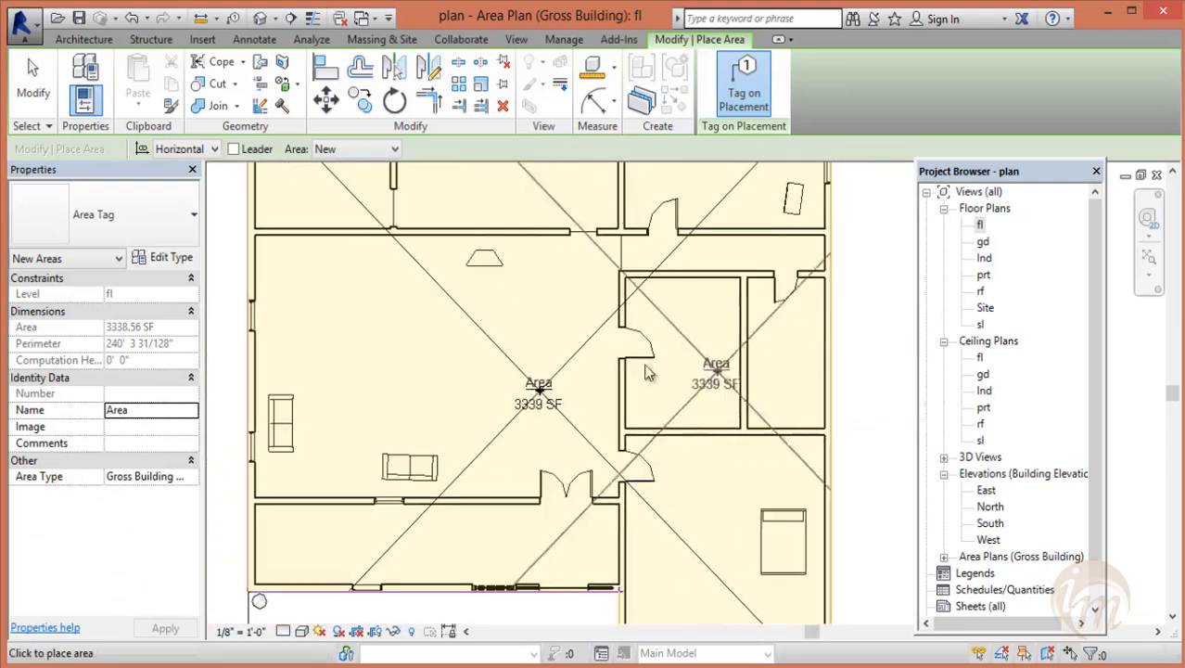
scroll(577, 299, "down", 1)
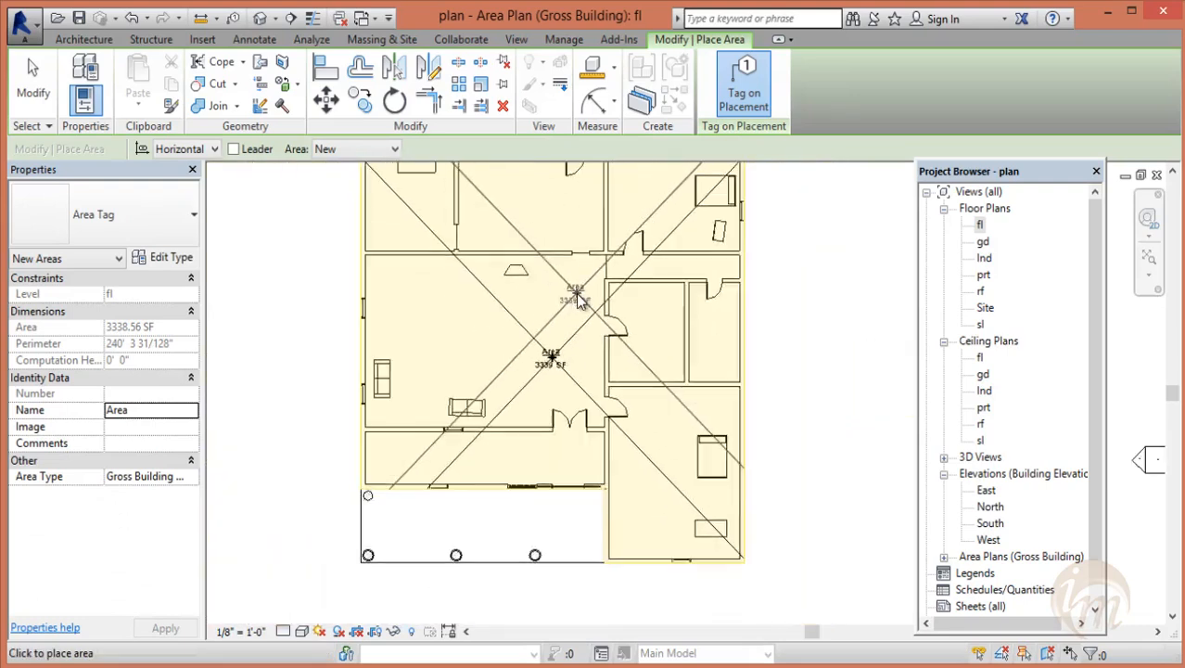
scroll(577, 300, "down", 1)
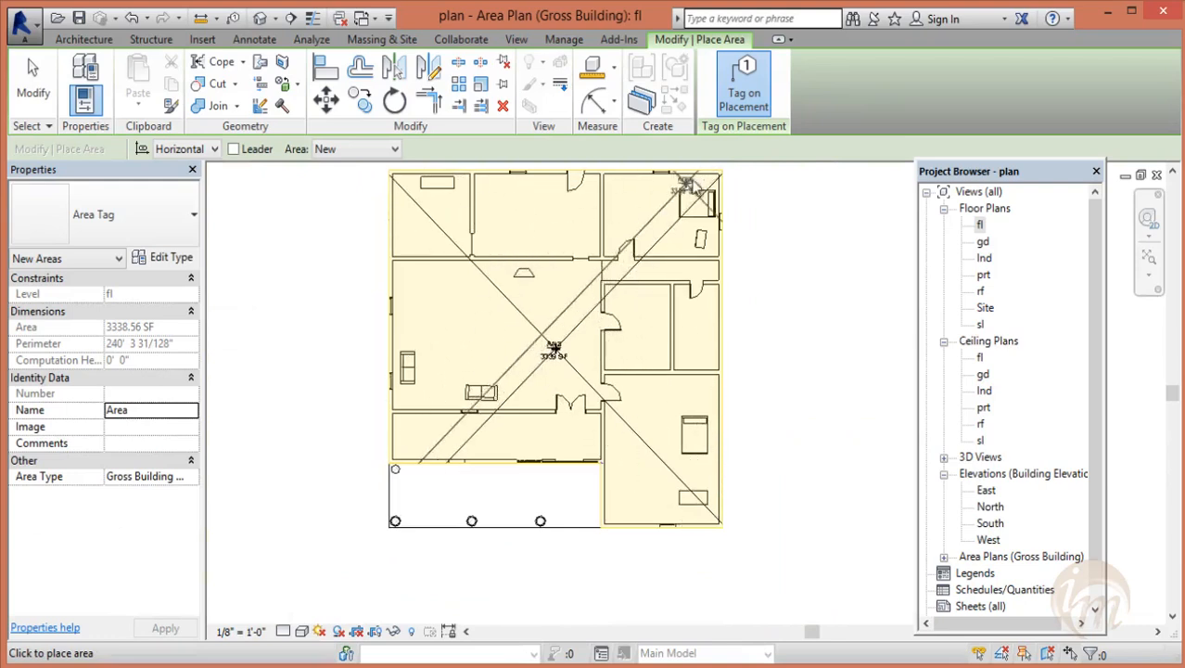
key("Escape")
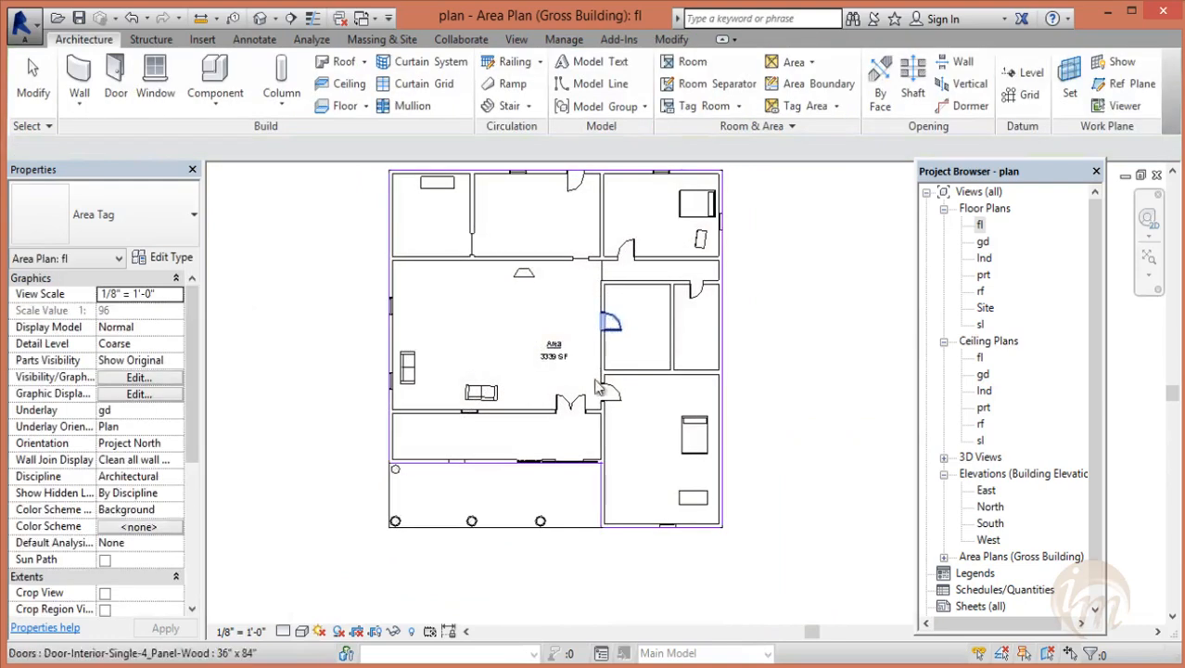
- Delete the area tag from the Gross Building area plan while keeping the area itself
left_click(555, 350)
key("Delete")
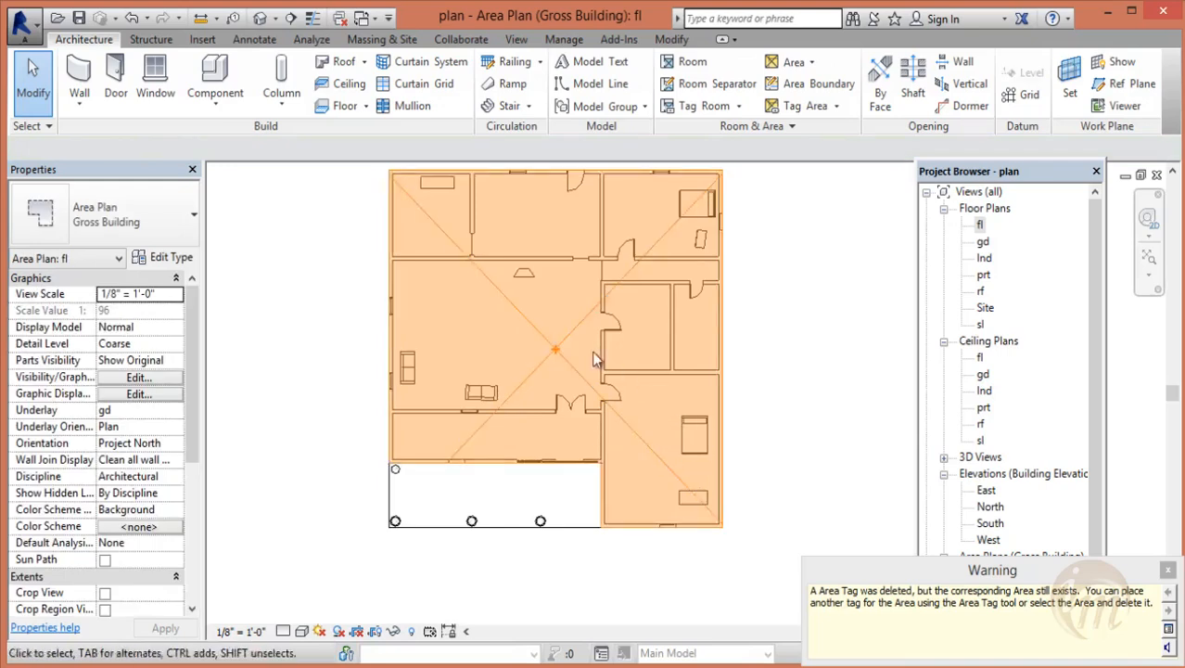
scroll(831, 414, "down", 1)
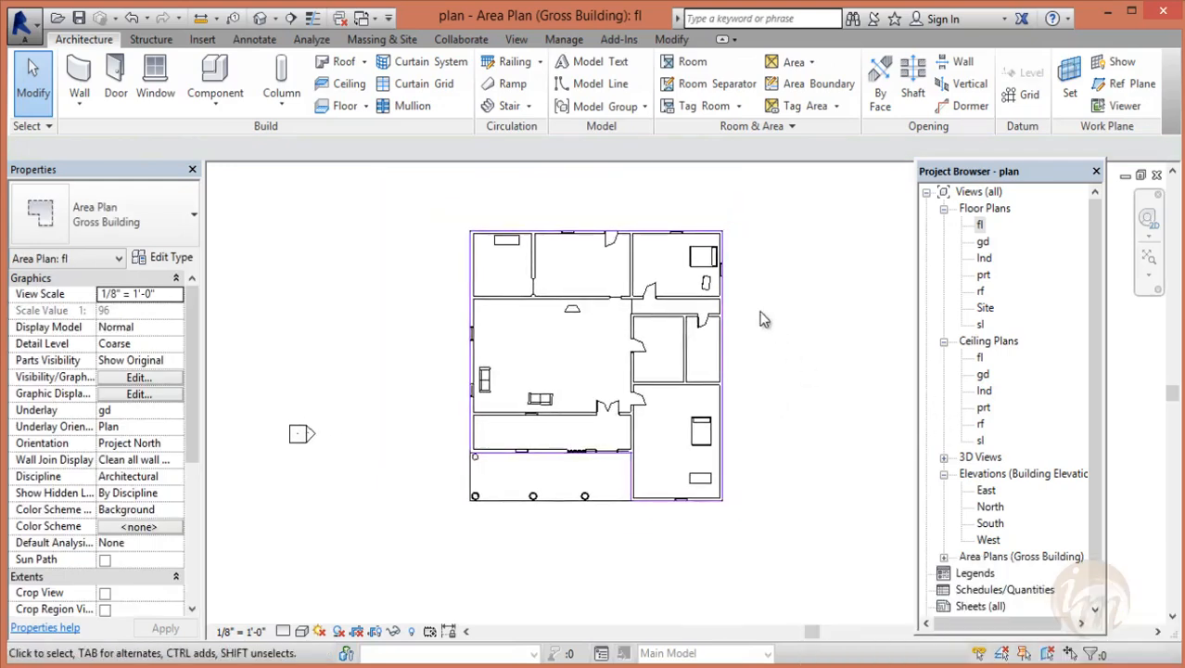
left_click(797, 61)
left_click(800, 124)
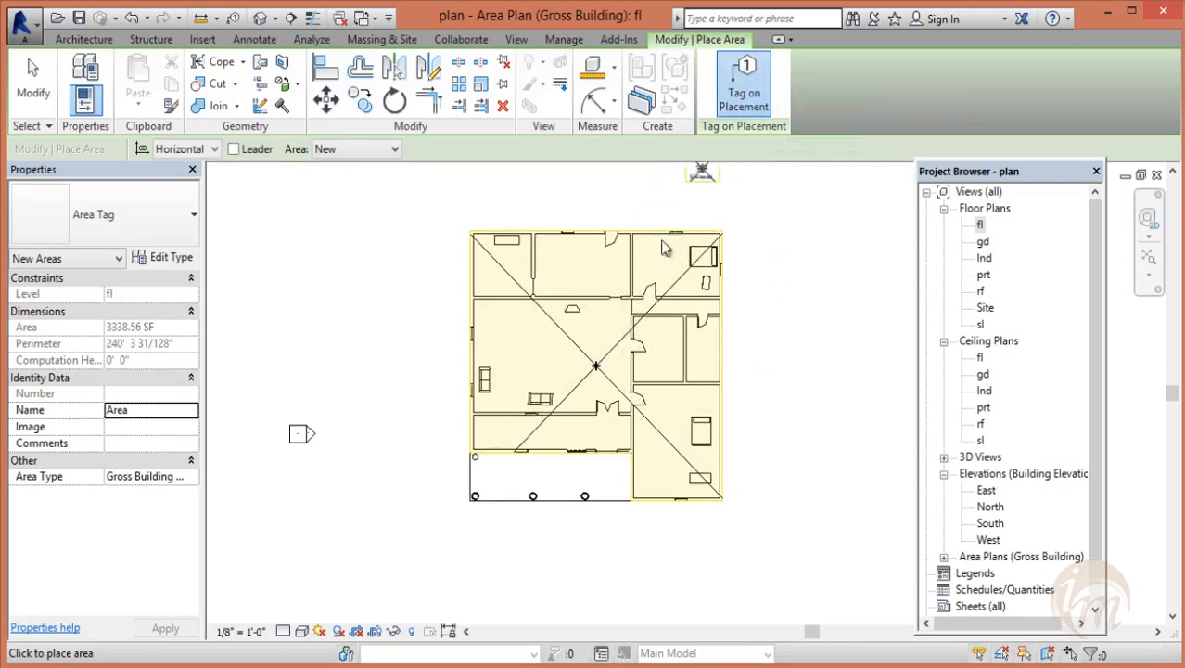
key("Escape")
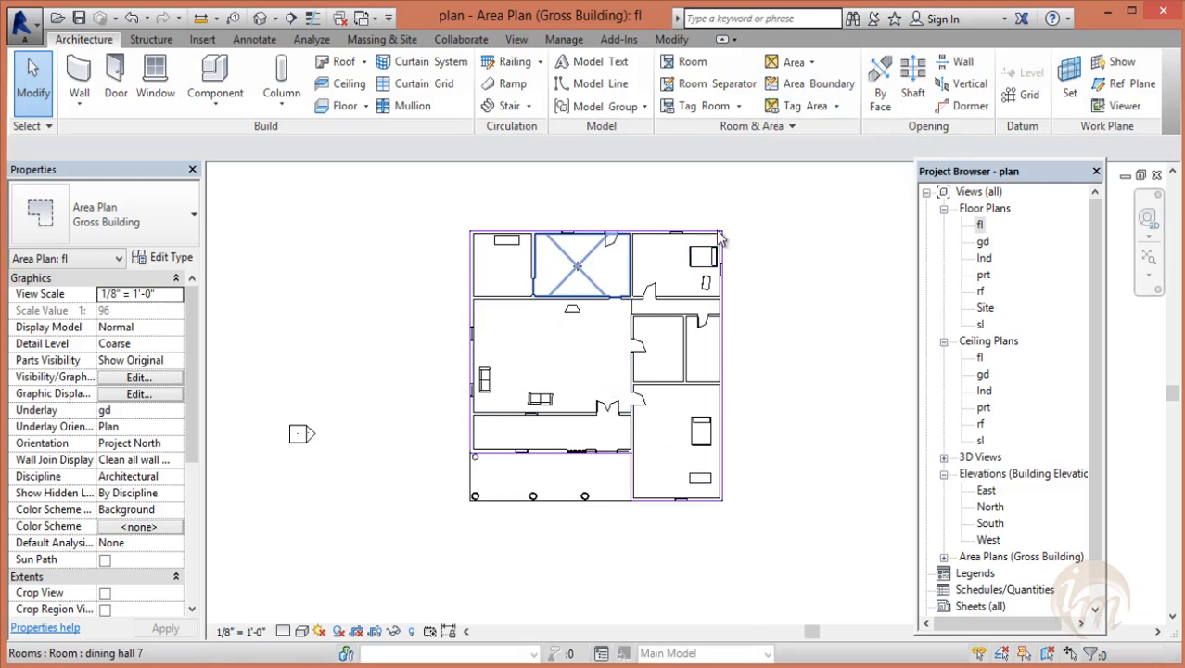
- Draw straight area boundary lines along the porch's outer edges, with the front edge about 38' 11" long, joining the existing building boundary
left_click(809, 92)
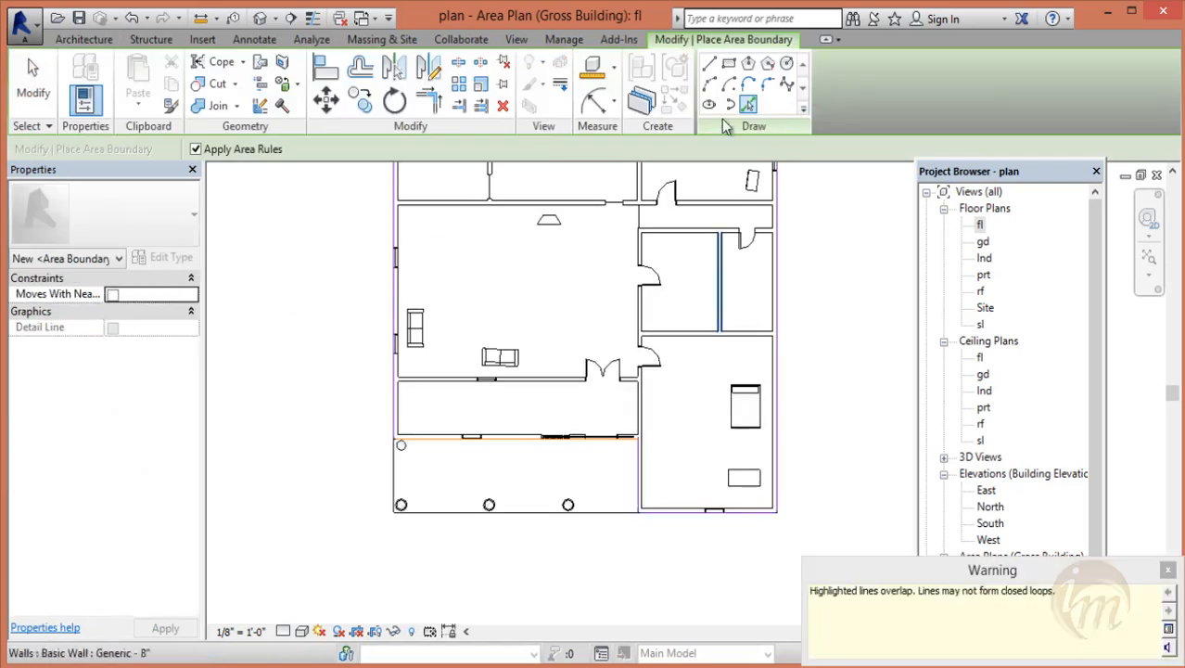
left_click(710, 66)
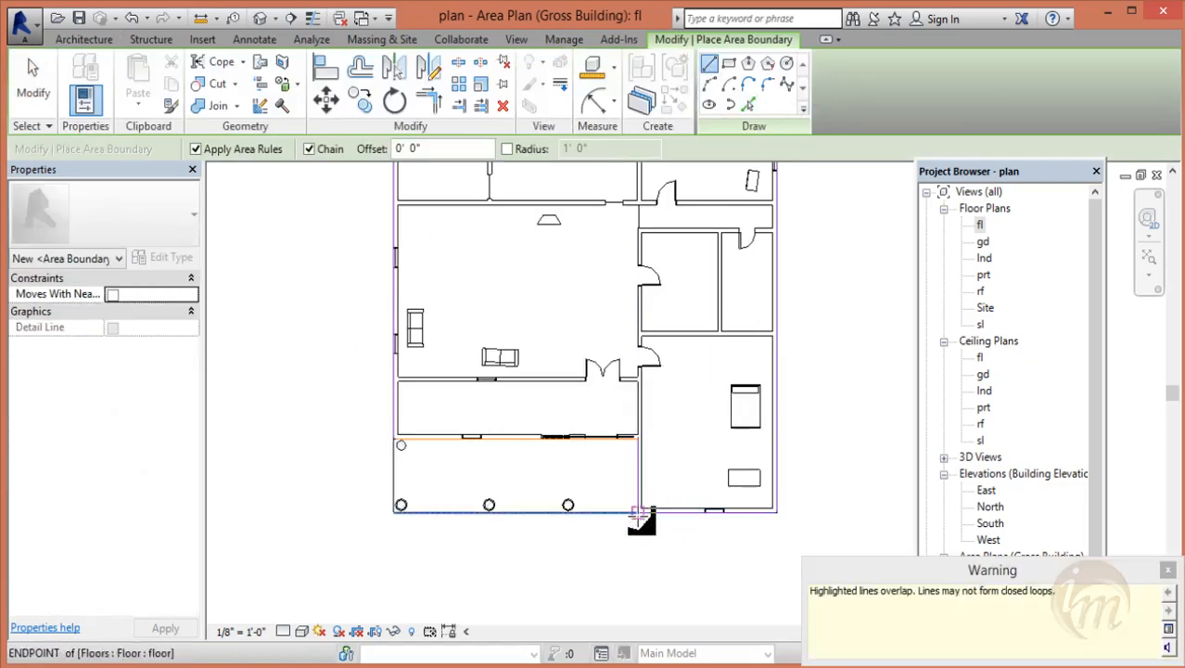
left_click(638, 512)
left_click(401, 512)
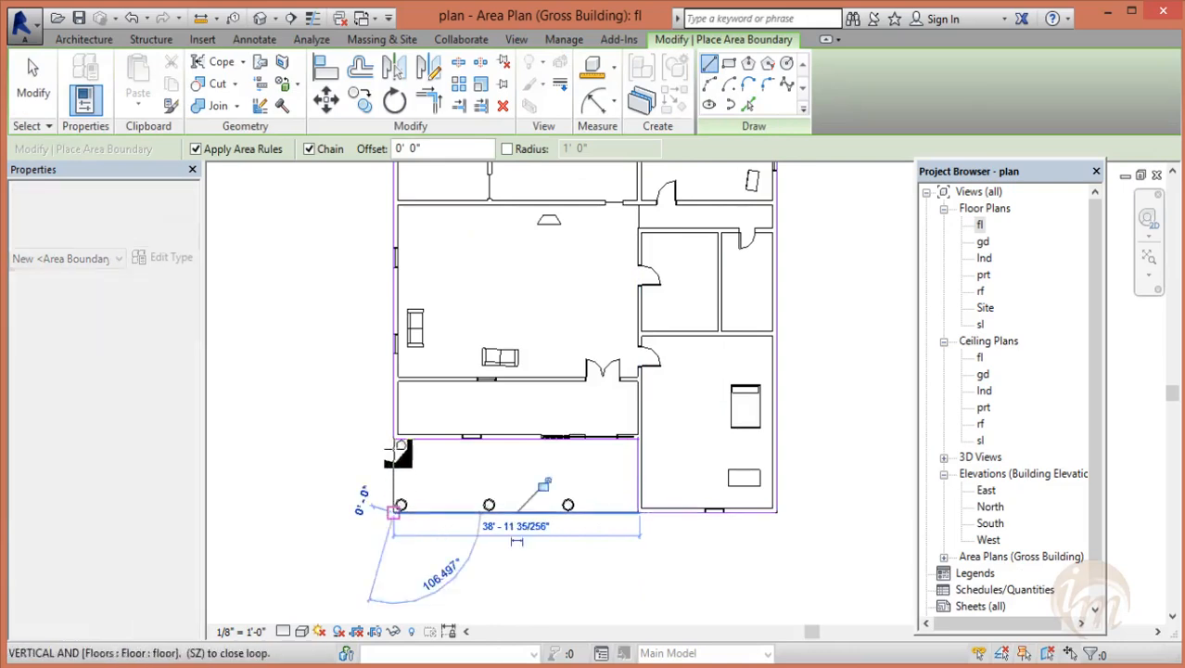
left_click(401, 436)
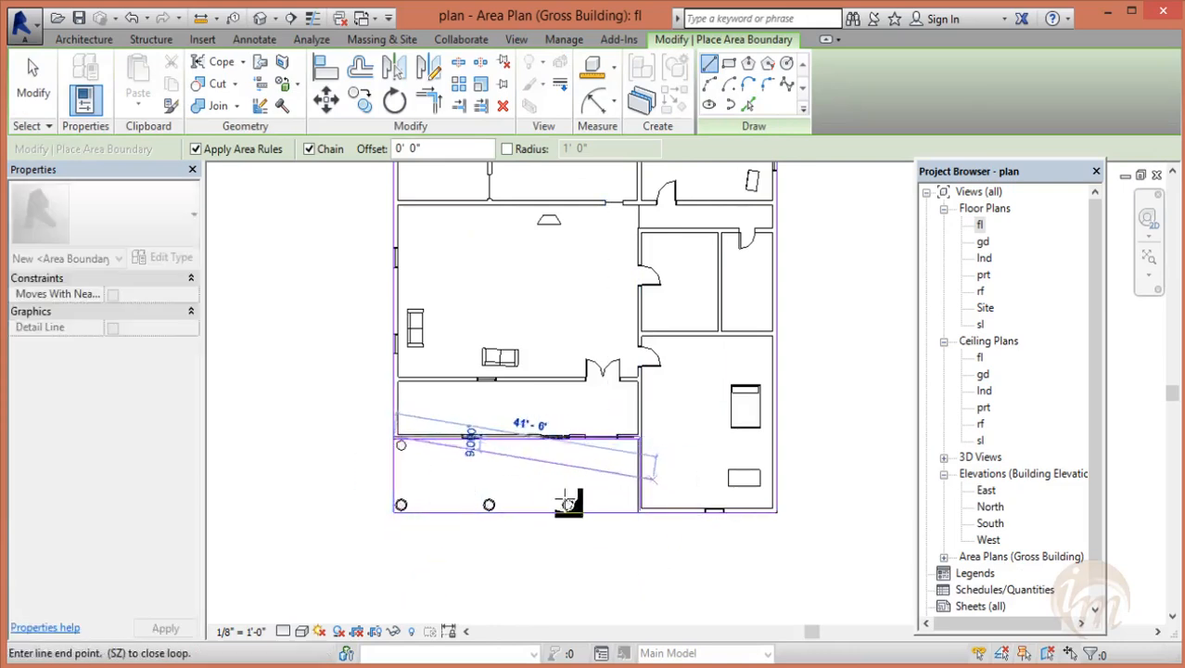
left_click(638, 436)
key("Escape")
key("Escape")
- Delete the area boundary lines that separate the porch from the rest of the building
left_click(524, 437)
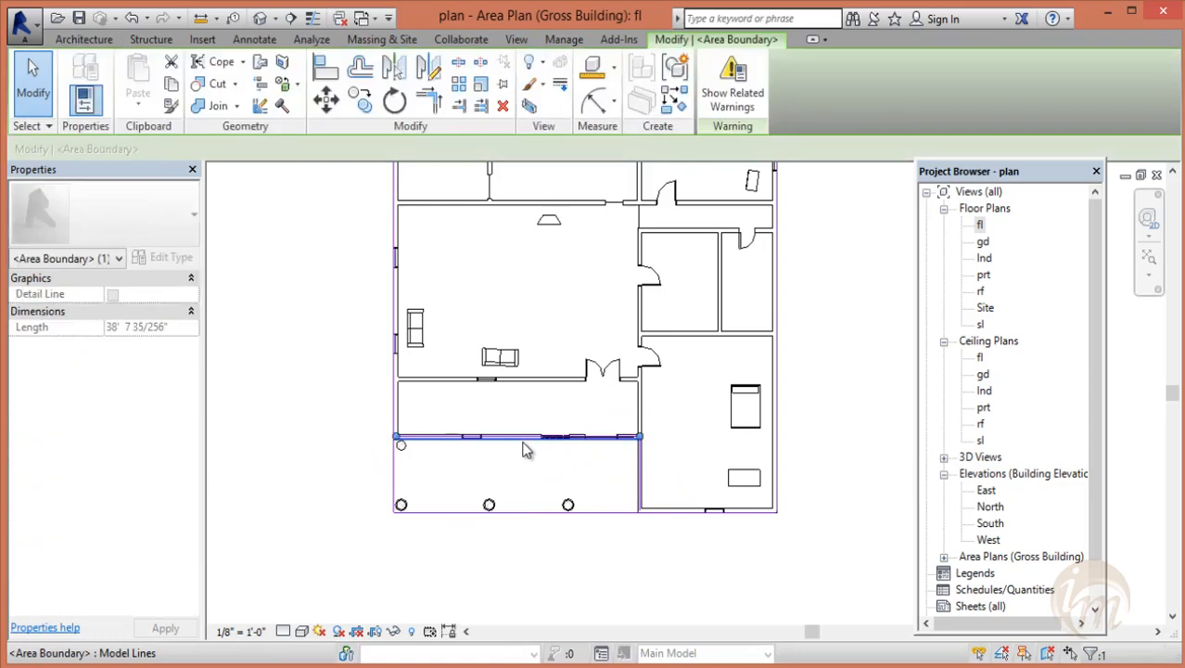
key("Escape")
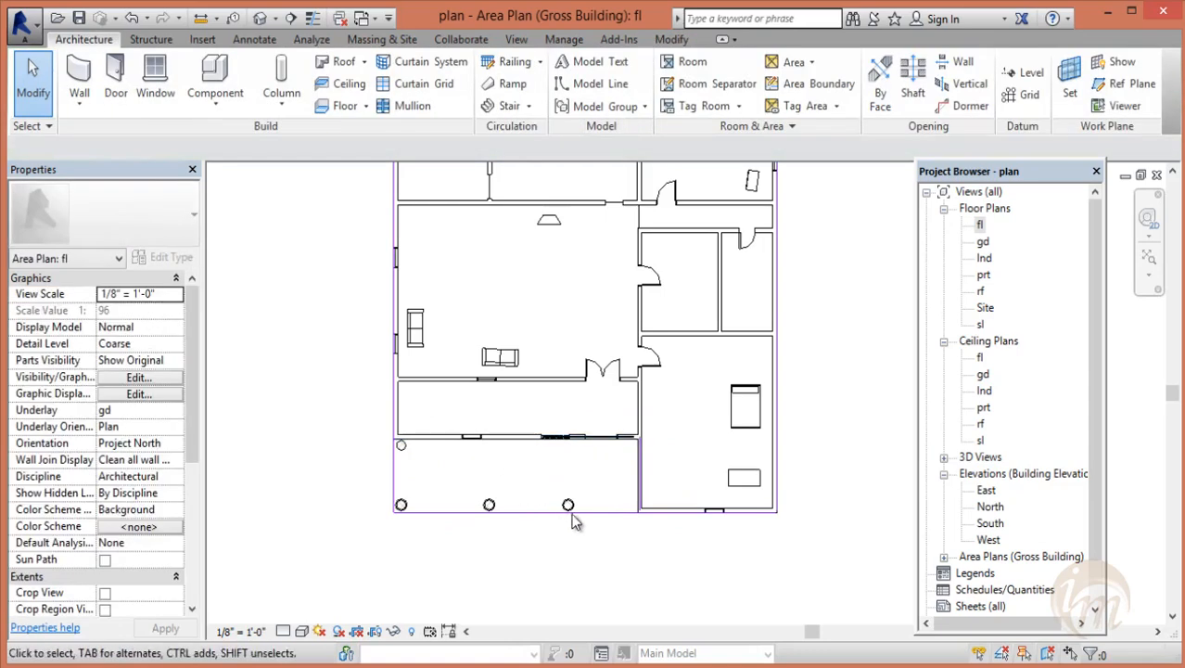
scroll(418, 454, "up", 5)
scroll(649, 482, "down", 3)
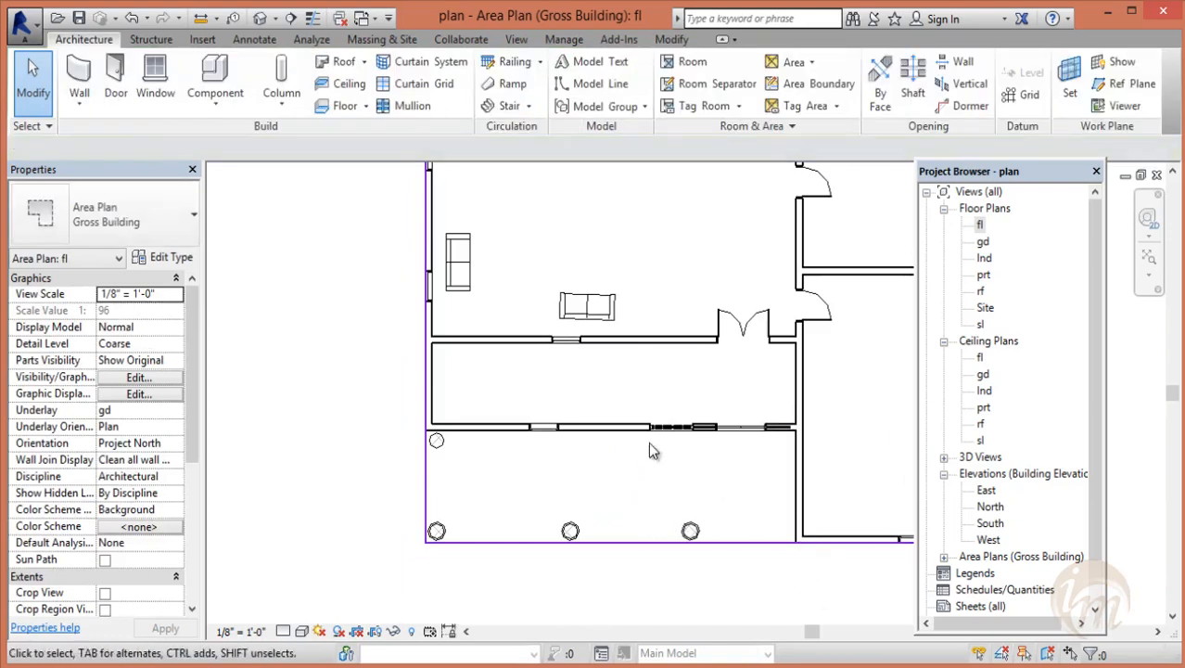
scroll(727, 338, "down", 3)
middle_click_drag(725, 431, 549, 510)
scroll(617, 456, "down", 2)
middle_click_drag(706, 440, 684, 441)
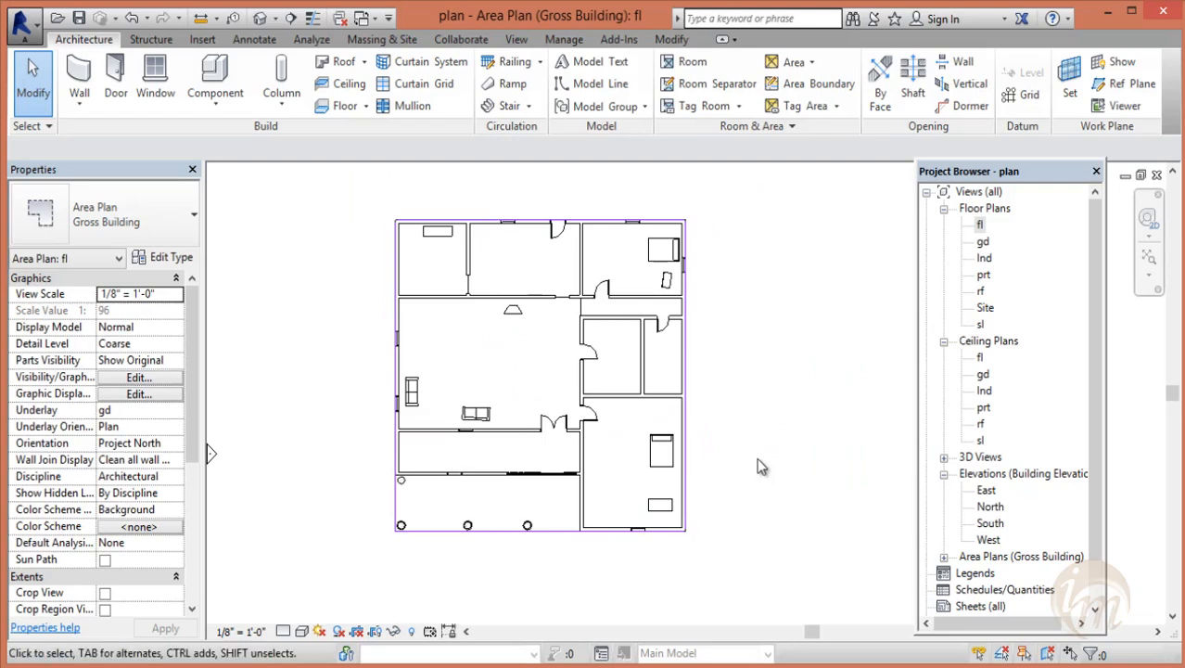
- Preview a new area over the plan to check the gross area including the porch, without placing it
left_click(811, 61)
left_click(786, 117)
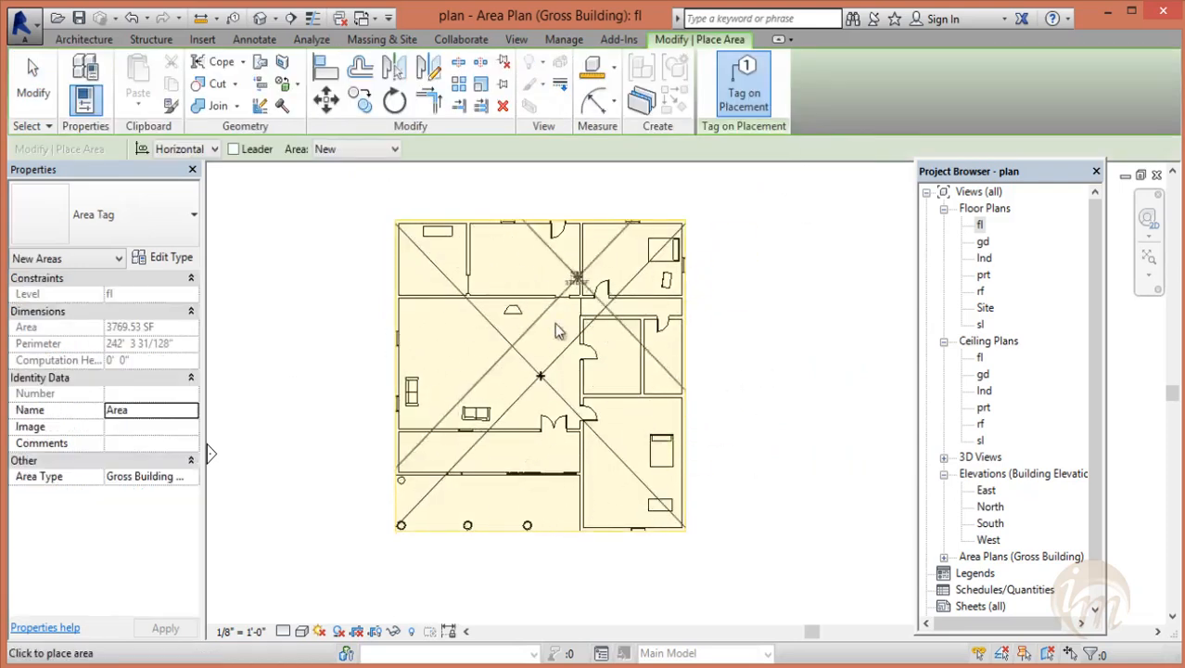
scroll(553, 368, "up", 5)
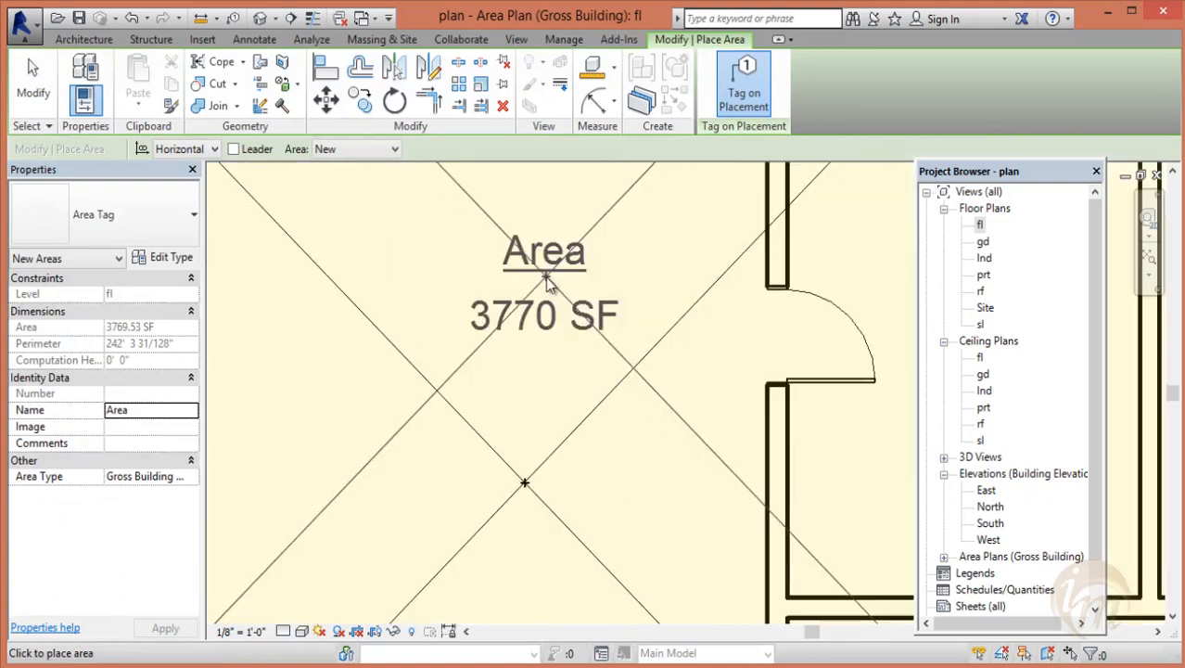
scroll(547, 285, "down", 8)
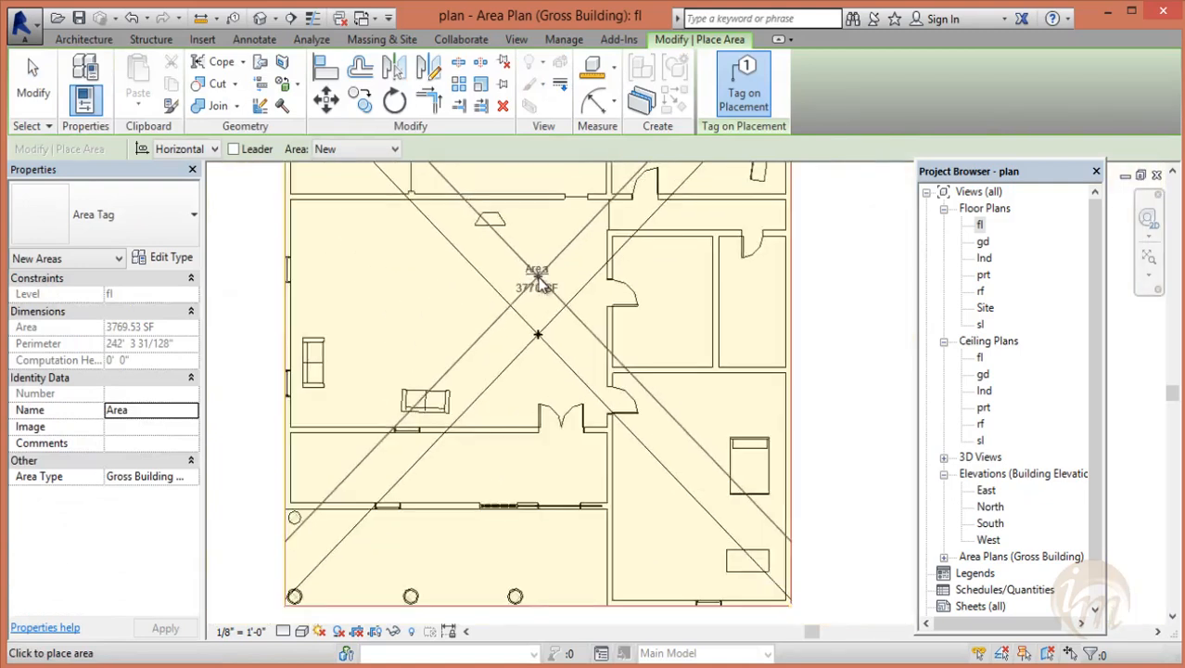
middle_click_drag(572, 312, 611, 373)
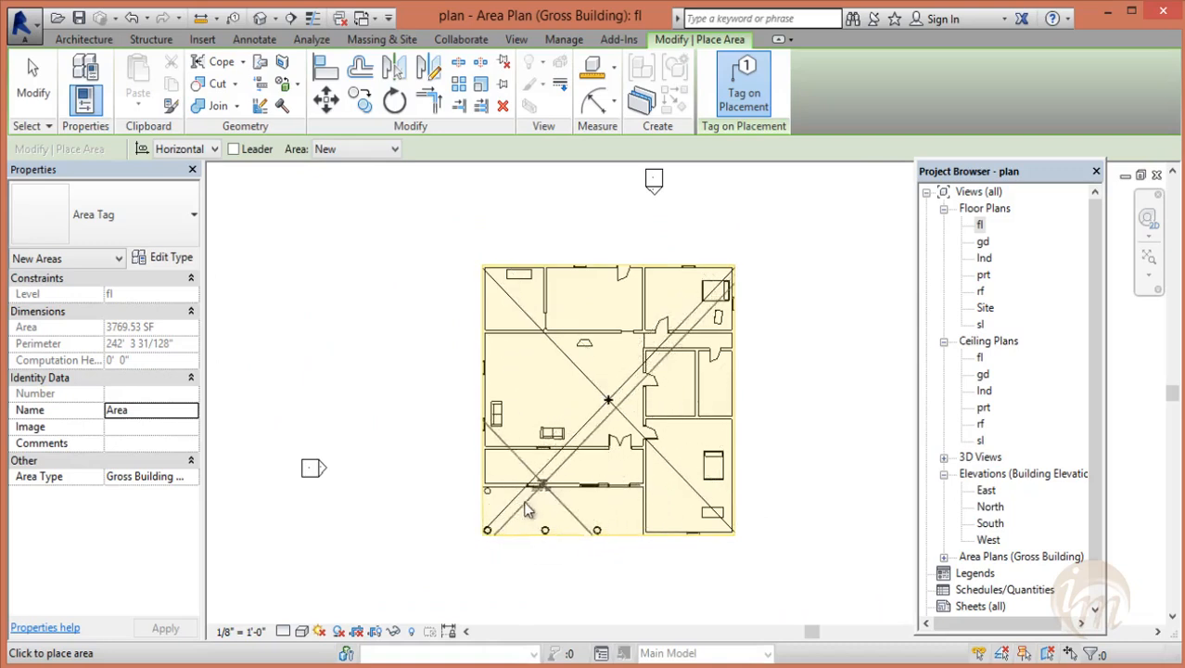
key("Escape")
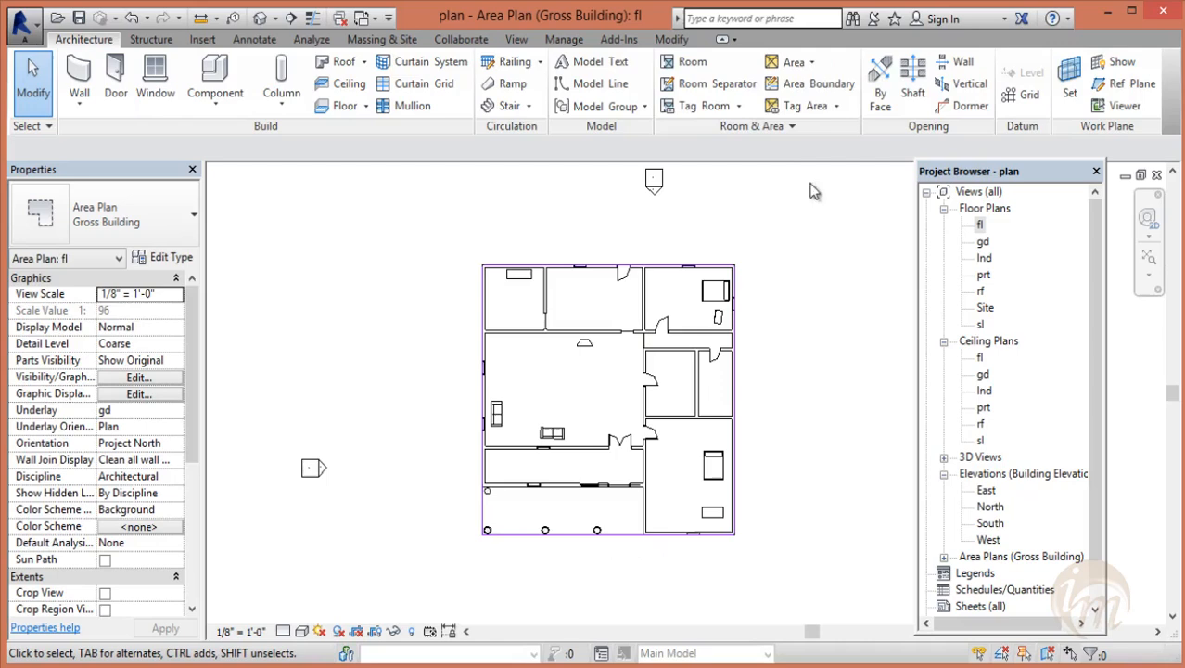
- Look over the Tag Area placement preview and the Tag All Not Tagged options for area tags, without tagging anything
left_click(811, 63)
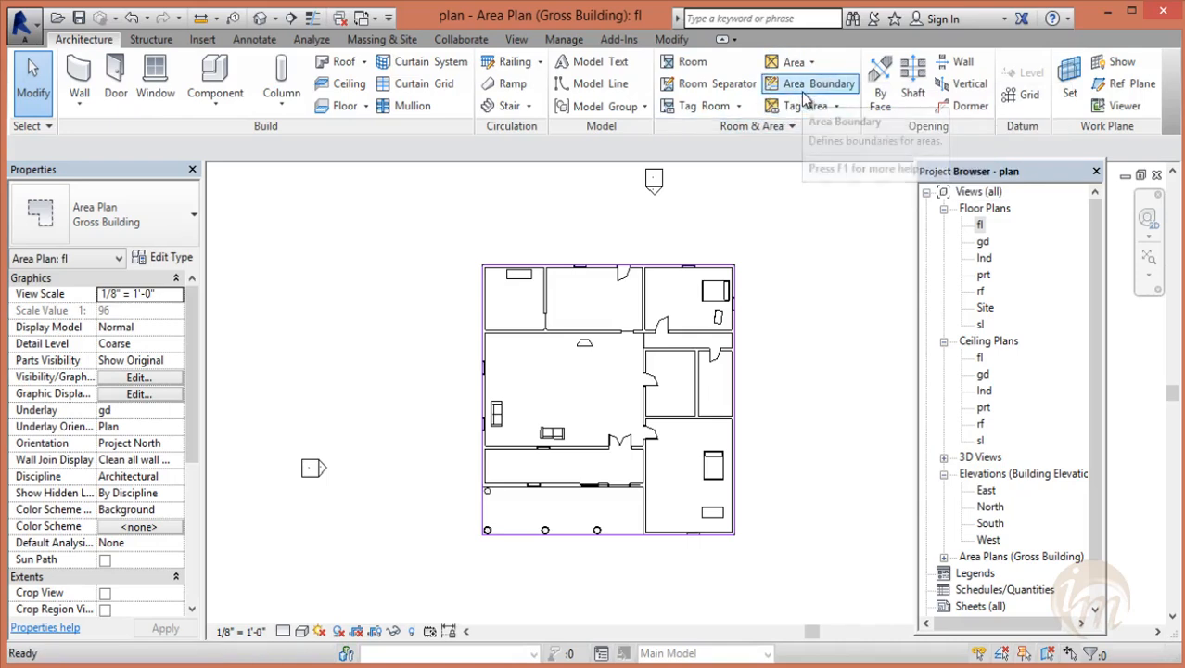
left_click(836, 107)
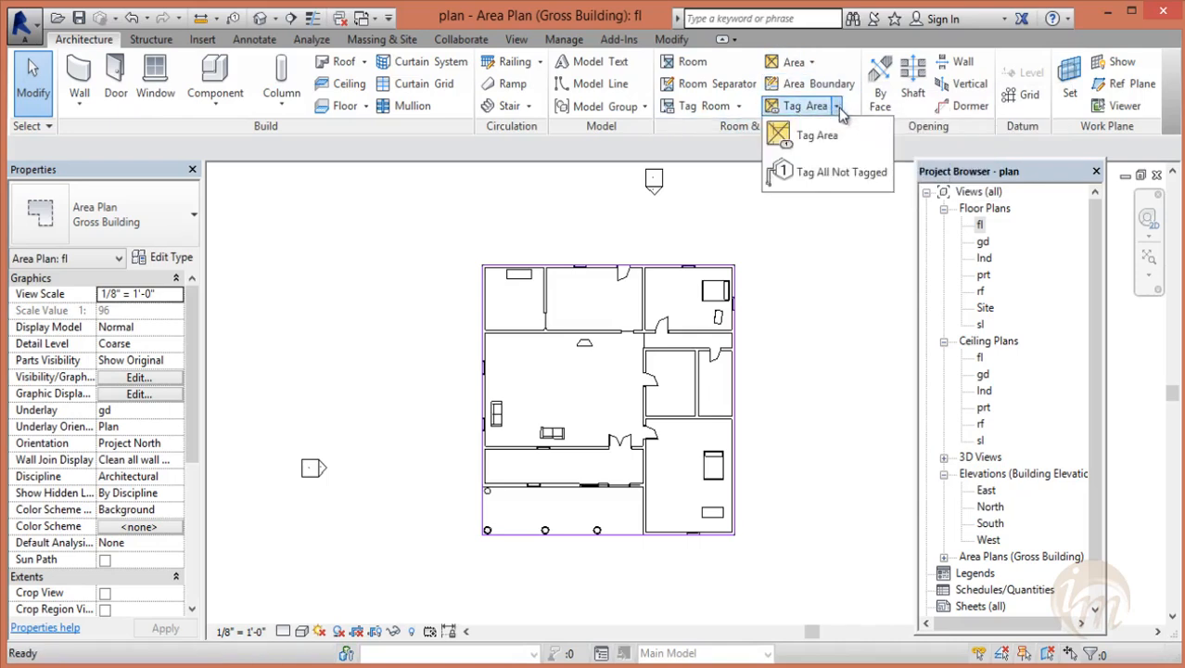
left_click(834, 130)
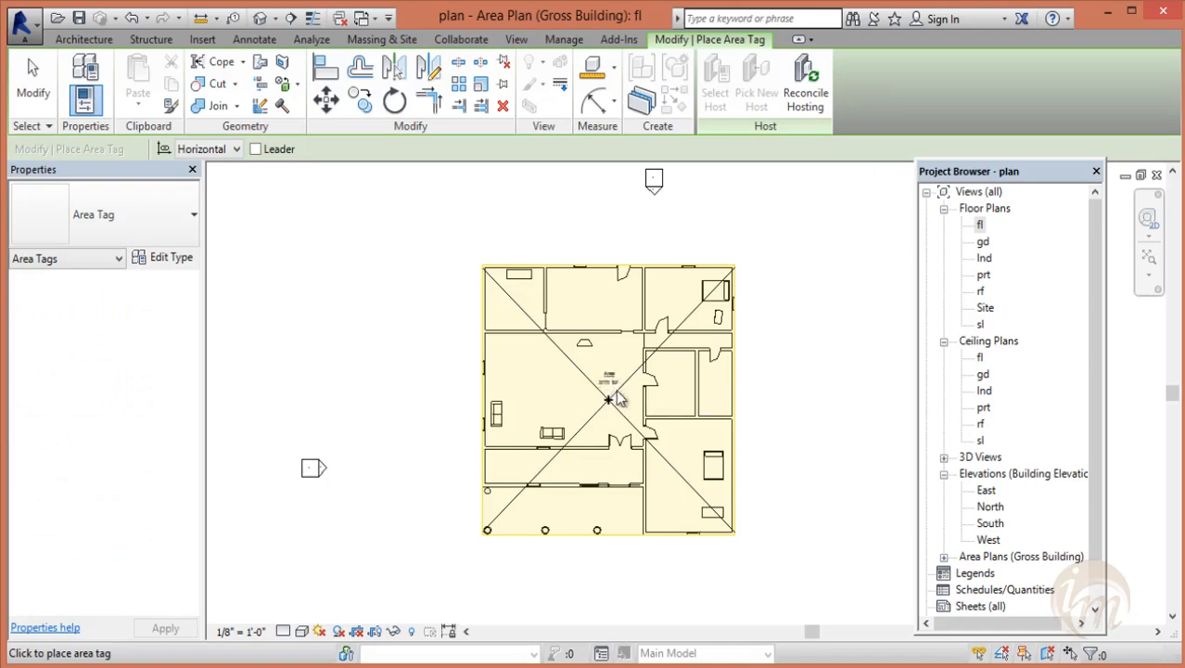
key("Escape")
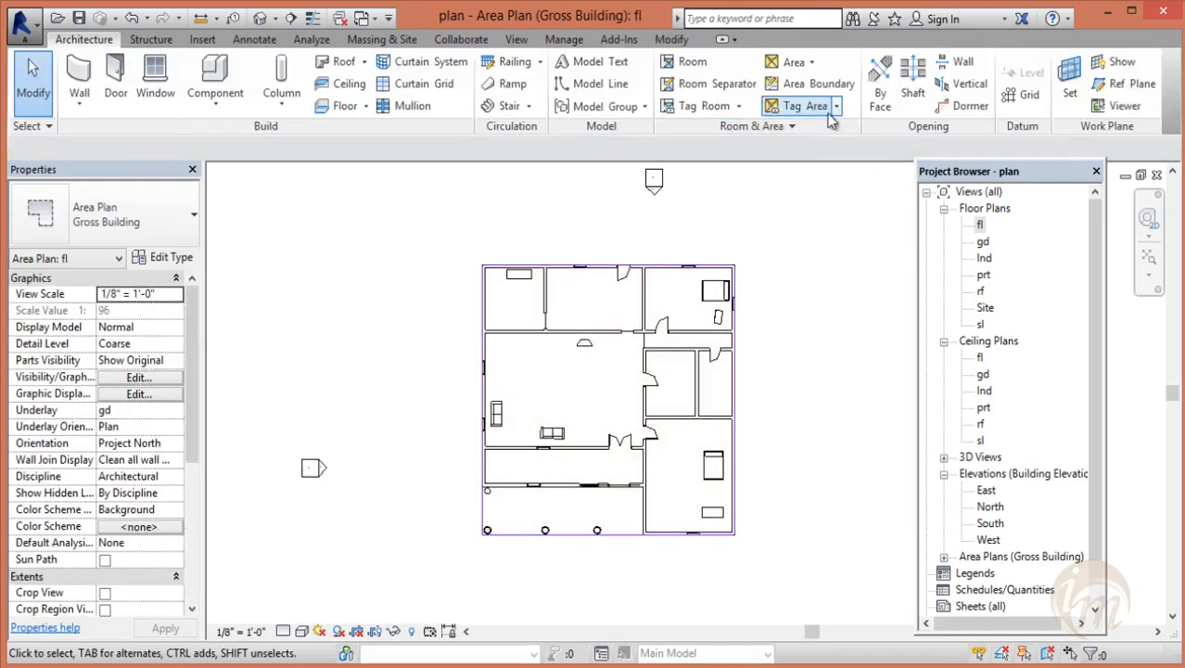
left_click(836, 107)
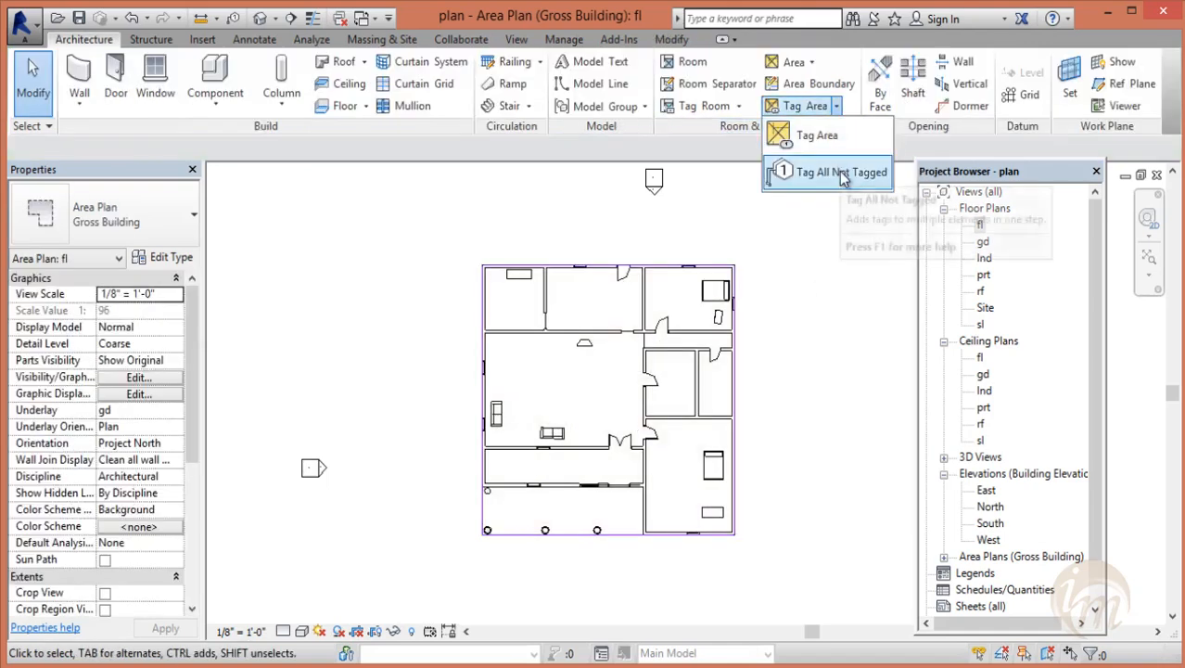
left_click(841, 174)
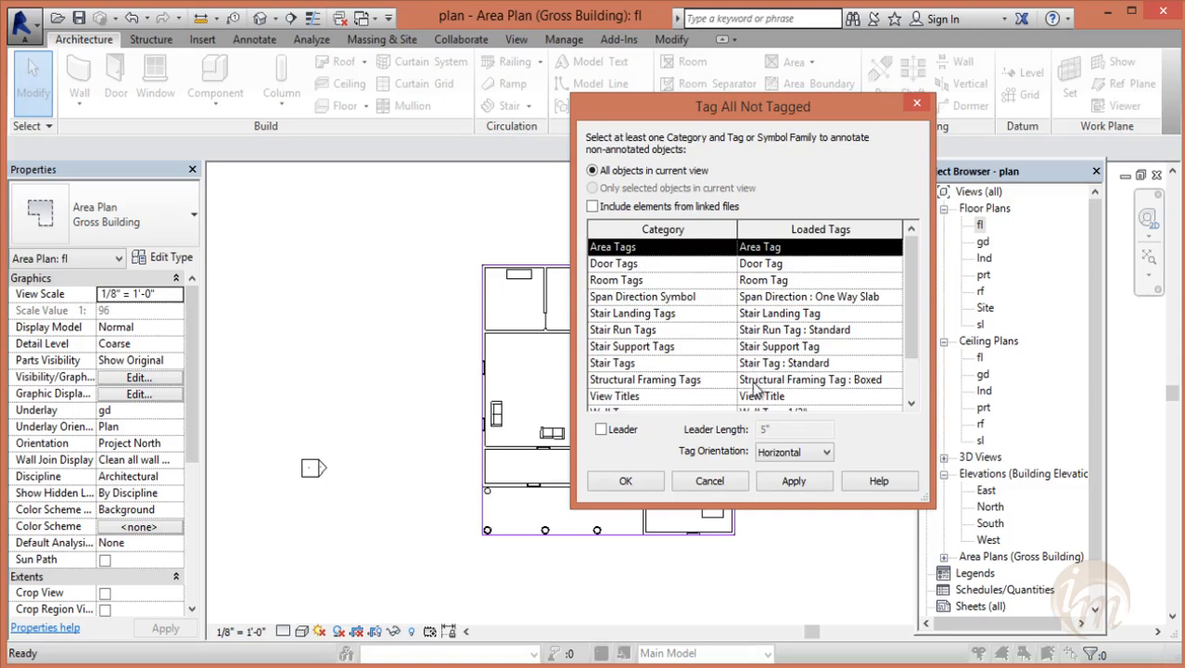
left_click(716, 481)
middle_click_drag(824, 335, 773, 315)
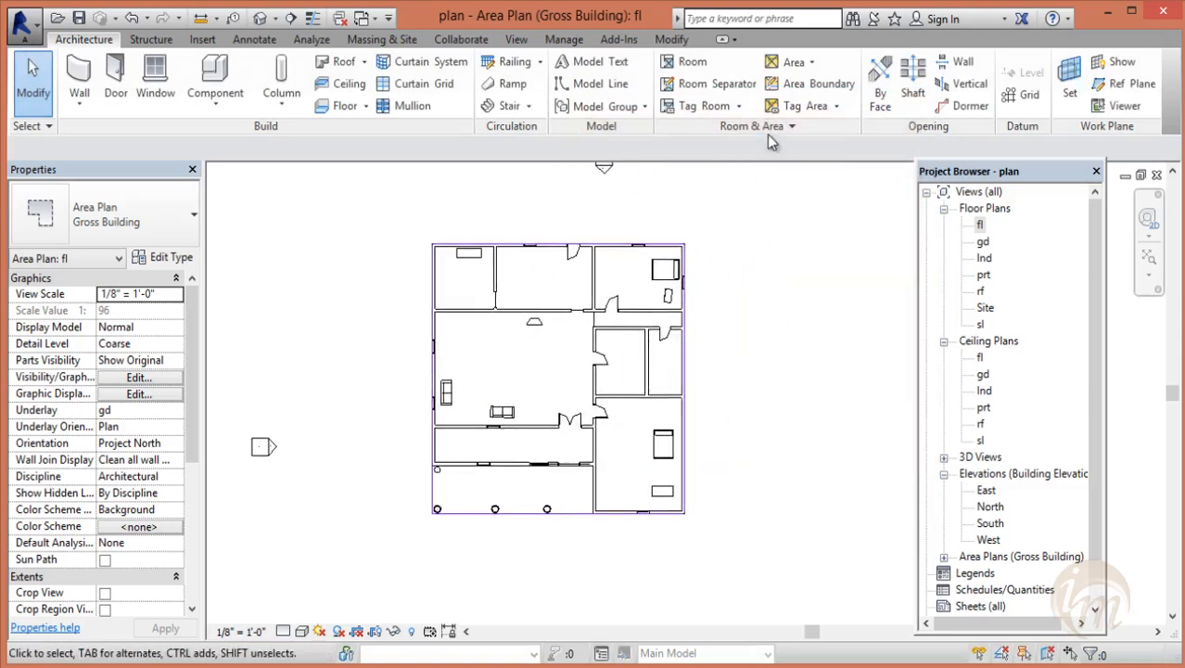
- Review the room color scheme and the area and volume computation settings, leaving them as they are
left_click(779, 128)
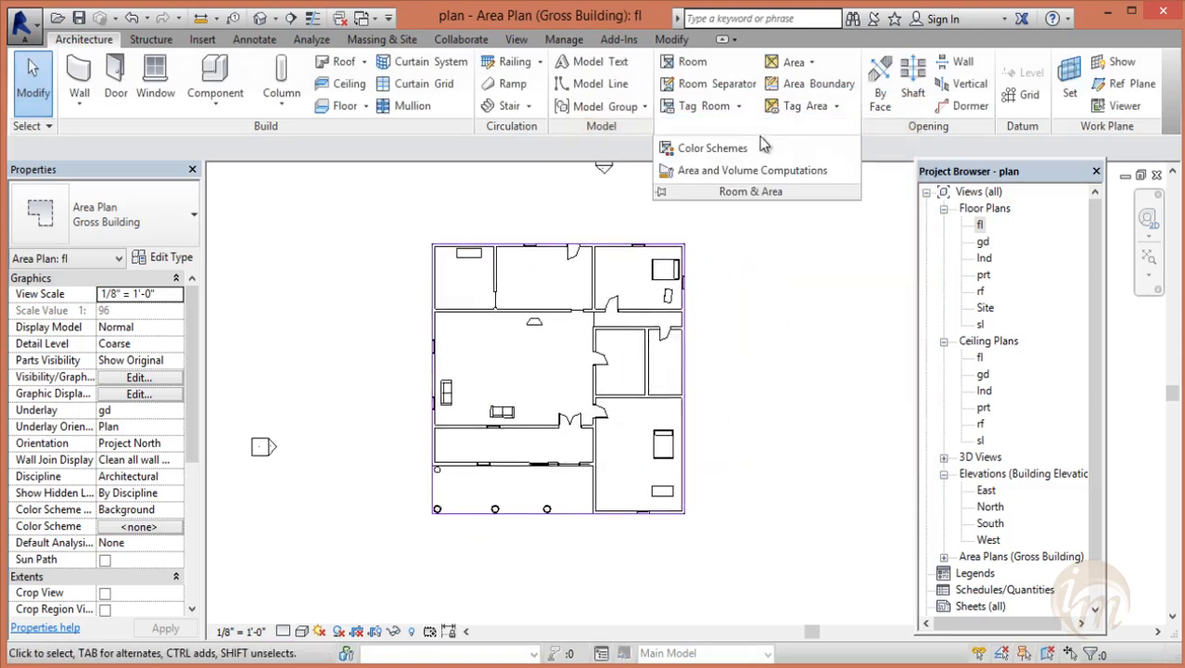
left_click(729, 149)
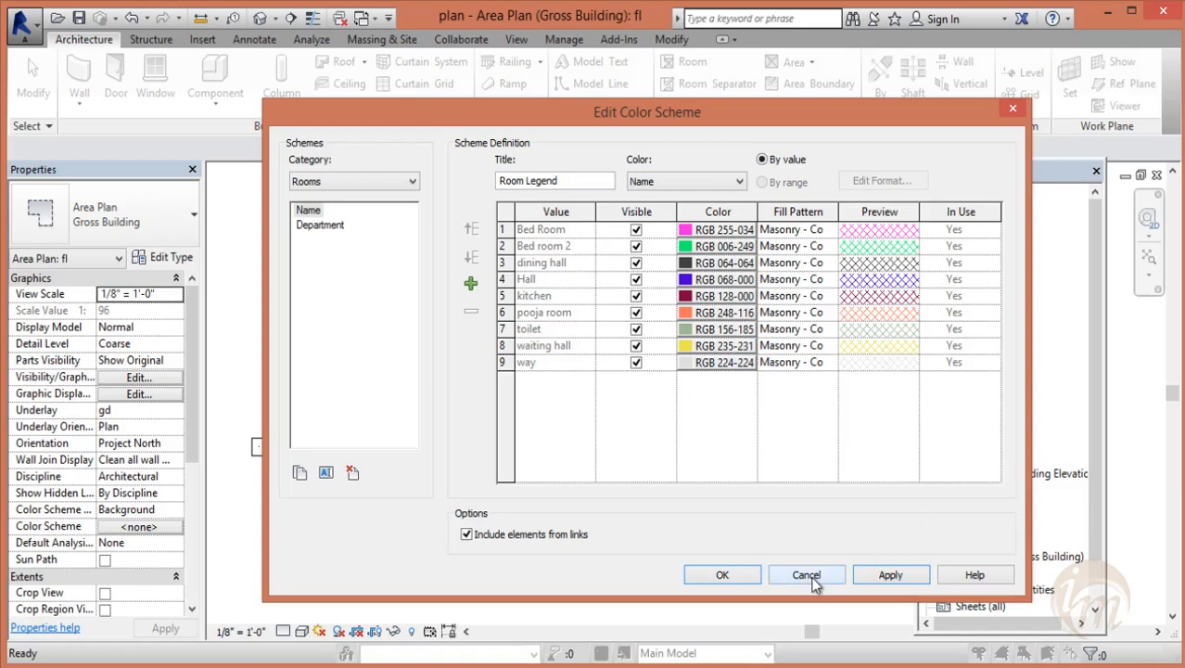
left_click(806, 575)
left_click(766, 175)
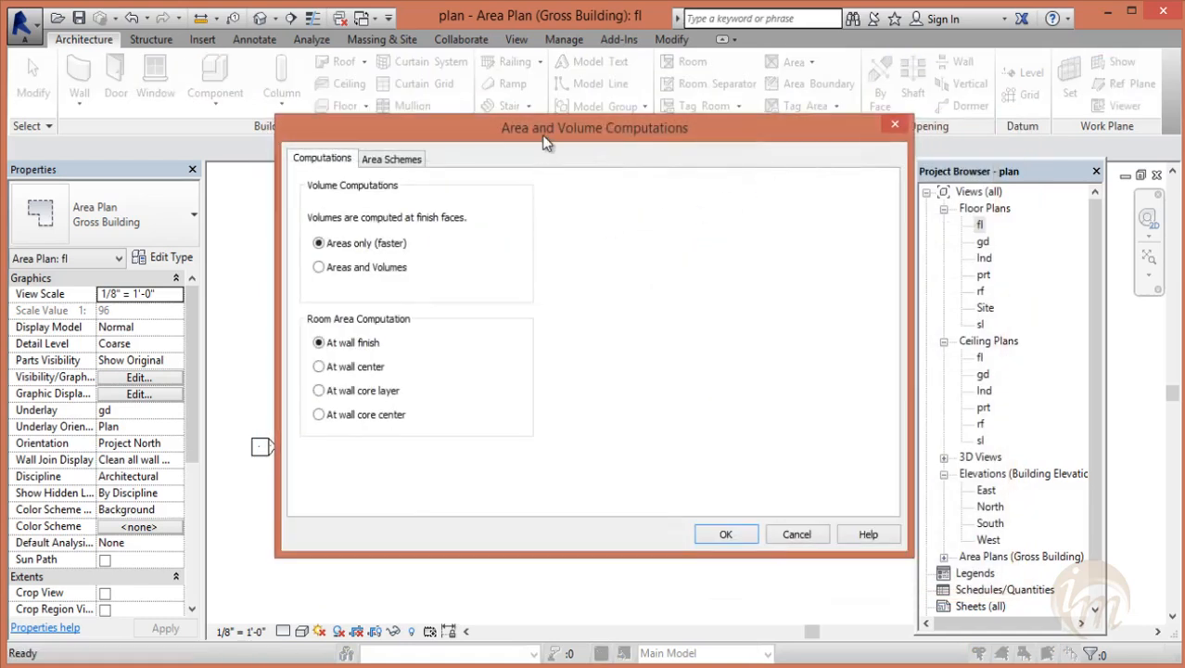
left_click_drag(545, 141, 564, 145)
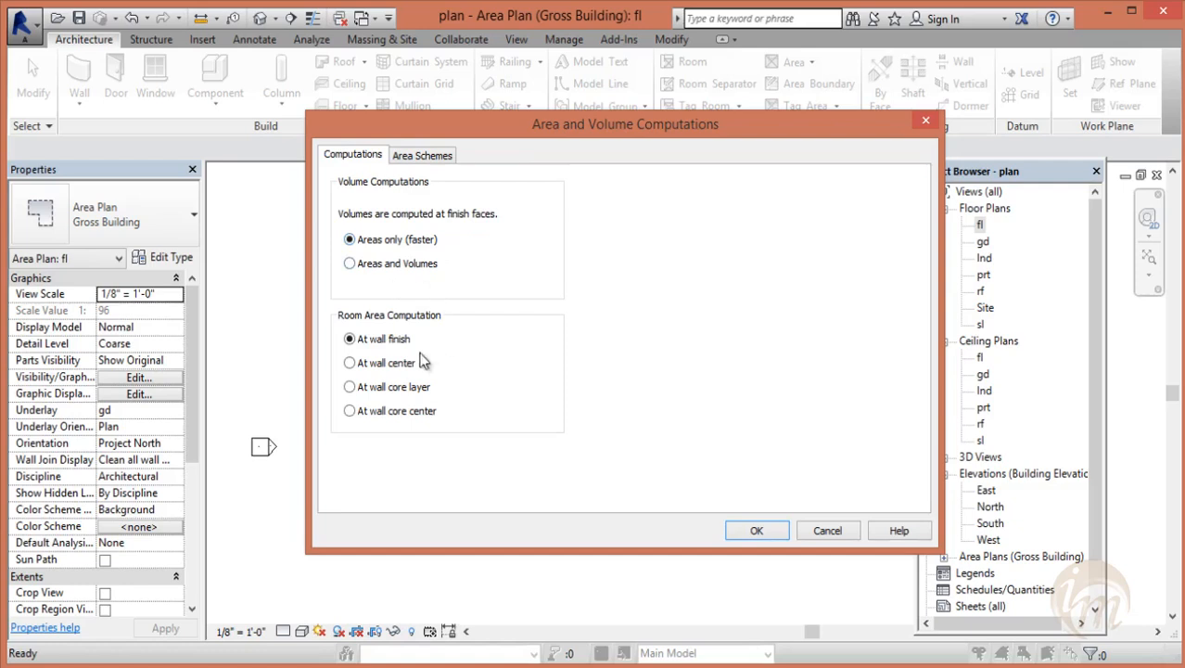
left_click(759, 529)
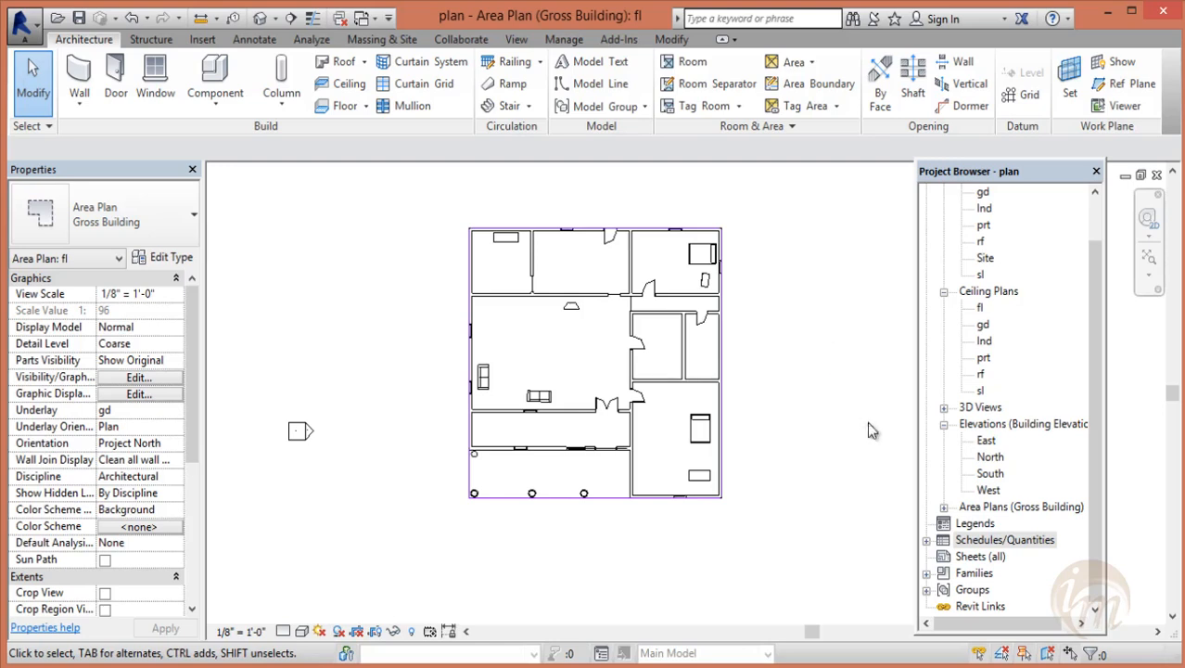
- Start a new schedule in the project, keeping the Architecture filter and choosing the <Multi-Category> category
left_click(996, 384)
scroll(998, 295, "up", 2)
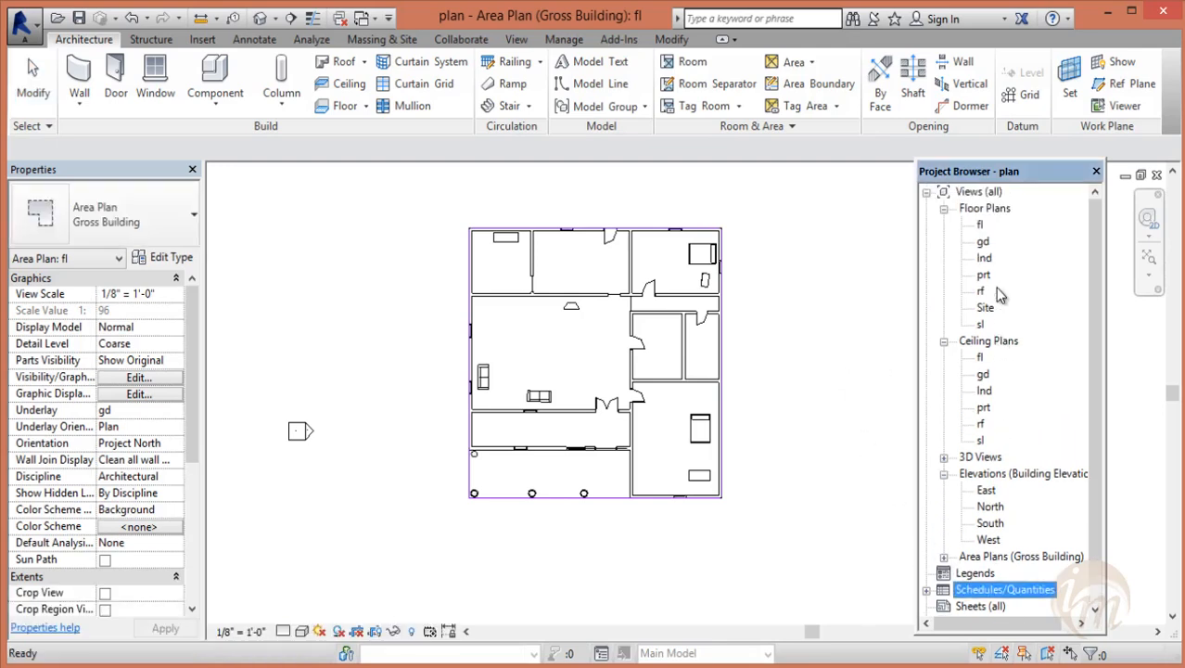
scroll(967, 412, "down", 2)
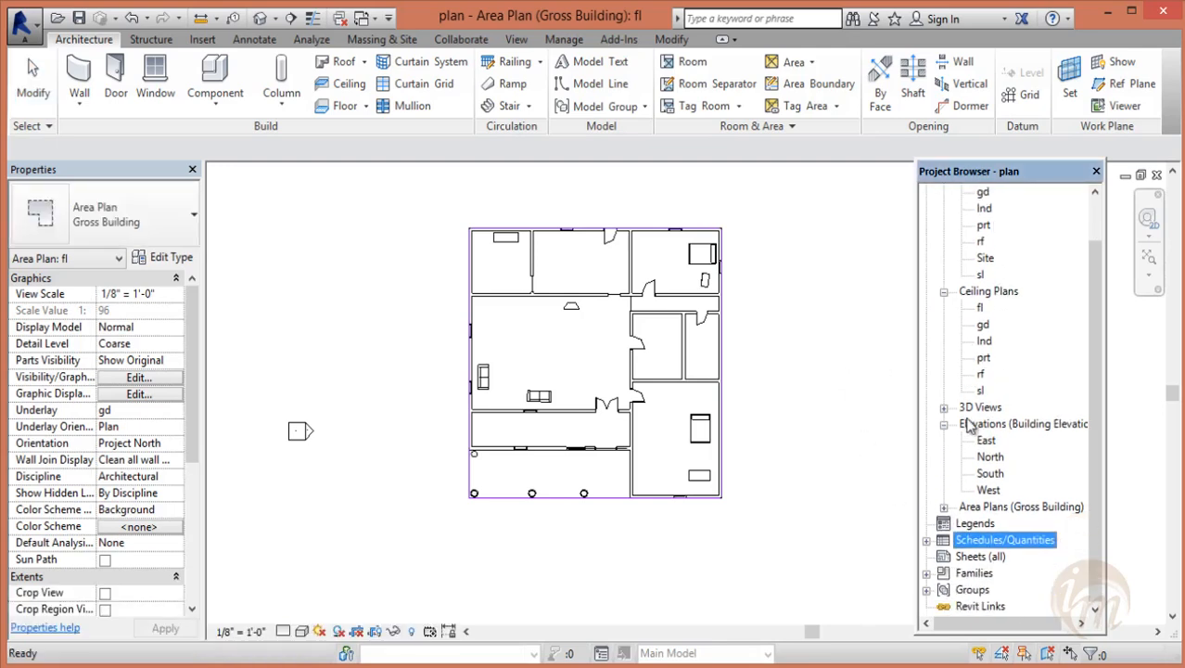
right_click(984, 544)
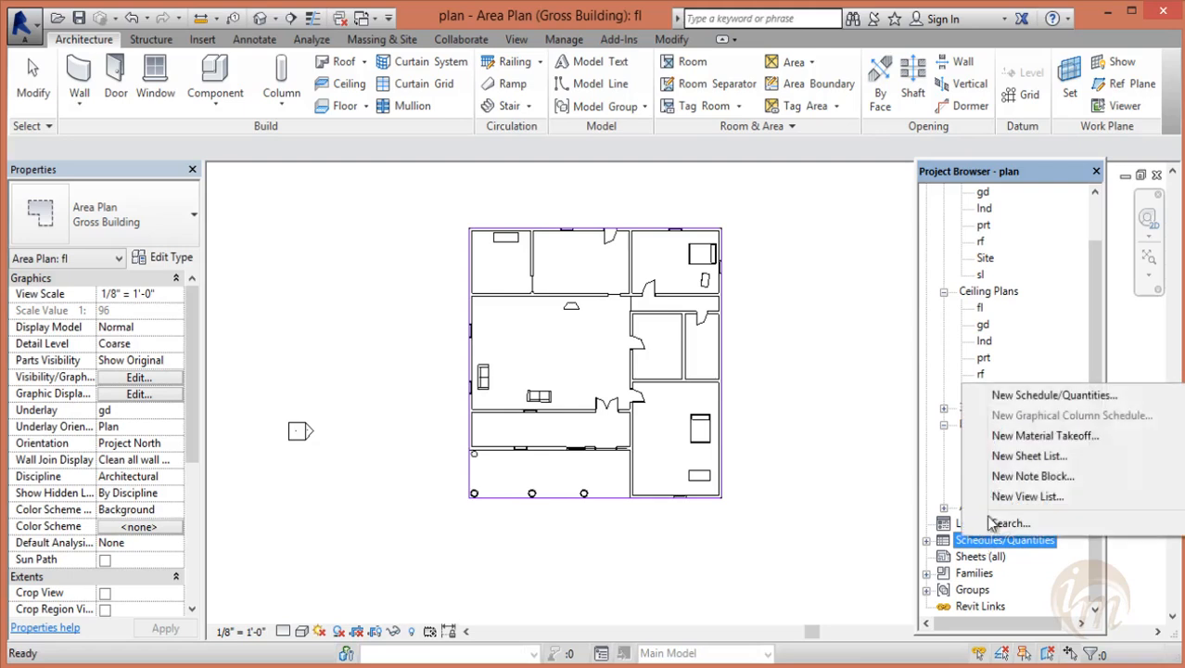
left_click(1017, 396)
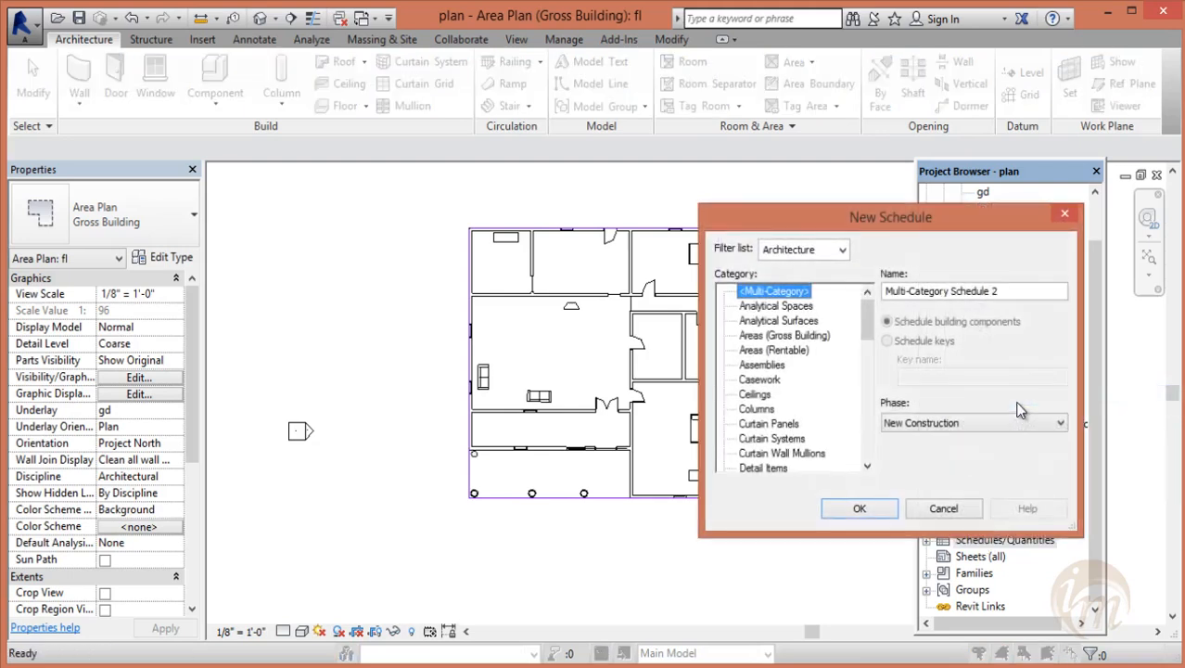
left_click(839, 251)
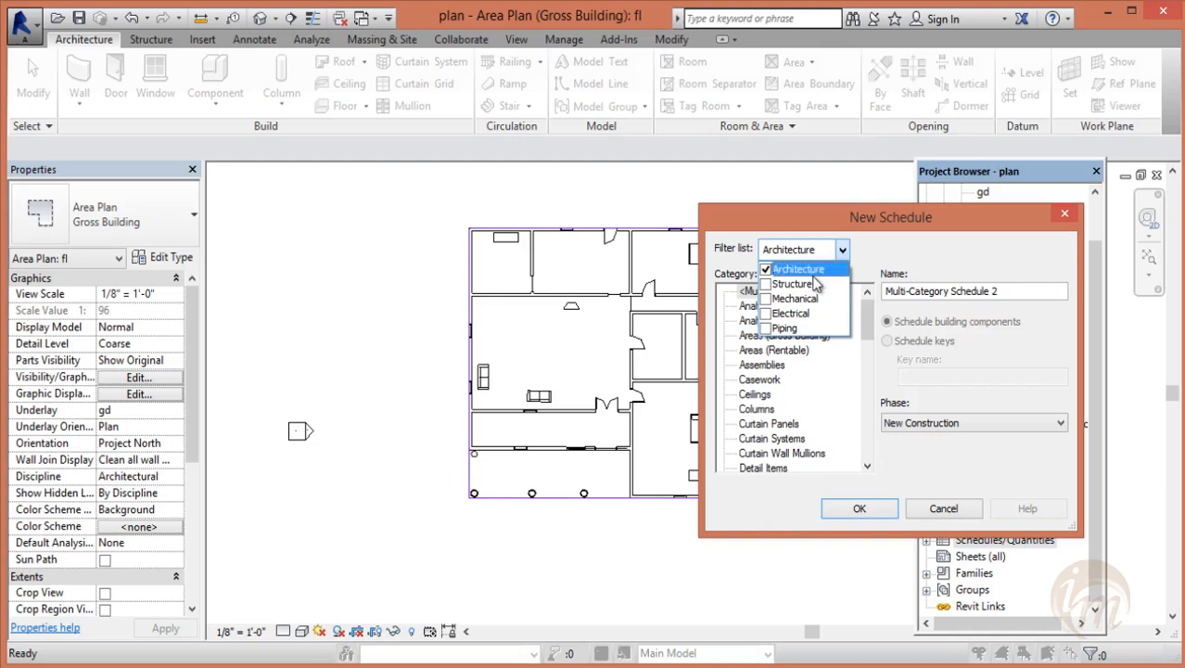
left_click(851, 398)
left_click_drag(869, 337, 865, 370)
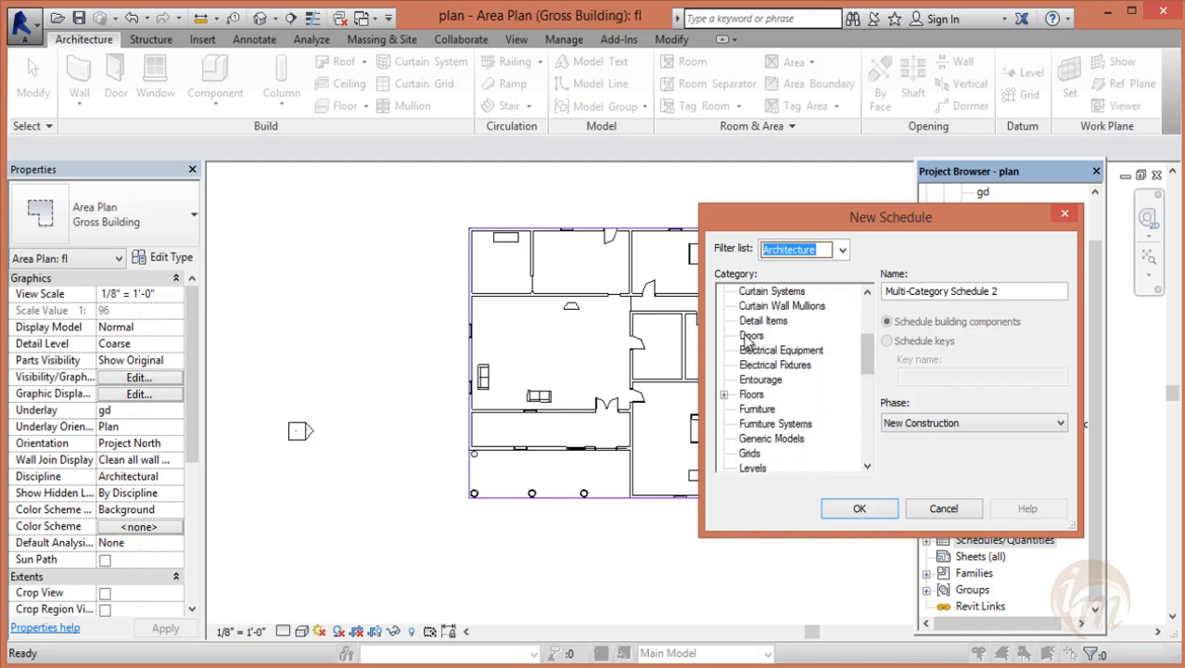
left_click_drag(867, 362, 866, 325)
left_click(758, 293)
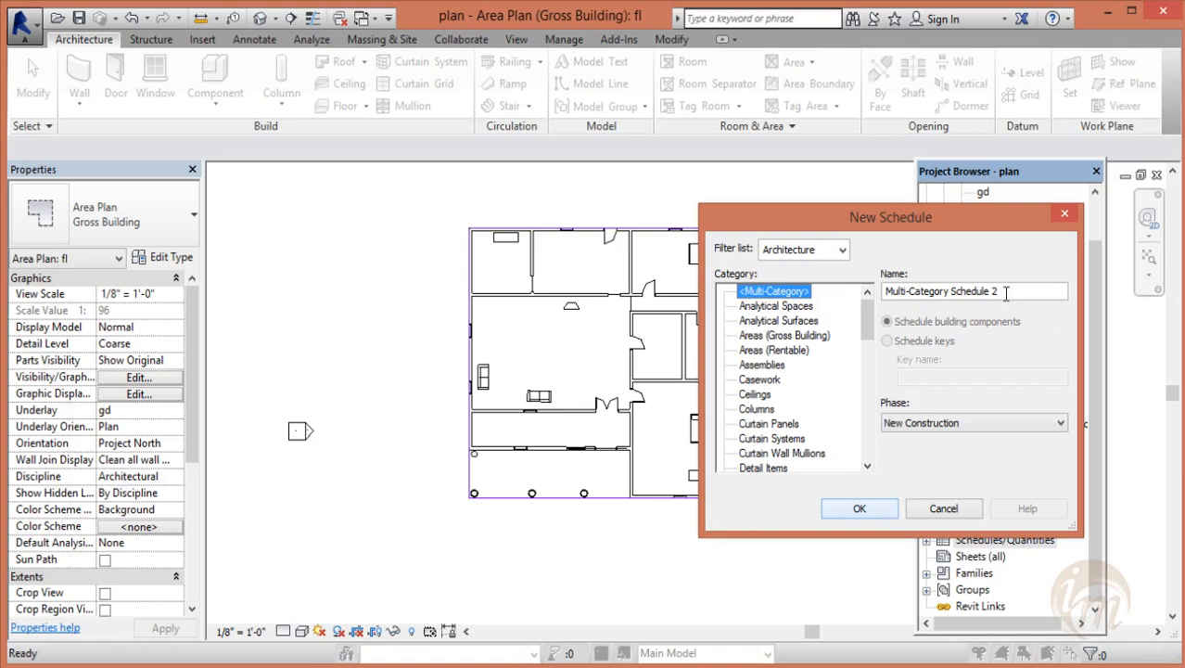
- Name the new multi-category schedule Info Media and create it
left_click_drag(1004, 293, 815, 266)
type("Info Media")
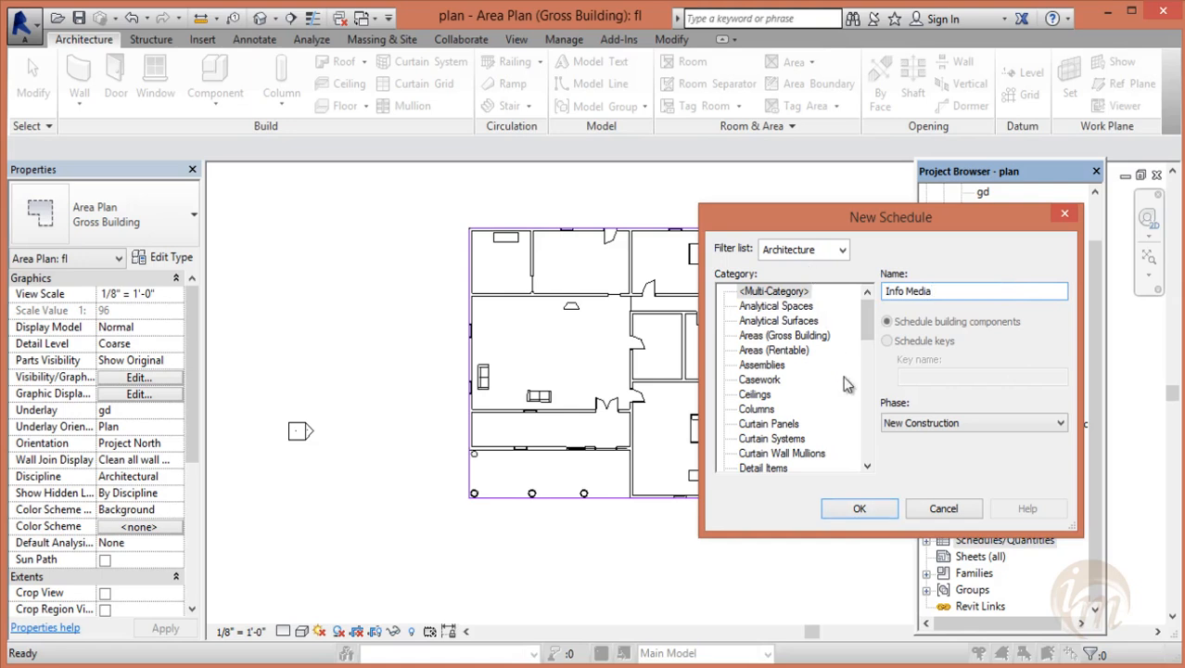
left_click(870, 510)
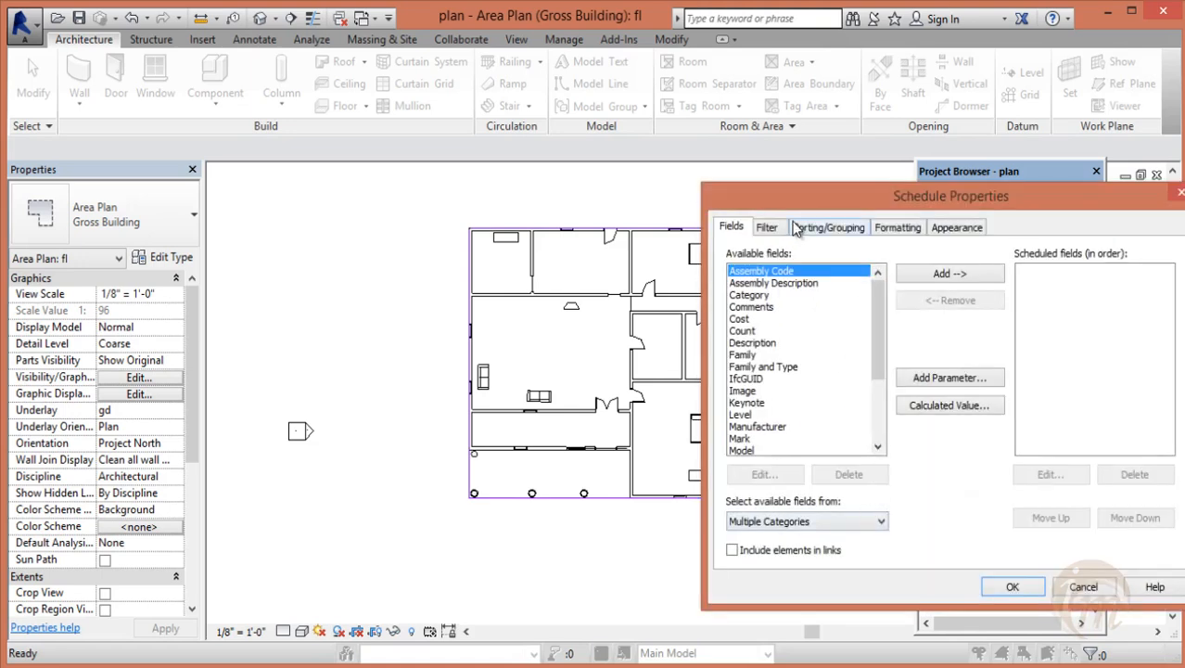
- Look through the available fields and add Type Mark and Manufacturer to the scheduled fields
left_click_drag(778, 208, 728, 212)
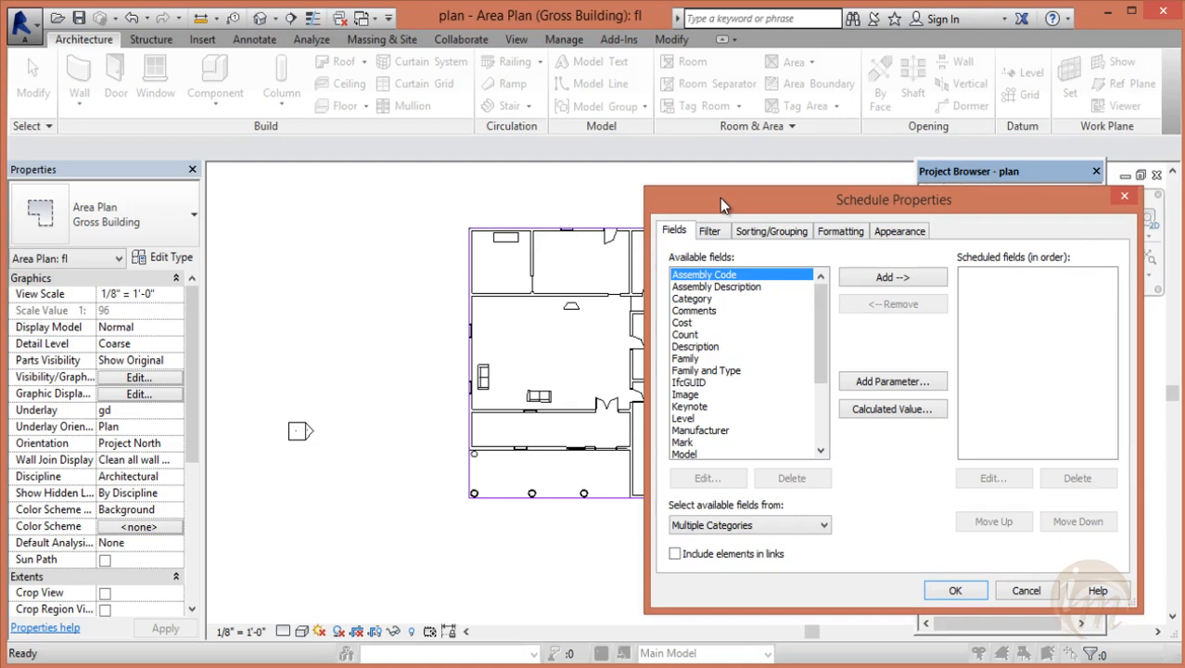
left_click_drag(821, 313, 828, 391)
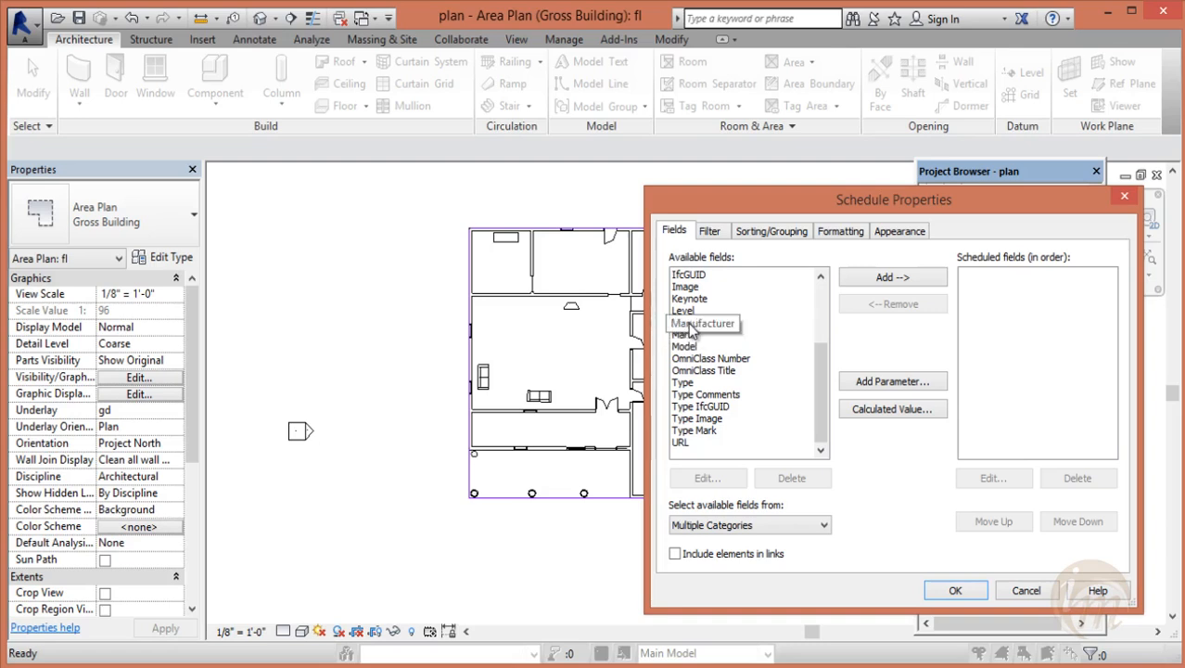
scroll(689, 330, "up", 3)
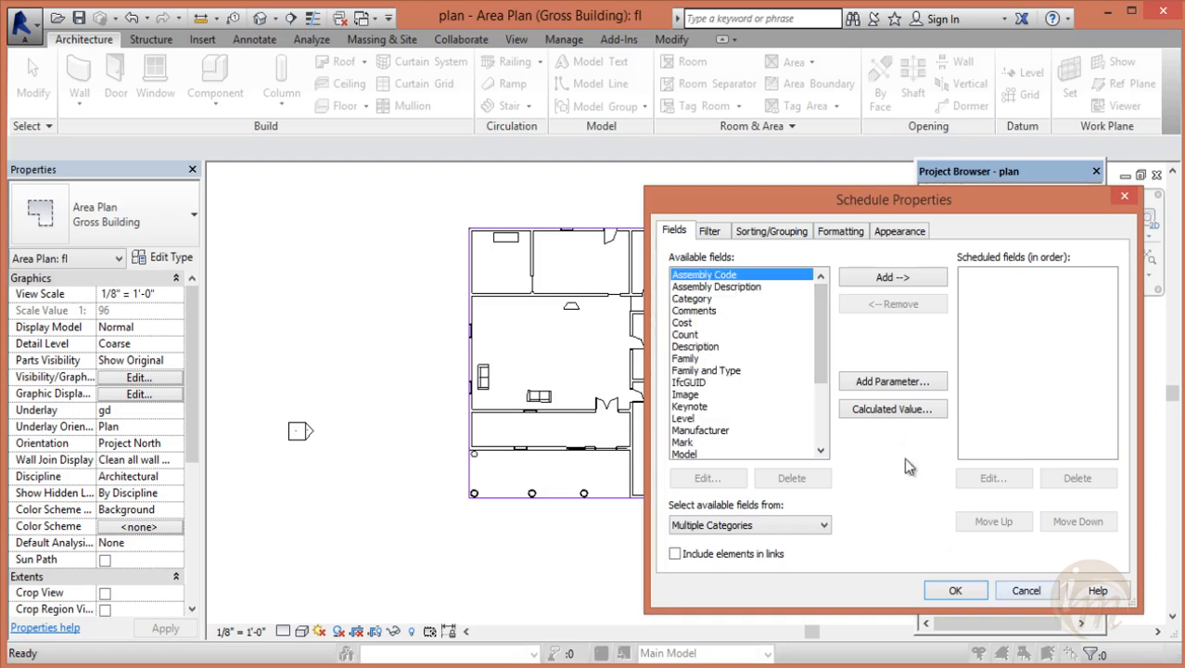
left_click_drag(818, 352, 799, 444)
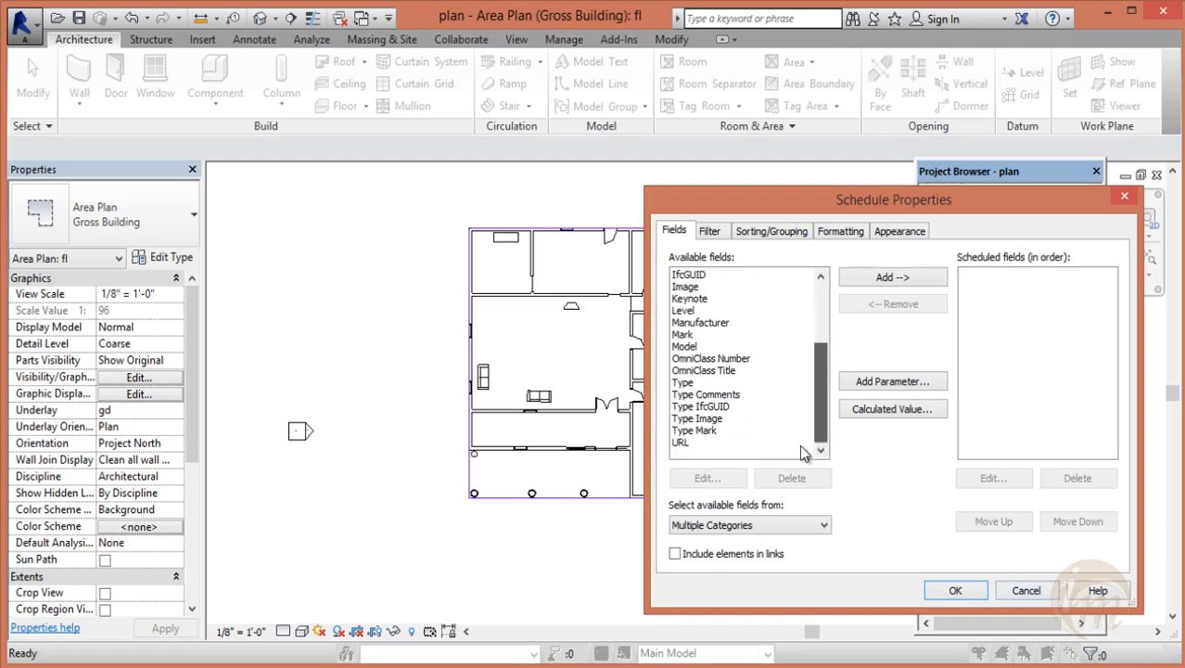
left_click(694, 430)
left_click(887, 276)
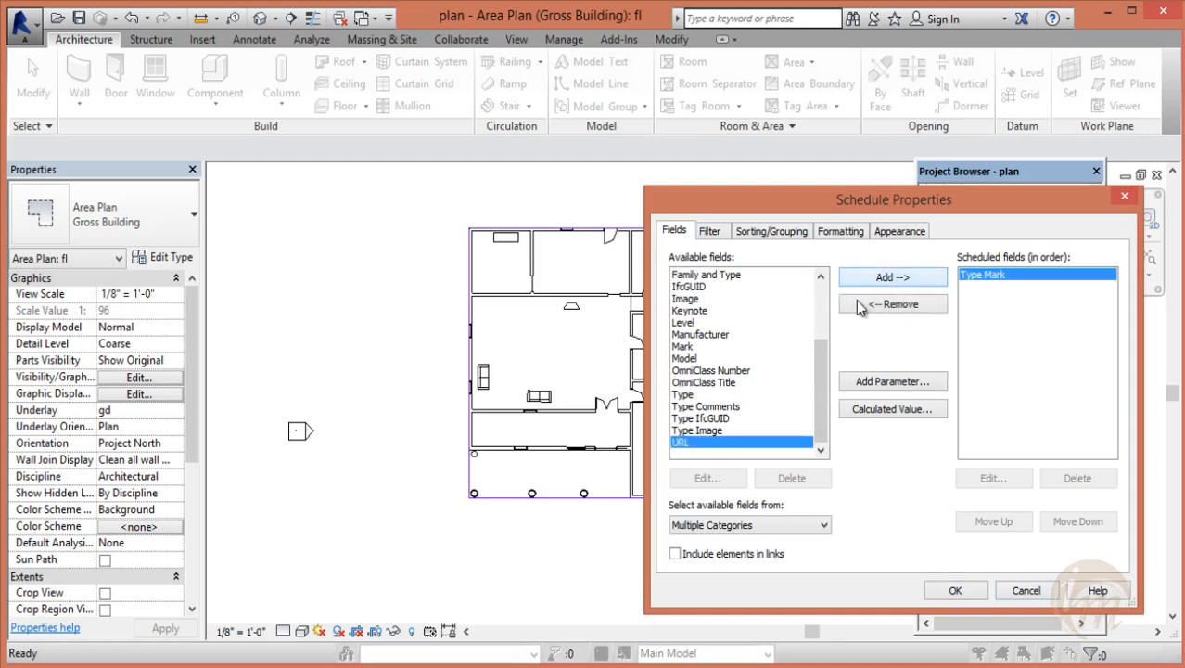
left_click(722, 337)
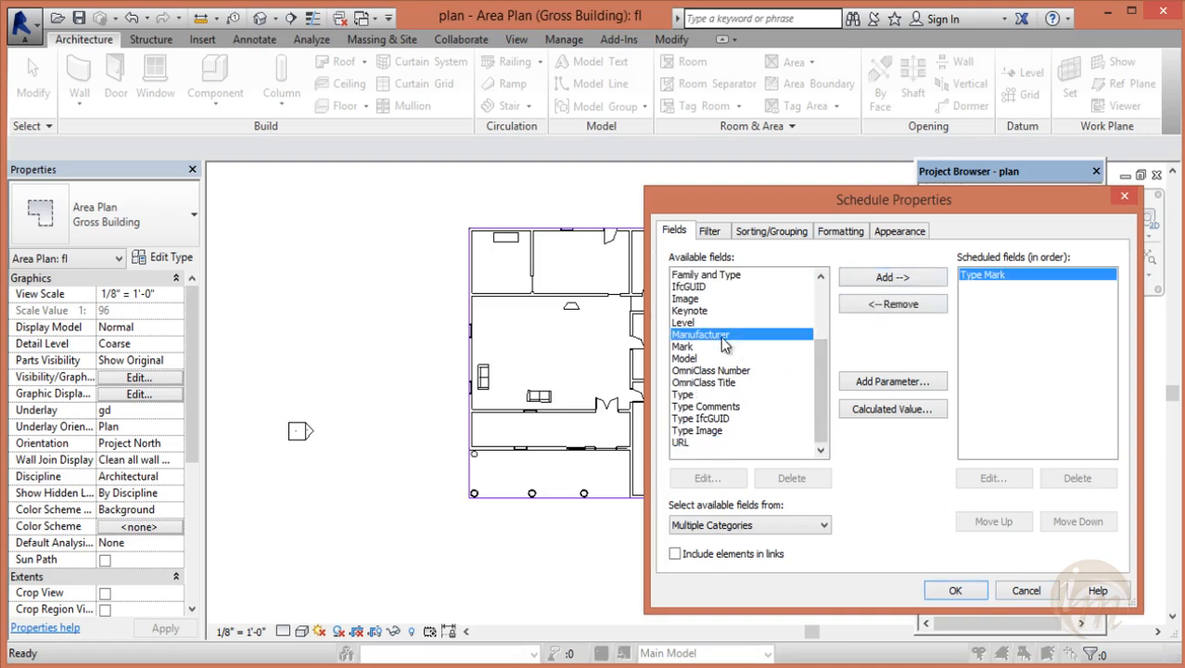
left_click(888, 276)
- Add the Family, Cost and Count fields, then generate the Info Media schedule and look over its rows
left_click_drag(821, 384, 792, 343)
left_click(691, 335)
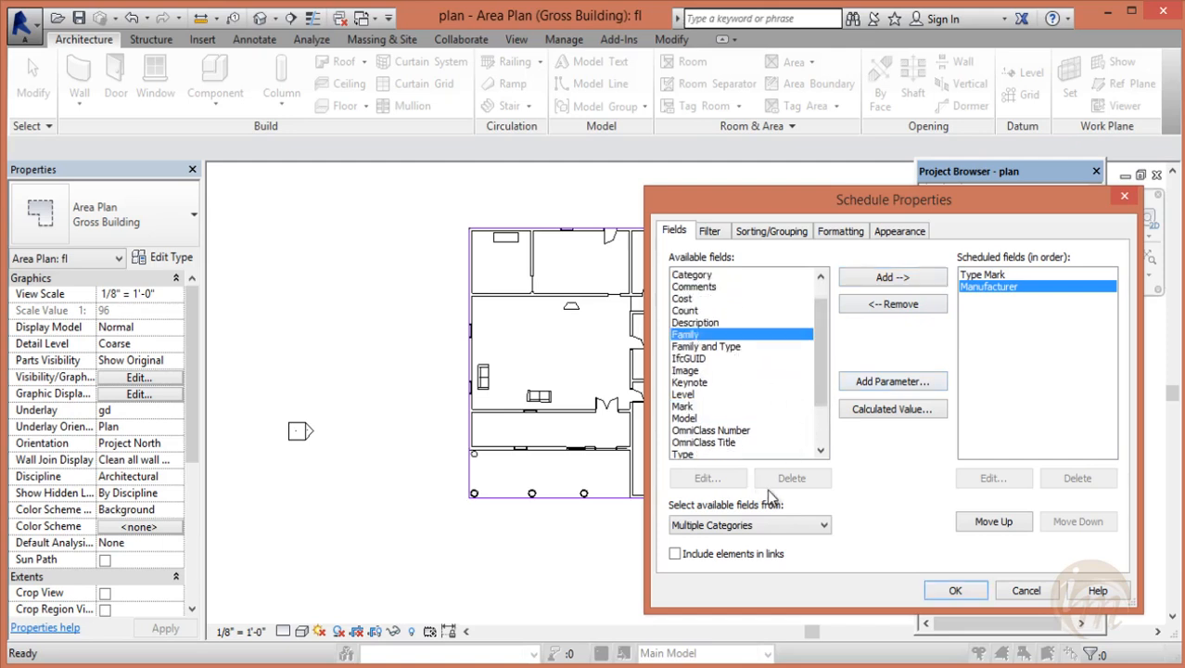
left_click(893, 277)
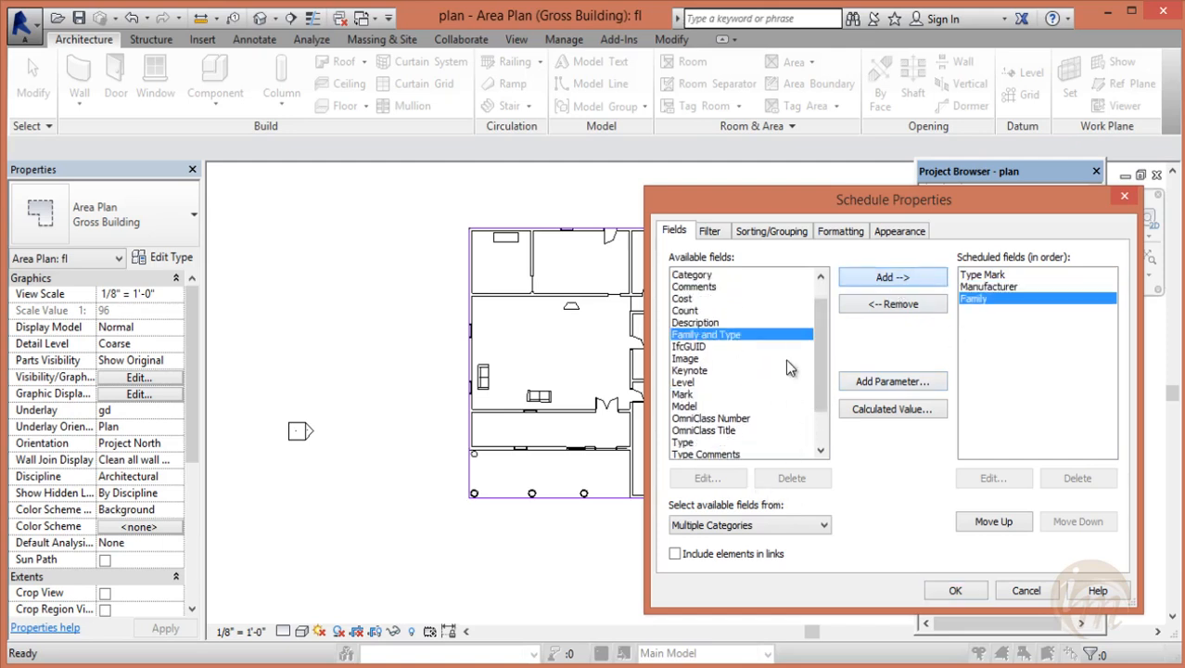
left_click(686, 299)
left_click(892, 277)
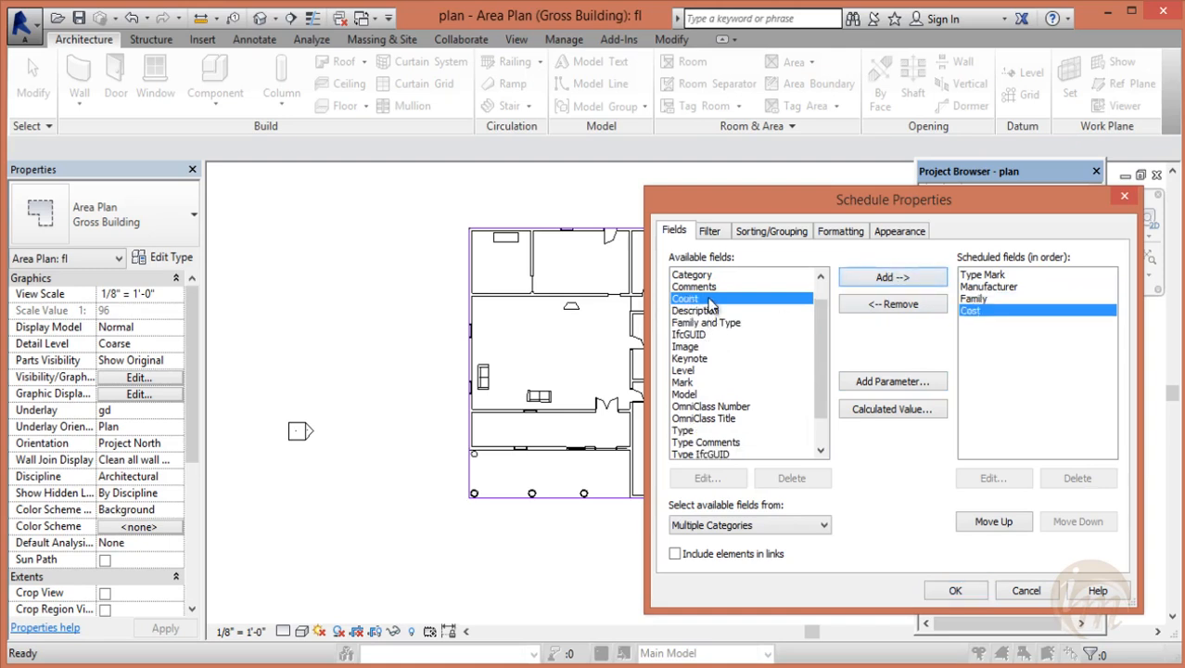
left_click(872, 275)
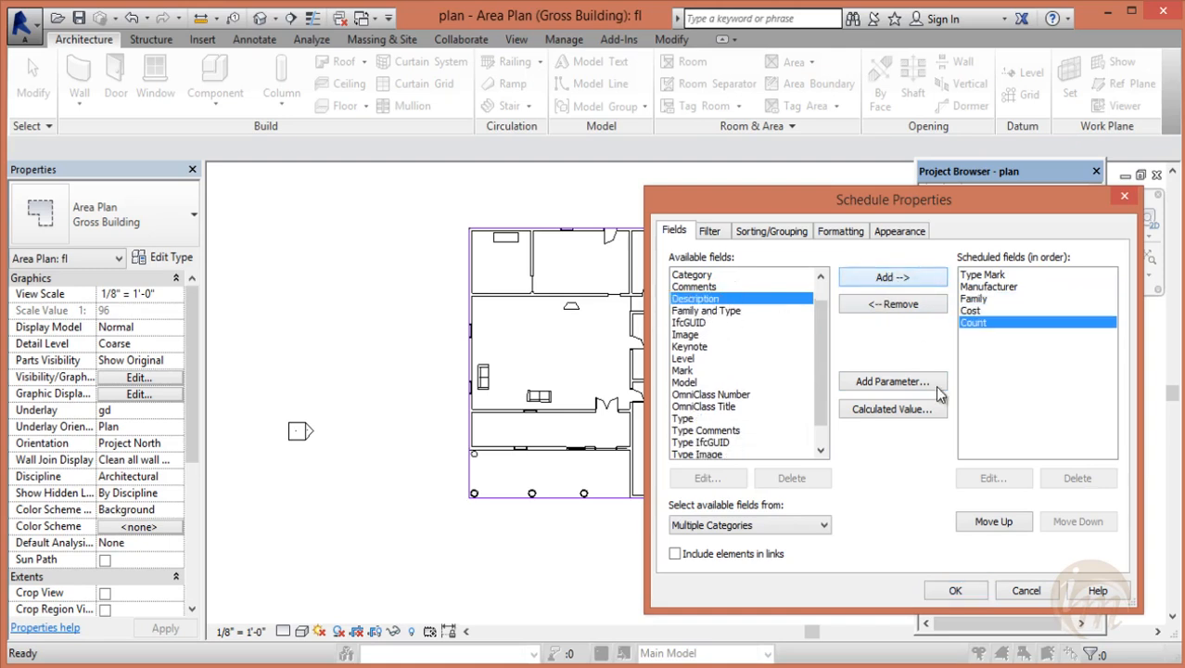
left_click(966, 591)
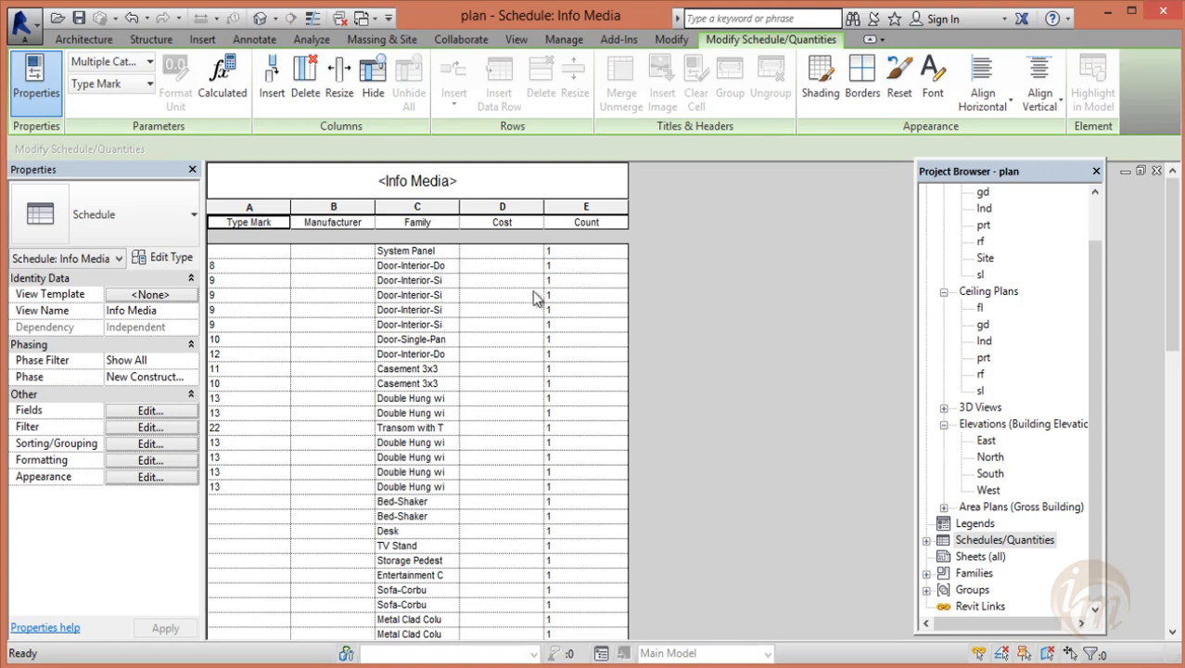
scroll(440, 436, "down", 15)
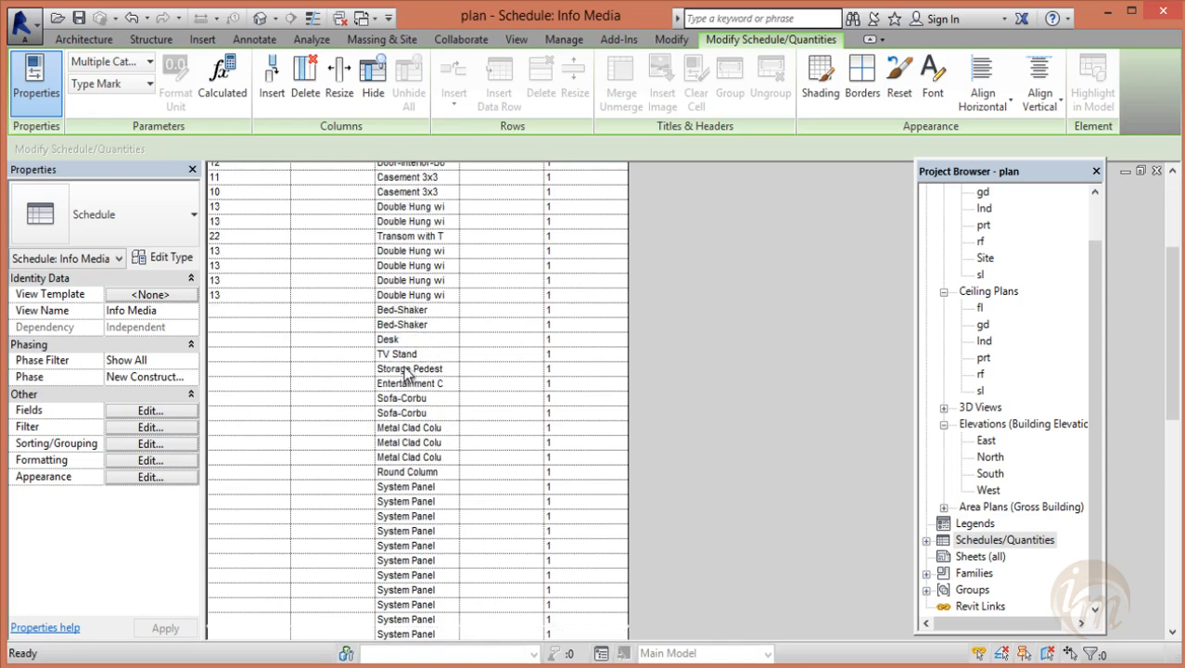
scroll(405, 374, "up", 15)
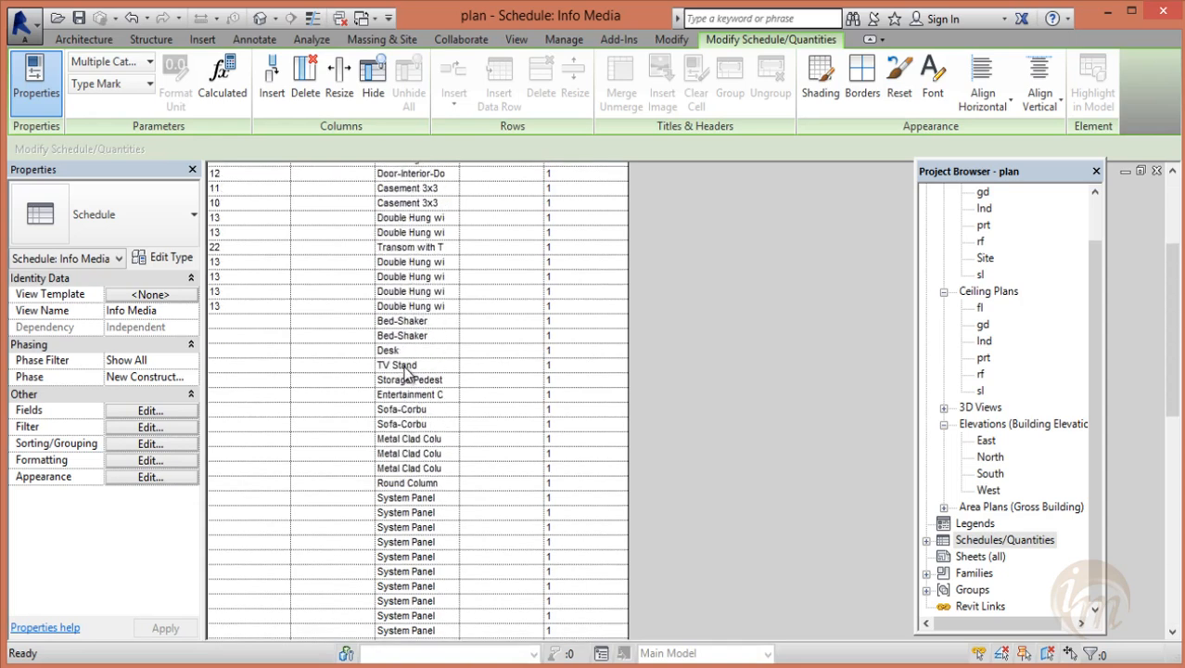
- Arrange the Gross Building area plan and the Info Media schedule as floating windows side by side, with the building visible
left_click(1141, 171)
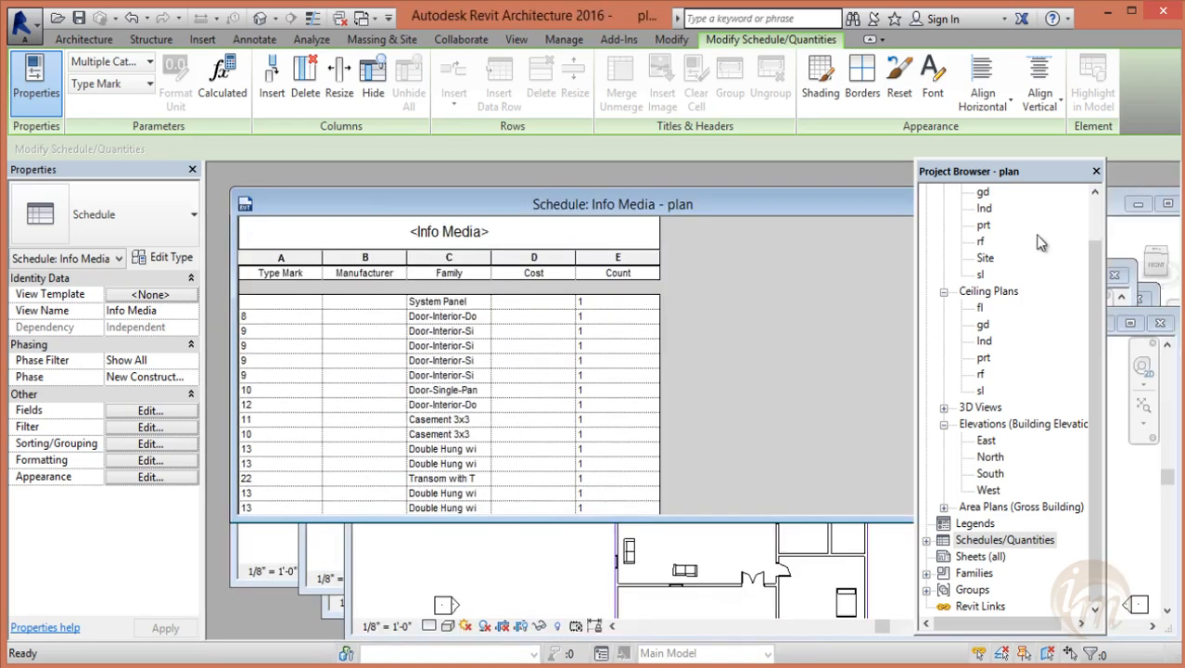
left_click_drag(743, 202, 801, 385)
left_click_drag(807, 321, 523, 166)
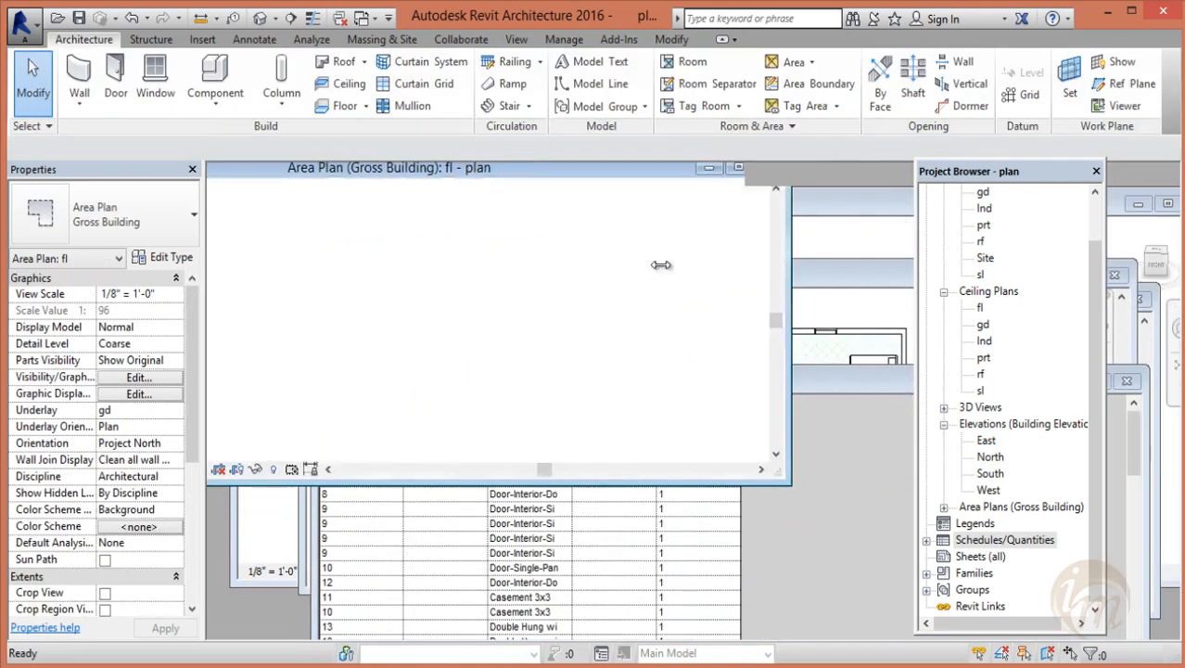
left_click_drag(898, 227, 586, 227)
left_click_drag(394, 174, 401, 248)
scroll(434, 434, "down", 1)
middle_click_drag(458, 456, 360, 378)
left_click_drag(797, 381, 813, 329)
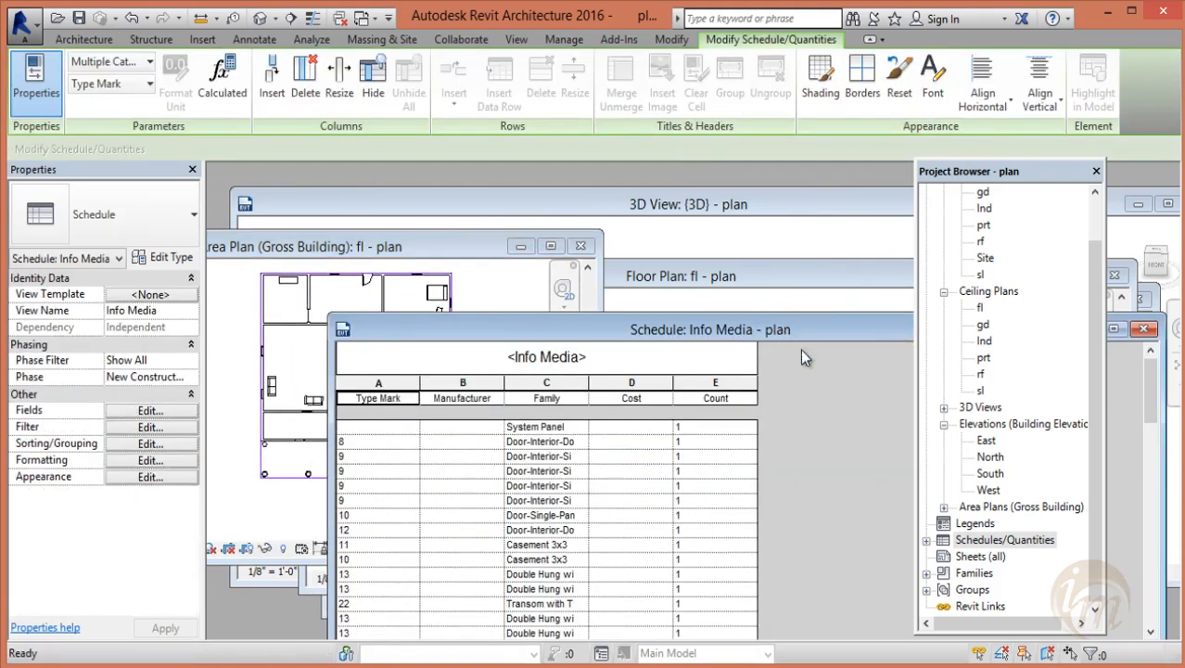
left_click(1117, 329)
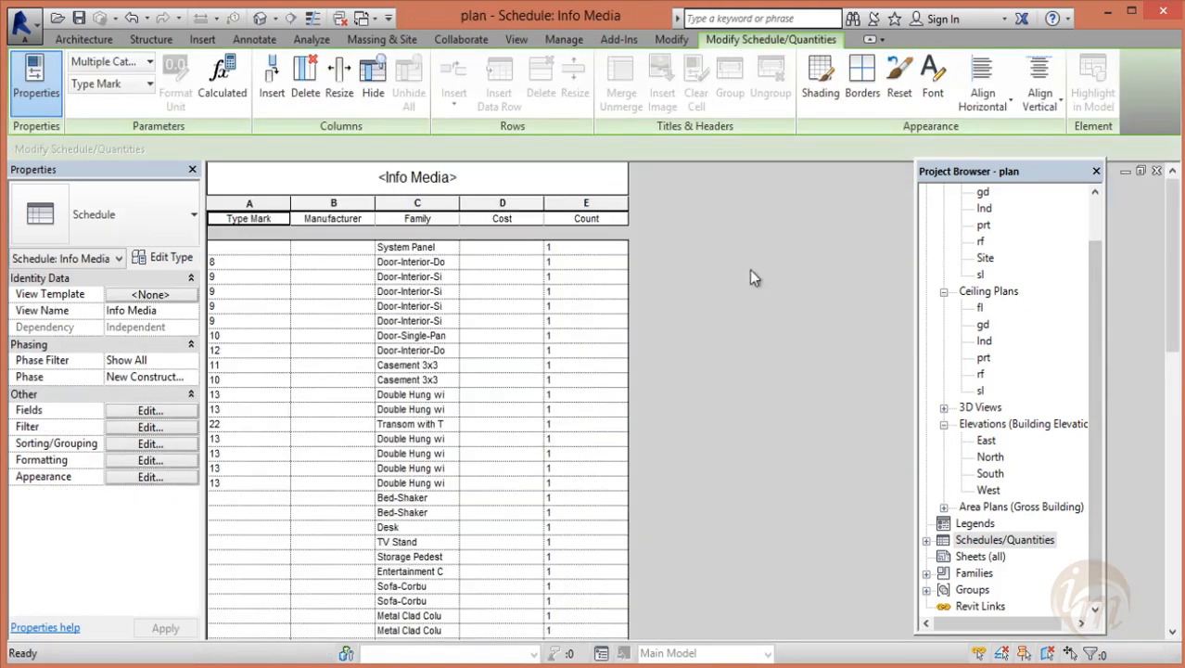
left_click(1141, 170)
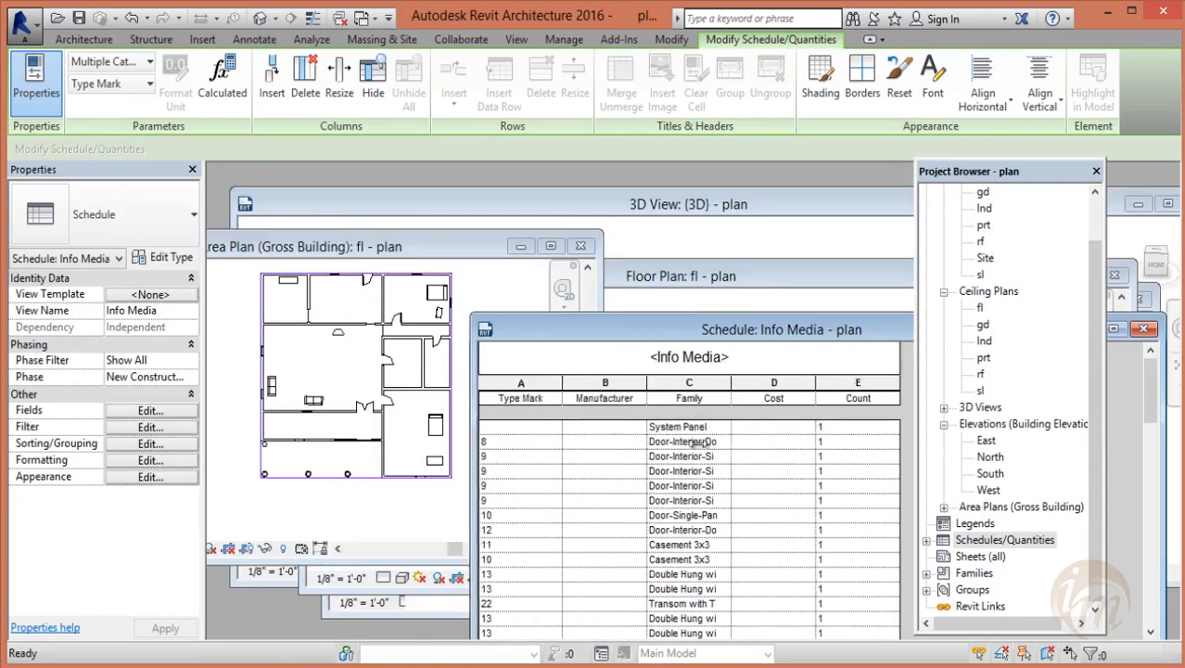
left_click_drag(768, 320, 712, 240)
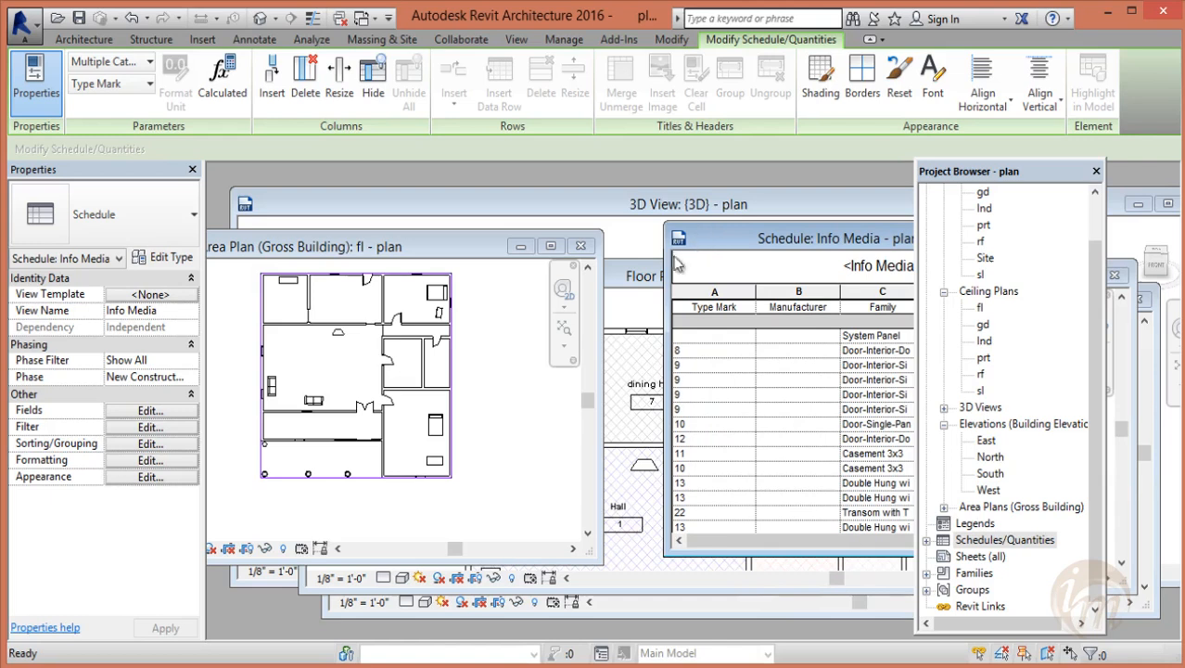
- Select door and sofa rows in the schedule's Family column to locate the matching elements in the area plan
left_click(872, 364)
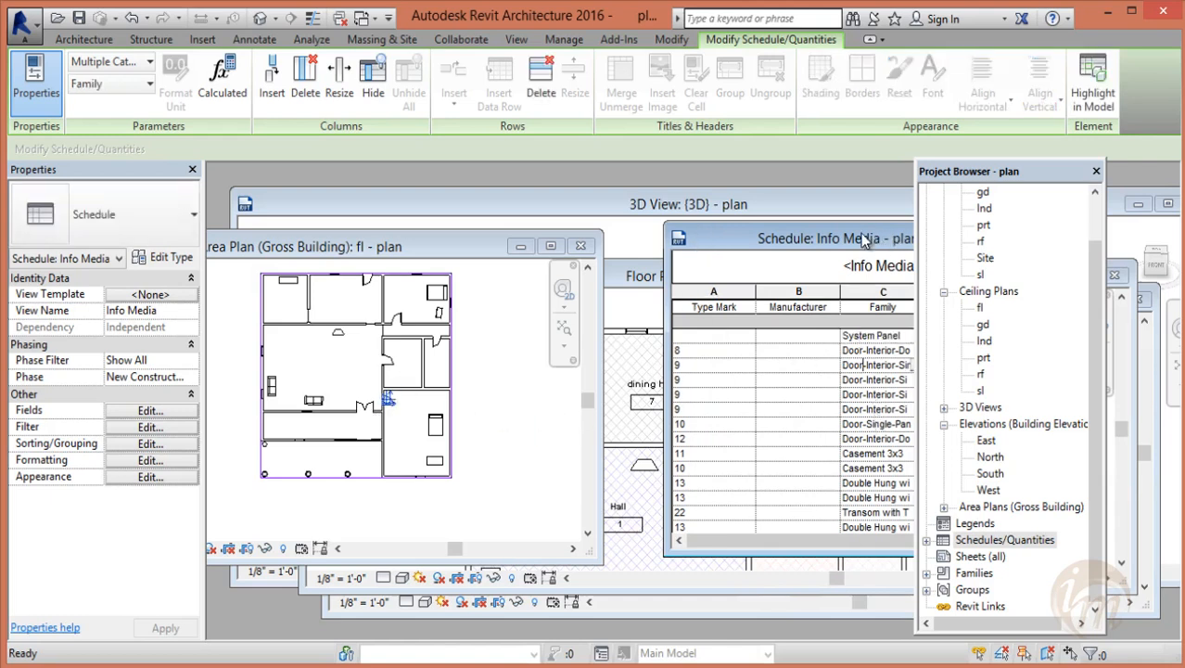
left_click_drag(879, 245, 837, 236)
left_click(995, 178)
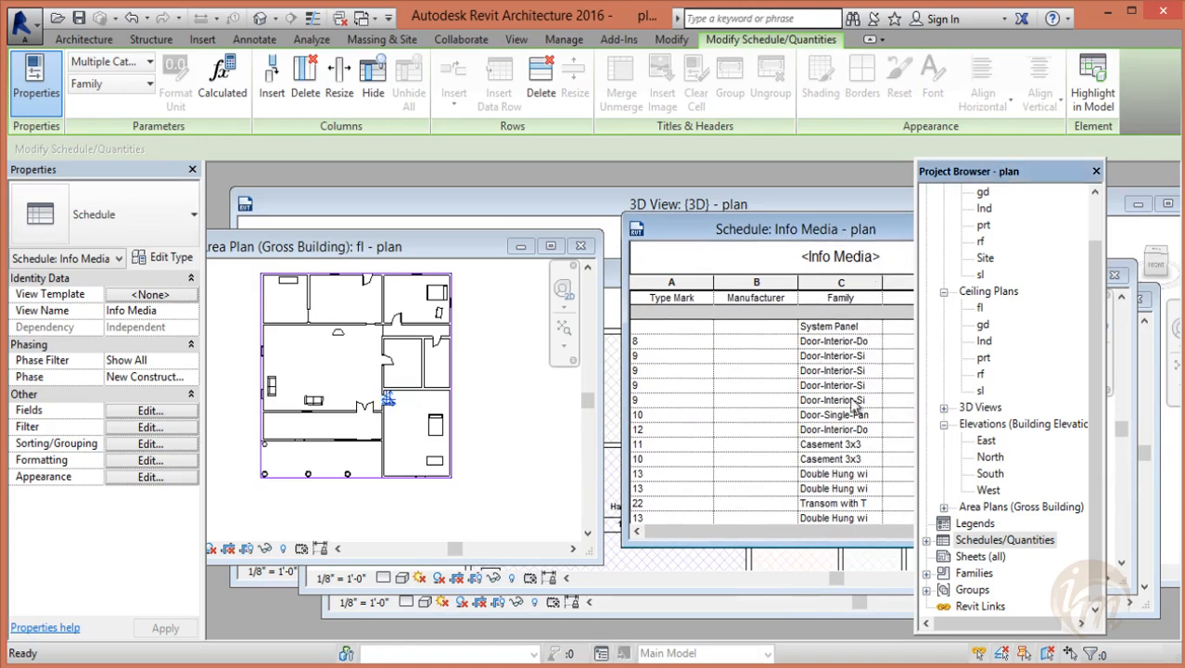
left_click(837, 431)
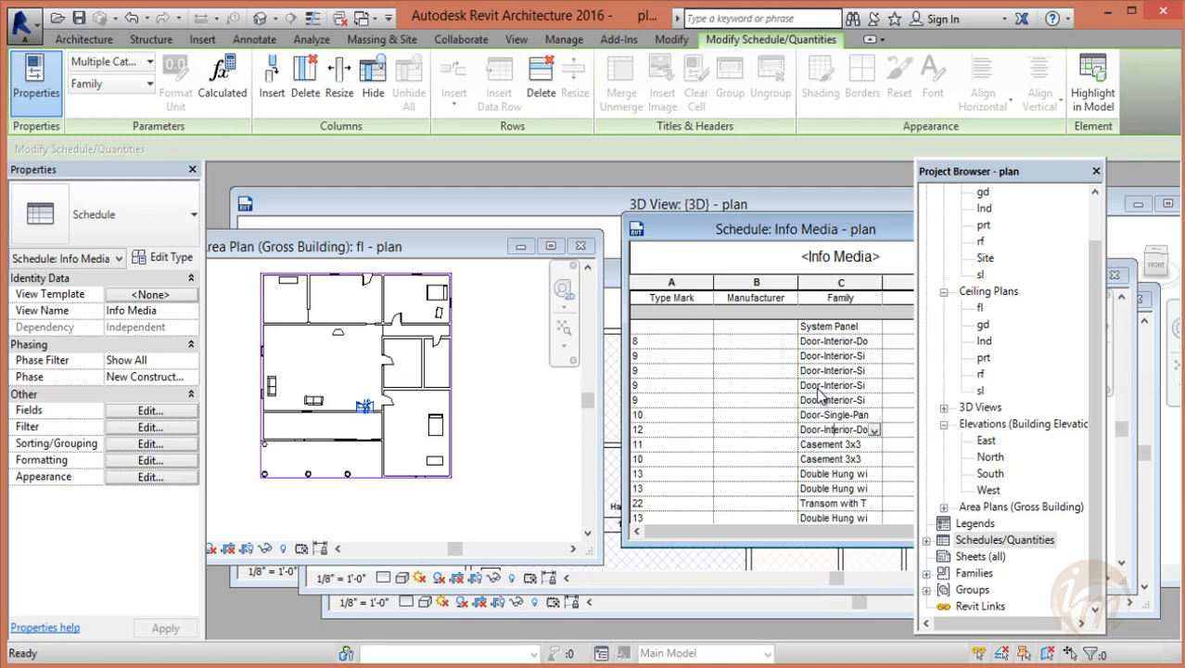
scroll(820, 394, "down", 5)
left_click(828, 444)
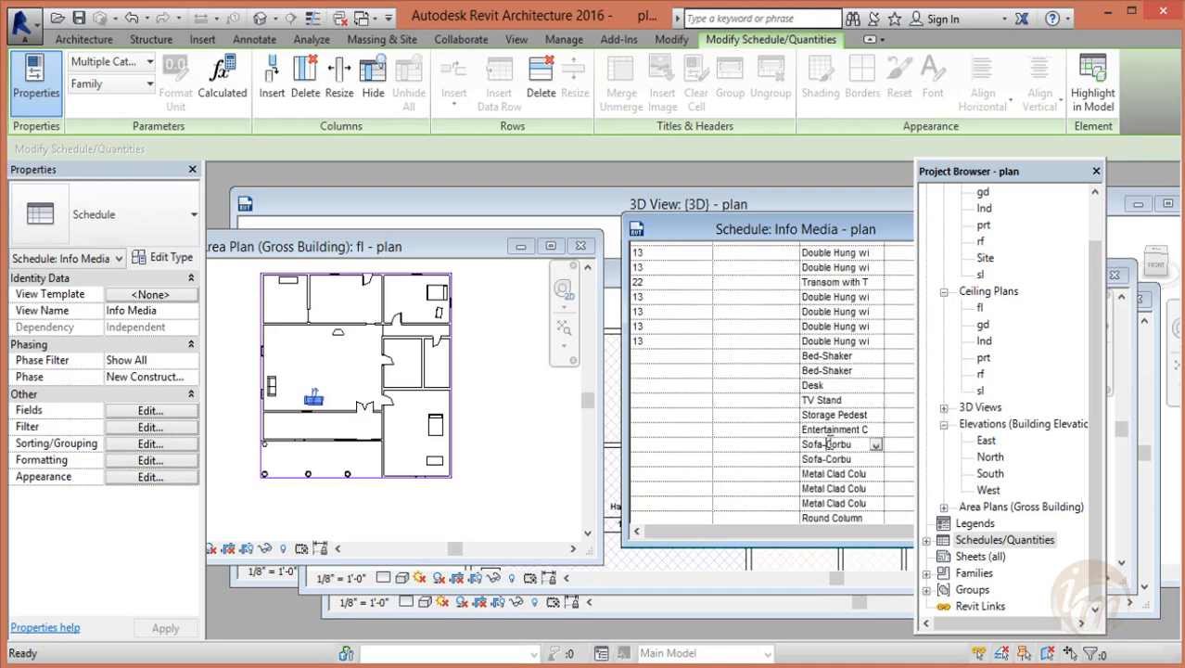
left_click(826, 458)
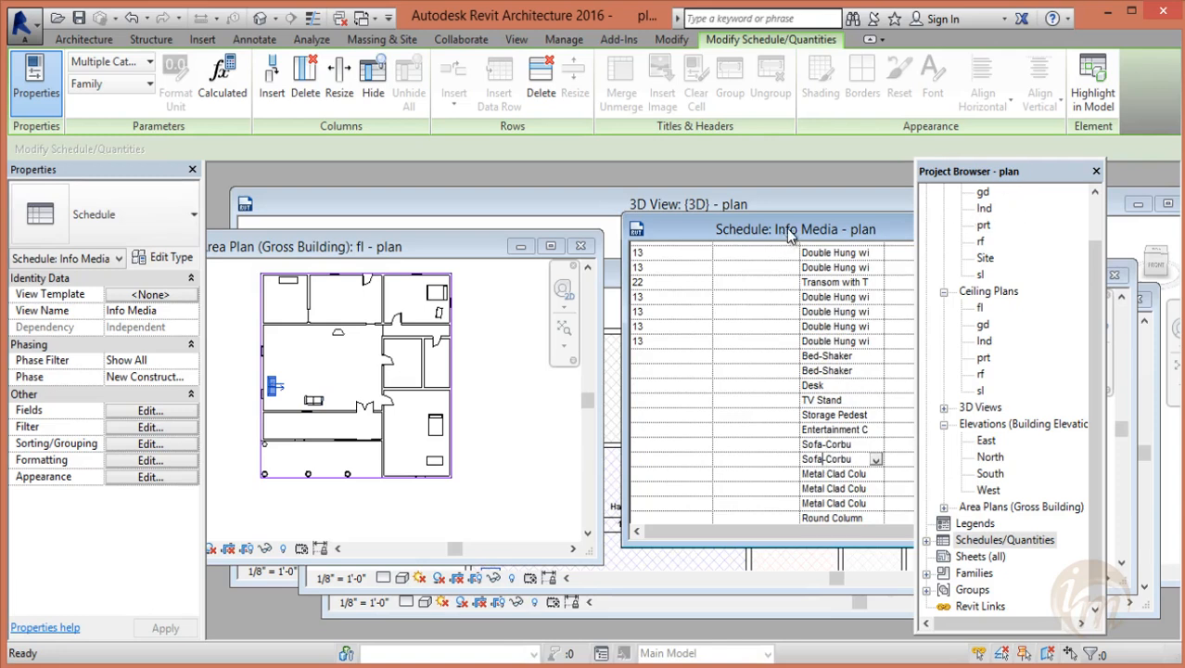
- Maximize the Info Media schedule and go to the Cost cells of its first rows
left_click_drag(862, 230, 589, 234)
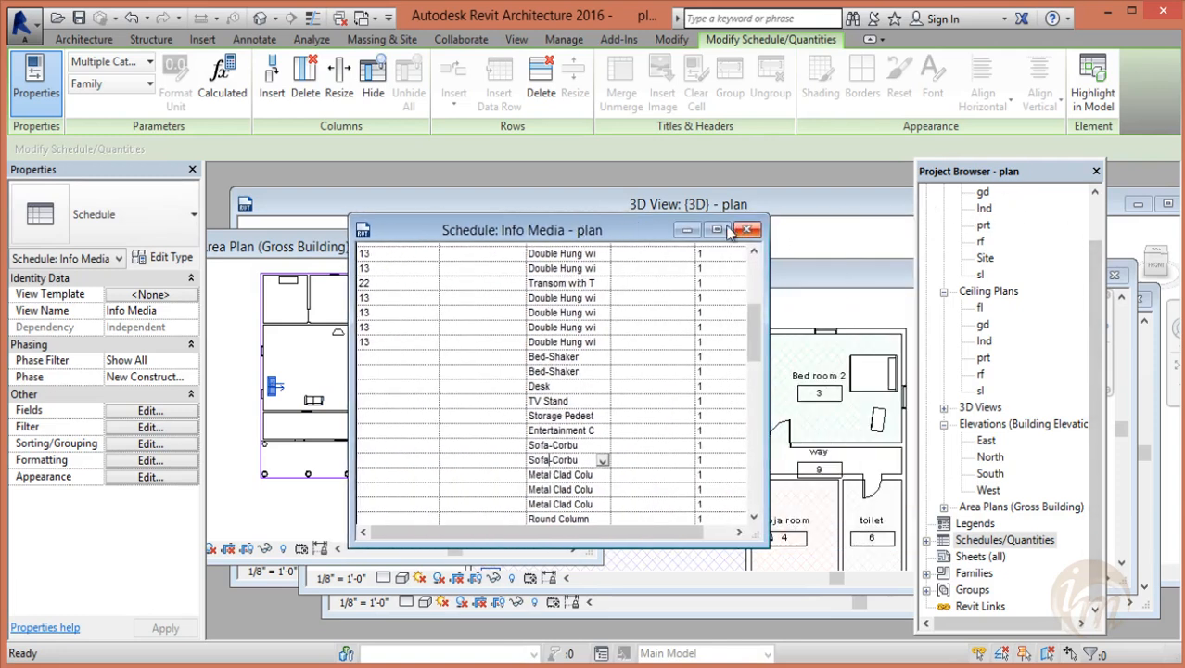
left_click(708, 232)
left_click(507, 394)
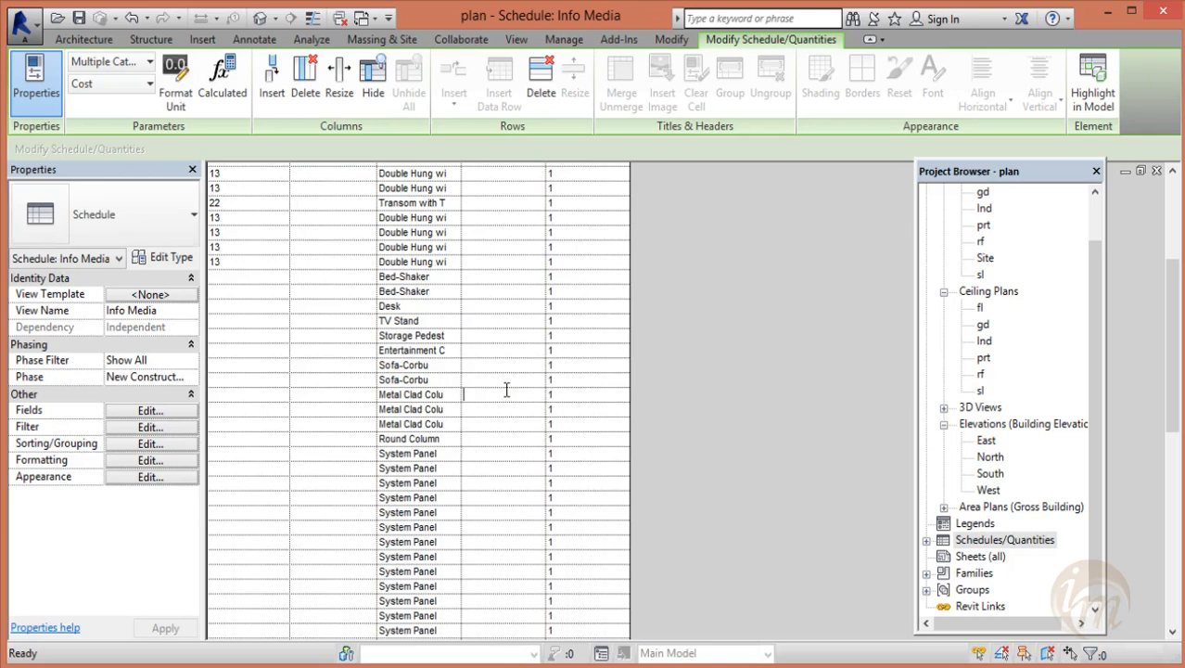
left_click(1170, 229)
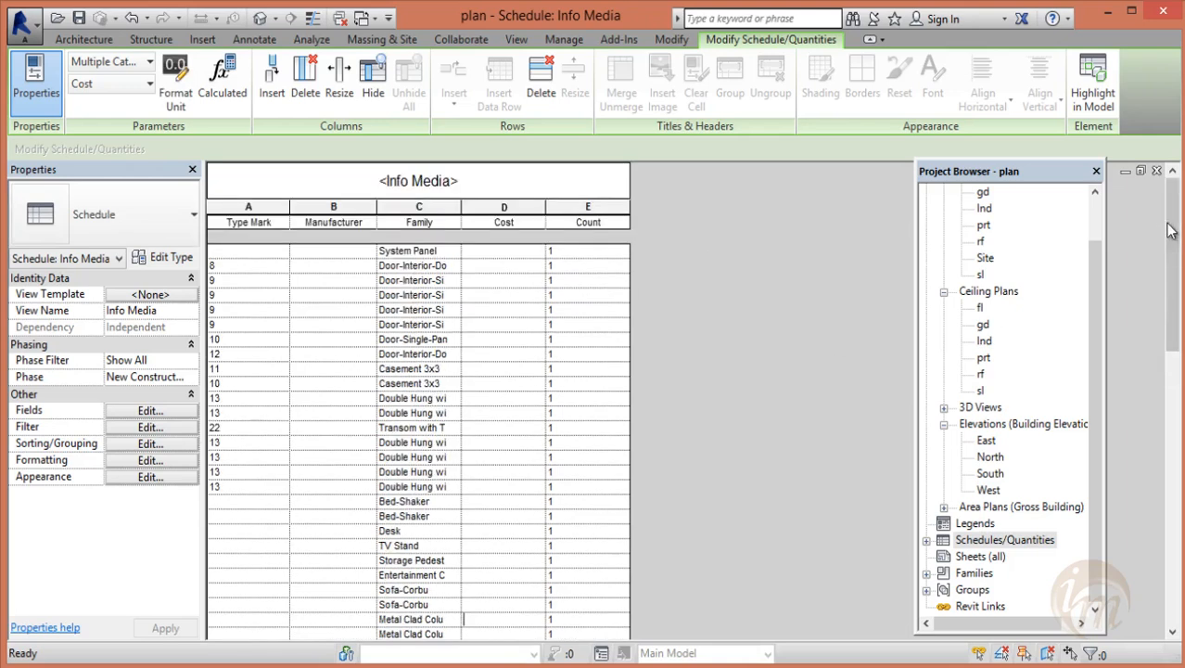
left_click(511, 259)
left_click(508, 252)
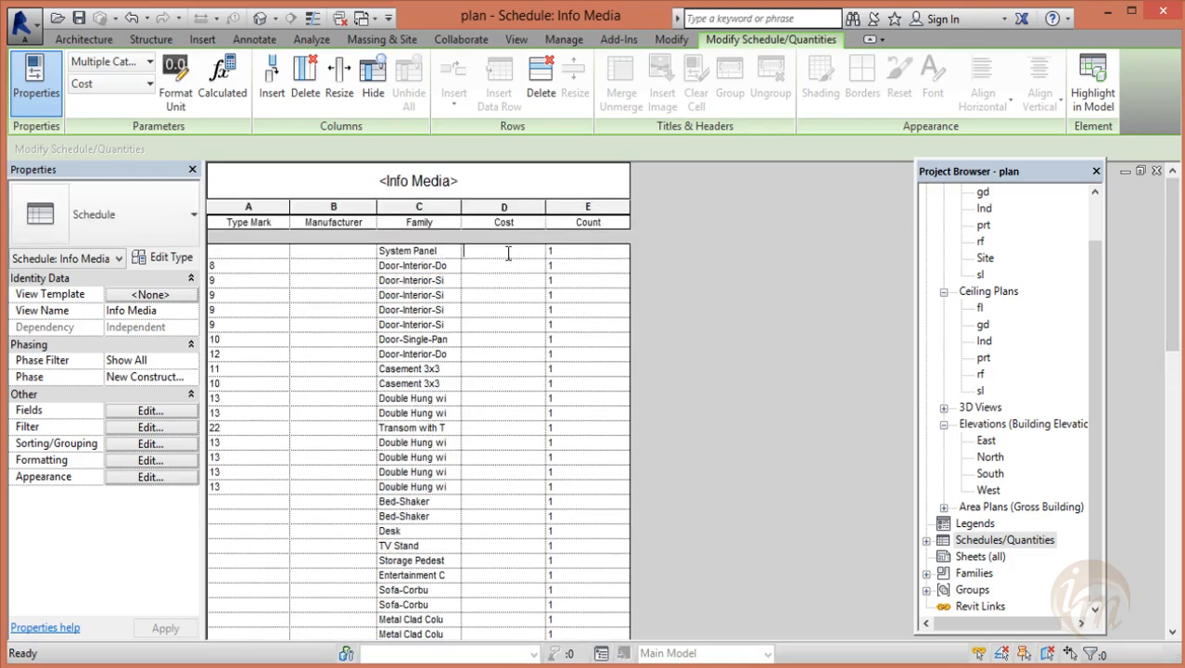
- Set the Cost of the interior double door with Type Mark 8 to 1000, accepting the change for all elements of its type
left_click(501, 264)
type("10000")
key("Return")
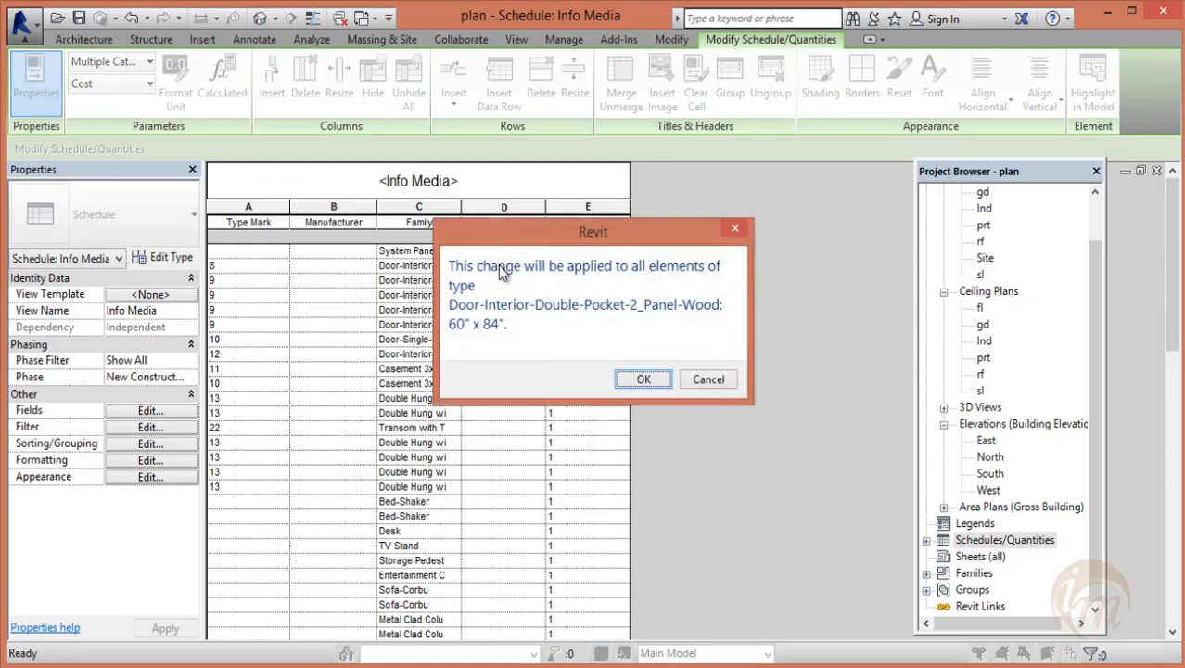
left_click(644, 379)
left_click(490, 264)
type("1000")
key("Return")
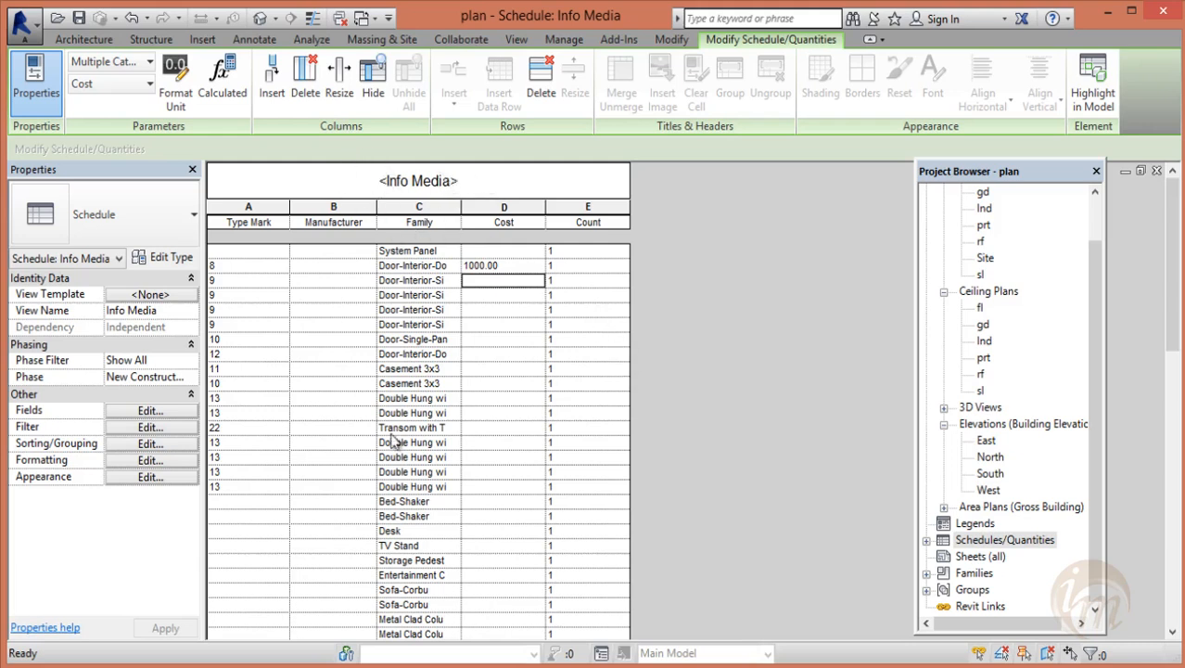
- Look over the remaining schedule rows, close the Info Media schedule and clear the door selection in the fl Gross Building area plan
scroll(443, 459, "down", 5)
scroll(453, 473, "down", 10)
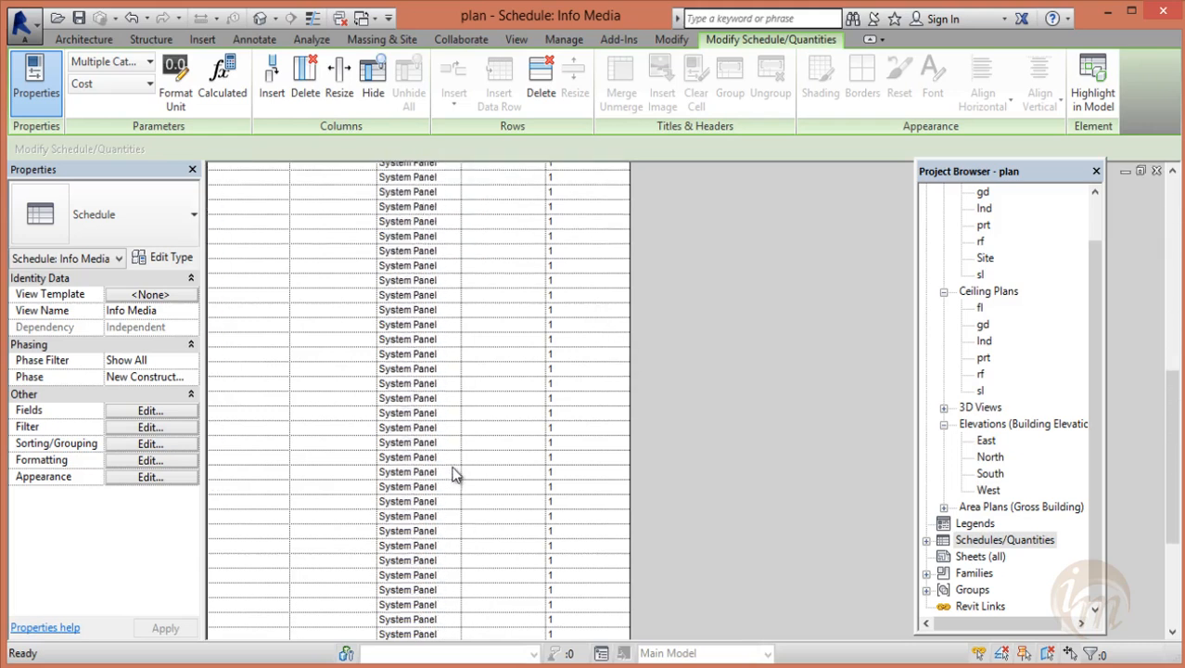
left_click(1156, 171)
left_click(713, 352)
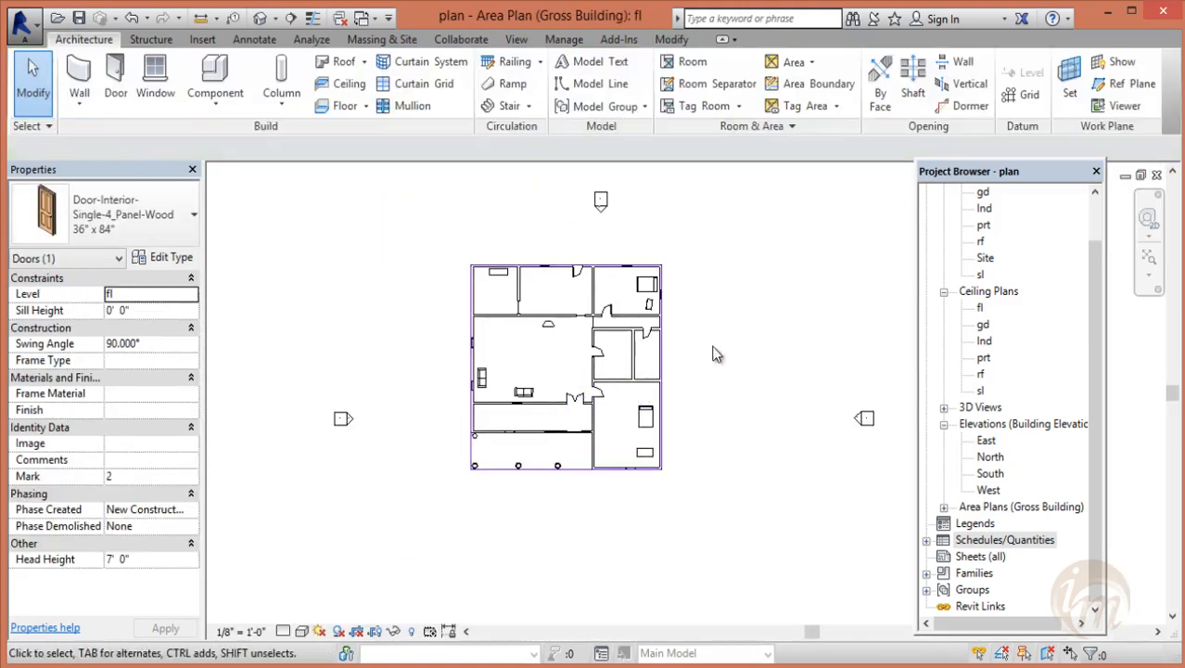
scroll(567, 391, "up", 3)
middle_click_drag(583, 400, 621, 416)
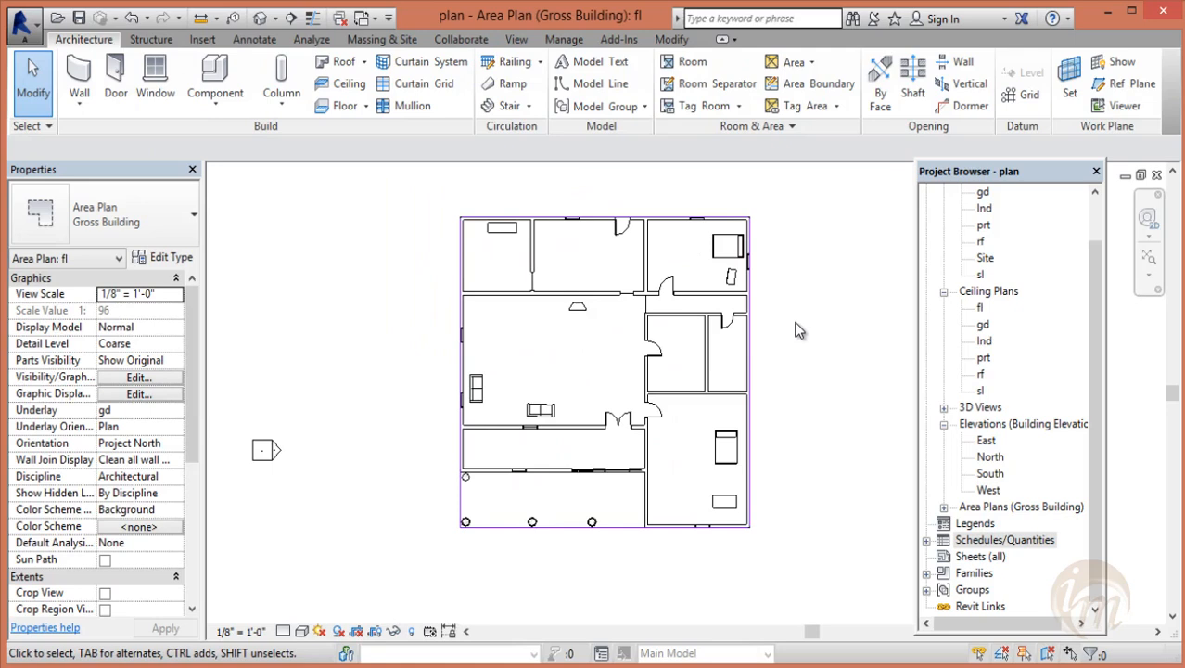